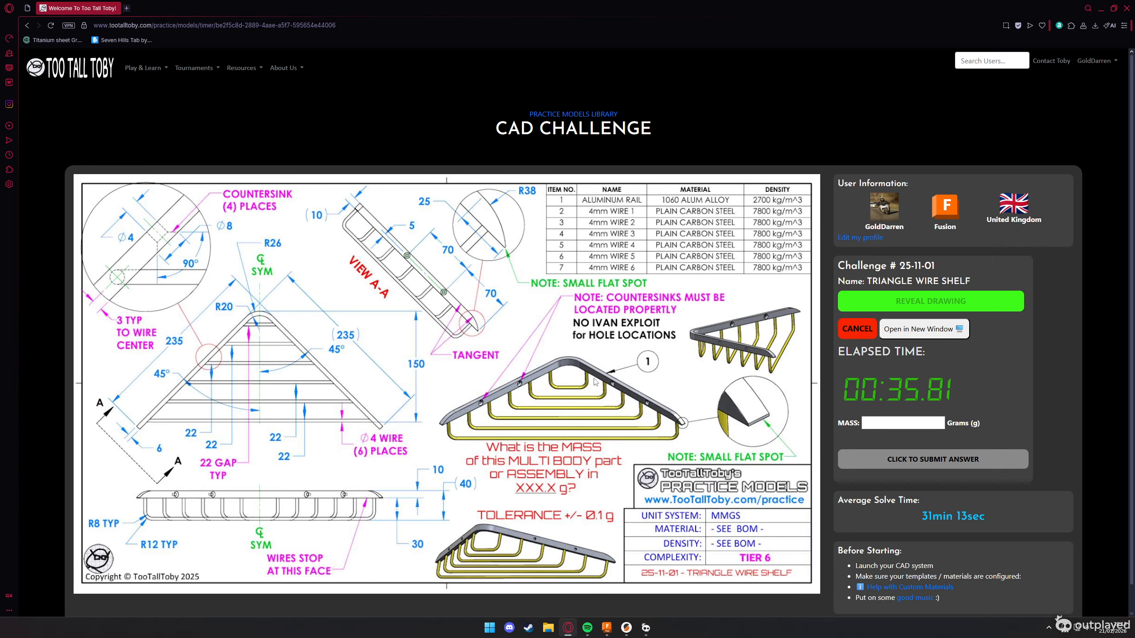
# Start a new sketch on the horizontal origin plane and consult the triangle wire shelf drawing
pyautogui.hotkey('alt', 'Tab')
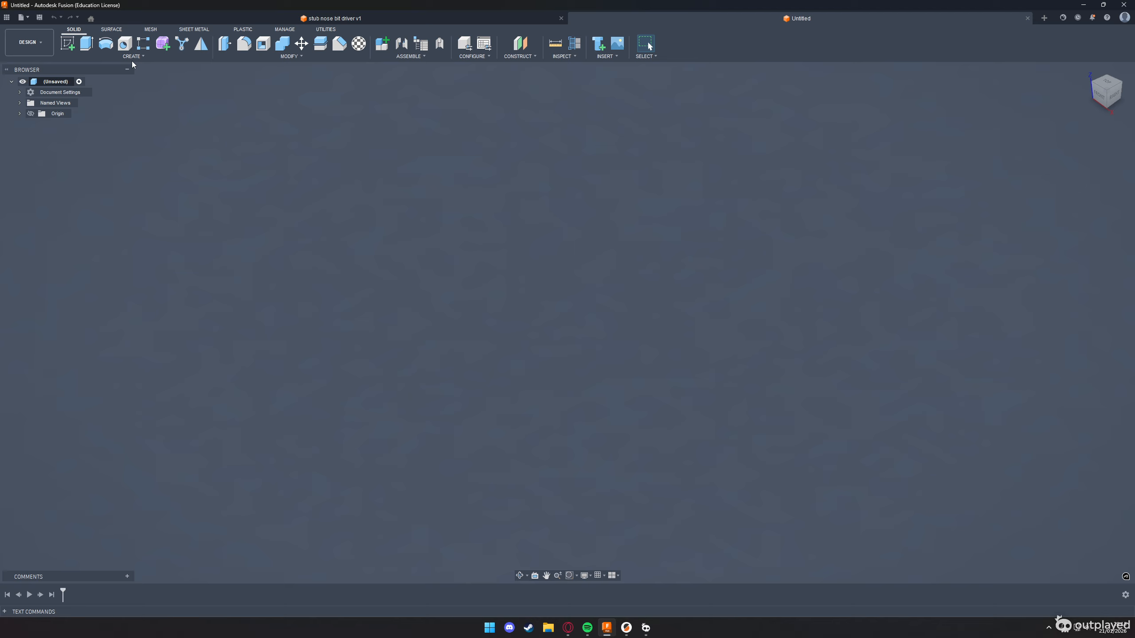
pyautogui.click(68, 43)
pyautogui.hotkey('alt', 'Tab')
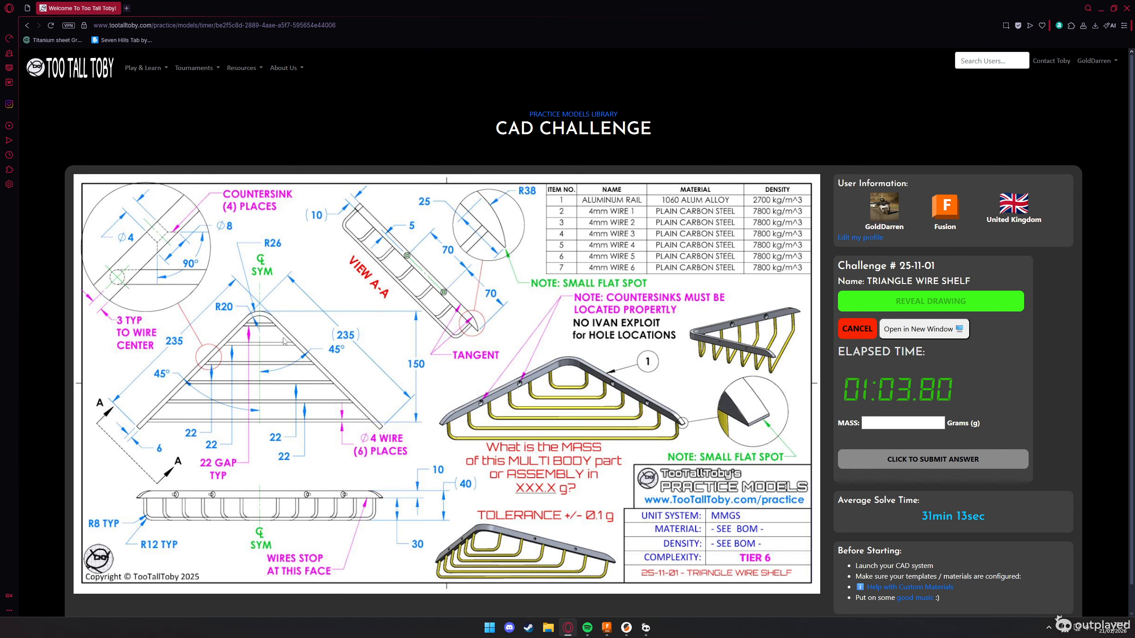
pyautogui.hotkey('alt', 'Tab')
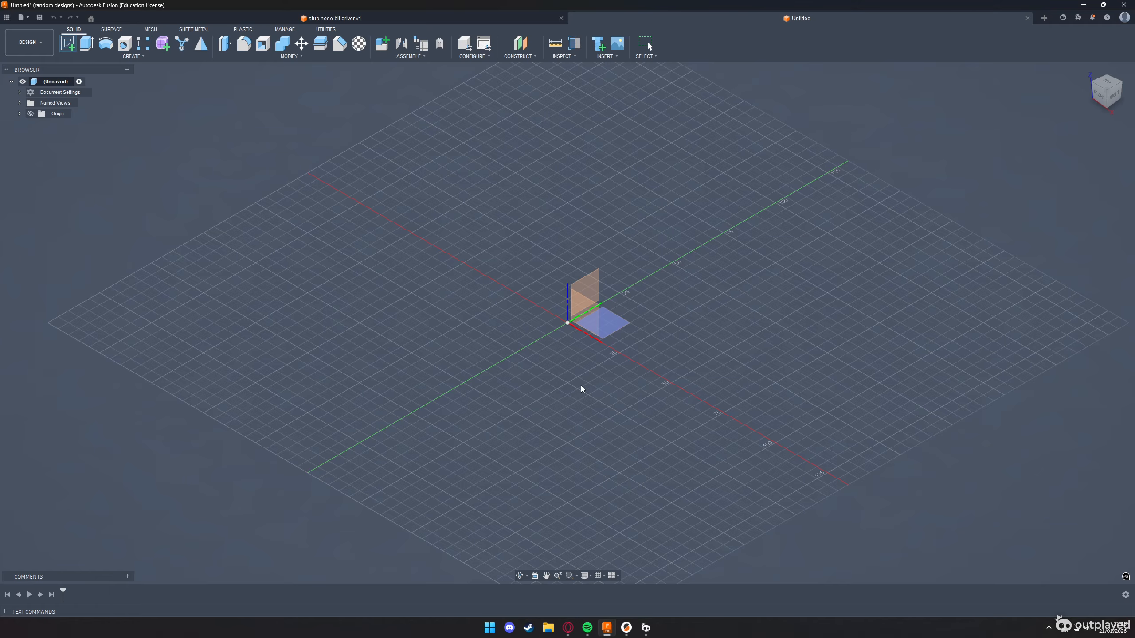
# Draw a 235 mm line from the origin, sloping down to the right at 45 degrees
pyautogui.press('l')
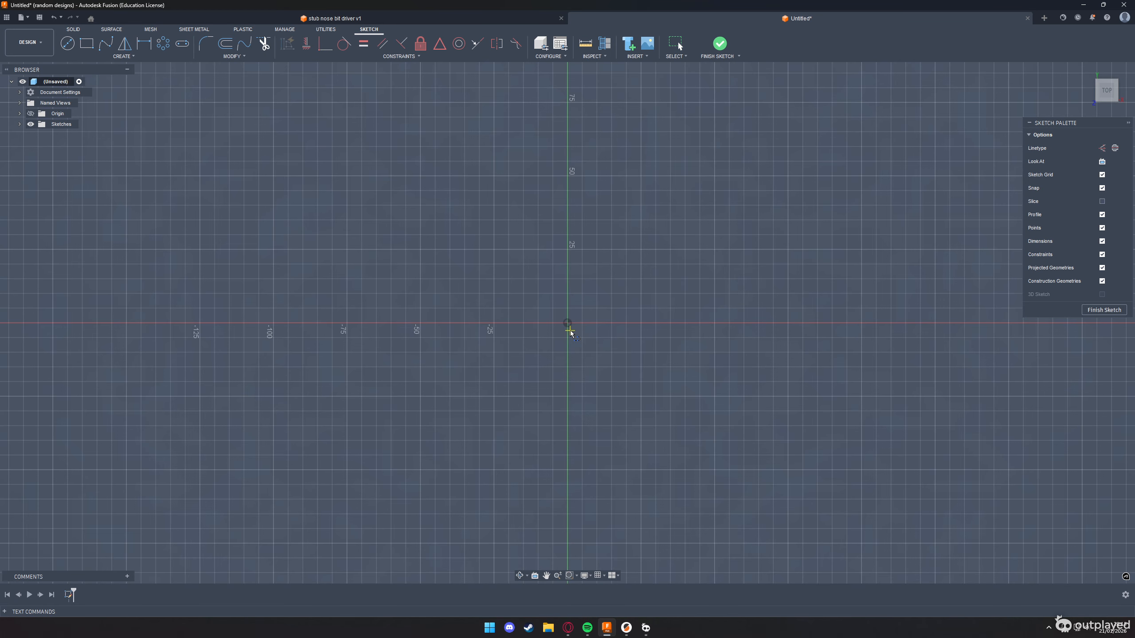
pyautogui.click(567, 323)
pyautogui.hotkey('alt', 'Tab')
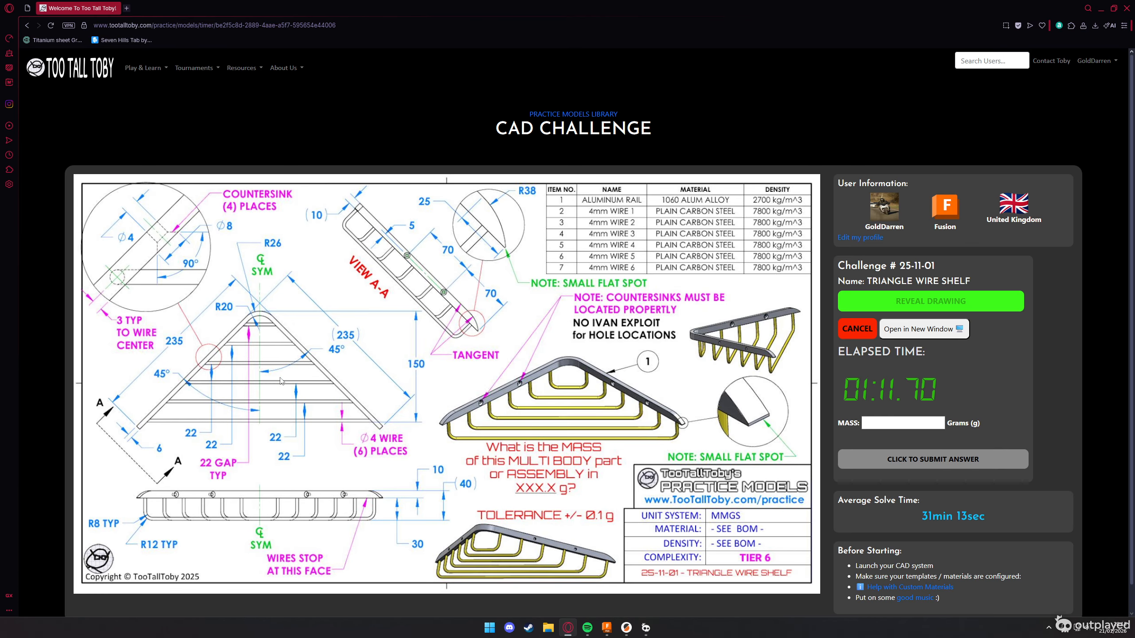
pyautogui.hotkey('alt', 'Tab')
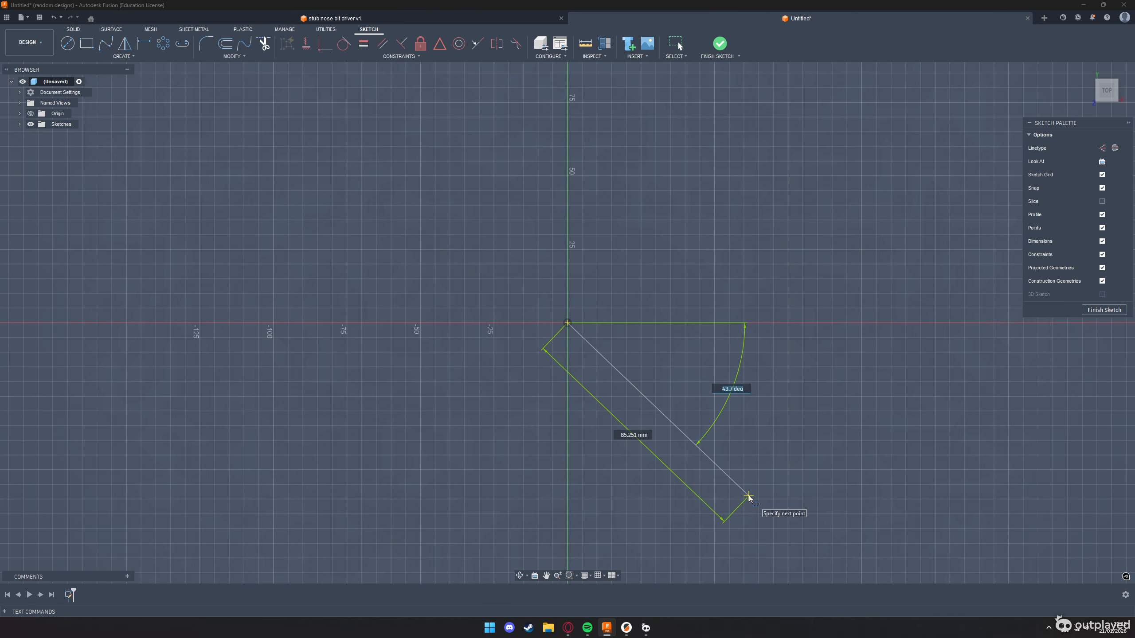
pyautogui.hotkey('alt', 'Tab')
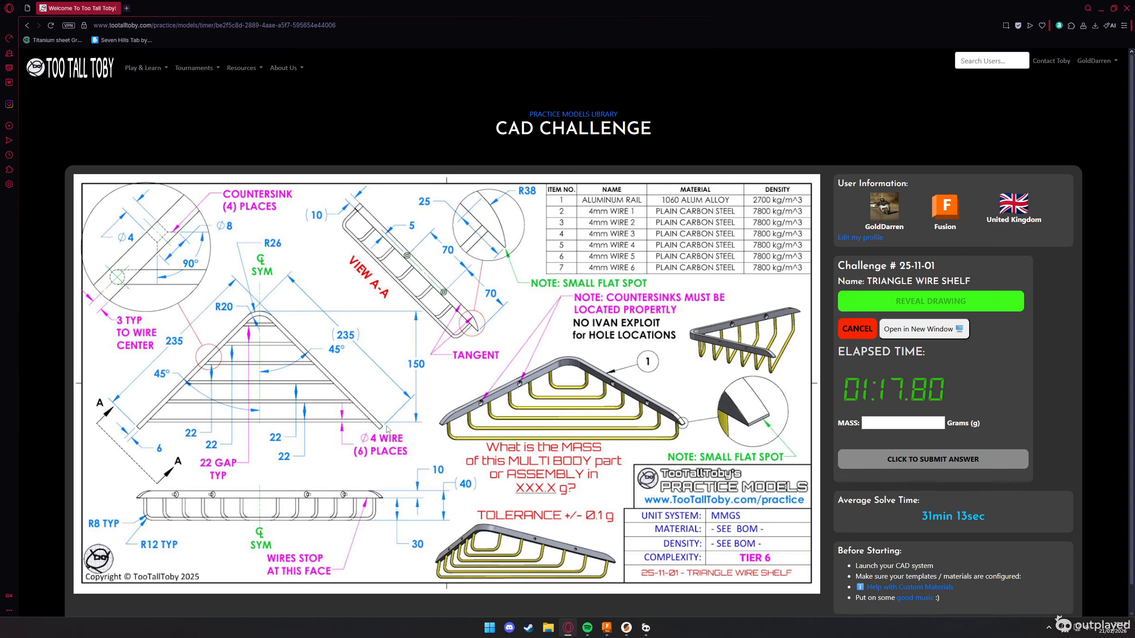
pyautogui.hotkey('alt', 'Tab')
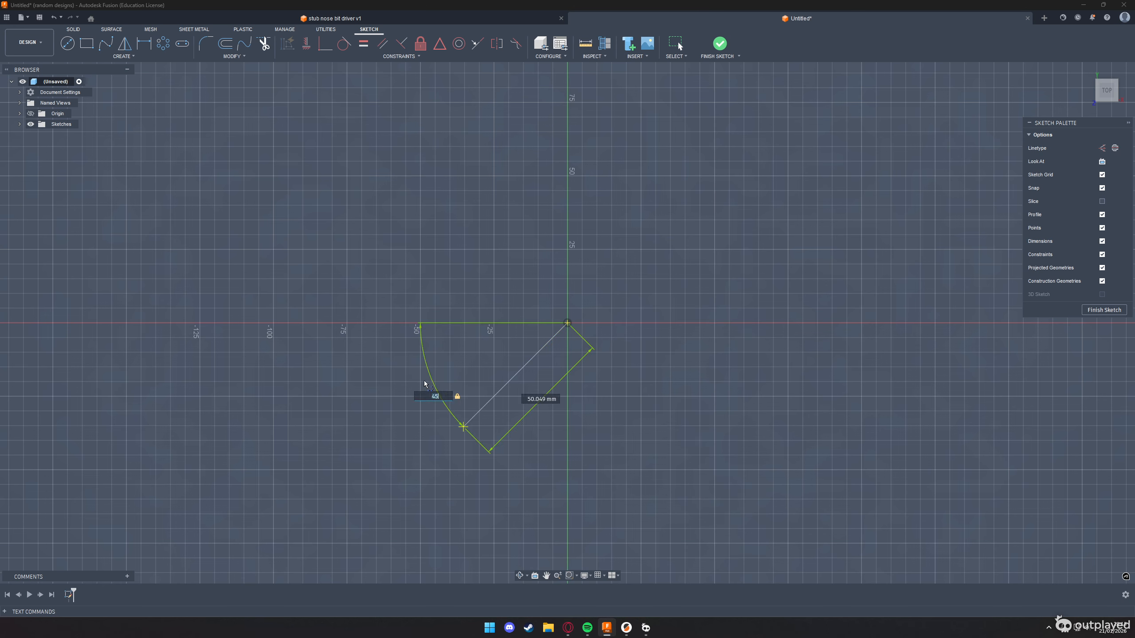
pyautogui.press('Tab')
pyautogui.write('235')
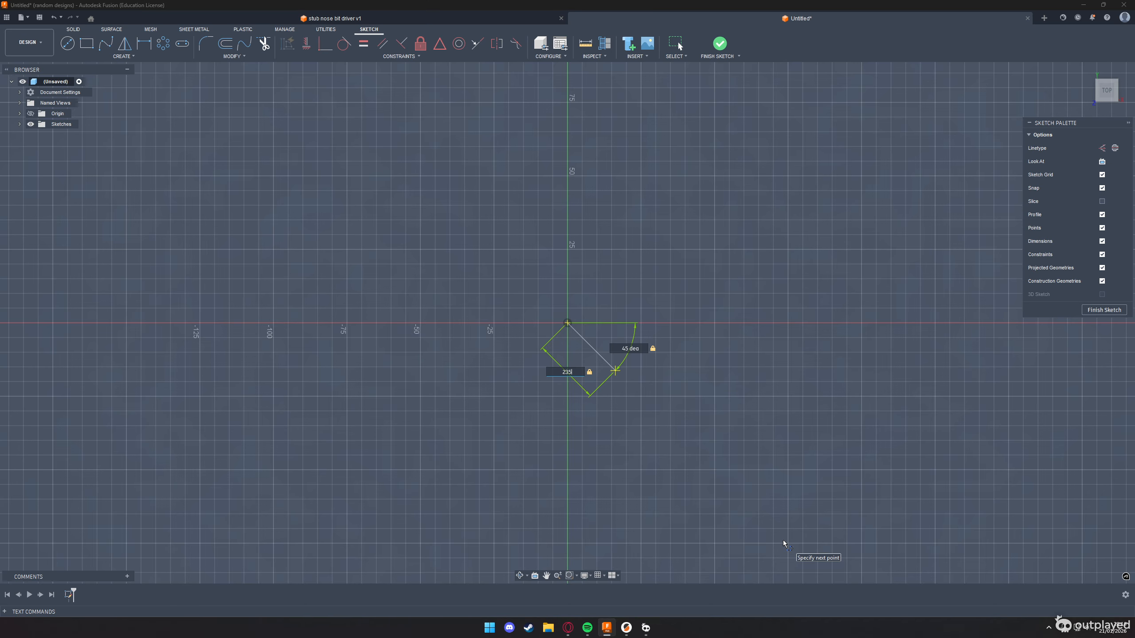
pyautogui.press('Return')
pyautogui.scroll(-6, 483, 268)
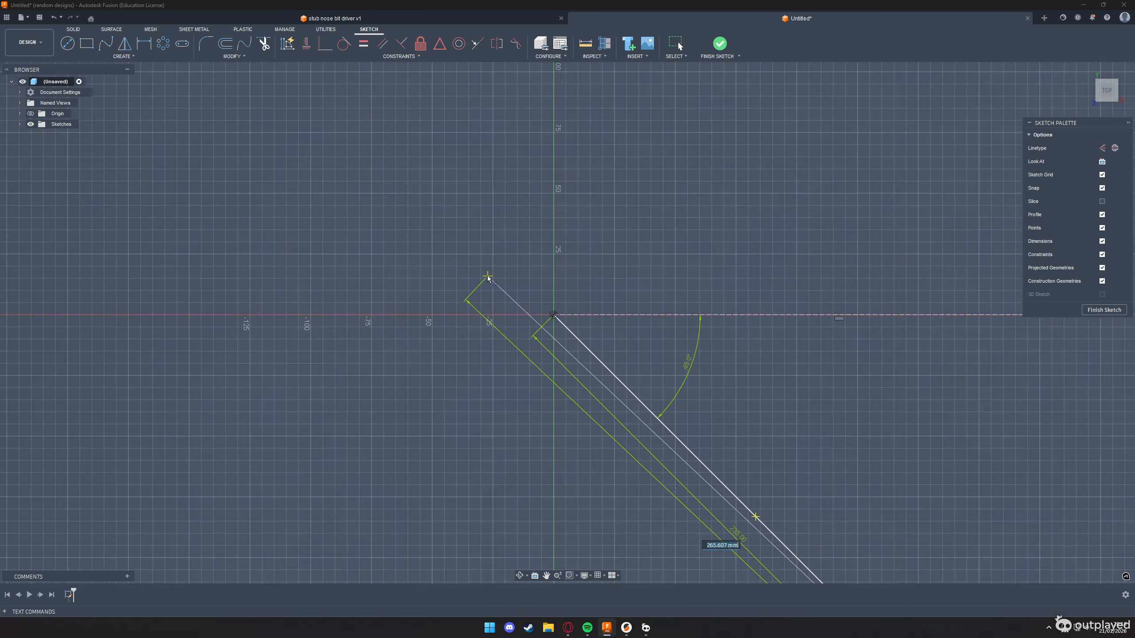
pyautogui.press('Escape')
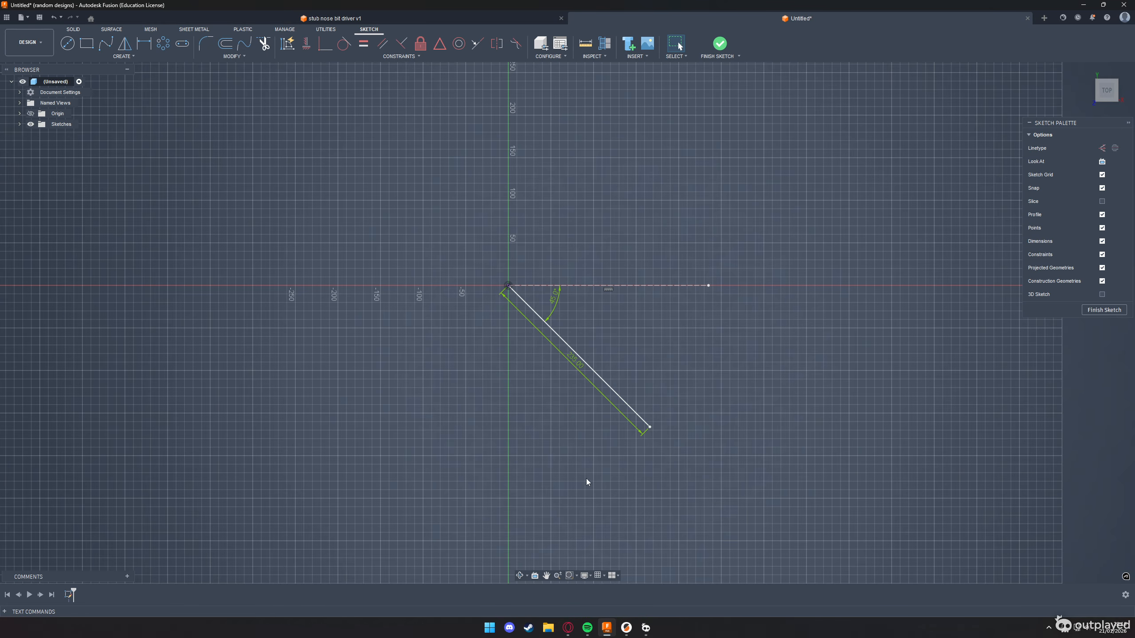
# Draw a second line about 147 mm long from the origin, sloping down to the left at 135 degrees
pyautogui.click(508, 285)
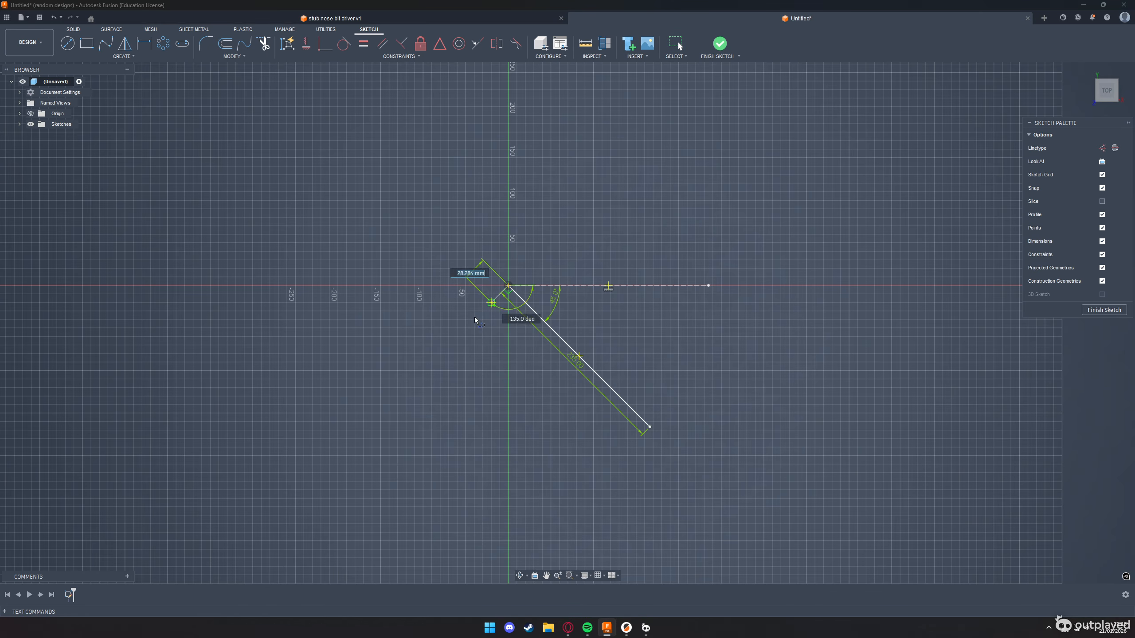
pyautogui.click(420, 374)
pyautogui.press('Escape')
# Fillet the corner between the two sloping lines with a 26 mm radius
pyautogui.press('f')
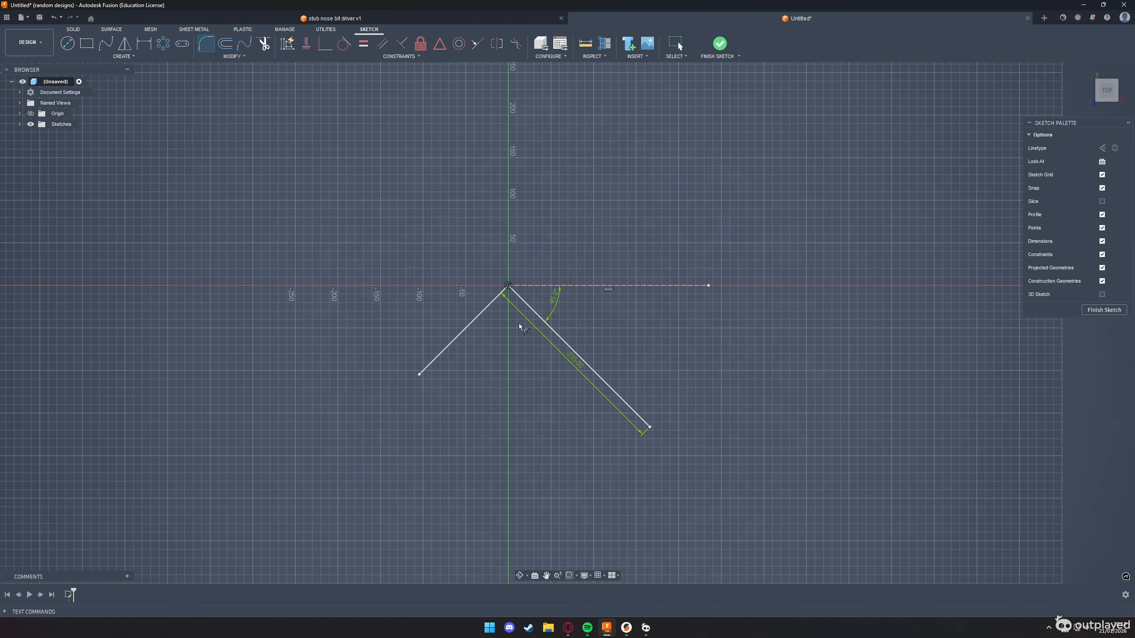
pyautogui.click(520, 303)
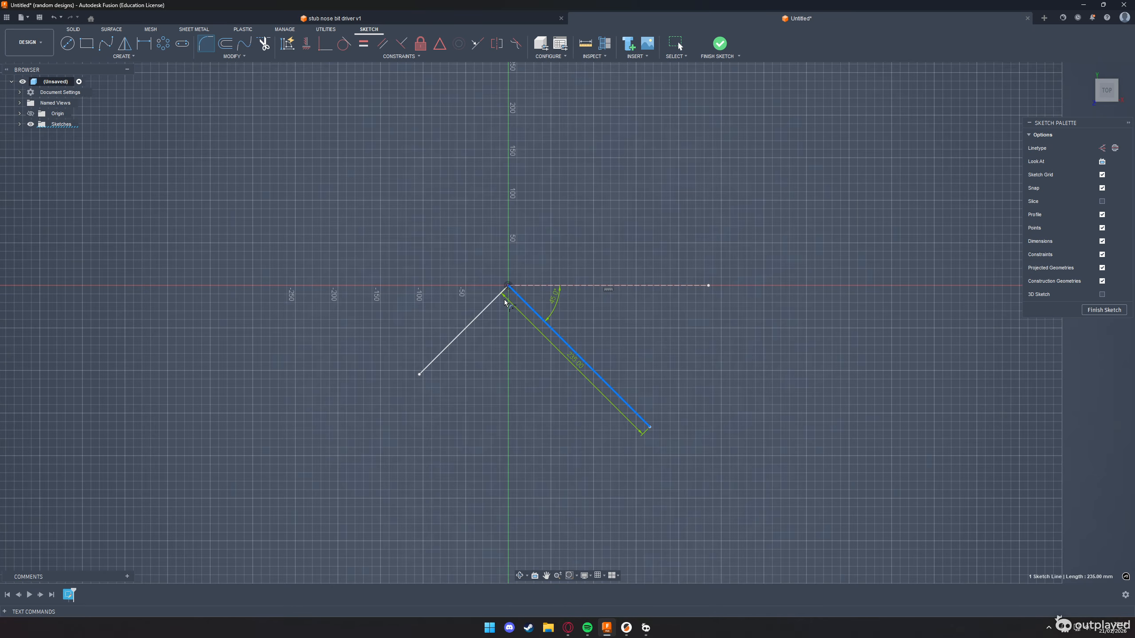
pyautogui.click(500, 300)
pyautogui.hotkey('alt', 'Tab')
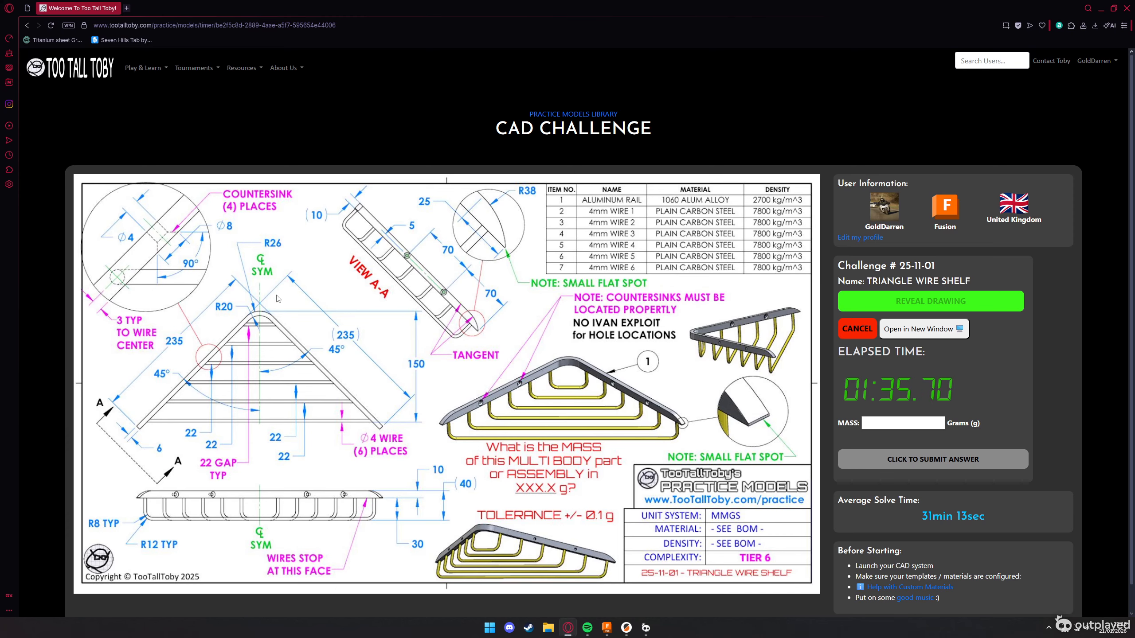
pyautogui.hotkey('alt', 'Tab')
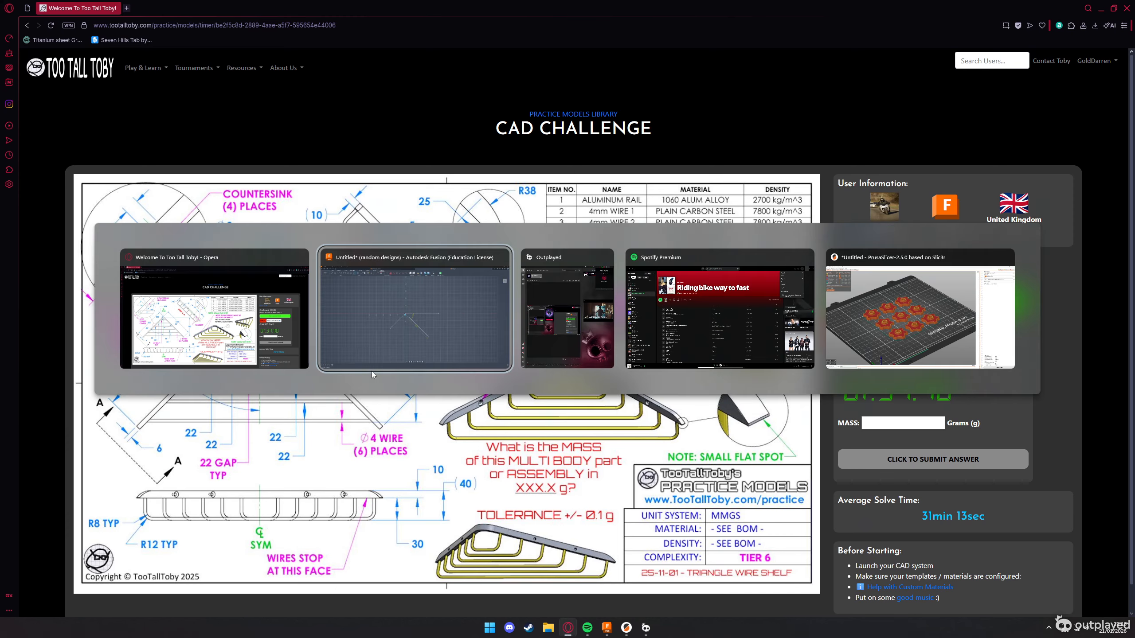
pyautogui.write('26')
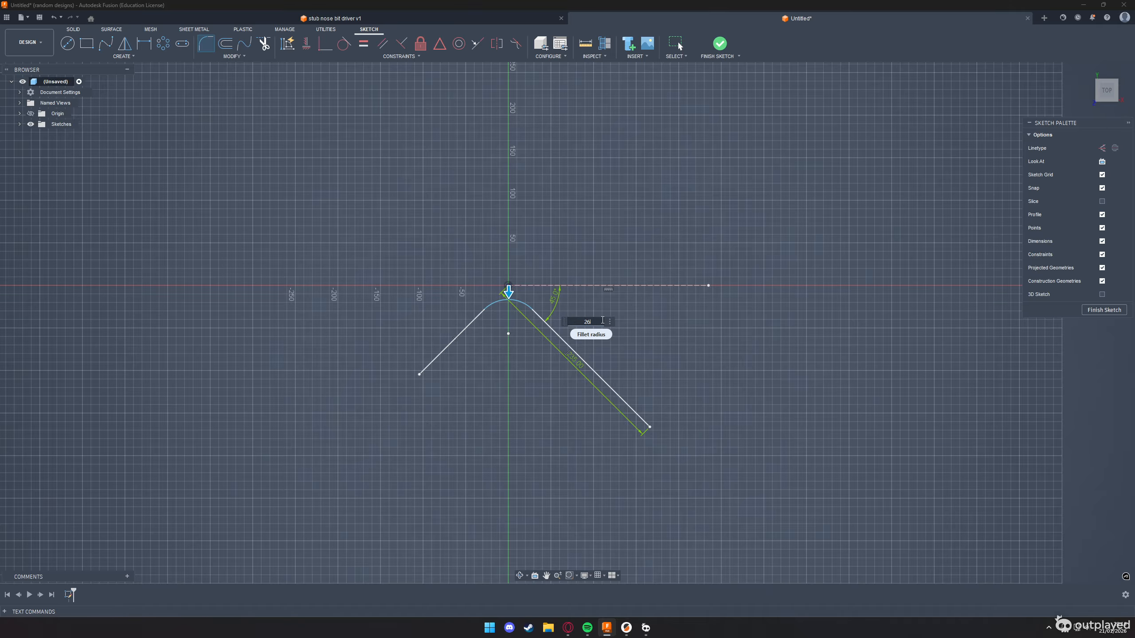
pyautogui.press('Return')
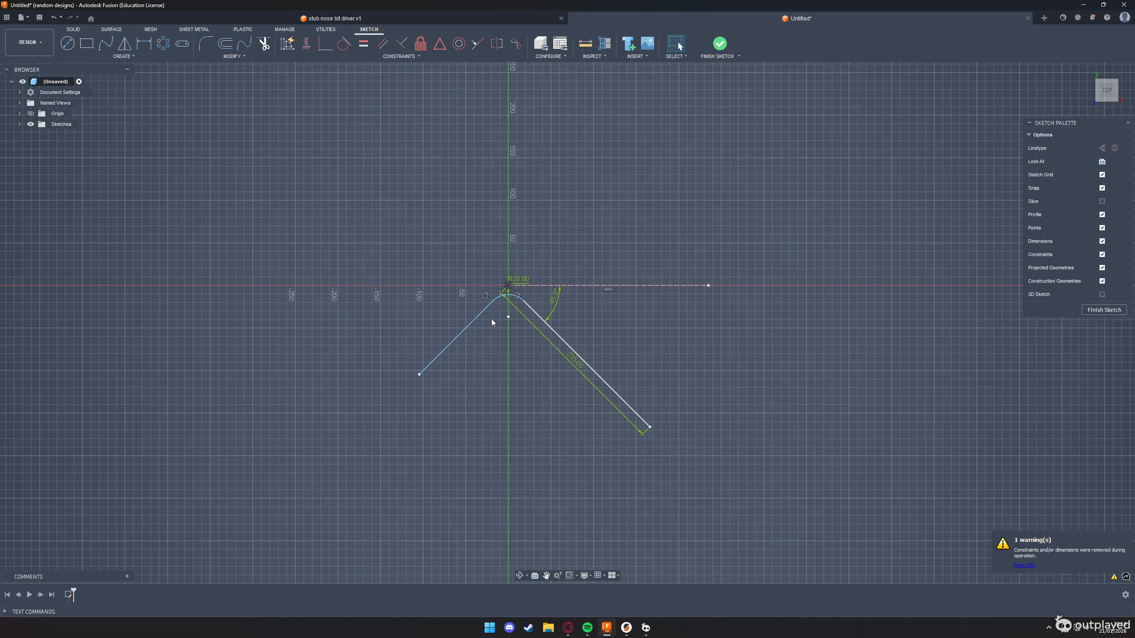
# Draw a vertical line about 100 mm long on the centre axis, crossing the fillet arc
pyautogui.press('l')
pyautogui.click(509, 269)
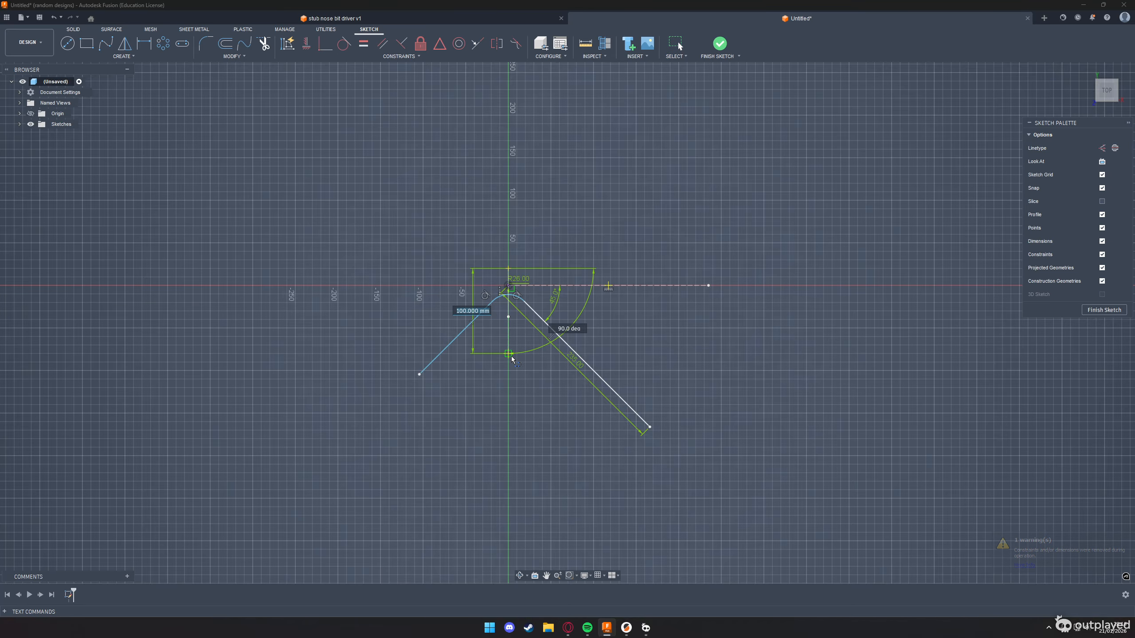
pyautogui.click(512, 360)
pyautogui.press('Escape')
# Trim away the left leg, the left half of the fillet arc, the horizontal construction line and the vertical line
pyautogui.click(264, 44)
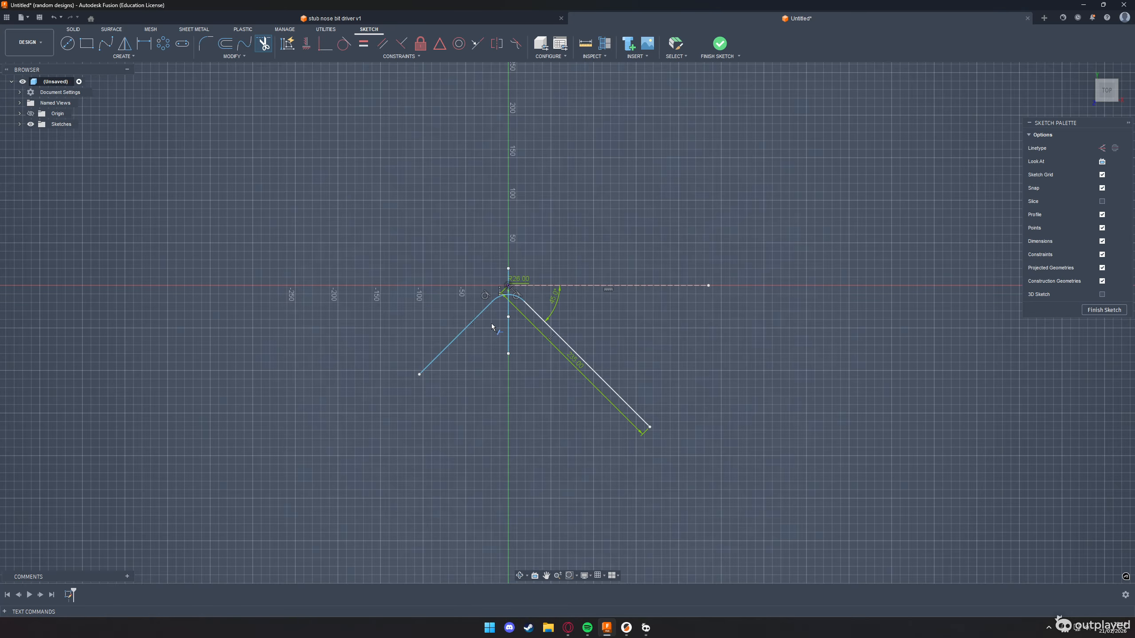
pyautogui.click(491, 306)
pyautogui.click(496, 297)
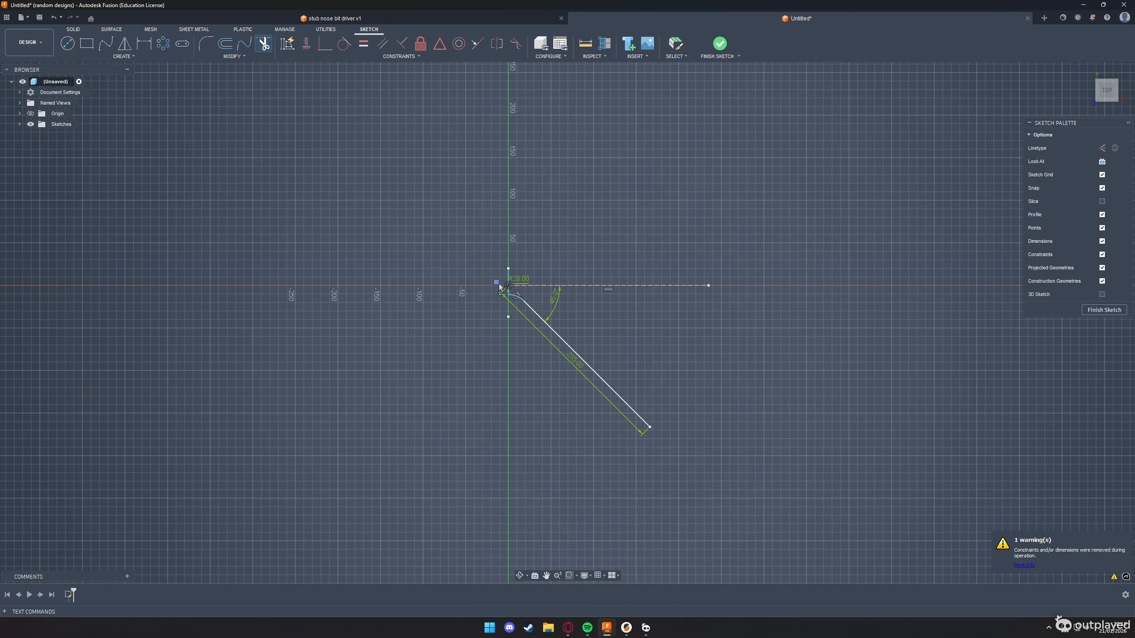
pyautogui.click(507, 275)
pyautogui.click(512, 284)
pyautogui.scroll(4, 510, 284)
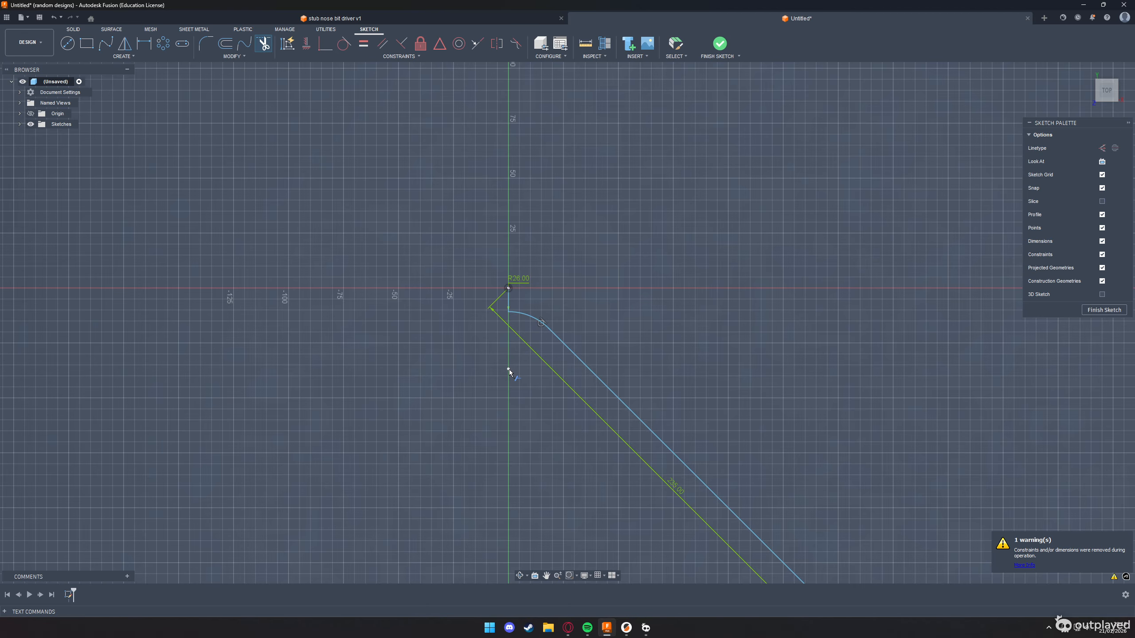
pyautogui.scroll(3, 534, 370)
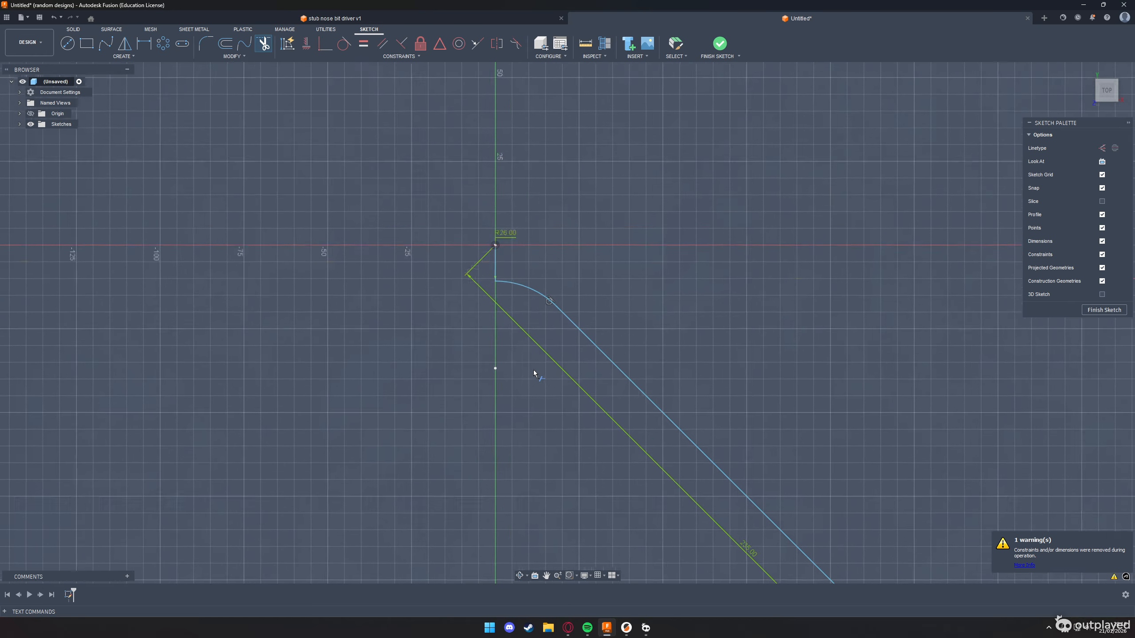
pyautogui.scroll(-4, 514, 358)
pyautogui.scroll(5, 495, 313)
pyautogui.scroll(-2, 401, 267)
pyautogui.scroll(-1, 402, 267)
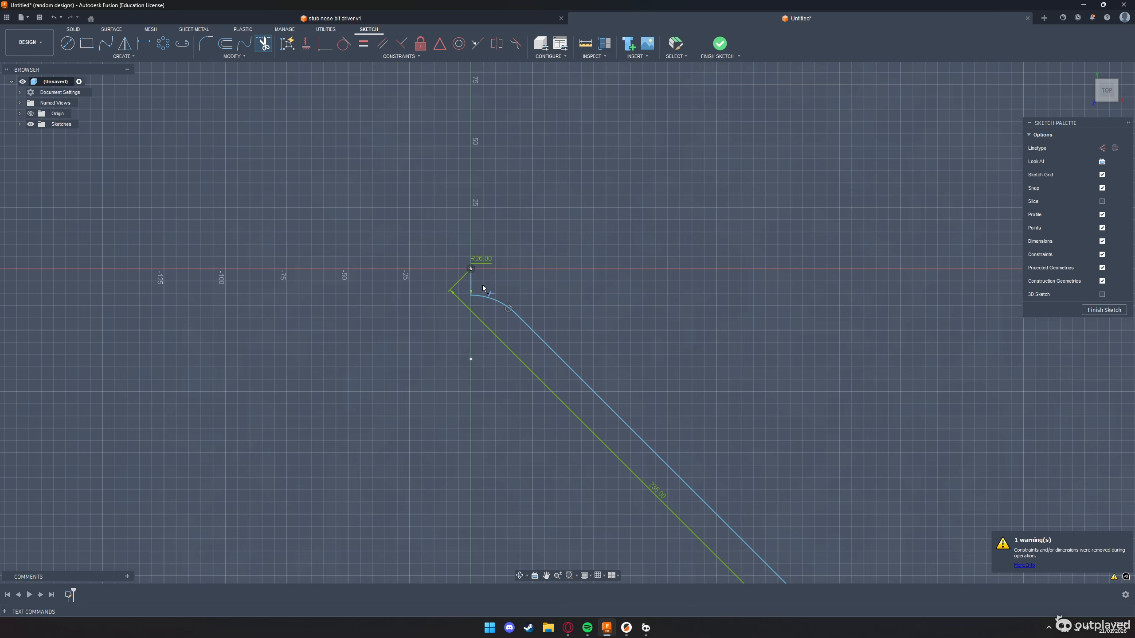
pyautogui.click(470, 283)
pyautogui.scroll(-3, 467, 291)
pyautogui.press('Escape')
# Offset the remaining arc and sloping line 6 mm to the inside as a chain
pyautogui.hotkey('alt', 'Tab')
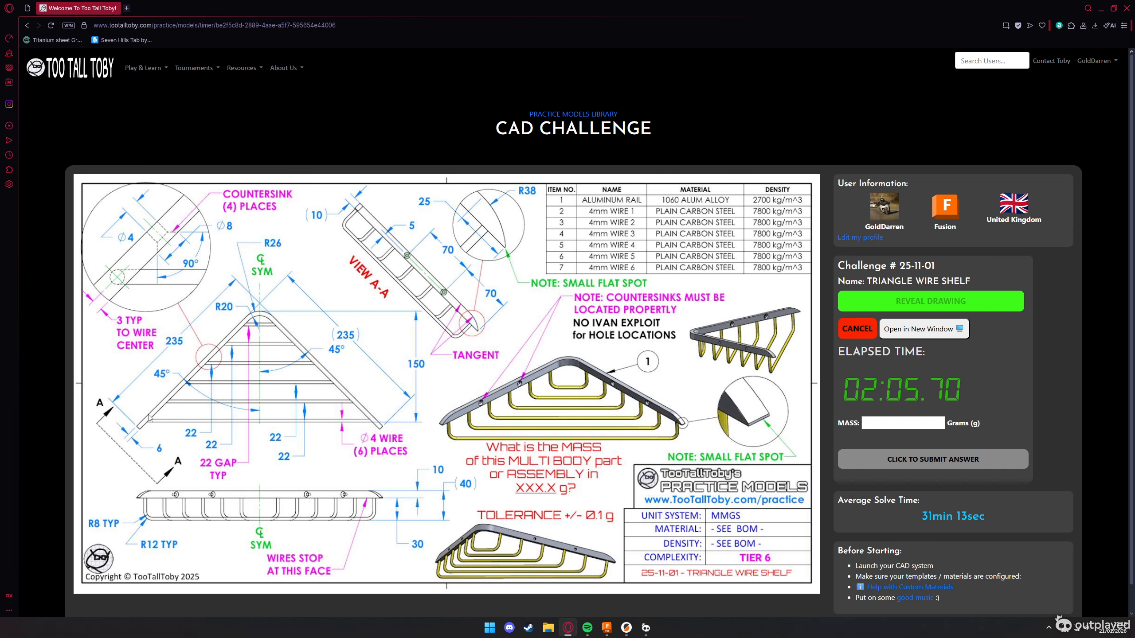
pyautogui.hotkey('alt', 'Tab')
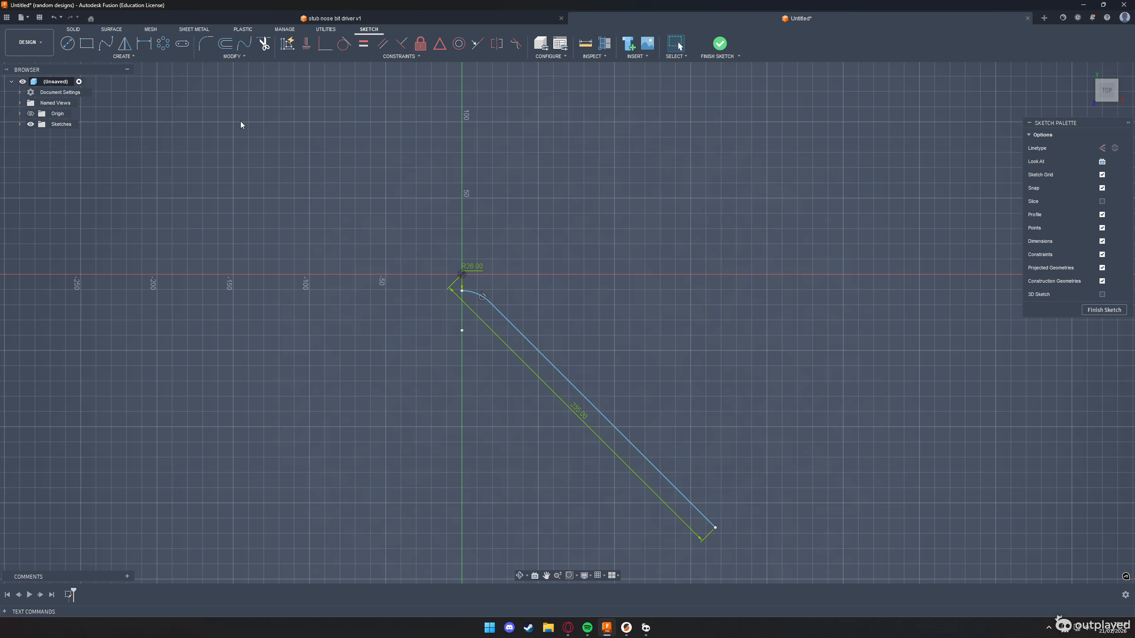
pyautogui.click(225, 44)
pyautogui.click(520, 334)
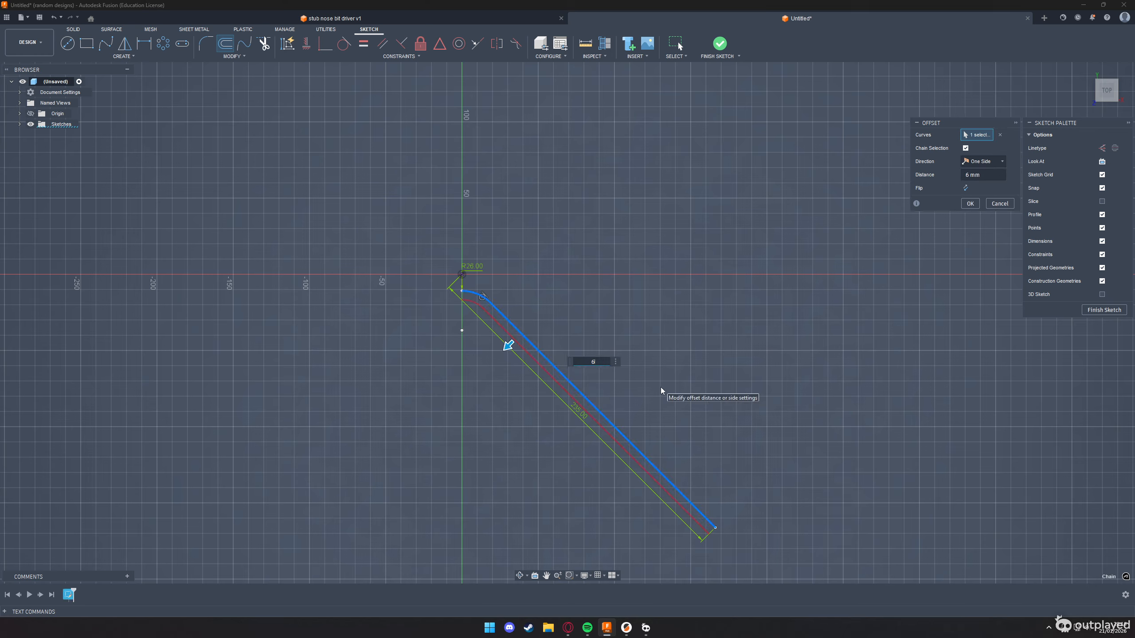
pyautogui.press('Return')
# Close the rail profile with a vertical line joining the two arc ends on the centre axis
pyautogui.press('l')
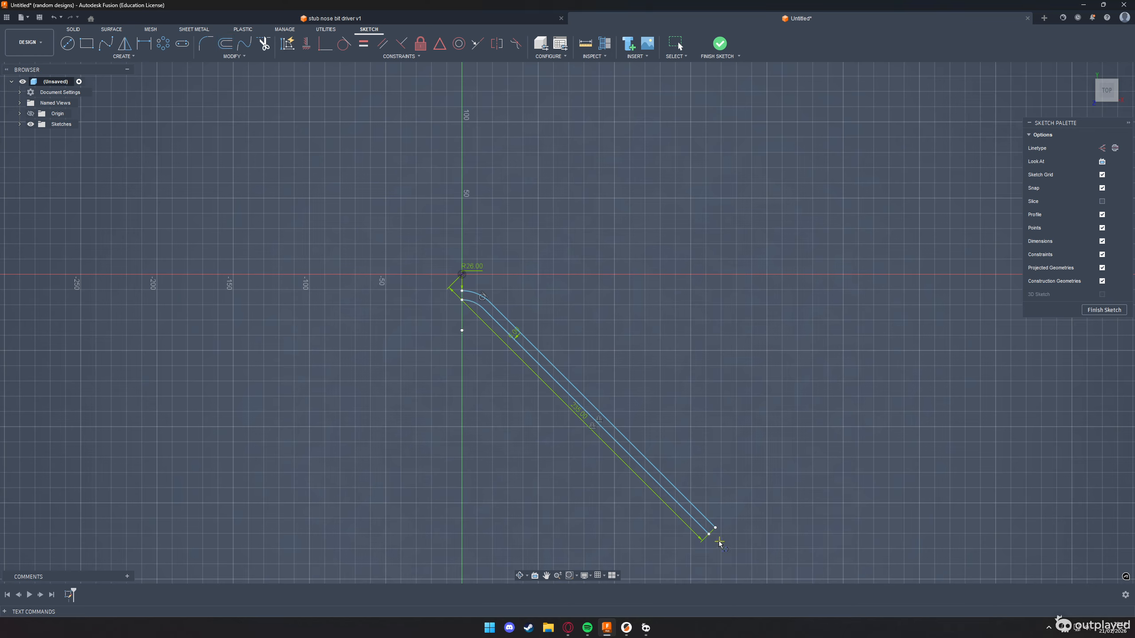
pyautogui.click(462, 300)
pyautogui.click(462, 291)
pyautogui.scroll(4, 656, 438)
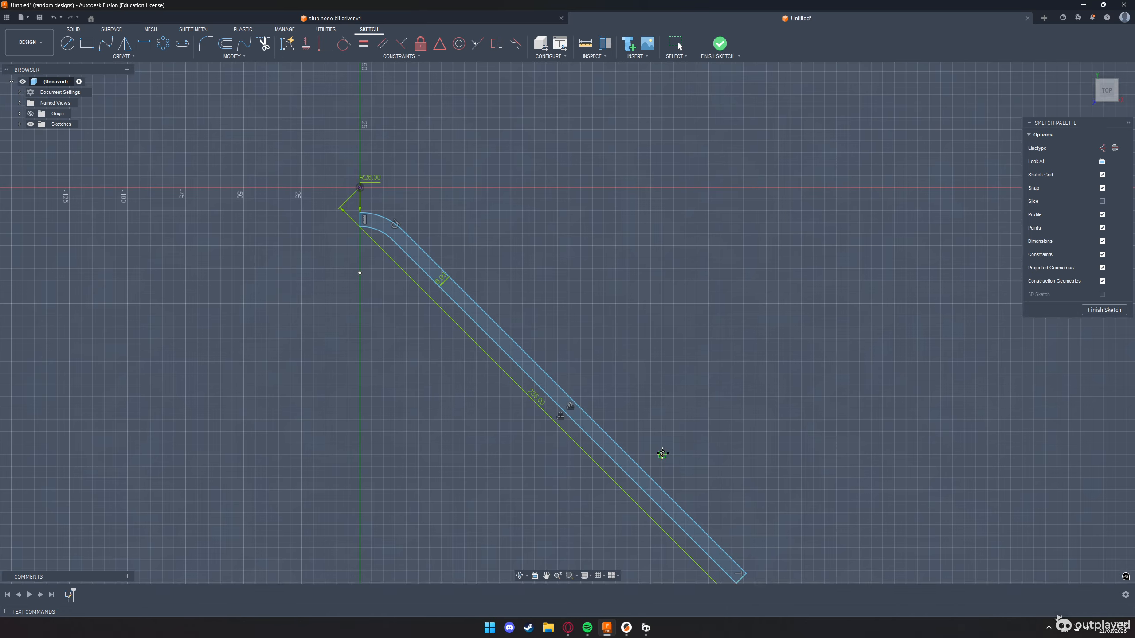
# Extrude the closed half-rail profile upward 10 mm as a new body, checking the rail height on the challenge drawing
pyautogui.hotkey('alt', 'Tab')
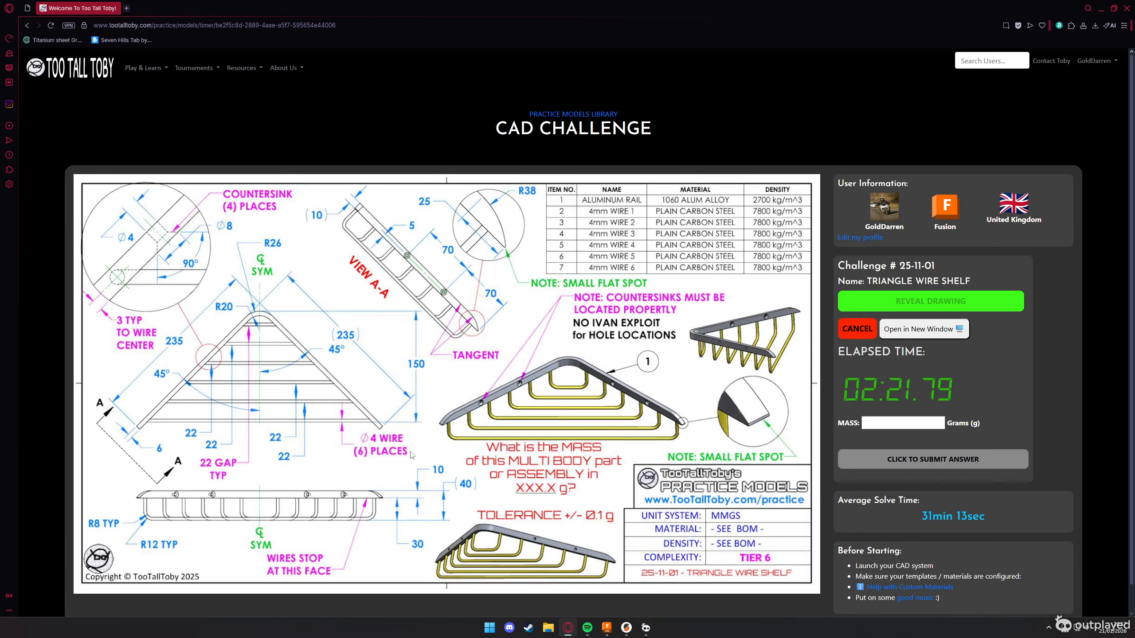
pyautogui.hotkey('alt', 'Tab')
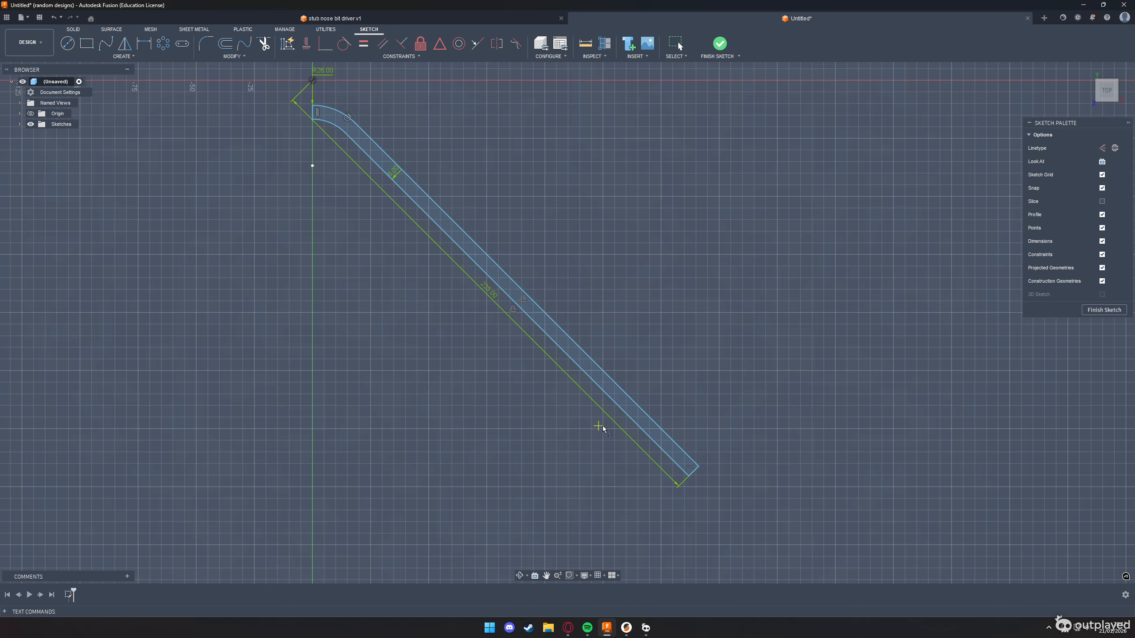
pyautogui.click(654, 435)
pyautogui.press('e')
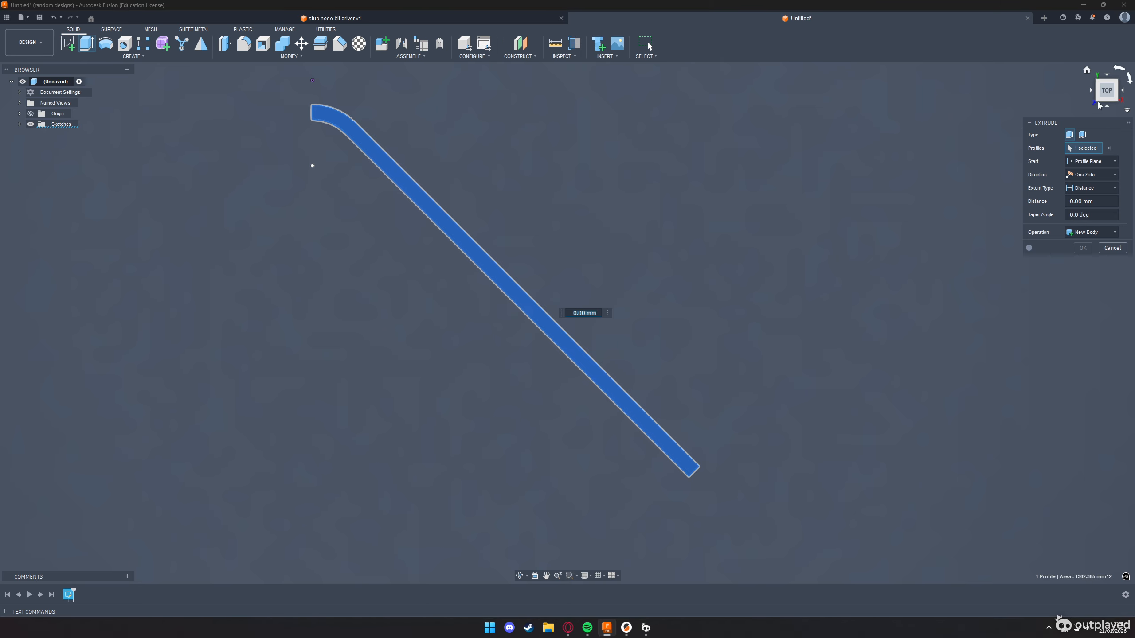
pyautogui.click(1098, 104)
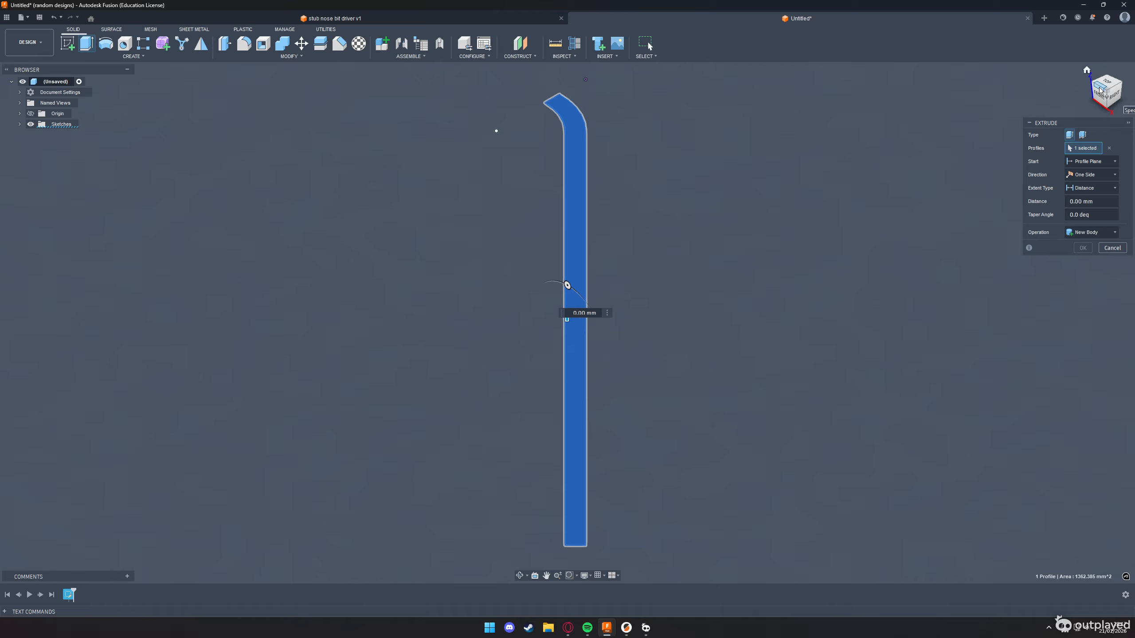
pyautogui.click(1099, 88)
pyautogui.click(1118, 93)
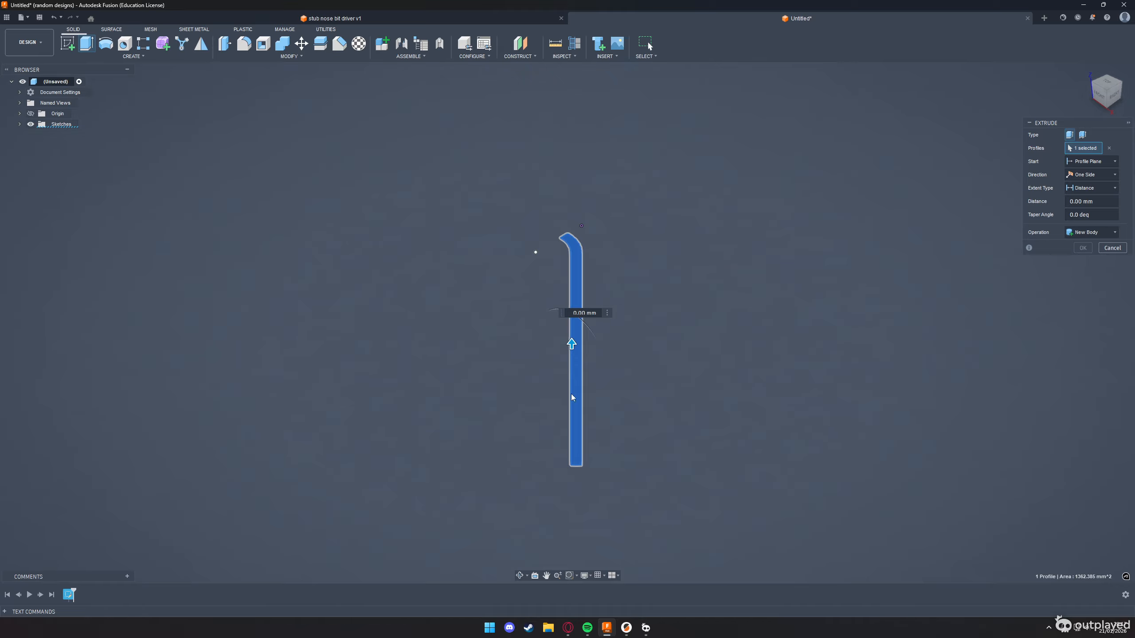
pyautogui.click(1099, 87)
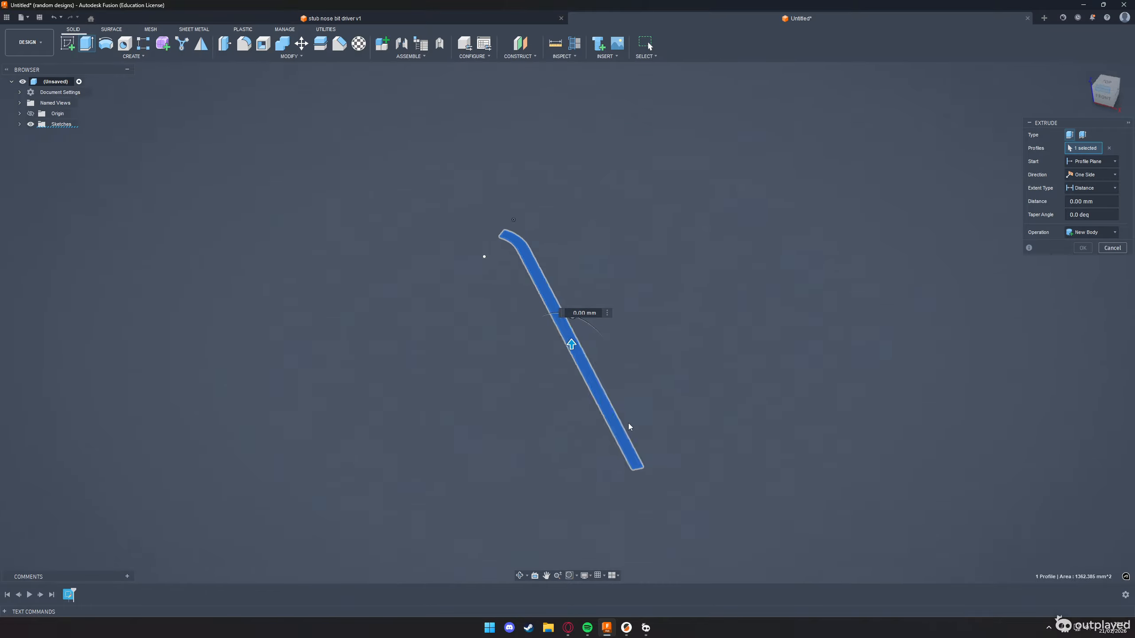
pyautogui.moveTo(573, 342); pyautogui.dragTo(577, 314)
pyautogui.hotkey('alt', 'Tab')
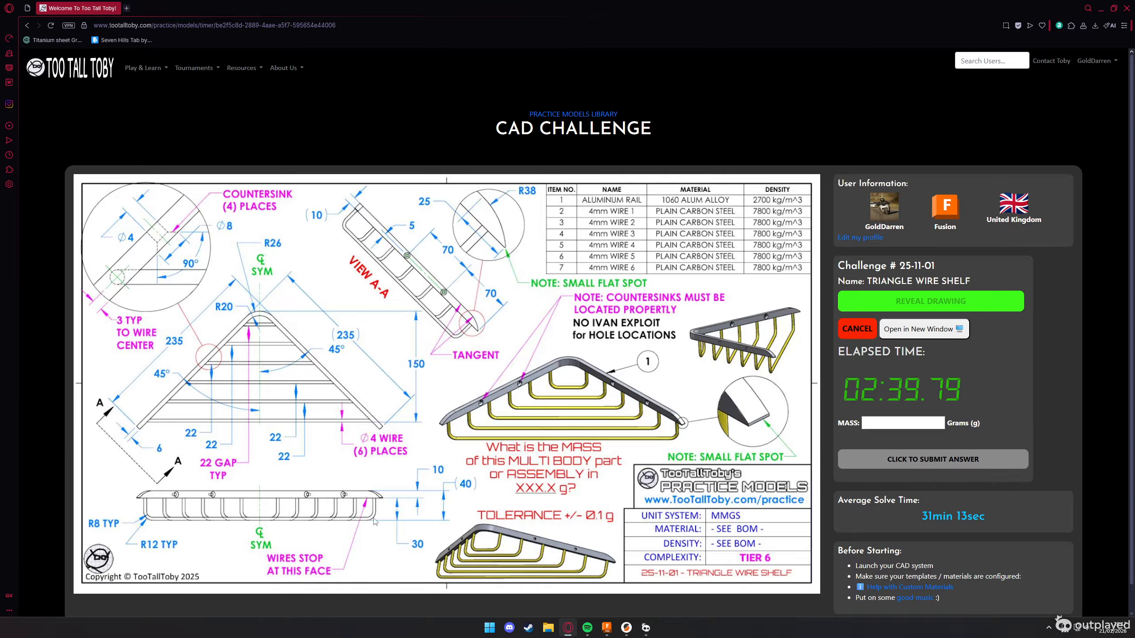
pyautogui.hotkey('alt', 'Tab')
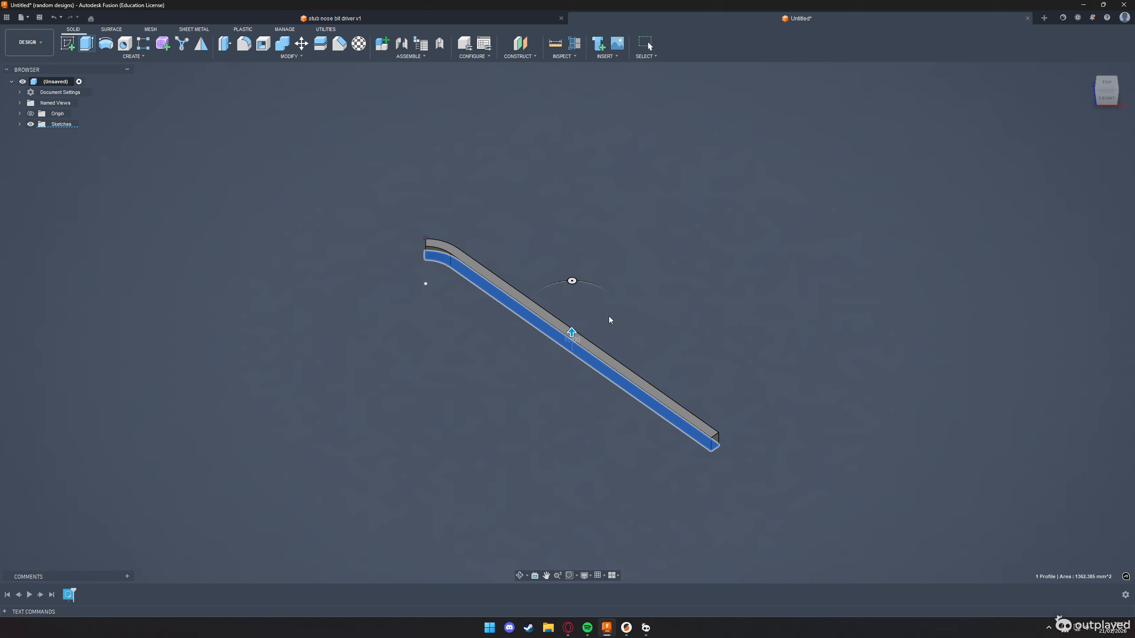
pyautogui.press('Return')
# Start a sketch on the rail's long inner side face and draw a 25 mm line along its lower edge from the free end
pyautogui.hotkey('alt', 'Tab')
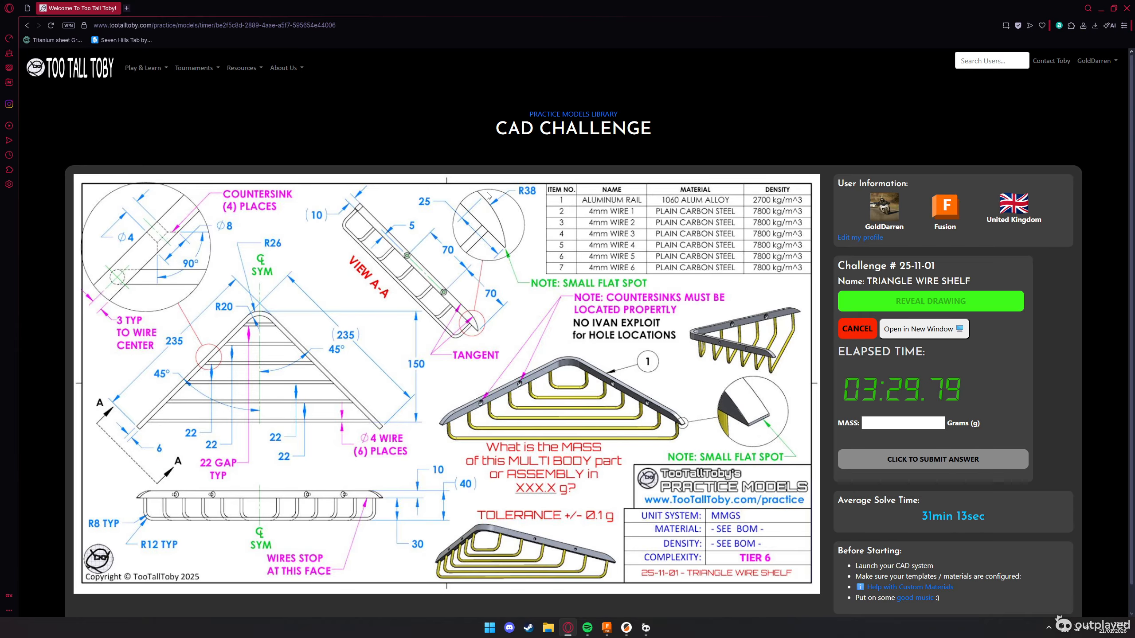
pyautogui.hotkey('alt', 'Tab')
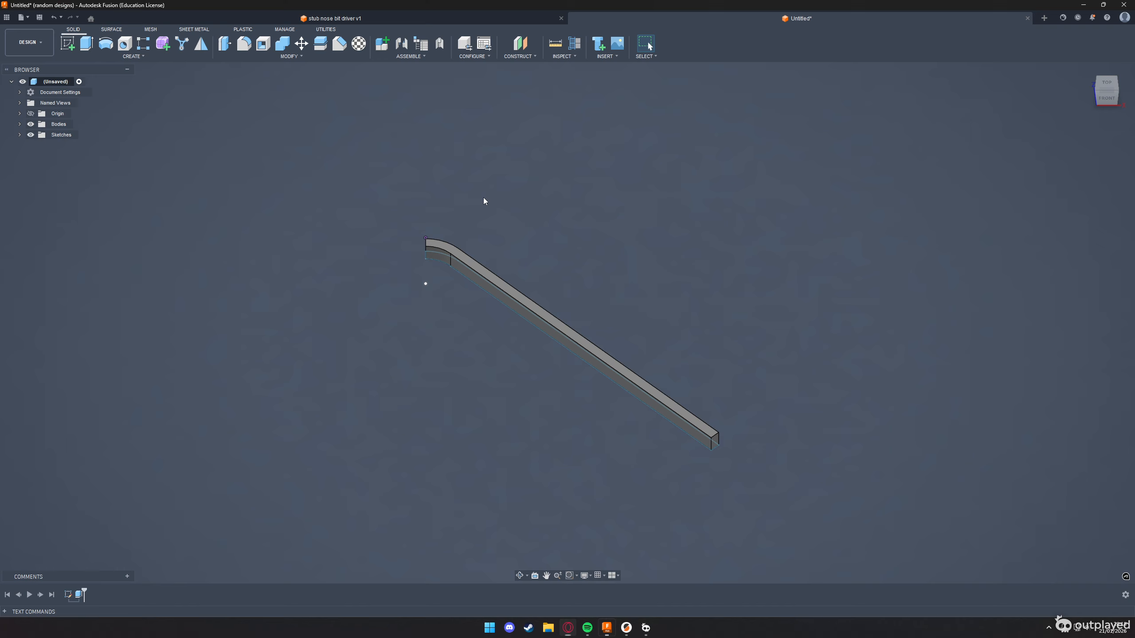
pyautogui.click(695, 439)
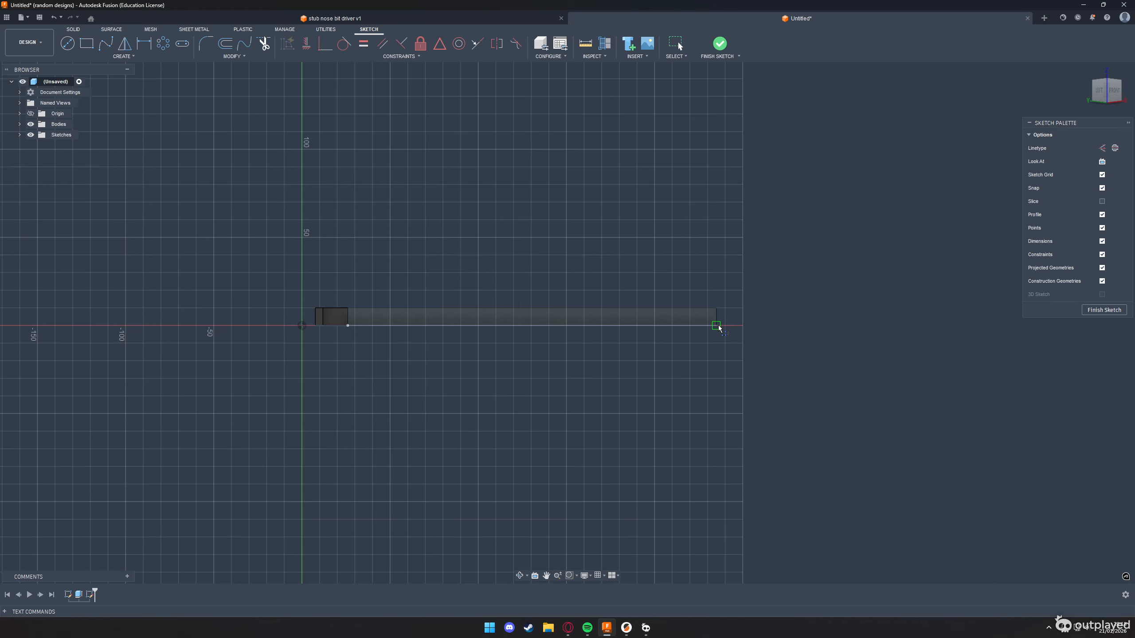
pyautogui.hotkey('alt', 'Tab')
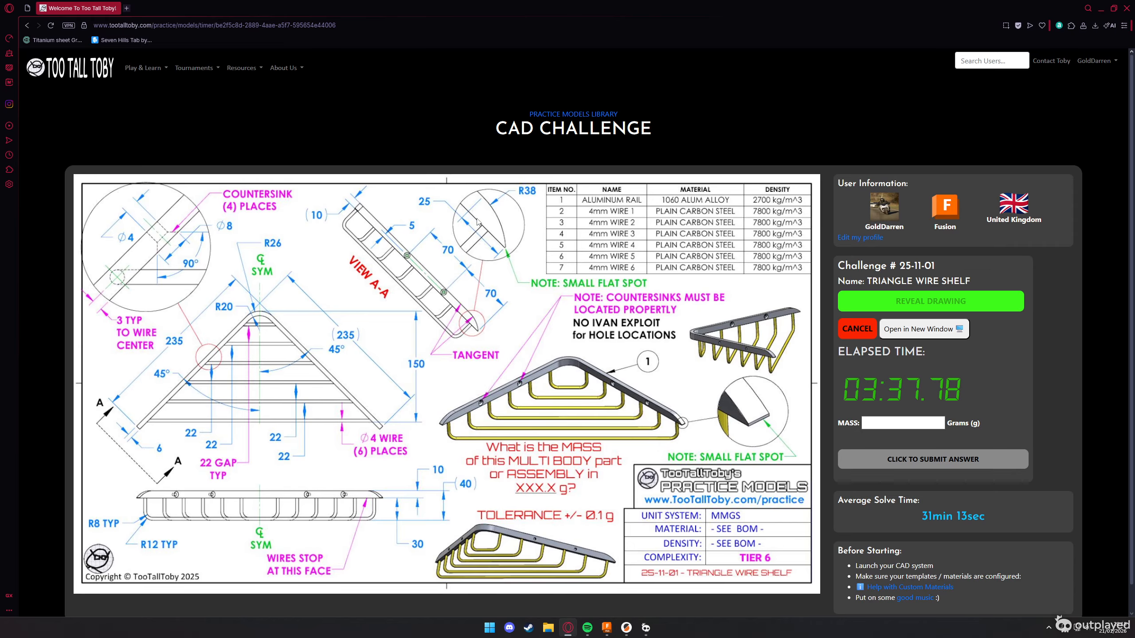
pyautogui.hotkey('alt', 'Tab')
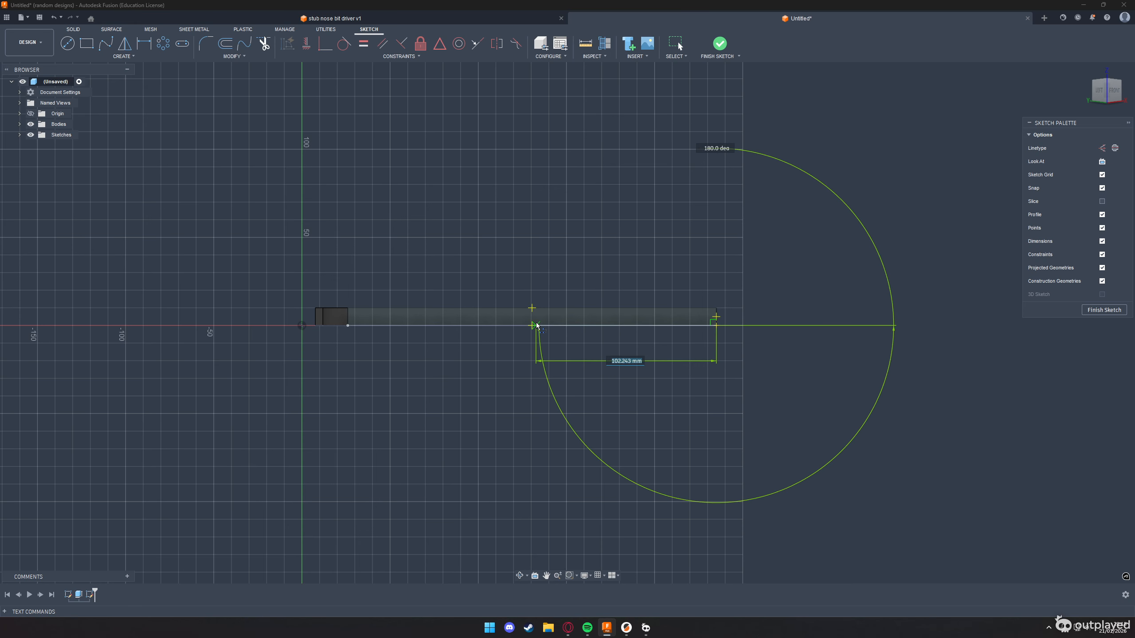
pyautogui.press('Tab')
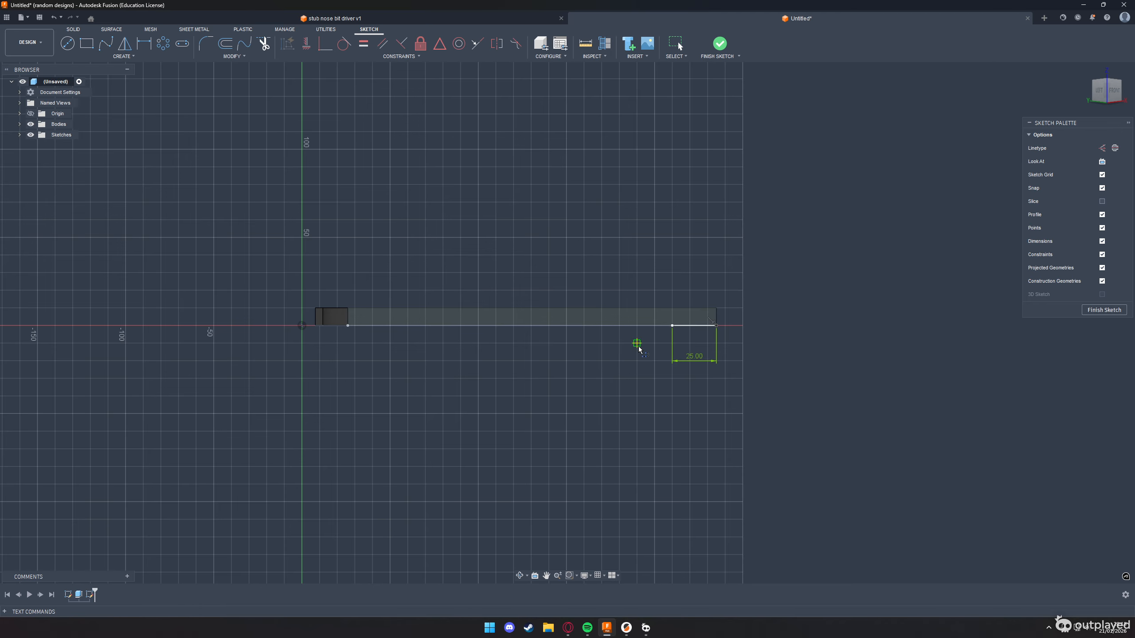
# Draw a vertical line from the inner end of the 25 mm line up to the rail's upper edge
pyautogui.hotkey('alt', 'Tab')
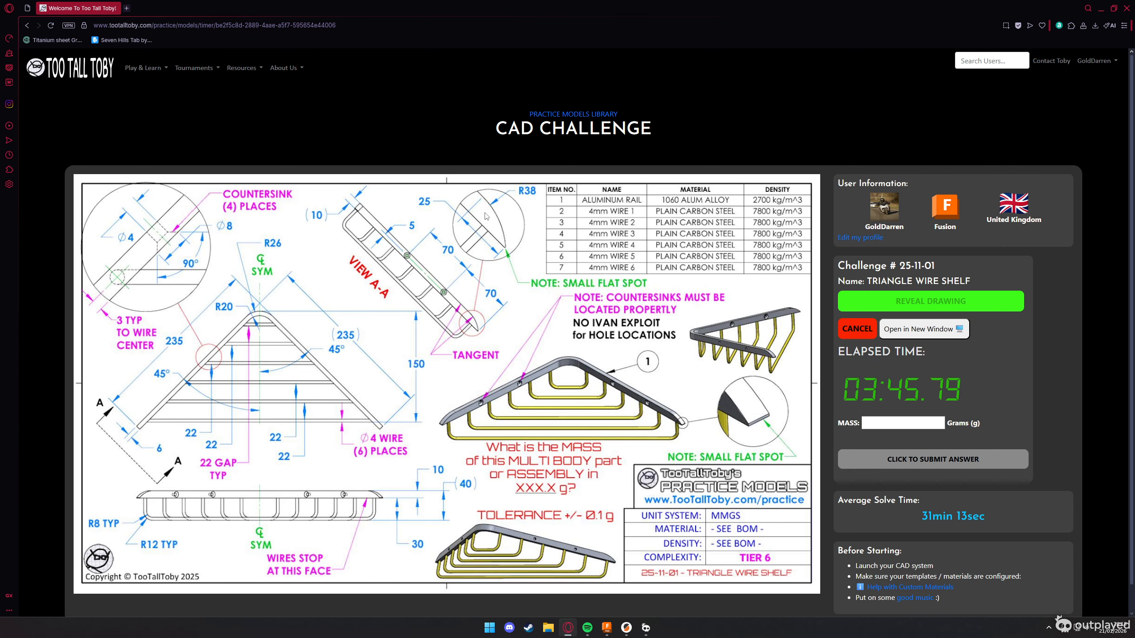
pyautogui.hotkey('alt', 'Tab')
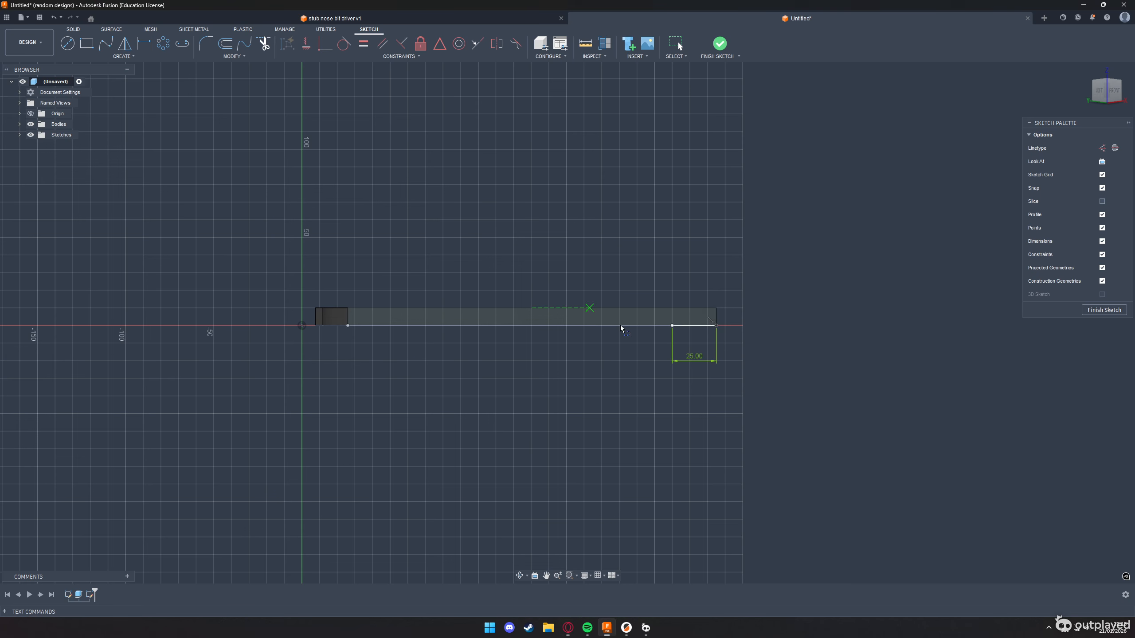
pyautogui.click(672, 309)
# Draw a 38 mm line straight down from the point on the rail's upper edge, matching the R38 callout on the drawing
pyautogui.hotkey('alt', 'Tab')
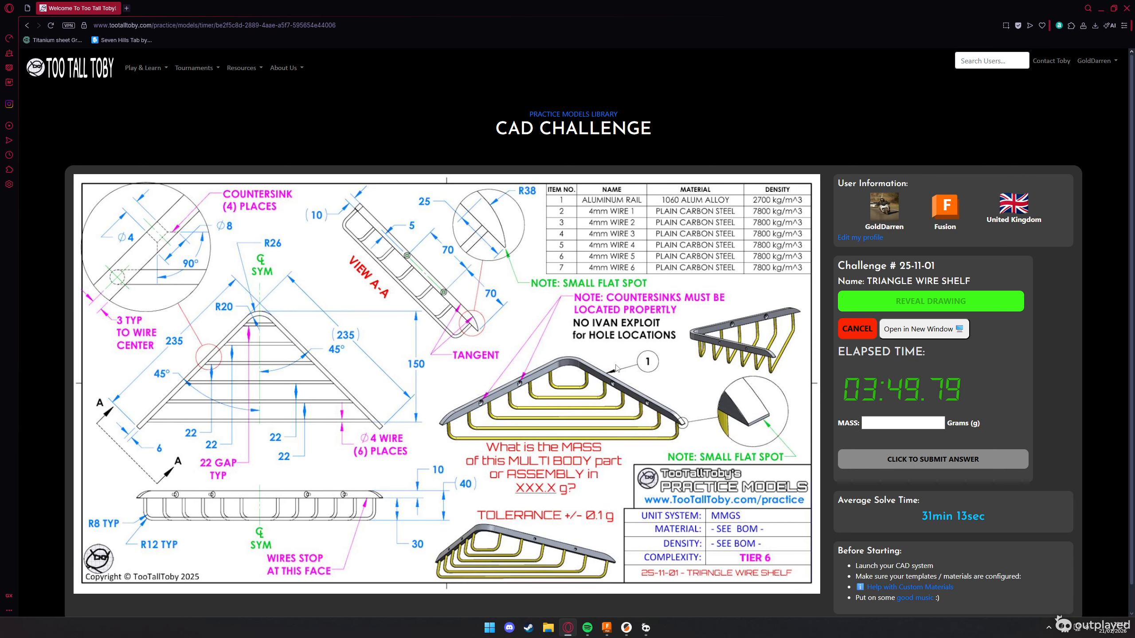
pyautogui.hotkey('alt', 'Tab')
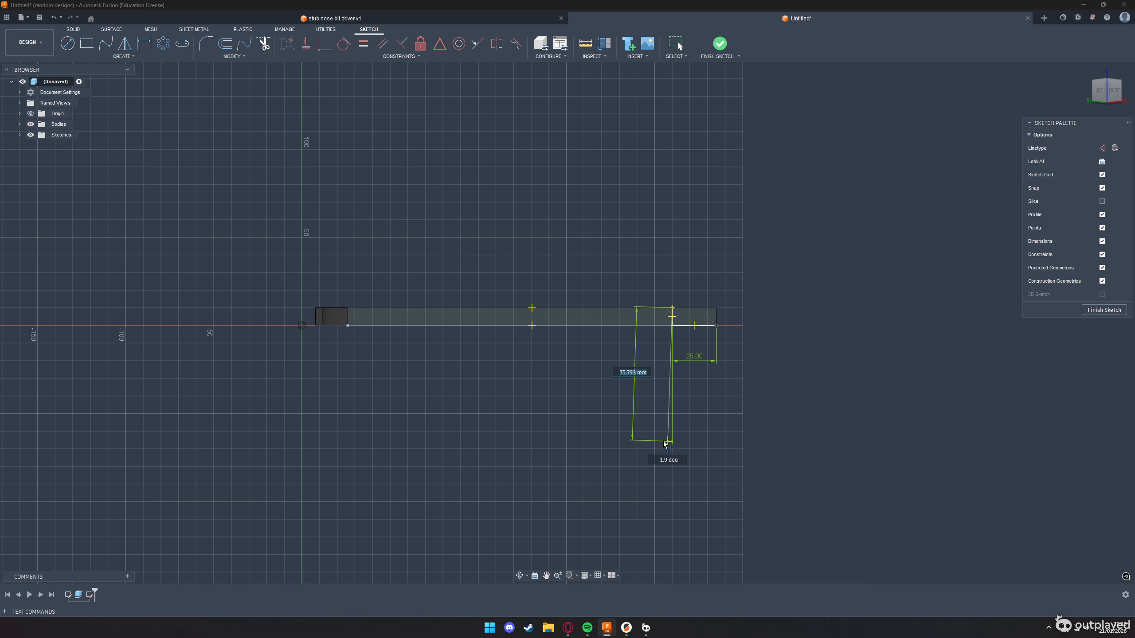
pyautogui.write('38')
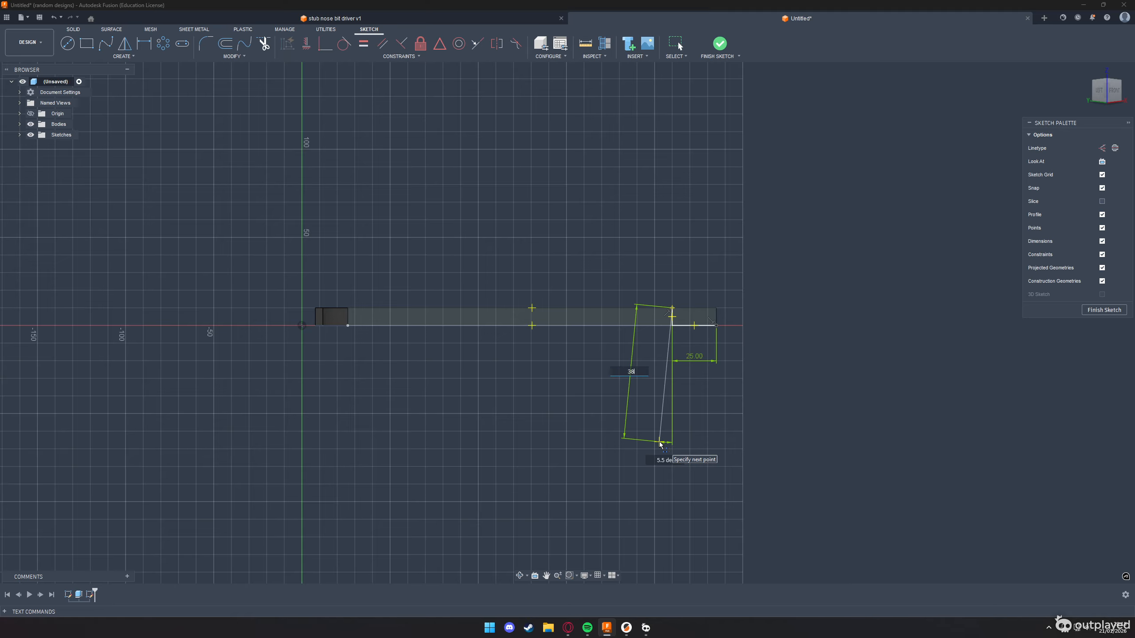
pyautogui.write('/2')
pyautogui.press('Tab')
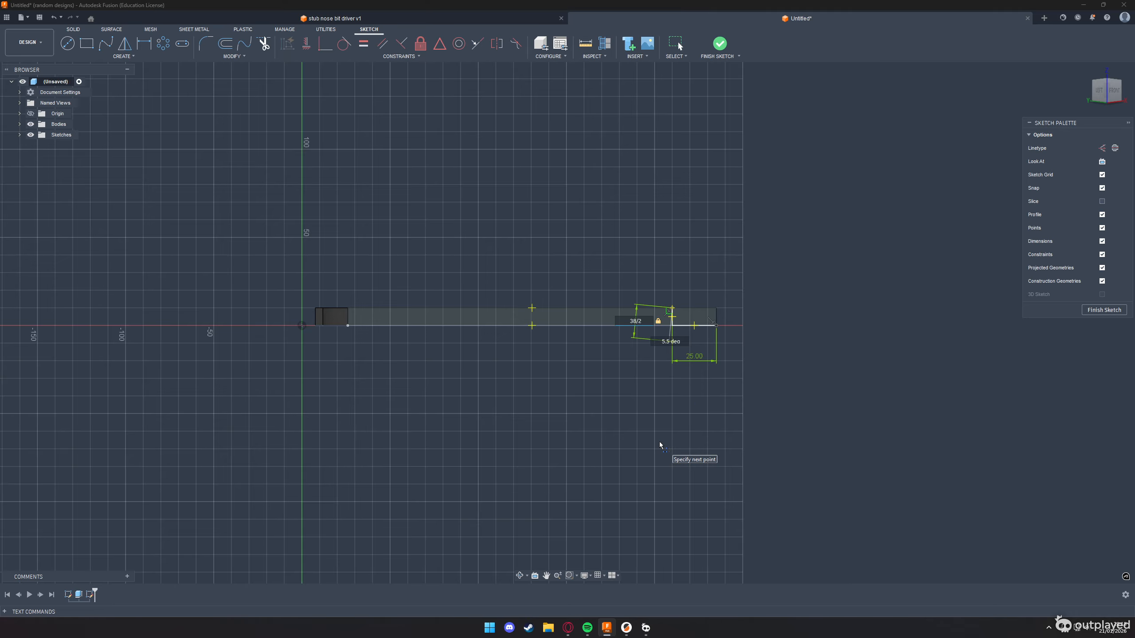
pyautogui.hotkey('alt', 'Tab')
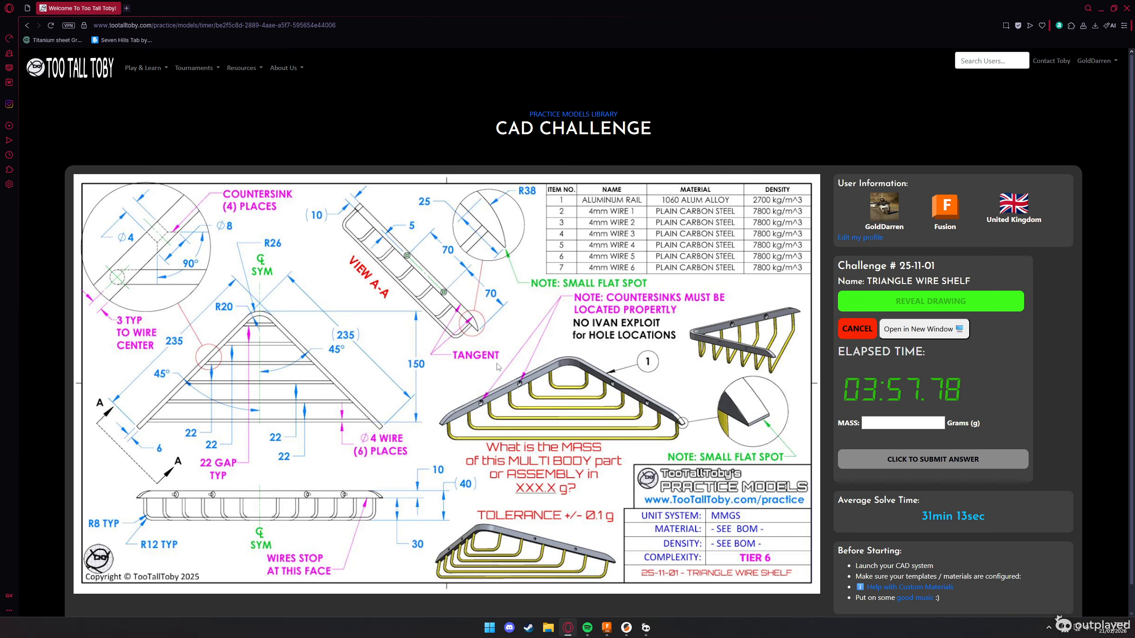
pyautogui.hotkey('alt', 'Tab')
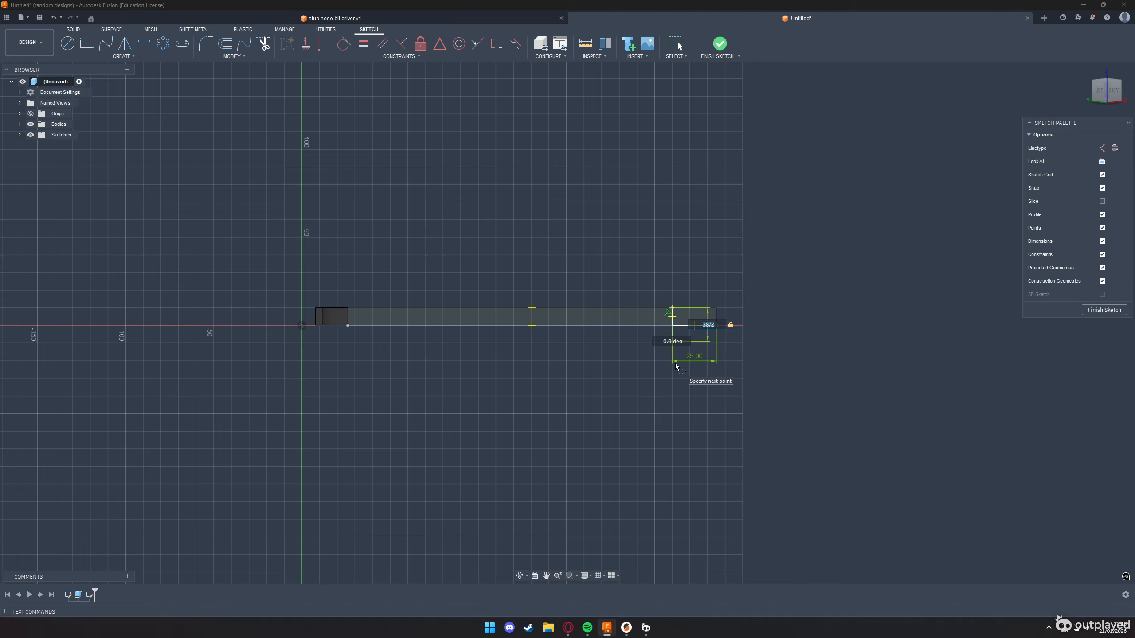
pyautogui.write('35')
pyautogui.write('8')
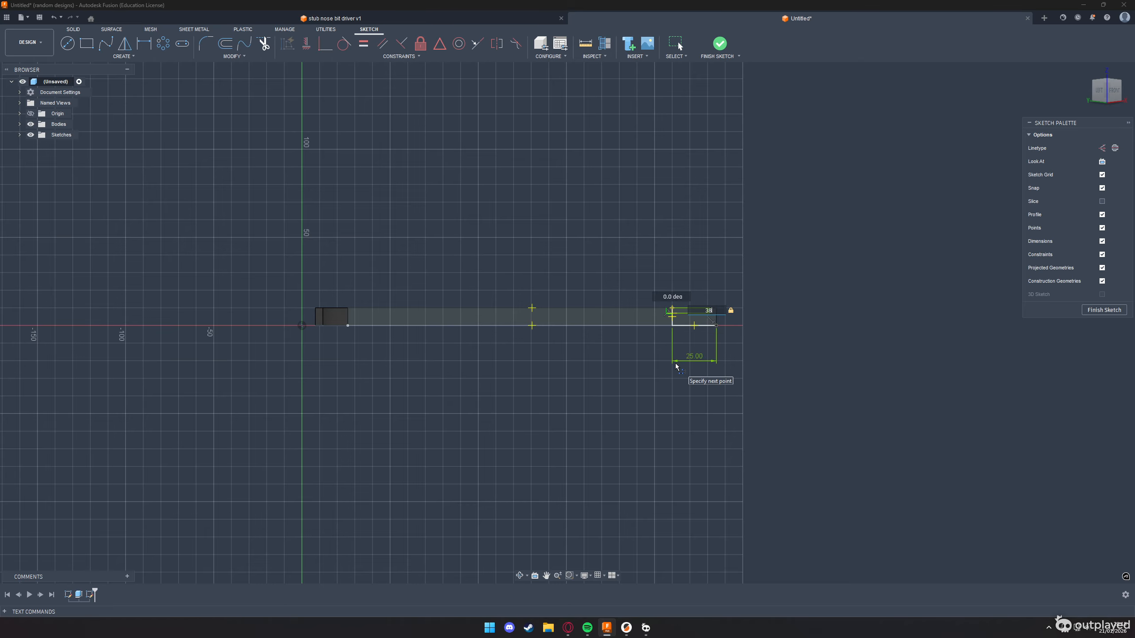
pyautogui.press('Return')
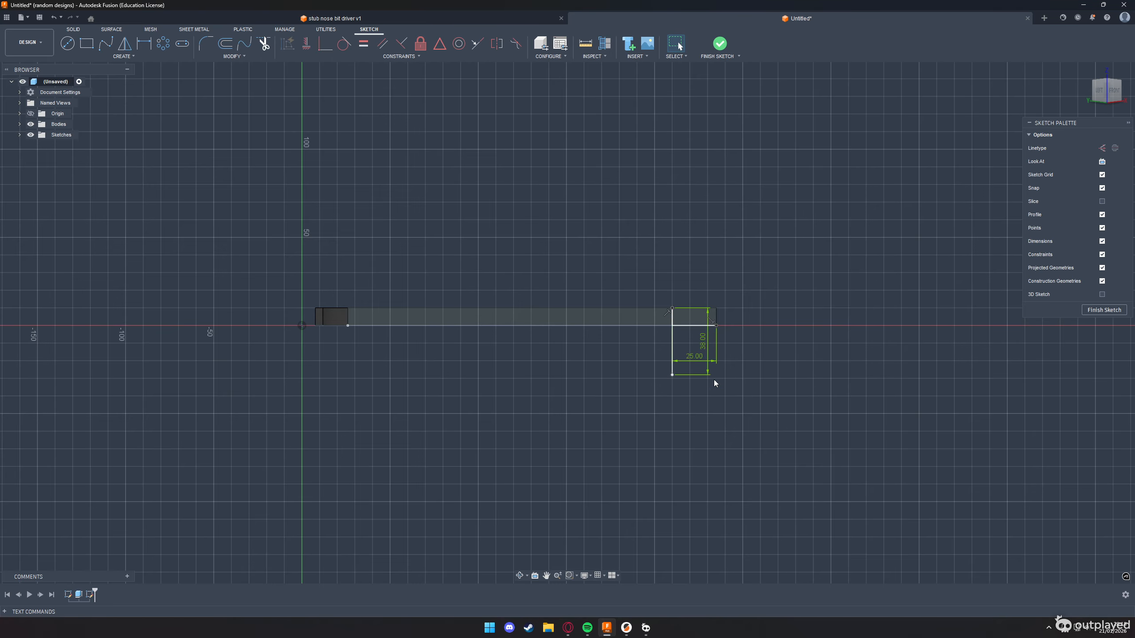
# Draw a 38 mm radius circle centred on the lower end of the 38 mm line, and finish the sketch
pyautogui.press('c')
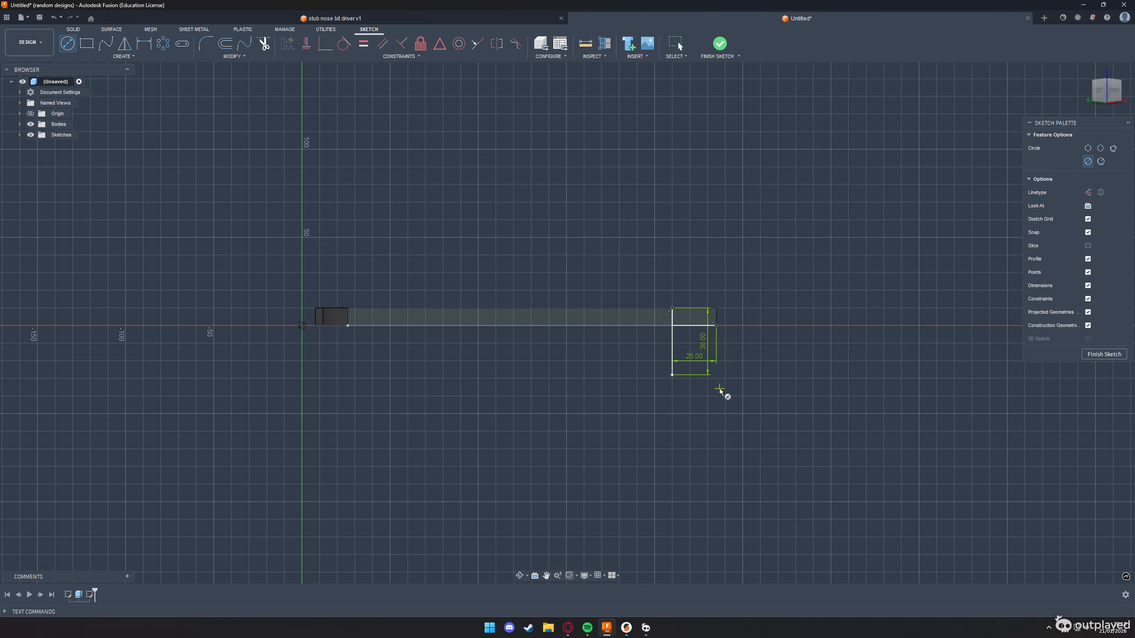
pyautogui.click(672, 375)
pyautogui.click(716, 325)
pyautogui.scroll(2, 717, 325)
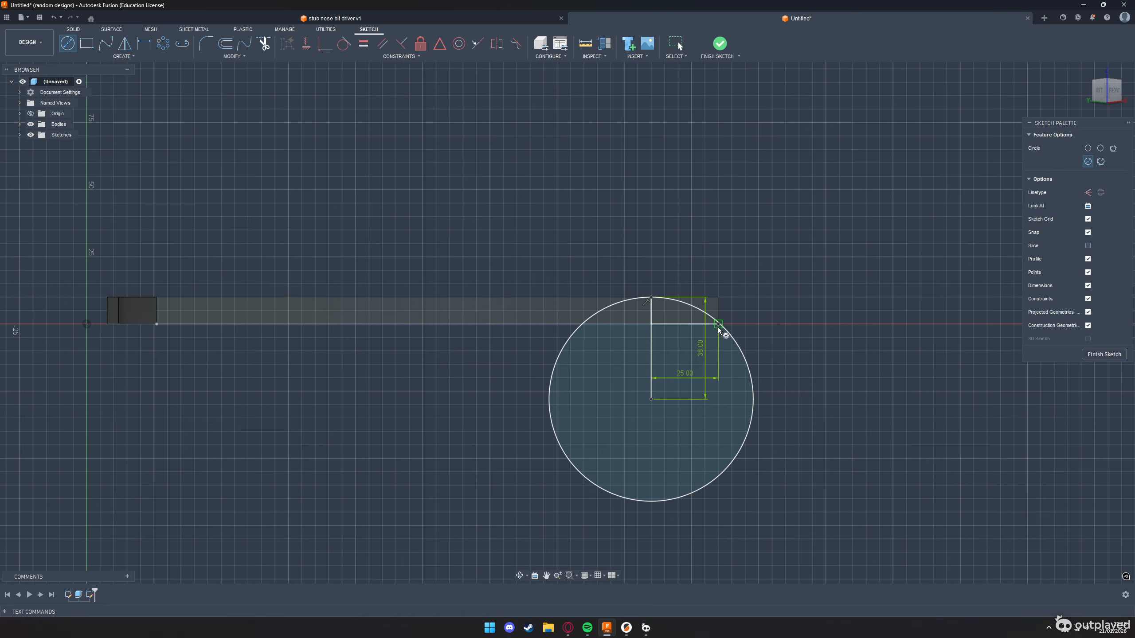
pyautogui.scroll(8, 719, 329)
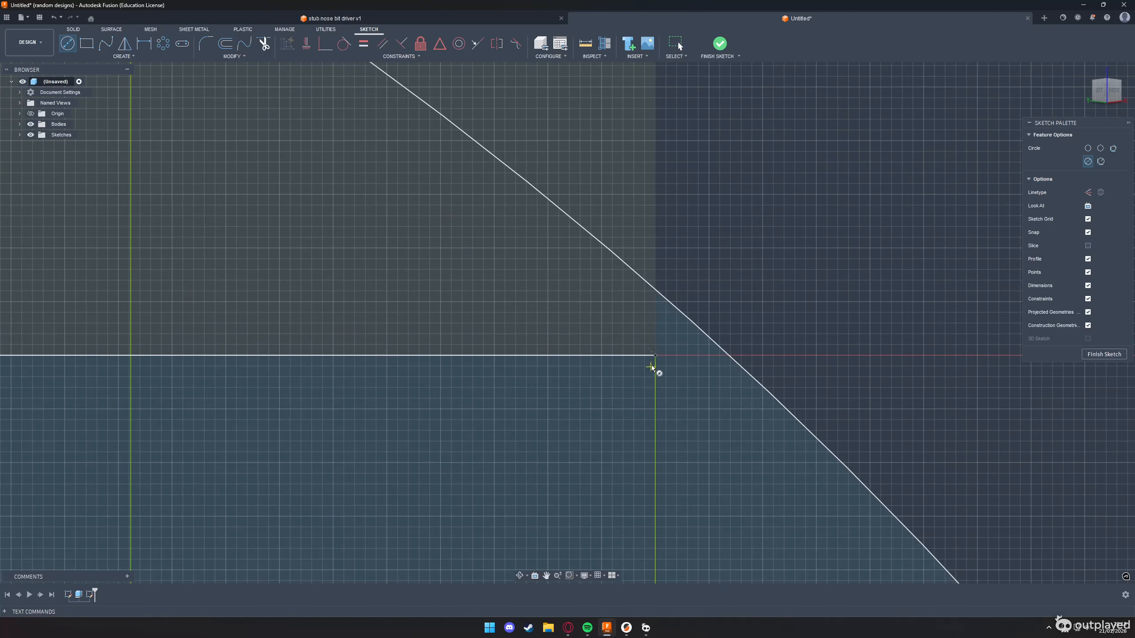
pyautogui.scroll(-4, 668, 358)
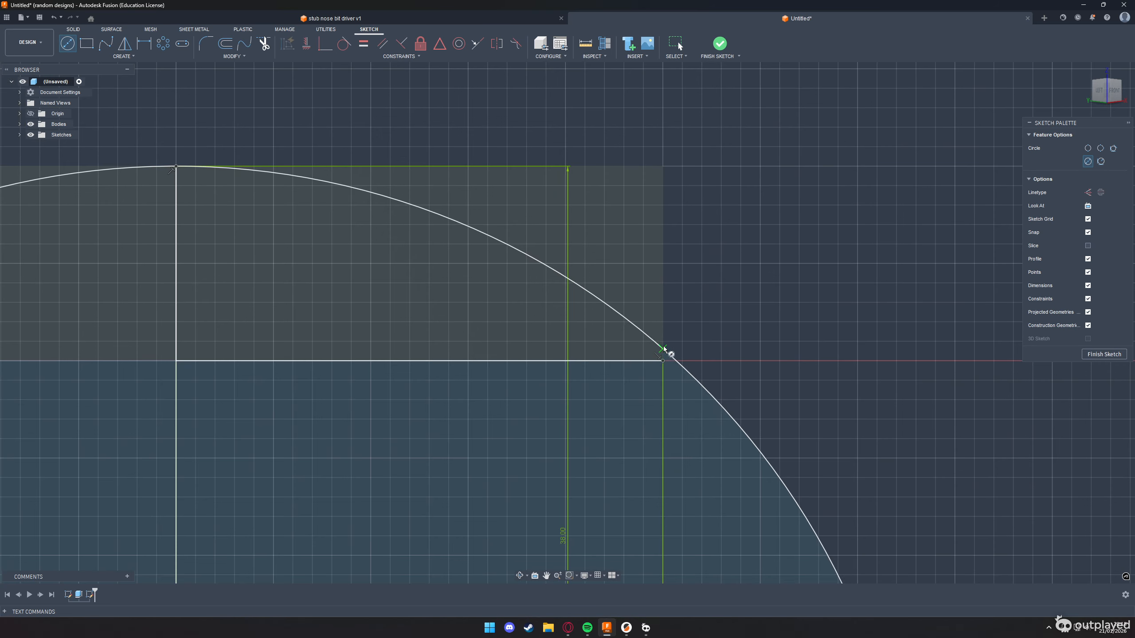
pyautogui.scroll(-5, 668, 353)
pyautogui.click(1104, 354)
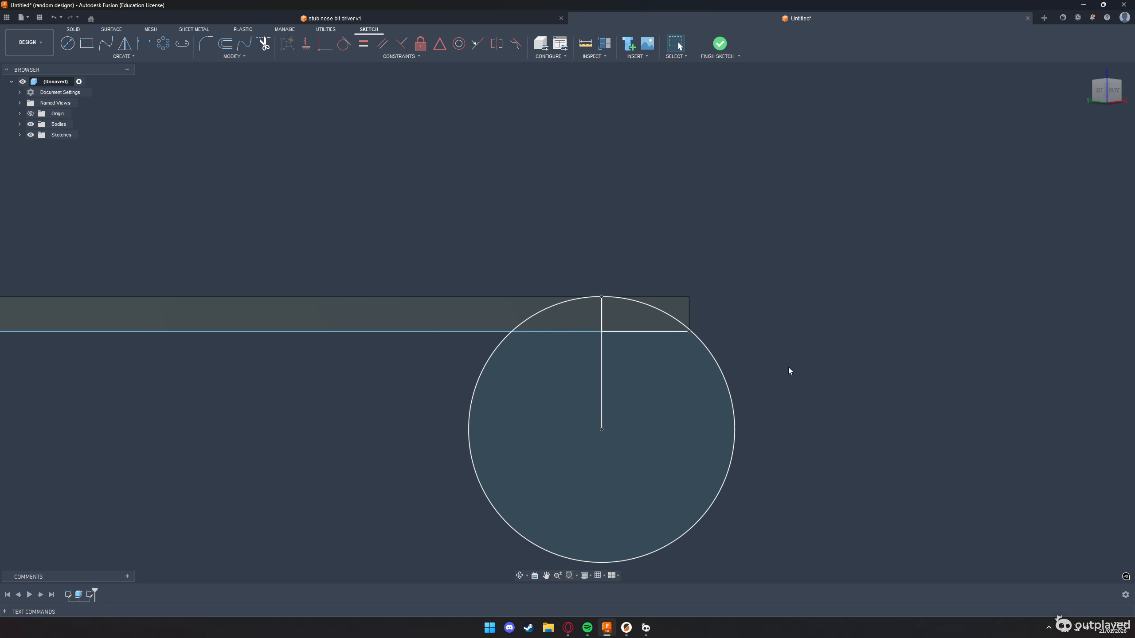
pyautogui.click(677, 315)
pyautogui.press('e')
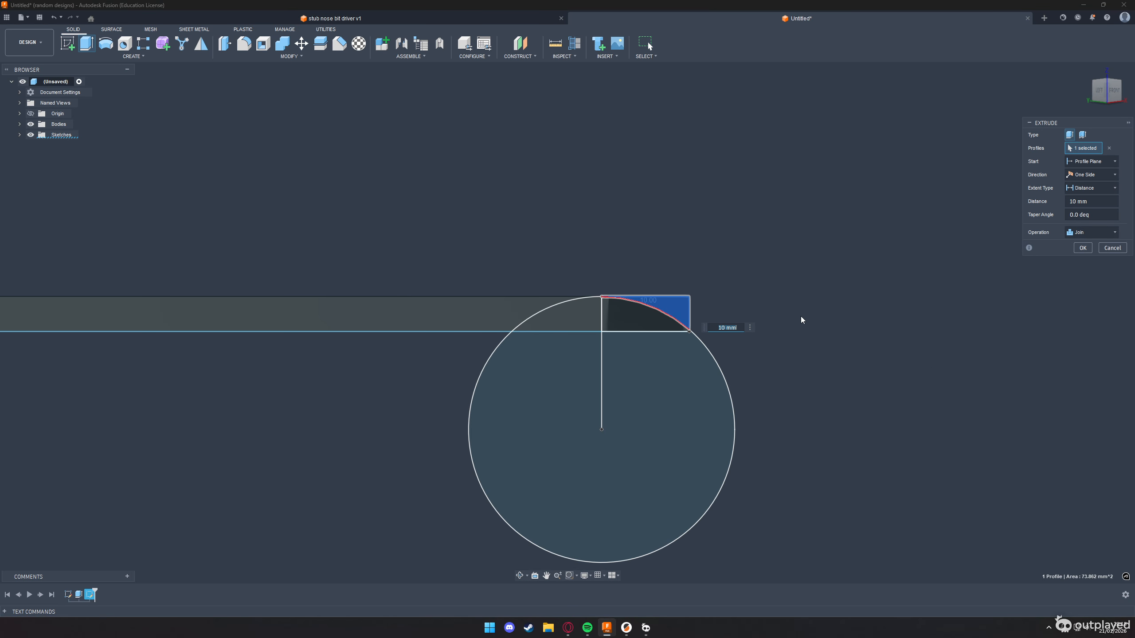
pyautogui.keyDown('shift'); pyautogui.moveTo(803, 320); pyautogui.dragTo(626, 373, button='middle'); pyautogui.keyUp('shift')
pyautogui.moveTo(501, 376); pyautogui.dragTo(633, 349)
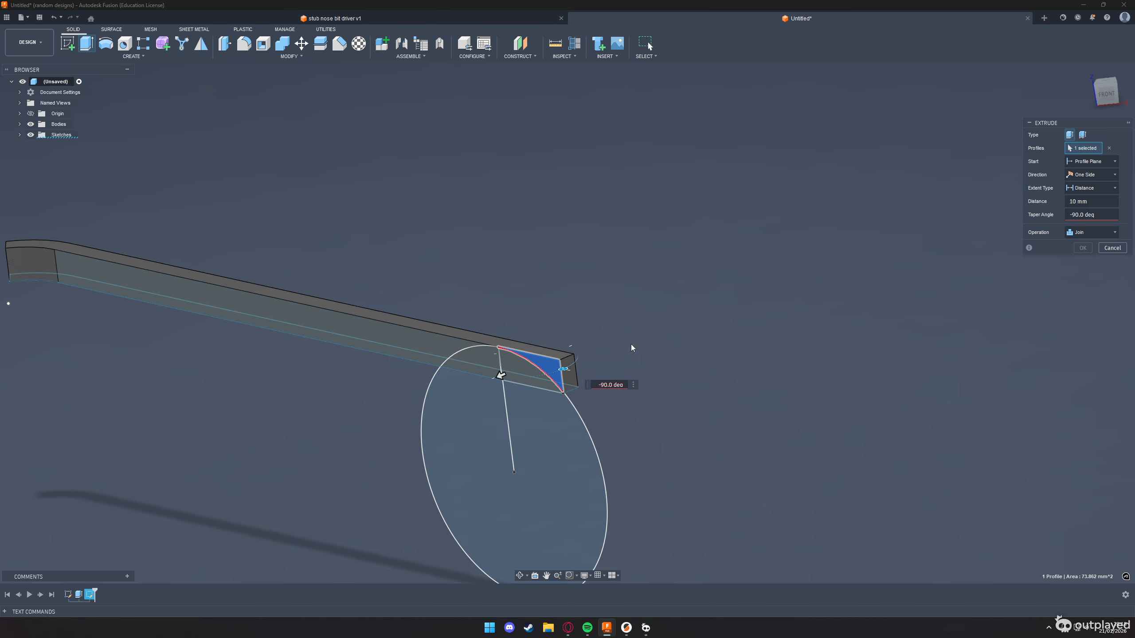
pyautogui.moveTo(564, 369); pyautogui.dragTo(618, 330)
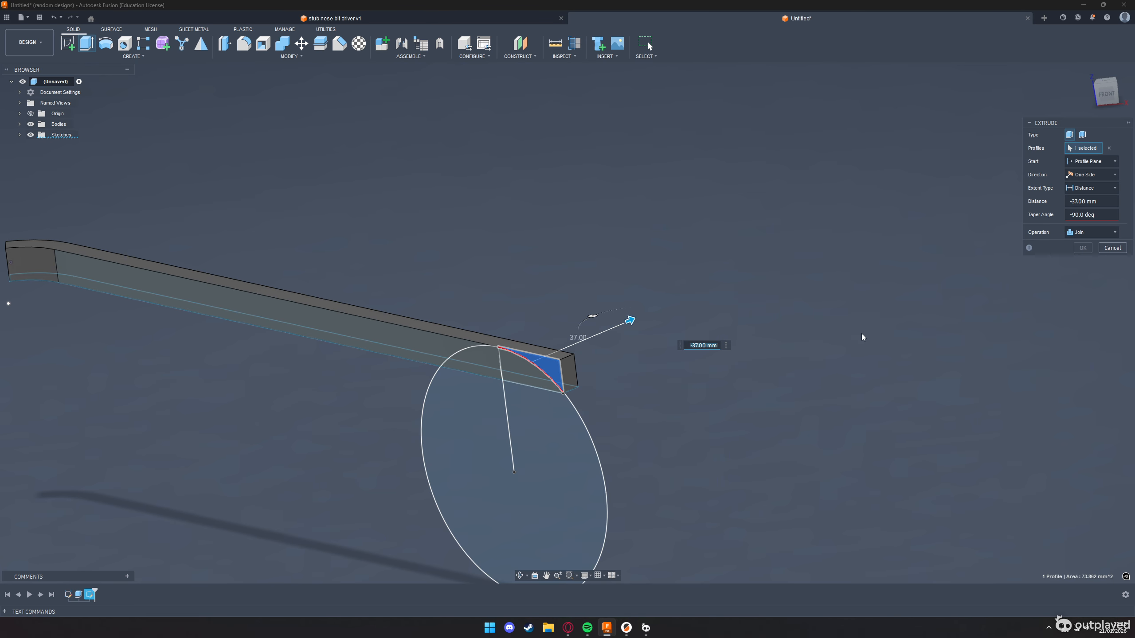
pyautogui.click(1107, 249)
# Extrude the corner region above the arc through the rail's thickness as a cut to round off the free end
pyautogui.click(521, 369)
pyautogui.press('e')
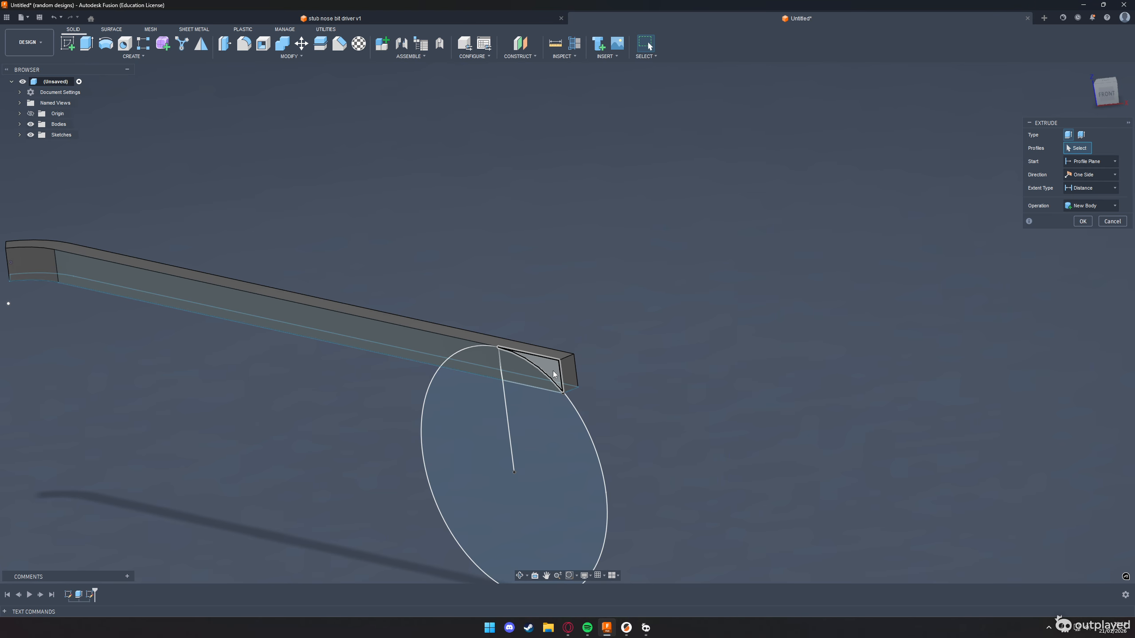
pyautogui.moveTo(525, 365); pyautogui.dragTo(629, 325)
pyautogui.press('Return')
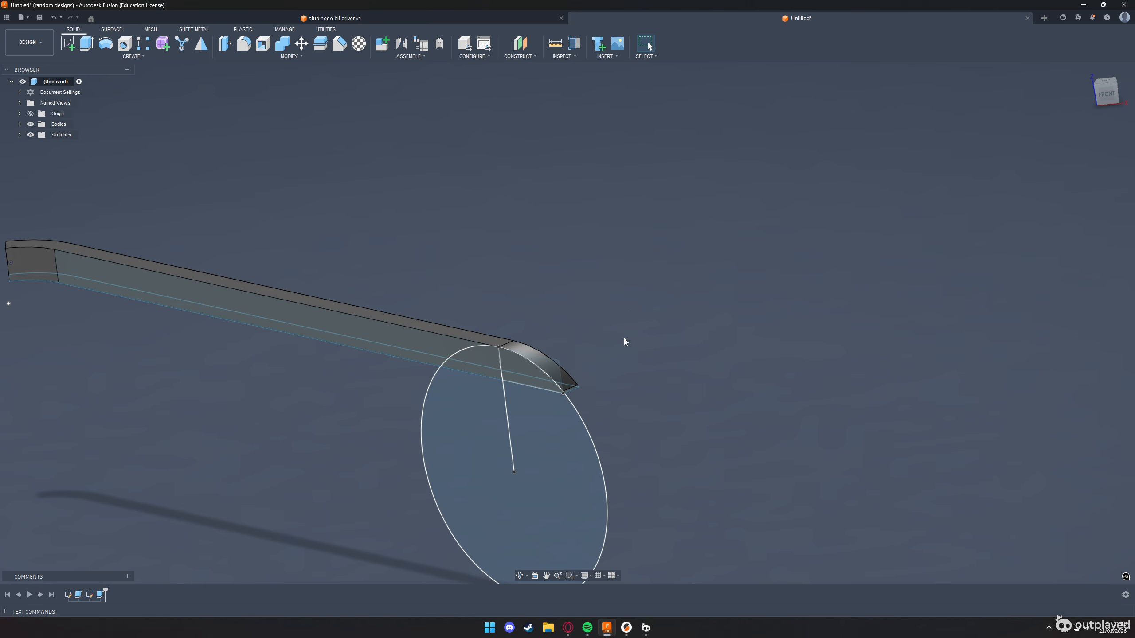
# Hide the two existing sketches and start a new sketch on the long flat side face of the rail
pyautogui.scroll(-5, 574, 402)
pyautogui.click(19, 134)
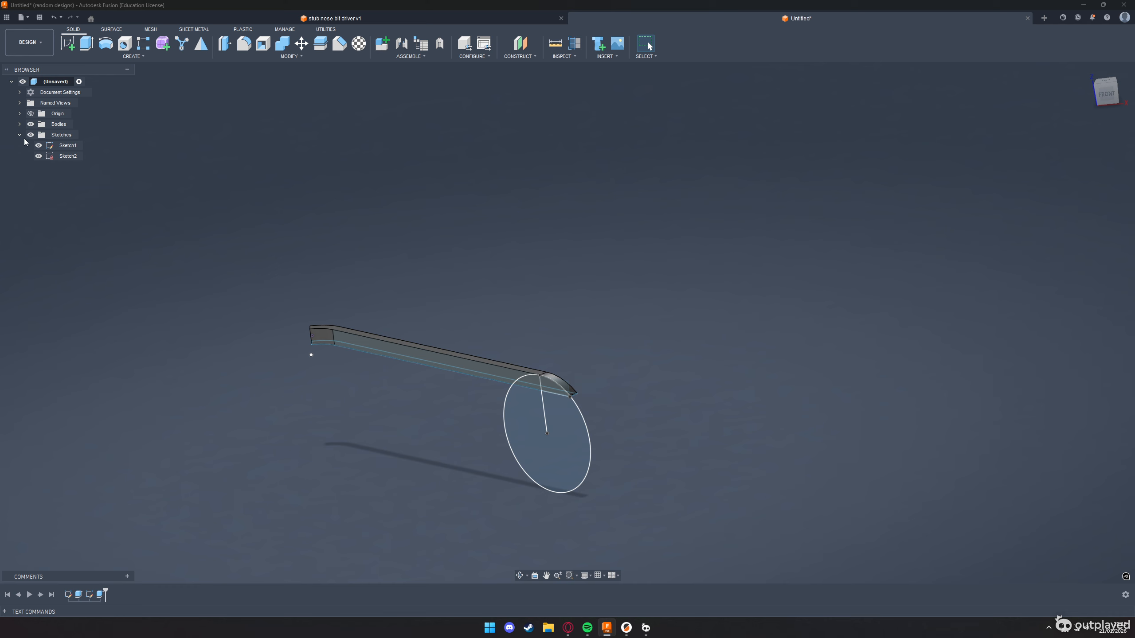
pyautogui.click(38, 156)
pyautogui.click(520, 360)
pyautogui.press('r')
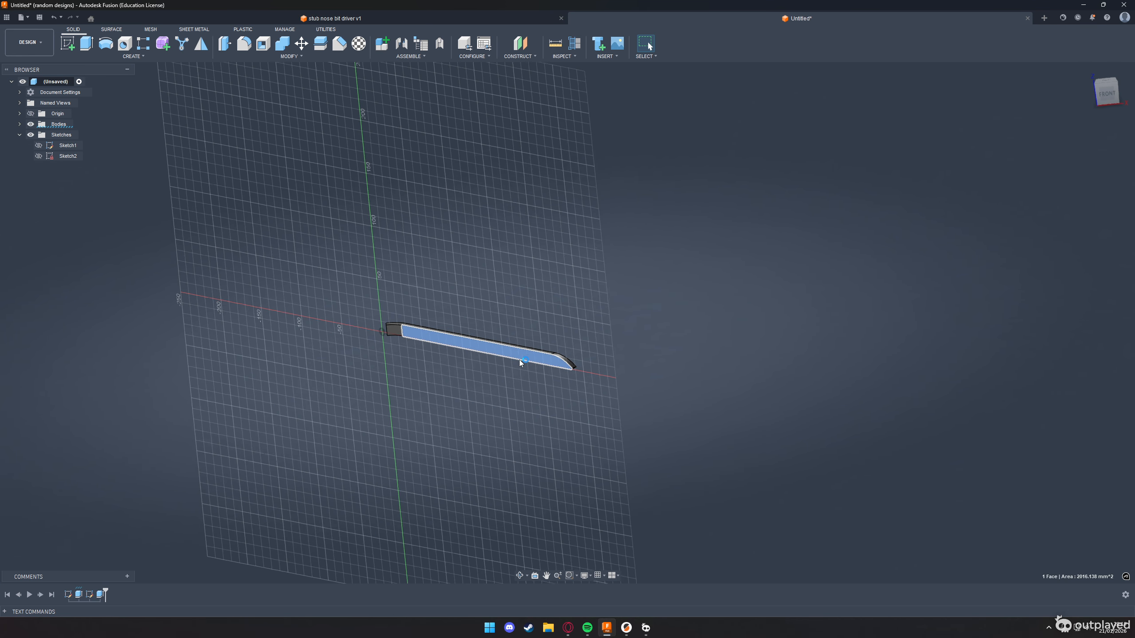
# Draw two consecutive 70 mm lines along the rail's lower edge, starting at the rounded tip, following the hole spacing on the challenge drawing
pyautogui.hotkey('alt', 'Tab')
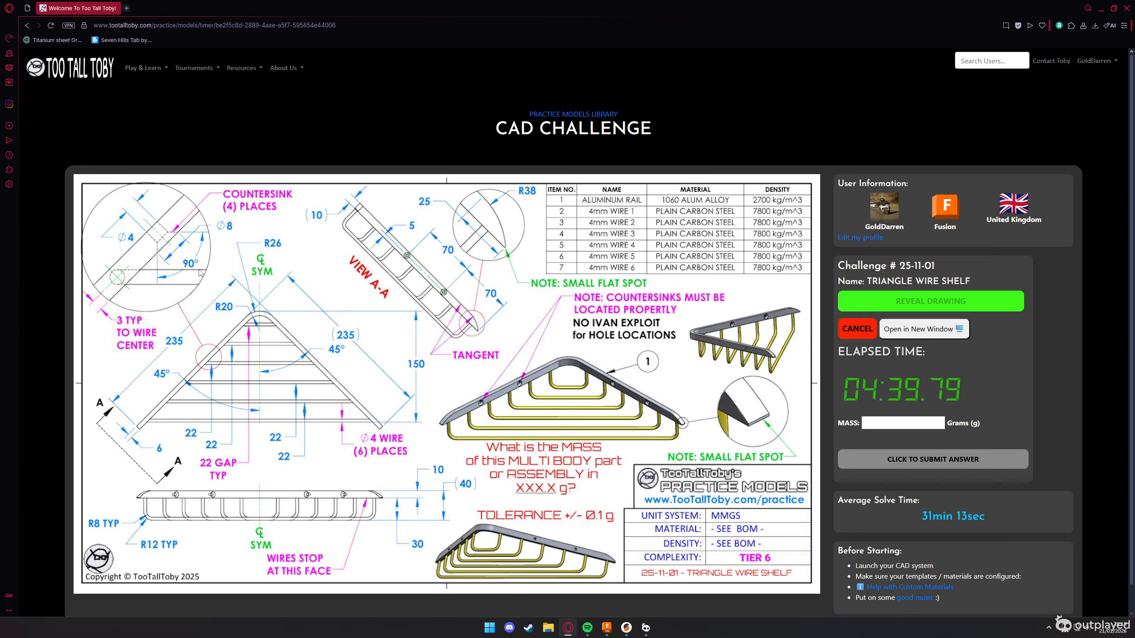
pyautogui.hotkey('alt', 'Tab')
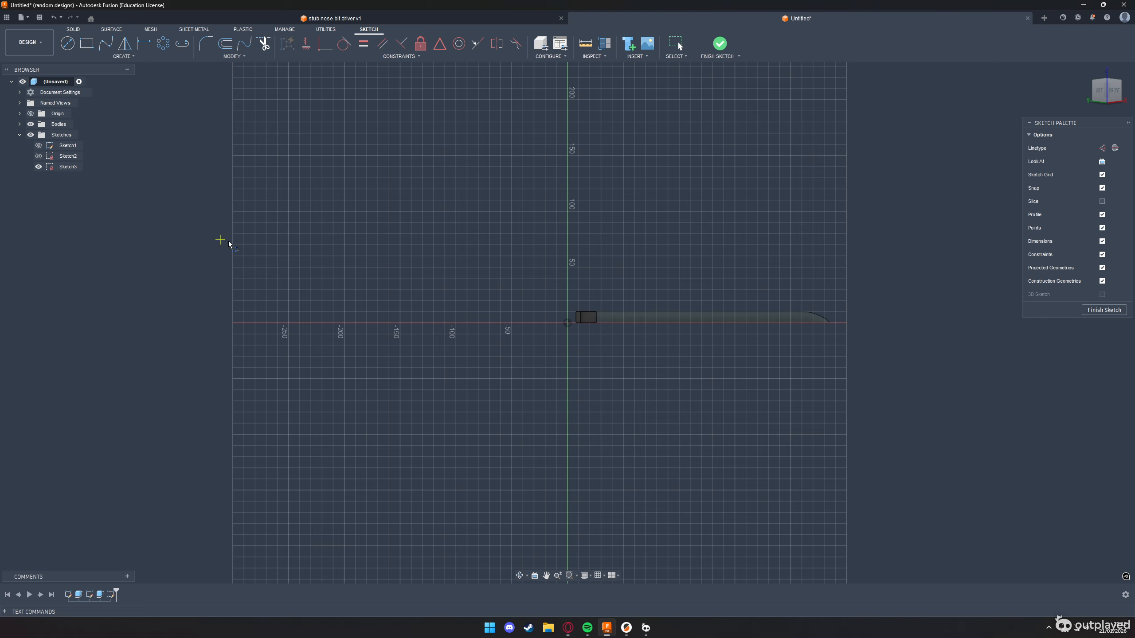
pyautogui.scroll(5, 806, 317)
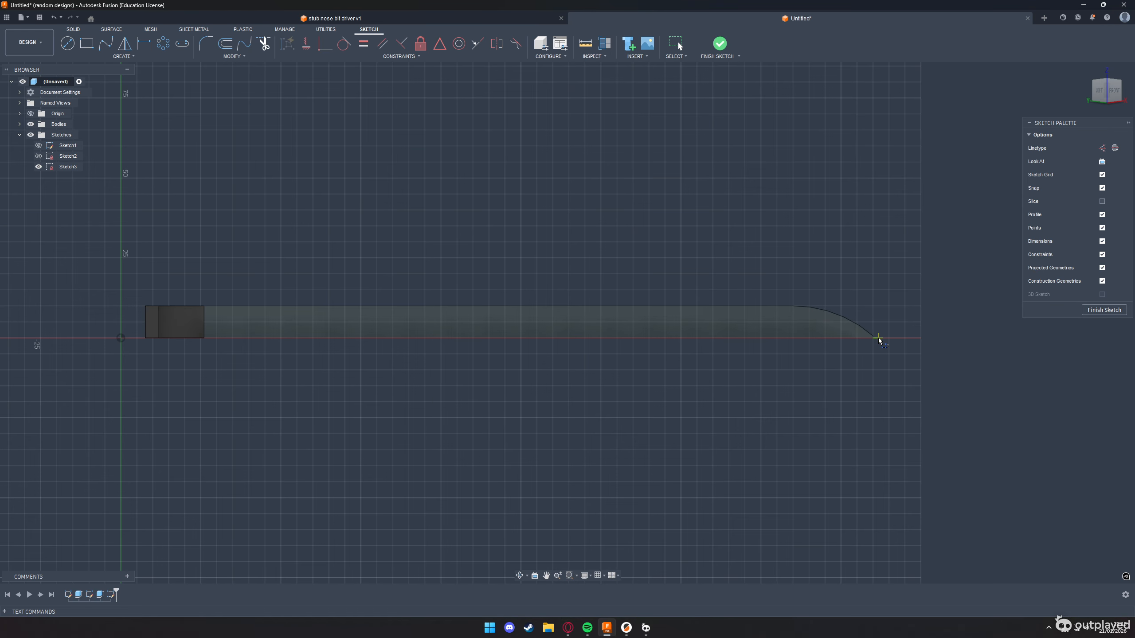
pyautogui.hotkey('alt', 'Tab')
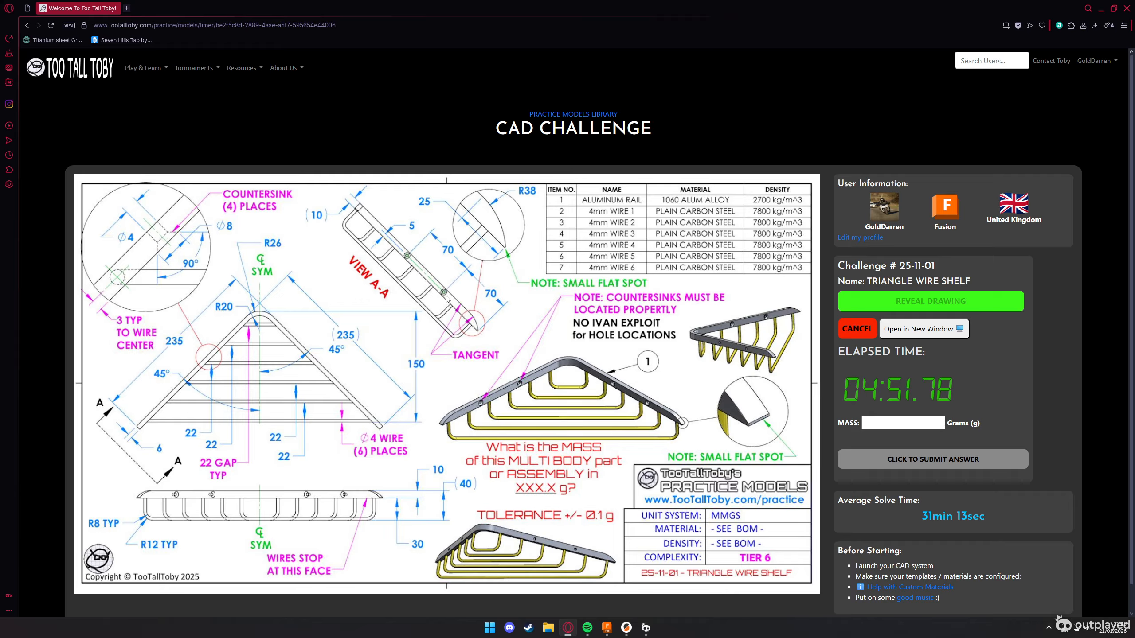
pyautogui.hotkey('alt', 'Tab')
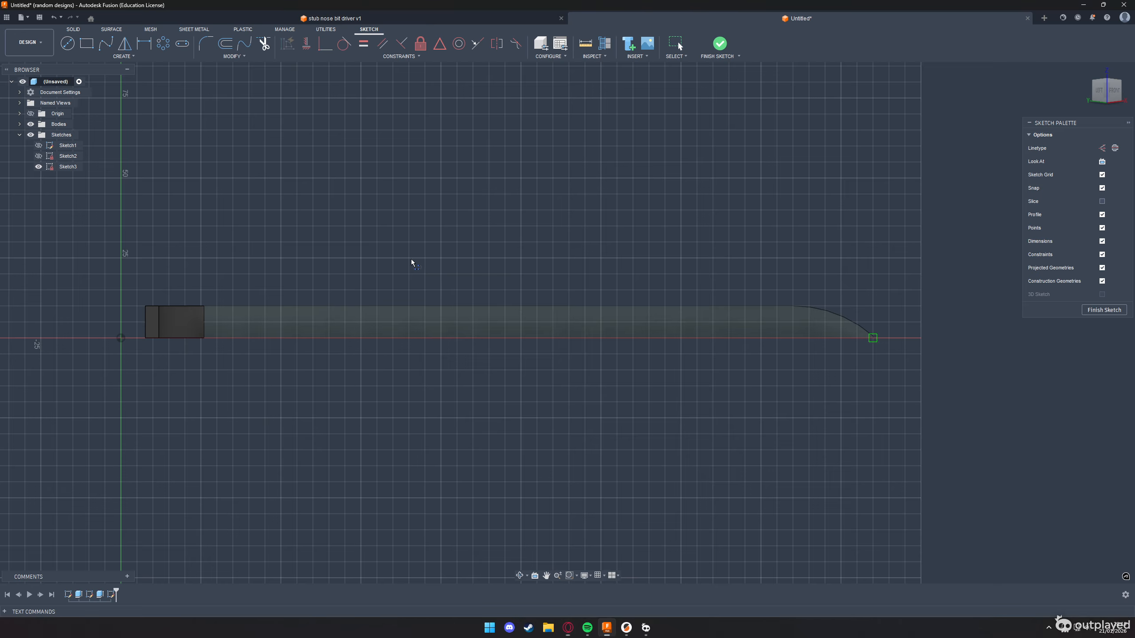
pyautogui.click(872, 338)
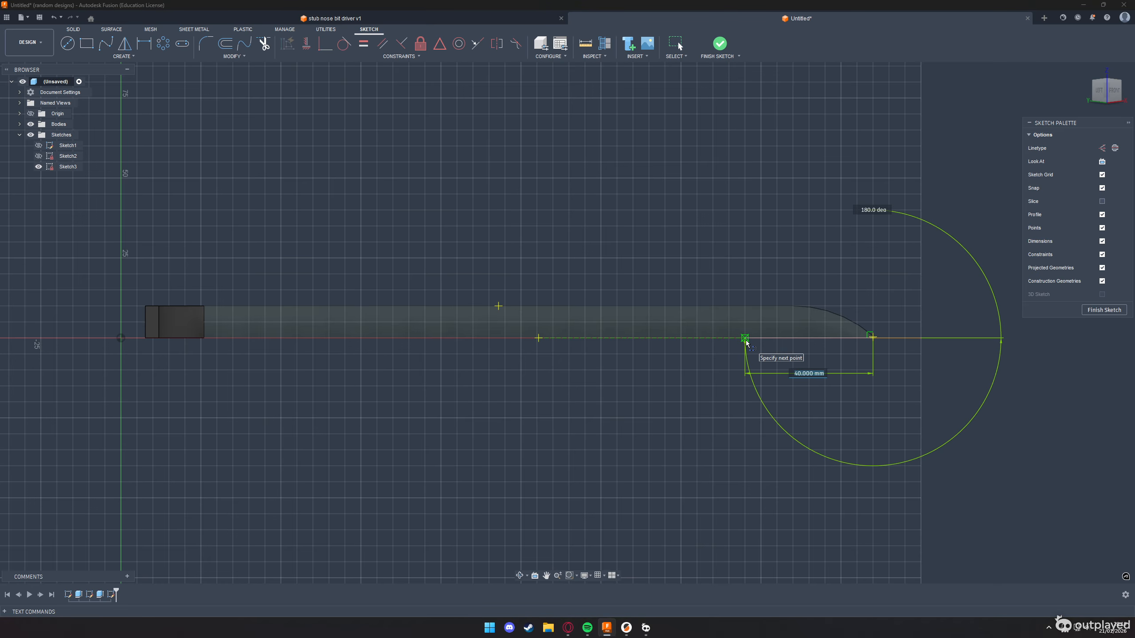
pyautogui.write('70')
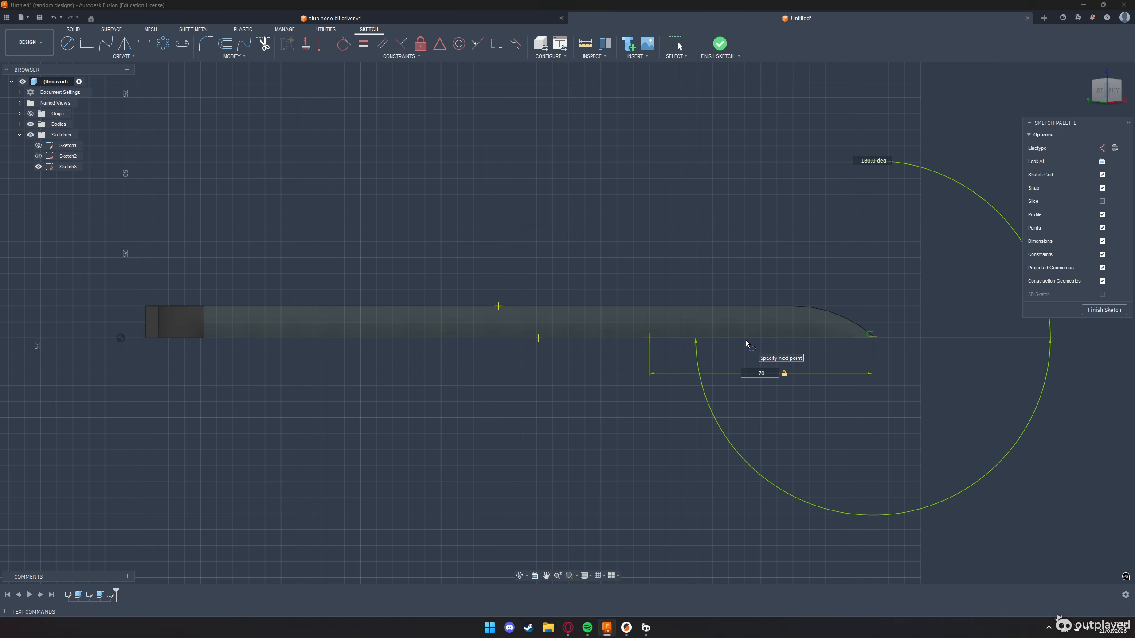
pyautogui.press('Return')
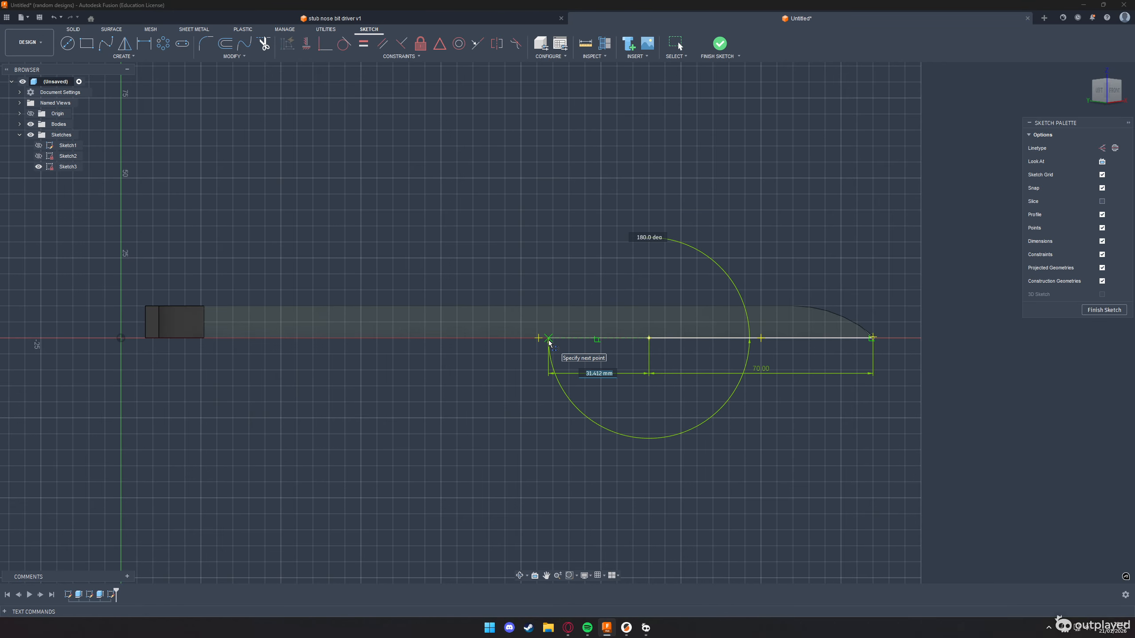
pyautogui.write('70')
pyautogui.press('Return')
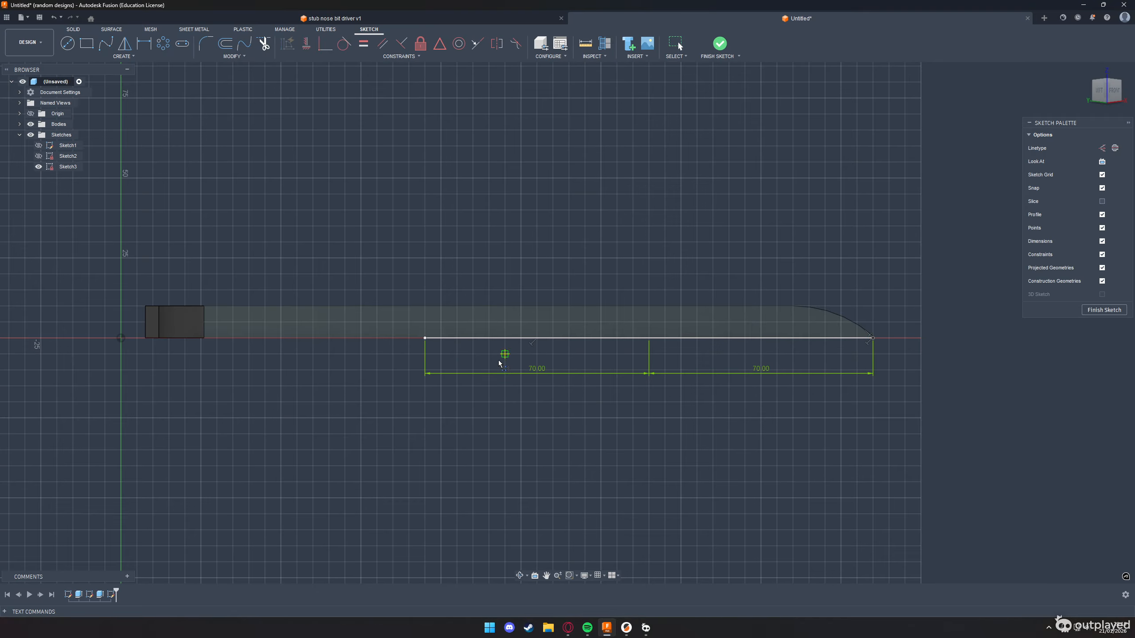
# Draw a 4 mm diameter circle at the rail's mid-height, directly above the inner end of the second 70 mm line
pyautogui.scroll(3, 425, 333)
pyautogui.scroll(1, 425, 332)
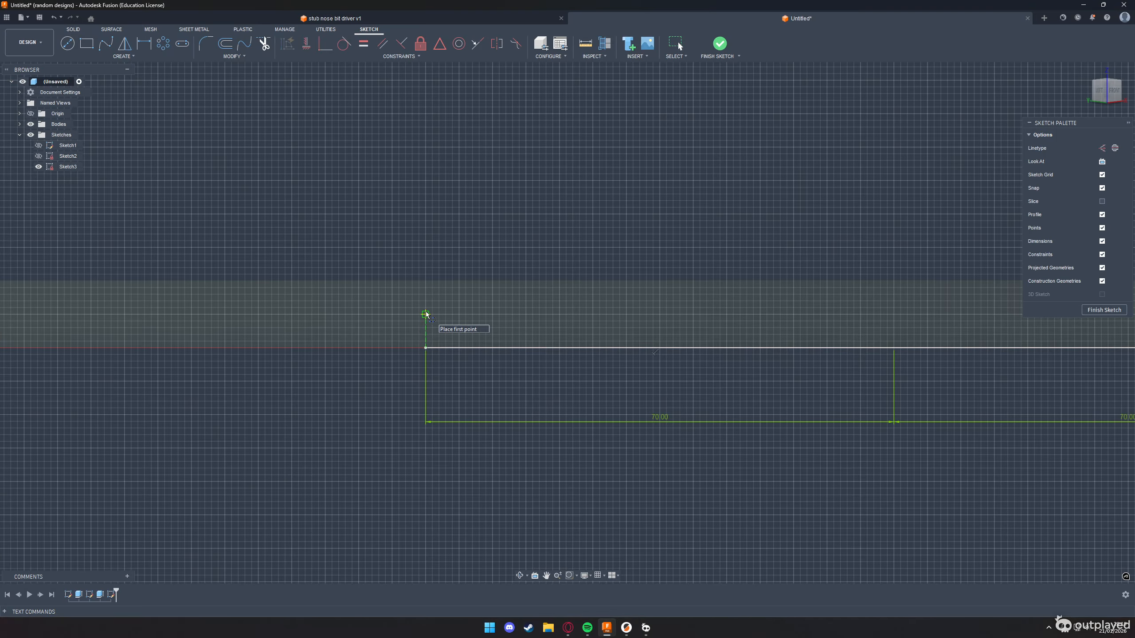
pyautogui.press('c')
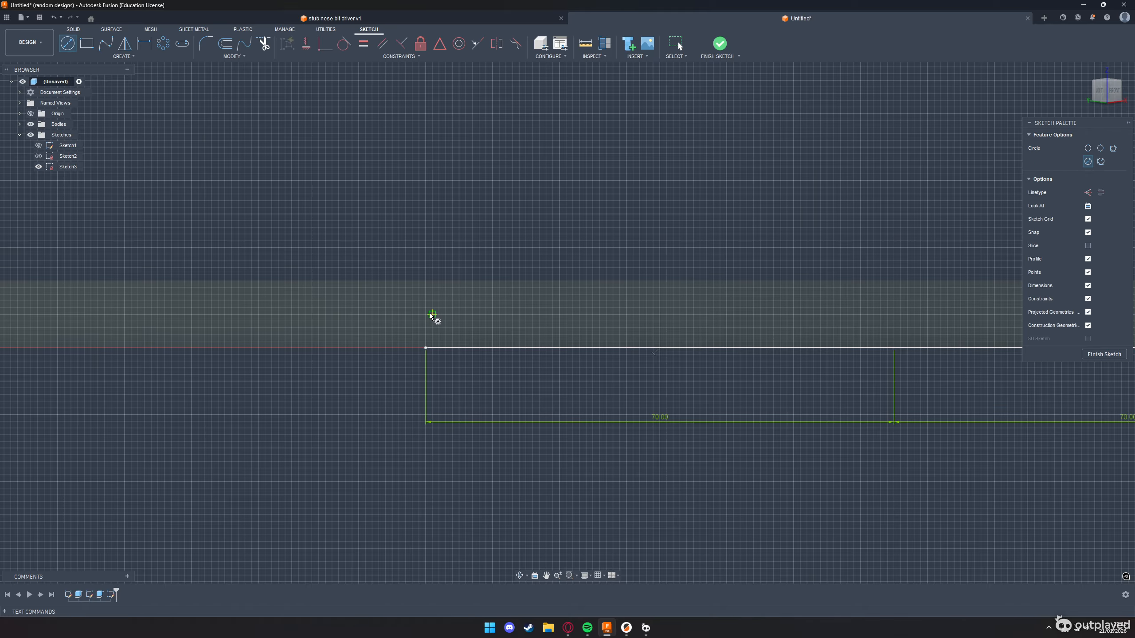
pyautogui.click(425, 314)
pyautogui.write('4')
pyautogui.press('Return')
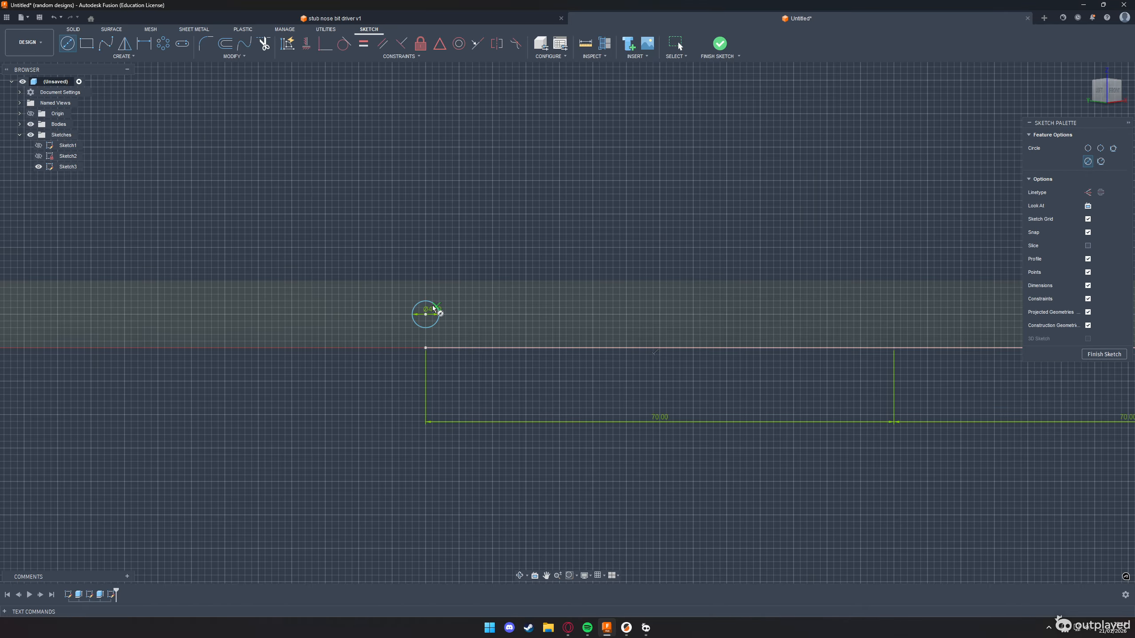
# Draw a second 4 mm diameter circle level with the first, directly above the point where the two 70 mm lines meet
pyautogui.scroll(-3, 114, 302)
pyautogui.scroll(2, 581, 319)
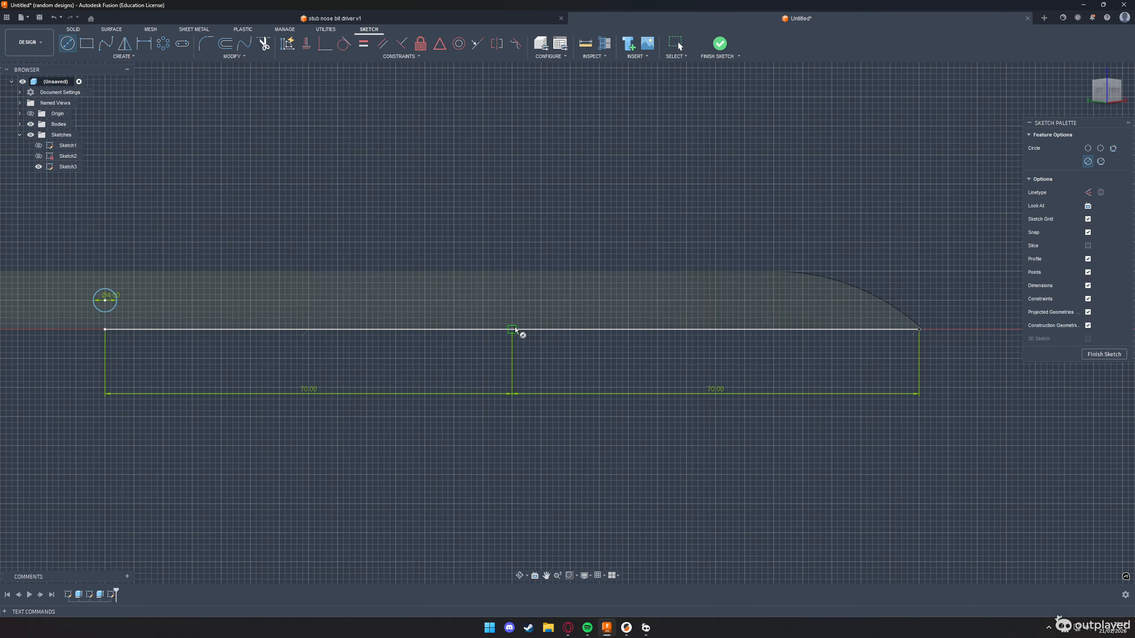
pyautogui.click(512, 302)
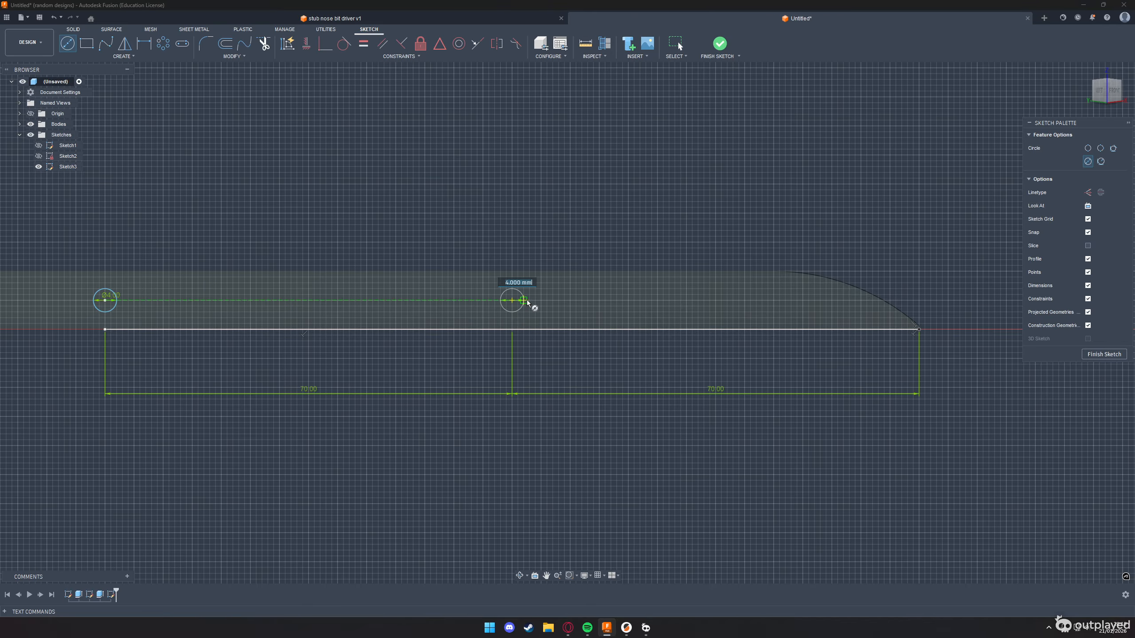
pyautogui.write('4')
pyautogui.press('Return')
pyautogui.press('Escape')
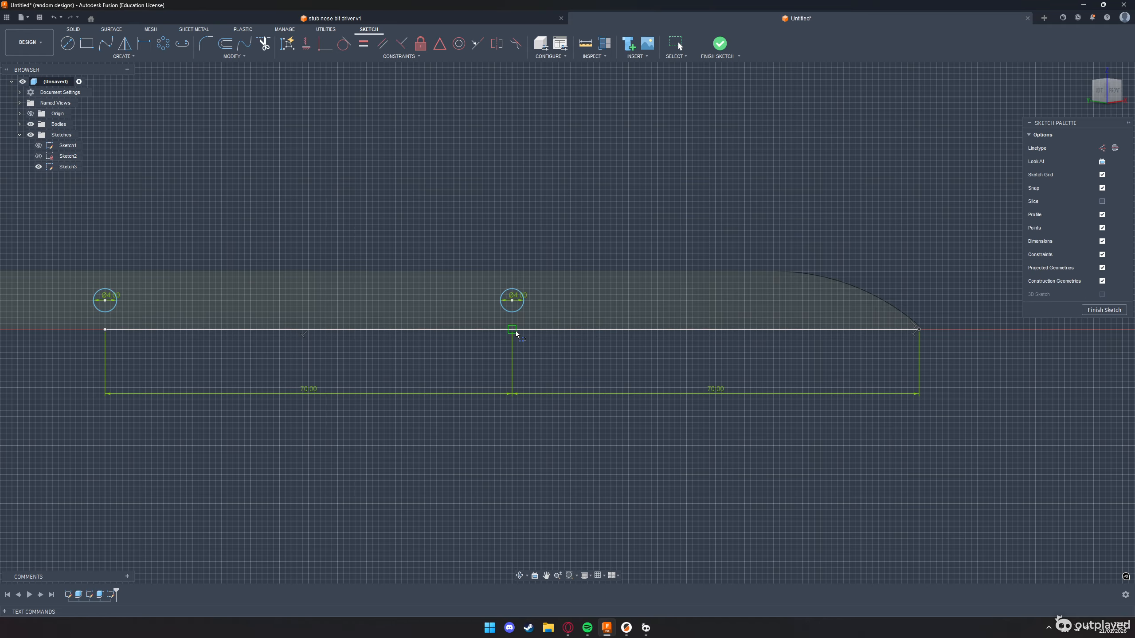
# Check the height of the second circle's centre above the junction of the two 70 mm lines using a trial line
pyautogui.scroll(1, 525, 342)
pyautogui.scroll(3, 525, 342)
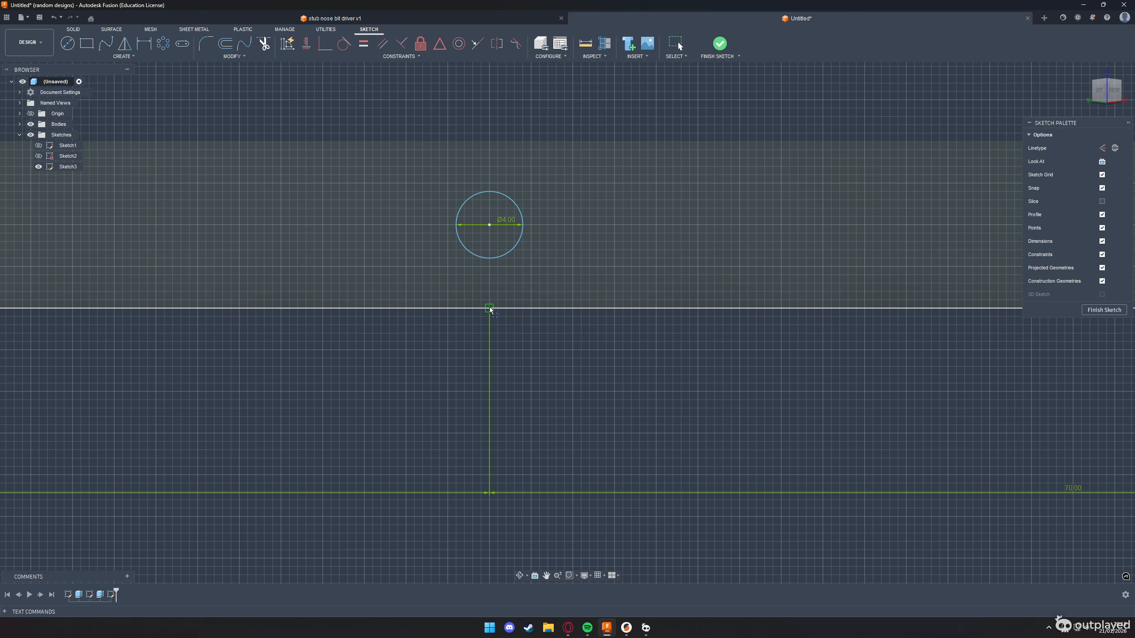
pyautogui.click(490, 309)
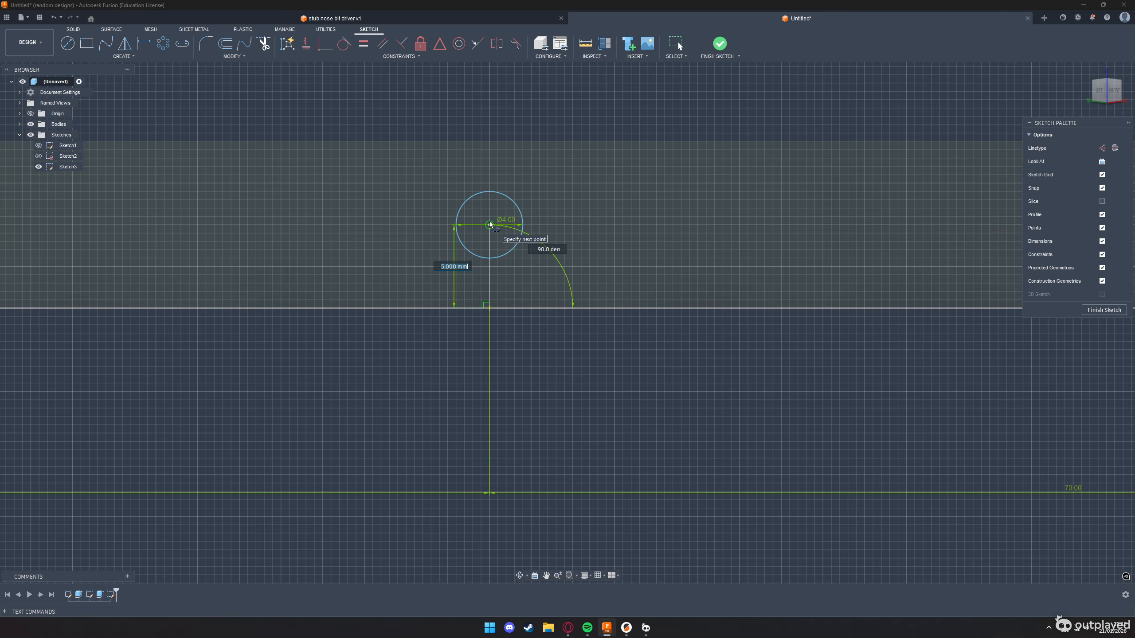
pyautogui.press('Escape')
# Extrude both 4 mm circles as a -55 mm cut through the rail, and hide the hole sketch
pyautogui.scroll(-2, 518, 371)
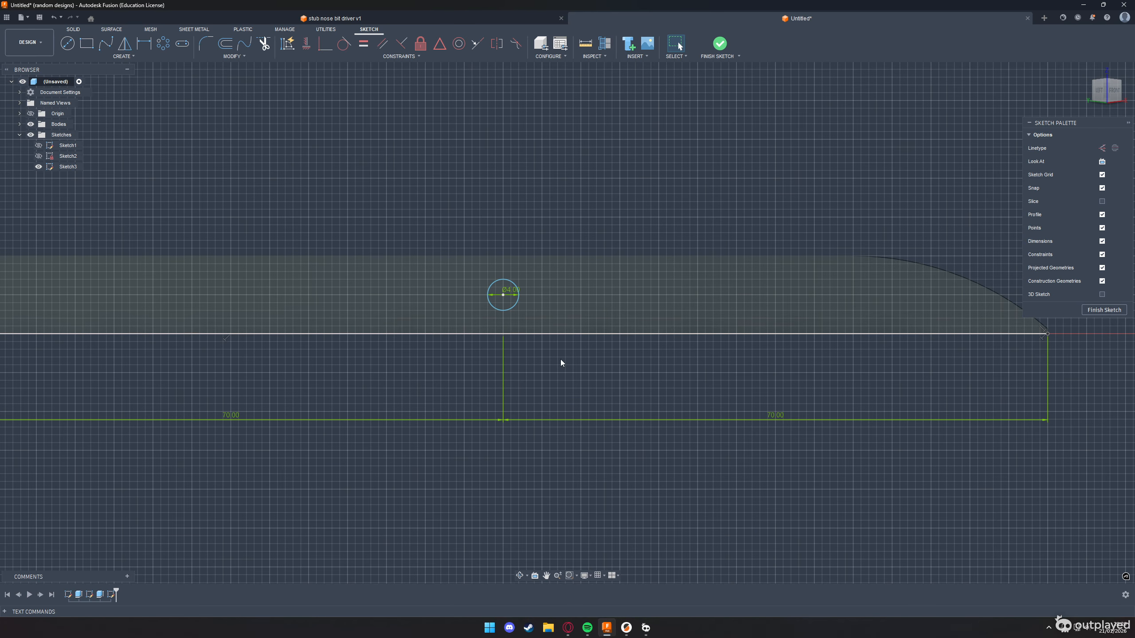
pyautogui.scroll(-2, 561, 360)
pyautogui.scroll(3, 530, 328)
pyautogui.click(528, 336)
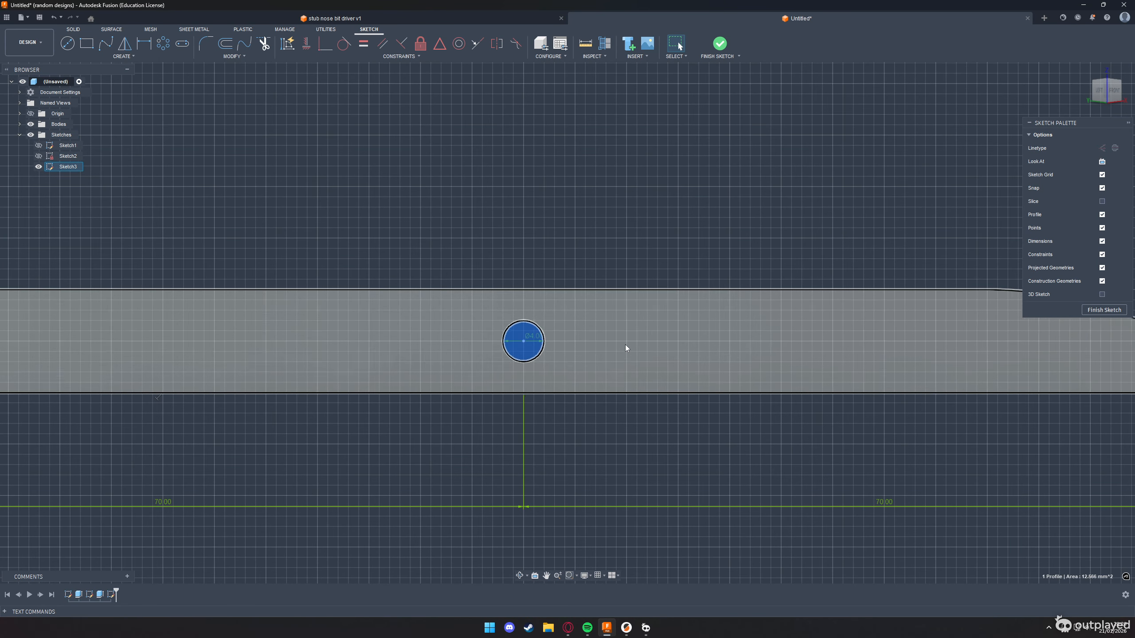
pyautogui.scroll(-3, 625, 344)
pyautogui.scroll(4, 269, 337)
pyautogui.click(282, 340)
pyautogui.press('e')
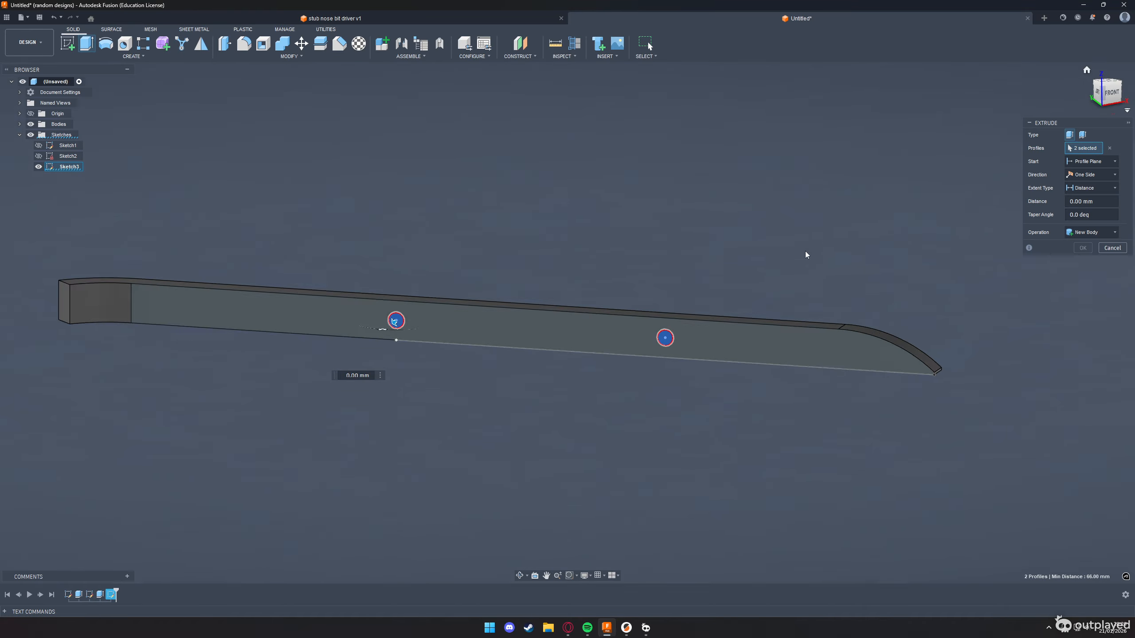
pyautogui.moveTo(807, 255); pyautogui.dragTo(544, 387)
pyautogui.moveTo(553, 270); pyautogui.dragTo(737, 272)
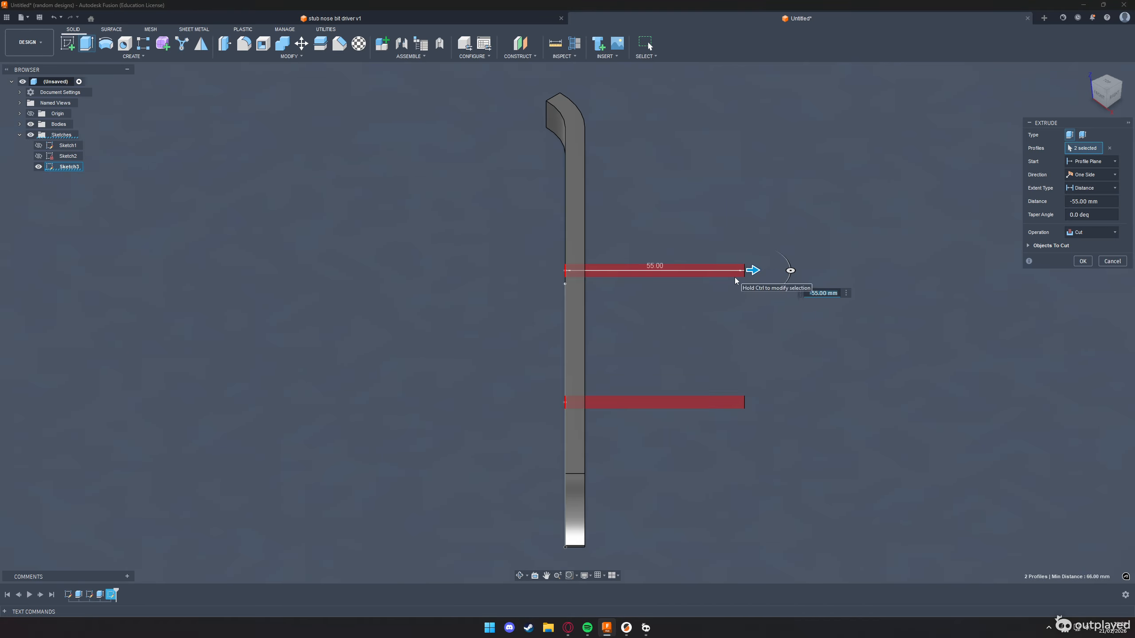
pyautogui.press('Return')
pyautogui.click(1101, 89)
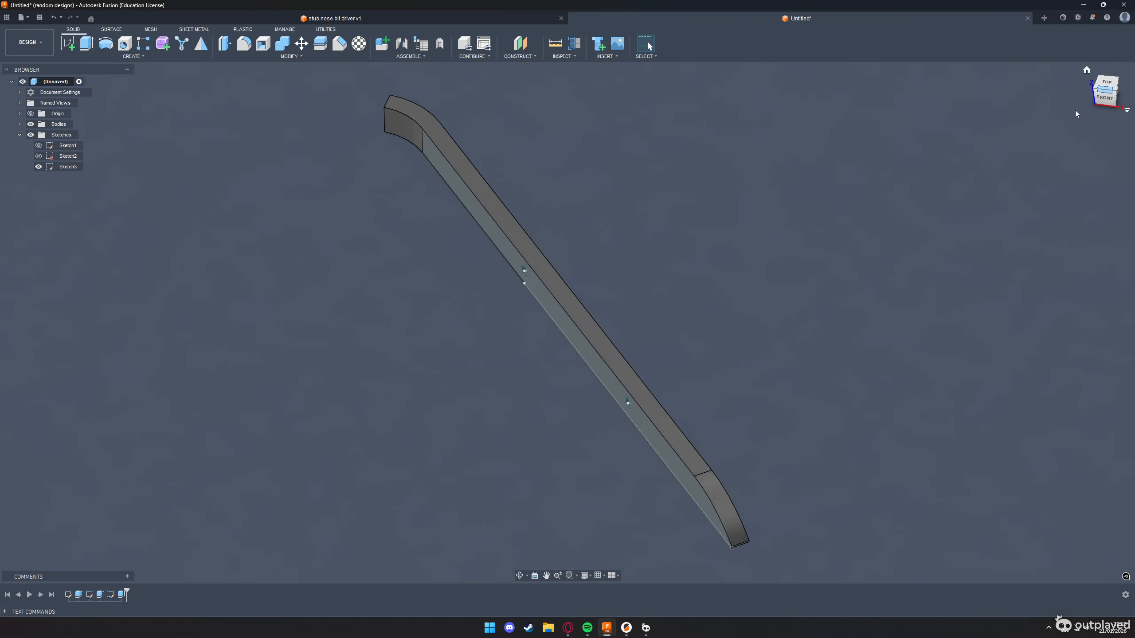
pyautogui.click(39, 166)
# Countersink both screw holes on the sketched face with a 2 mm equal-distance chamfer, checking the callout on the challenge drawing
pyautogui.scroll(6, 507, 302)
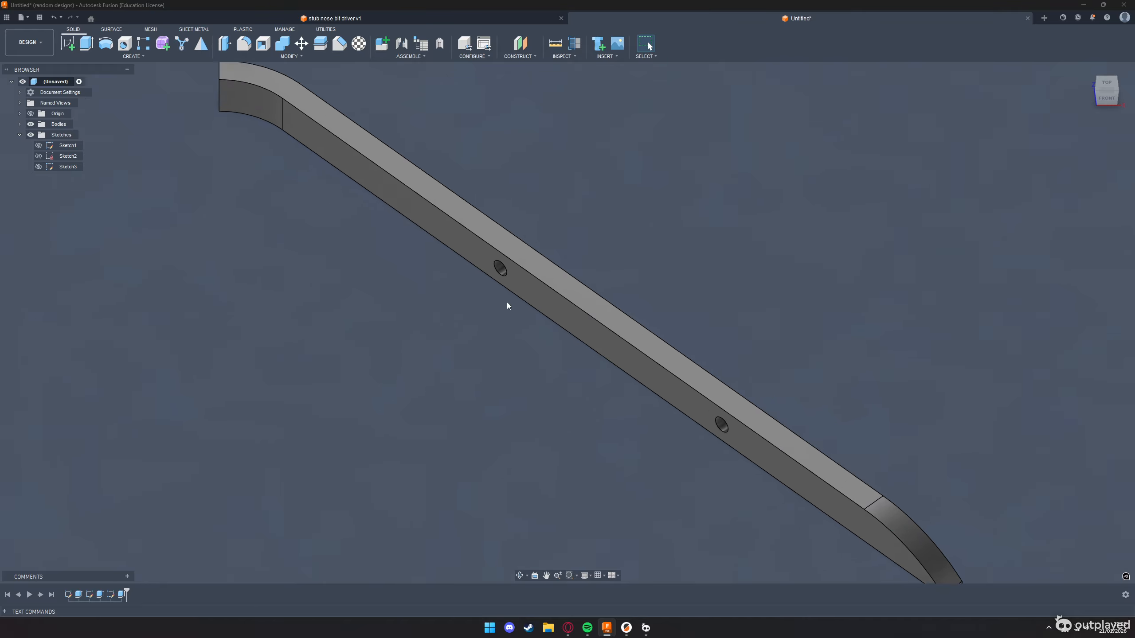
pyautogui.click(506, 266)
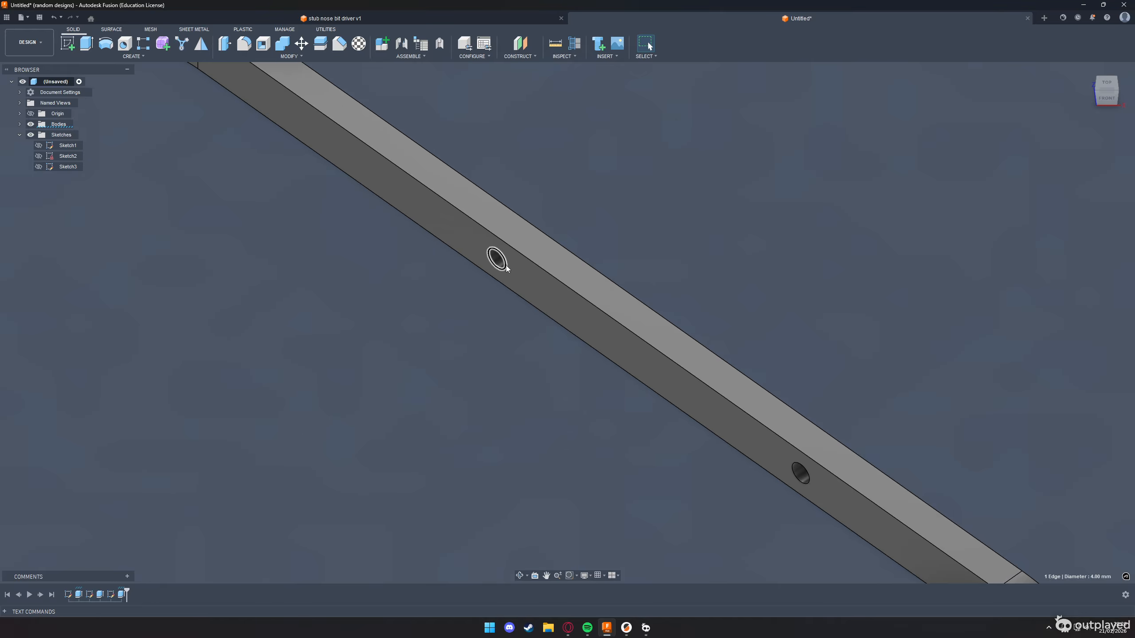
pyautogui.press('c')
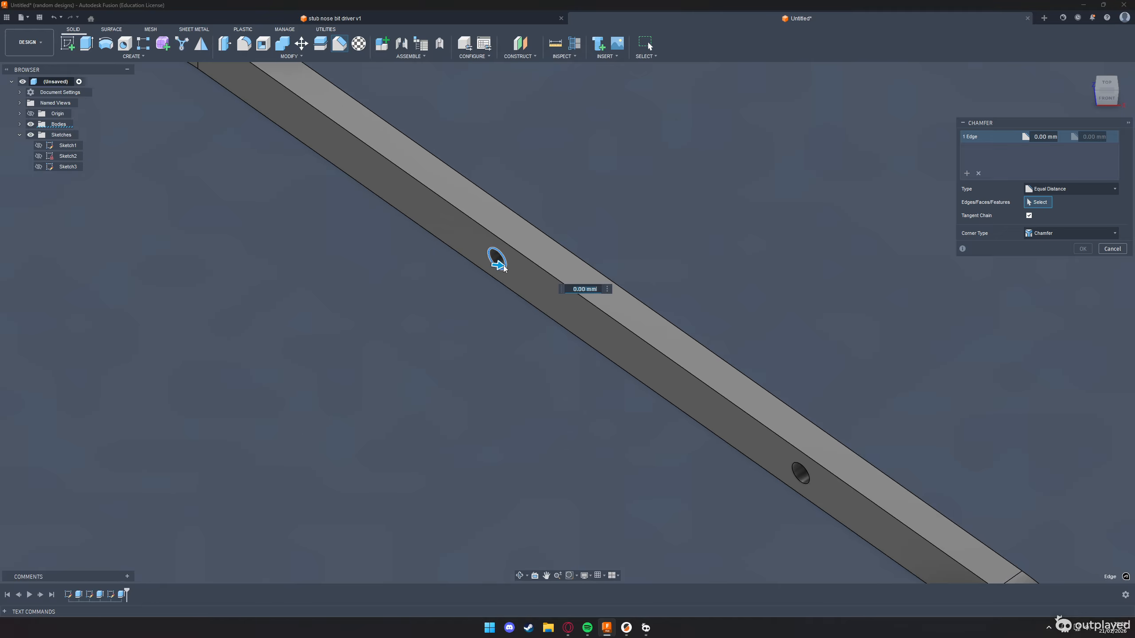
pyautogui.click(806, 486)
pyautogui.moveTo(497, 269); pyautogui.dragTo(507, 268)
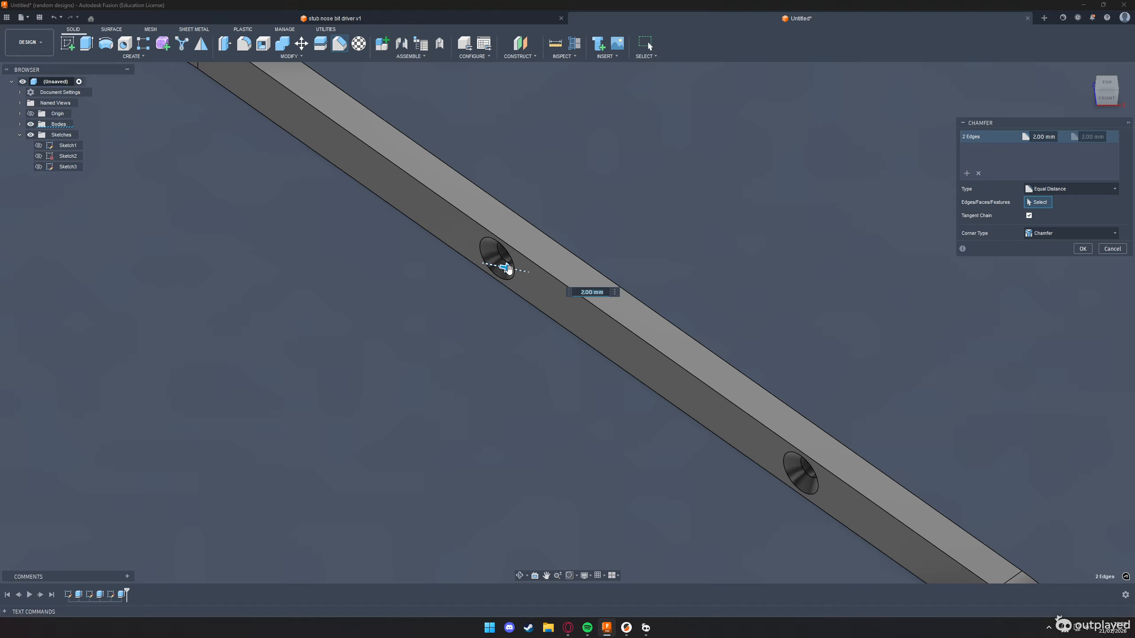
pyautogui.hotkey('alt', 'Tab')
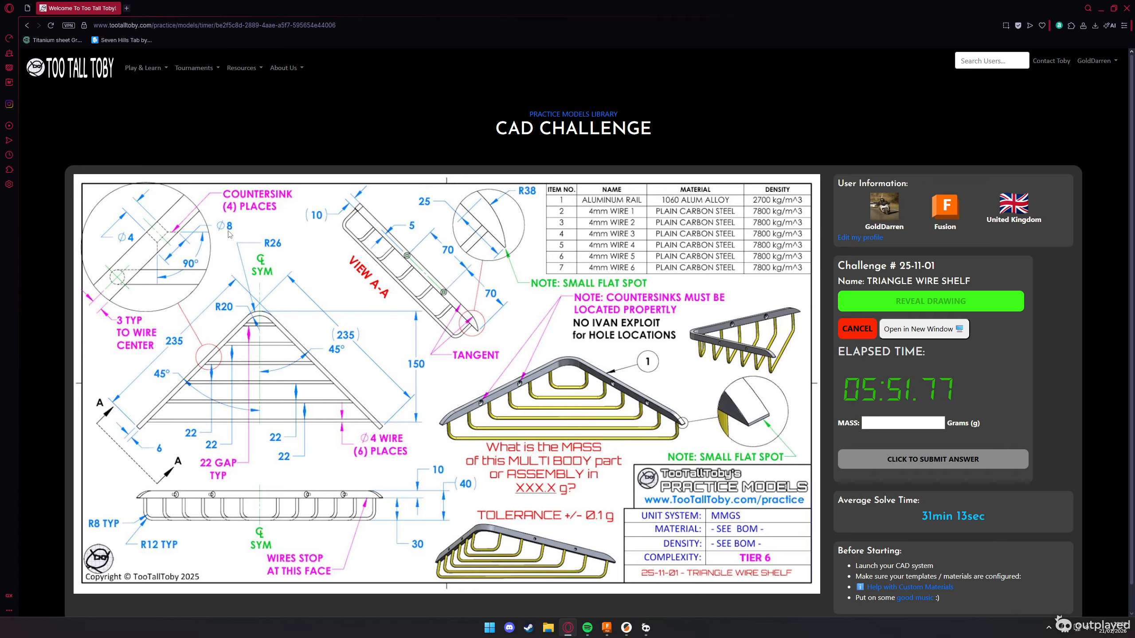
pyautogui.hotkey('alt', 'Tab')
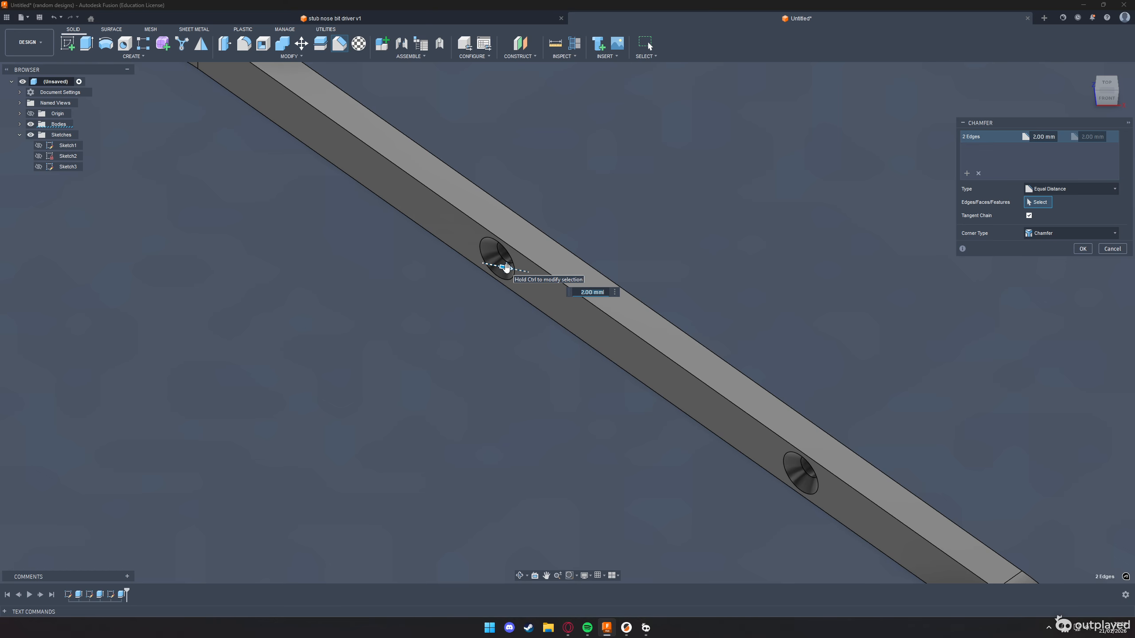
pyautogui.click(1084, 251)
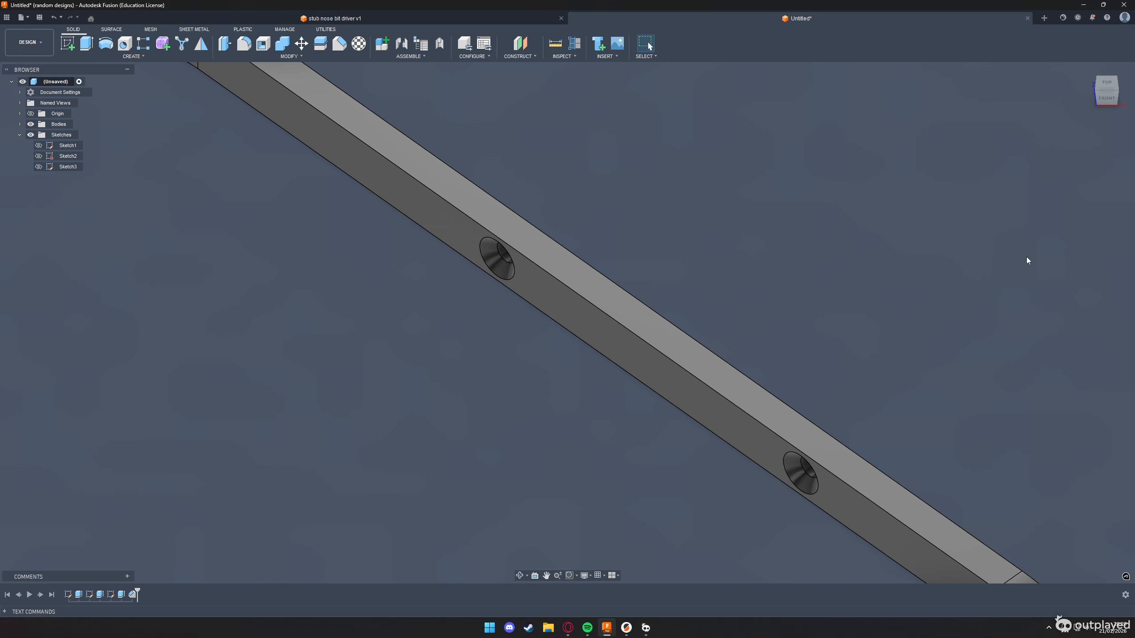
# Compare the rail model with the challenge drawing and examine the wire spacing, diameters and bend radii
pyautogui.scroll(-5, 555, 227)
pyautogui.hotkey('alt', 'Tab')
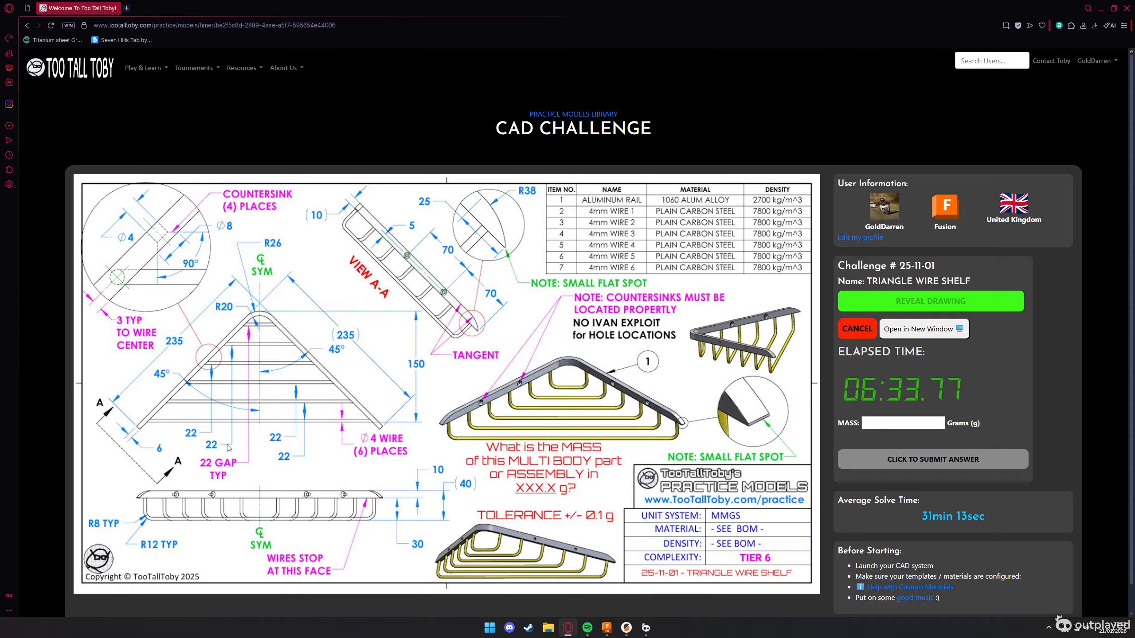
pyautogui.hotkey('alt', 'Tab')
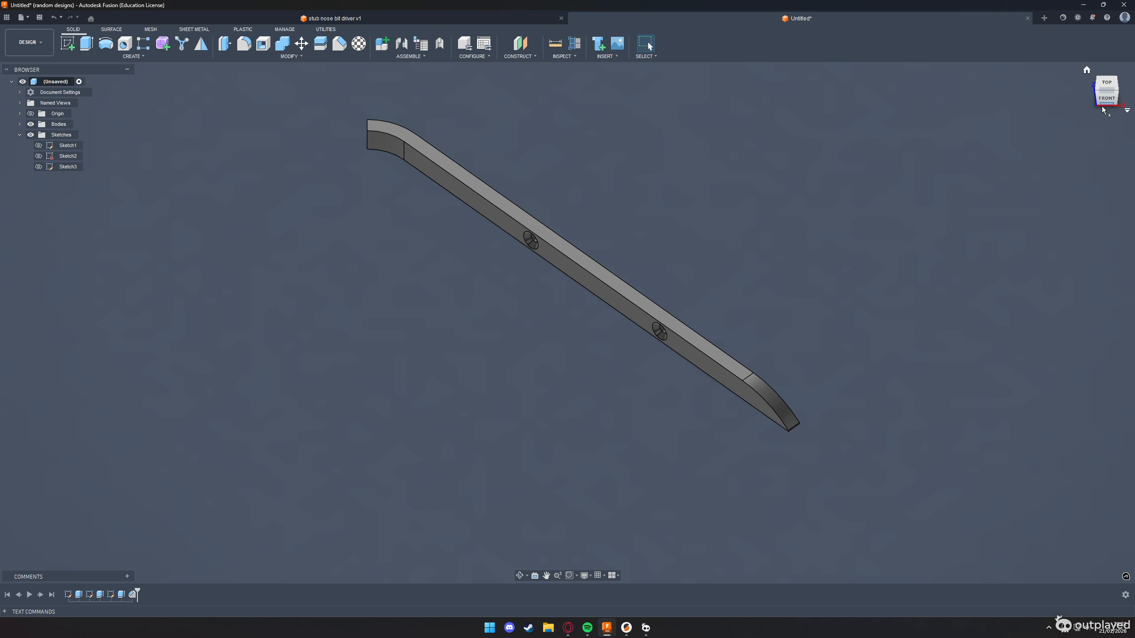
pyautogui.hotkey('alt', 'Tab')
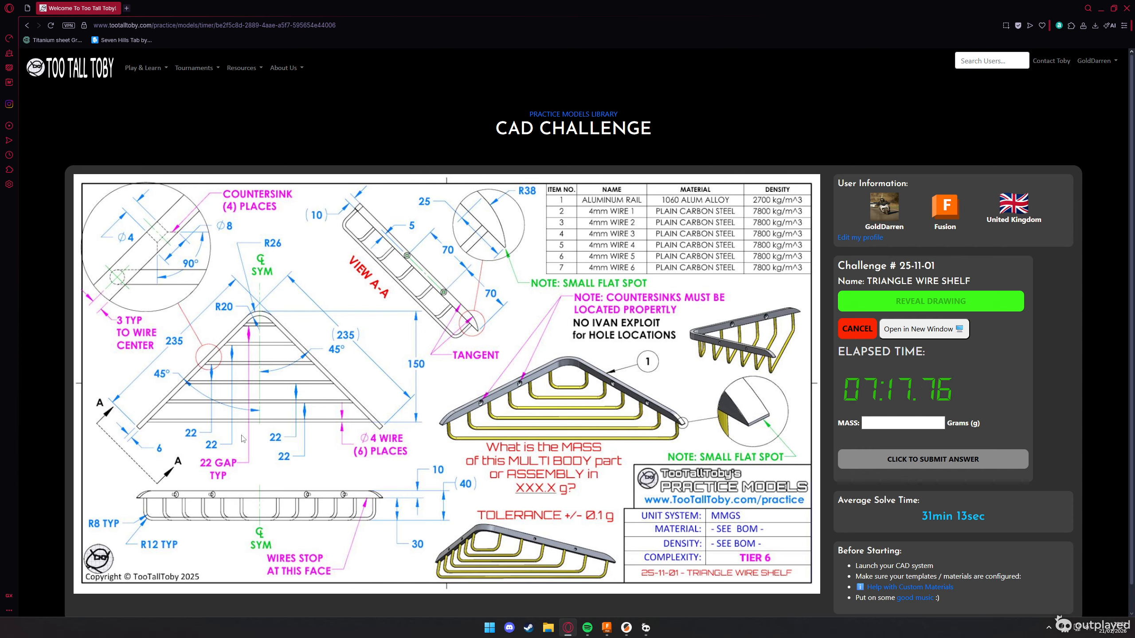
pyautogui.hotkey('alt', 'Tab')
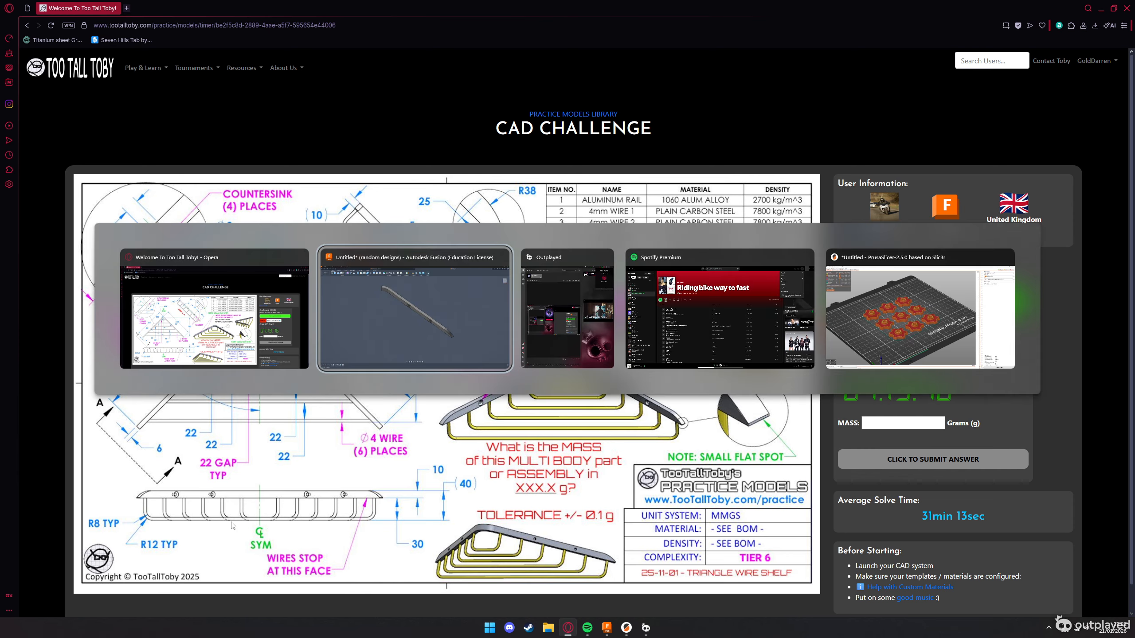
# Start a sketch on the rail's narrow underside face and draw a 150 mm line along the symmetry axis from the rail's apex
pyautogui.click(1105, 90)
pyautogui.keyDown('shift'); pyautogui.moveTo(777, 304); pyautogui.dragTo(779, 244, button='middle'); pyautogui.keyUp('shift')
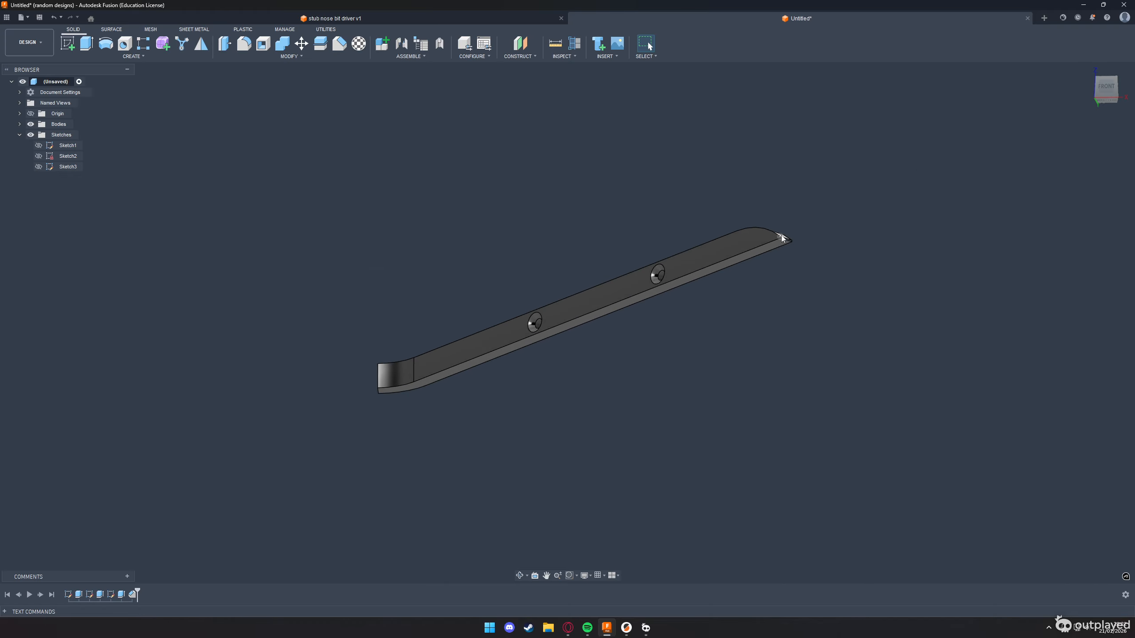
pyautogui.click(778, 243)
pyautogui.press('l')
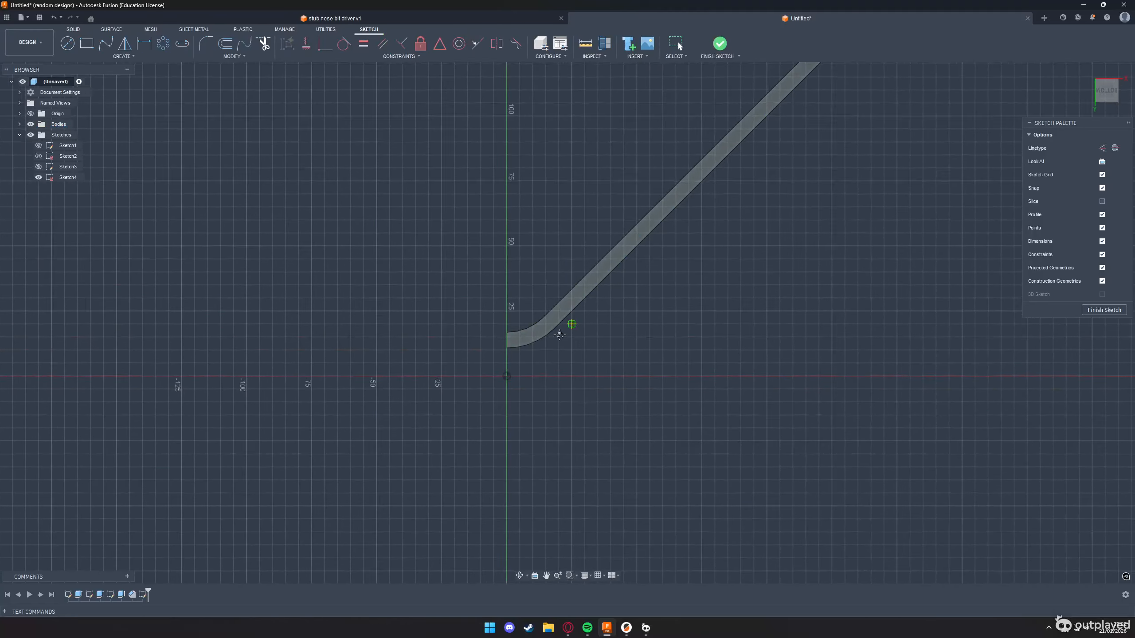
pyautogui.hotkey('alt', 'Tab')
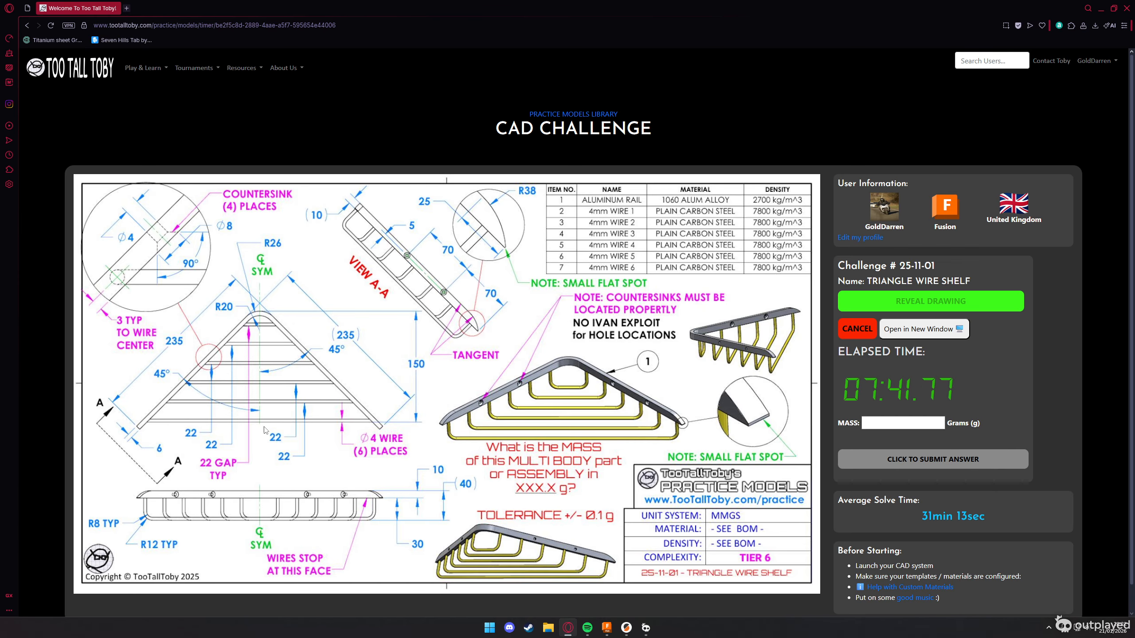
pyautogui.hotkey('alt', 'Tab')
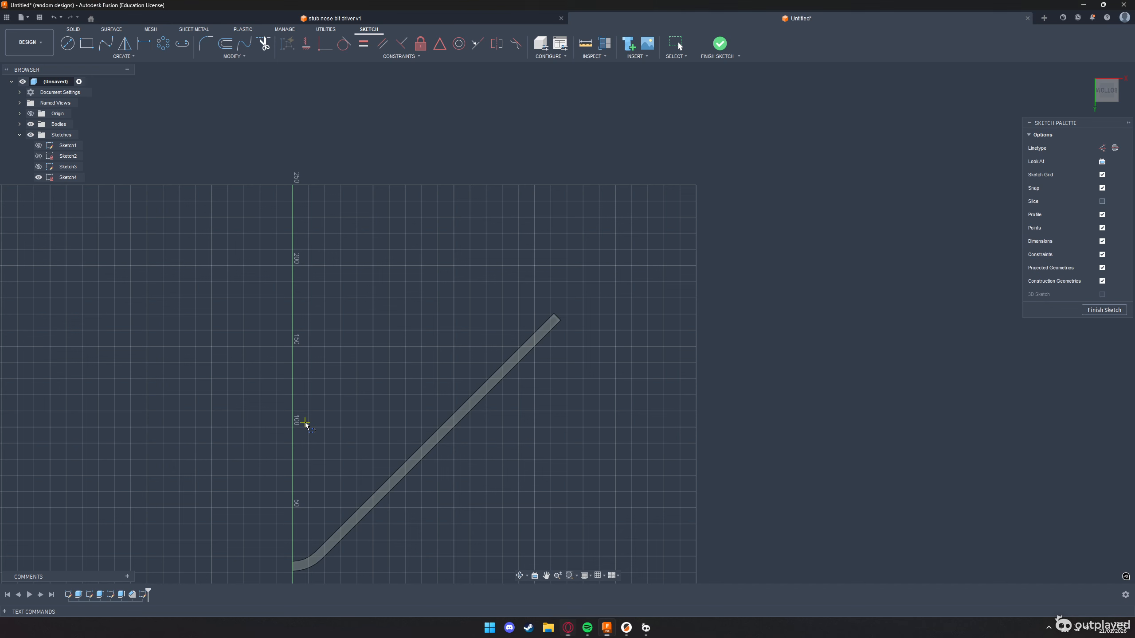
pyautogui.click(291, 569)
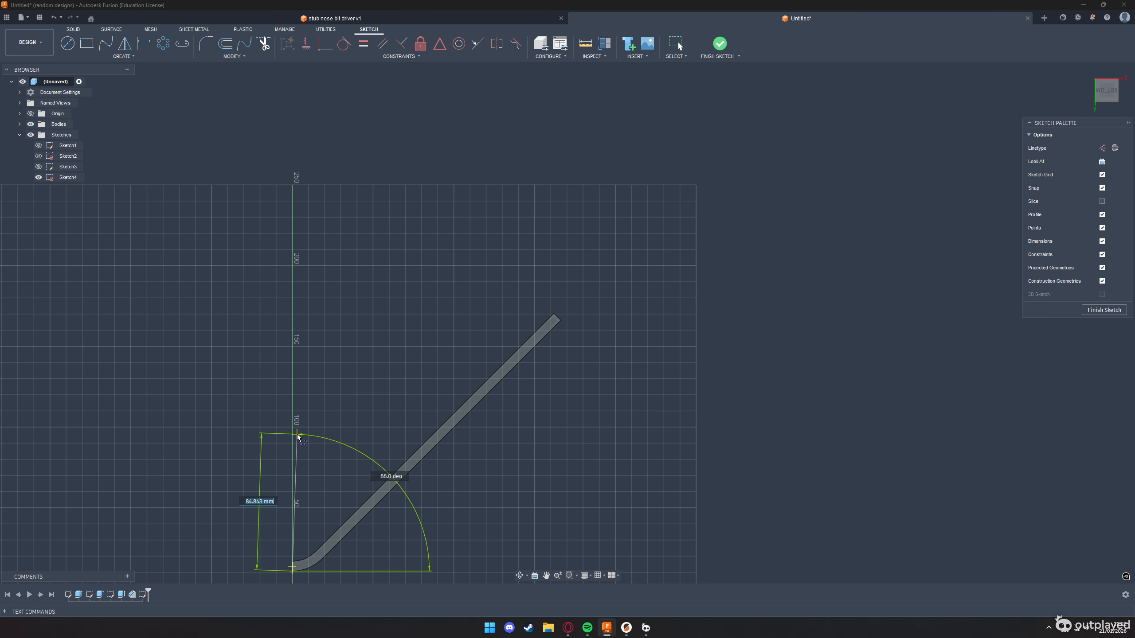
pyautogui.write('150')
pyautogui.press('Tab')
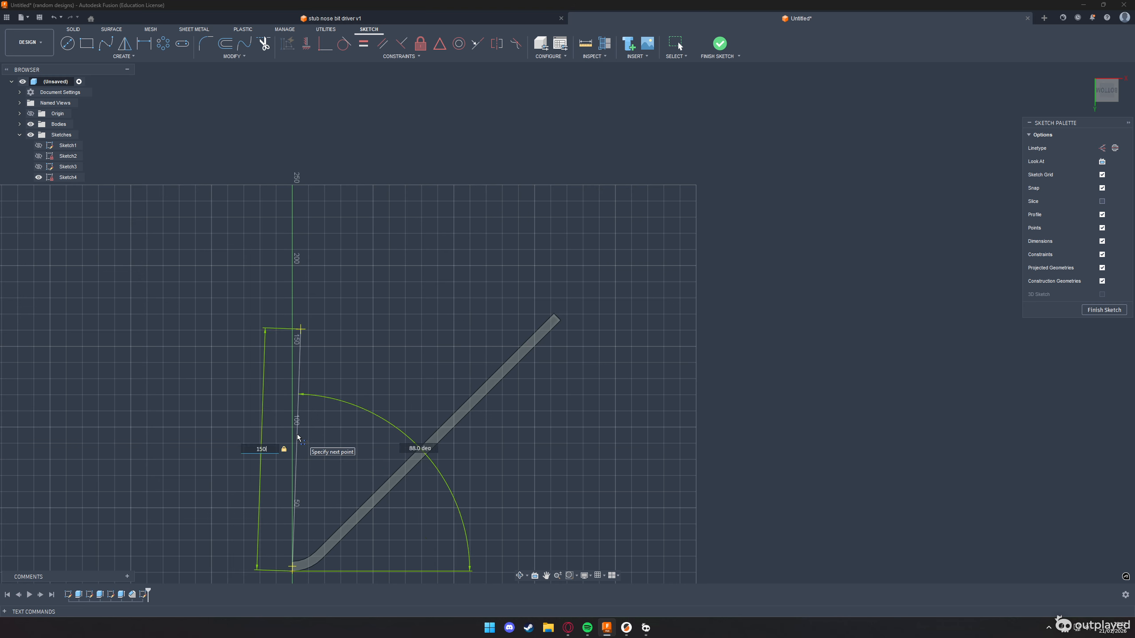
pyautogui.press('Return')
# Check the wire dimensions on the challenge drawing and draw a 2 mm line back down the axis from the 150 mm line's end
pyautogui.hotkey('alt', 'Tab')
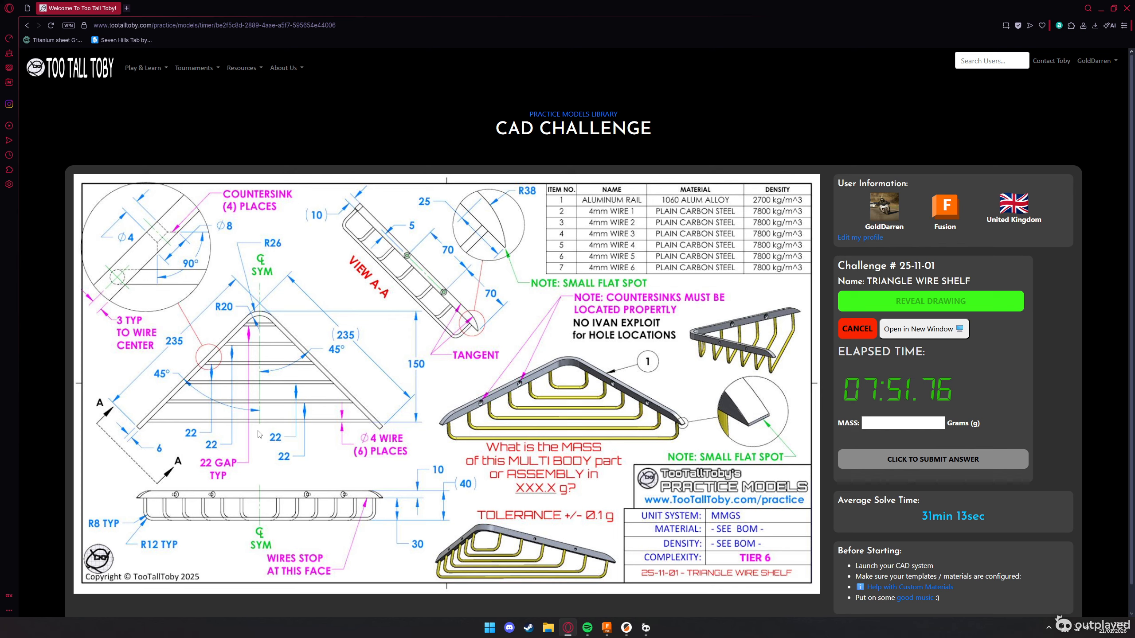
pyautogui.hotkey('alt', 'Tab')
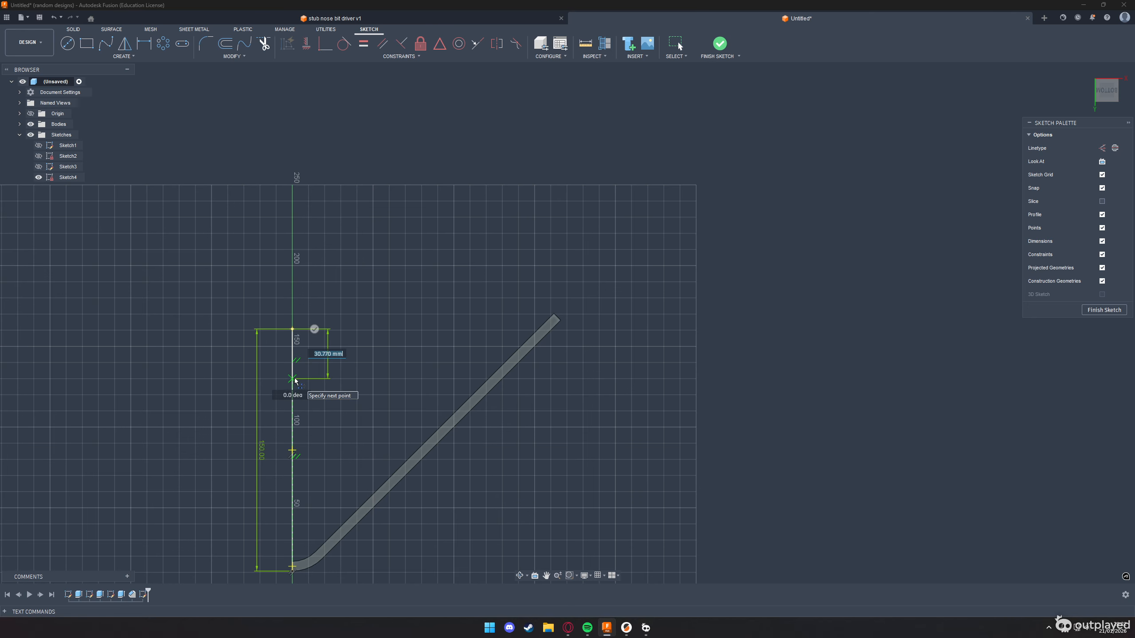
pyautogui.write('2')
pyautogui.press('Return')
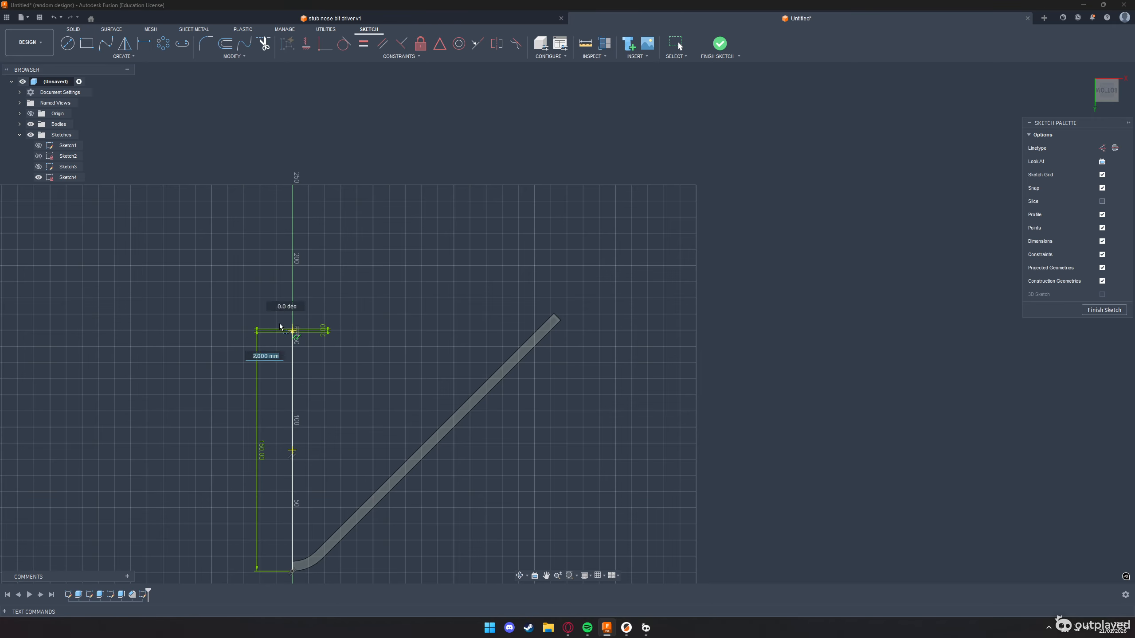
# Draw a horizontal line about 174 mm long from the 2 mm line's end across the rail, and recheck the challenge drawing
pyautogui.scroll(4, 280, 323)
pyautogui.scroll(-3, 259, 325)
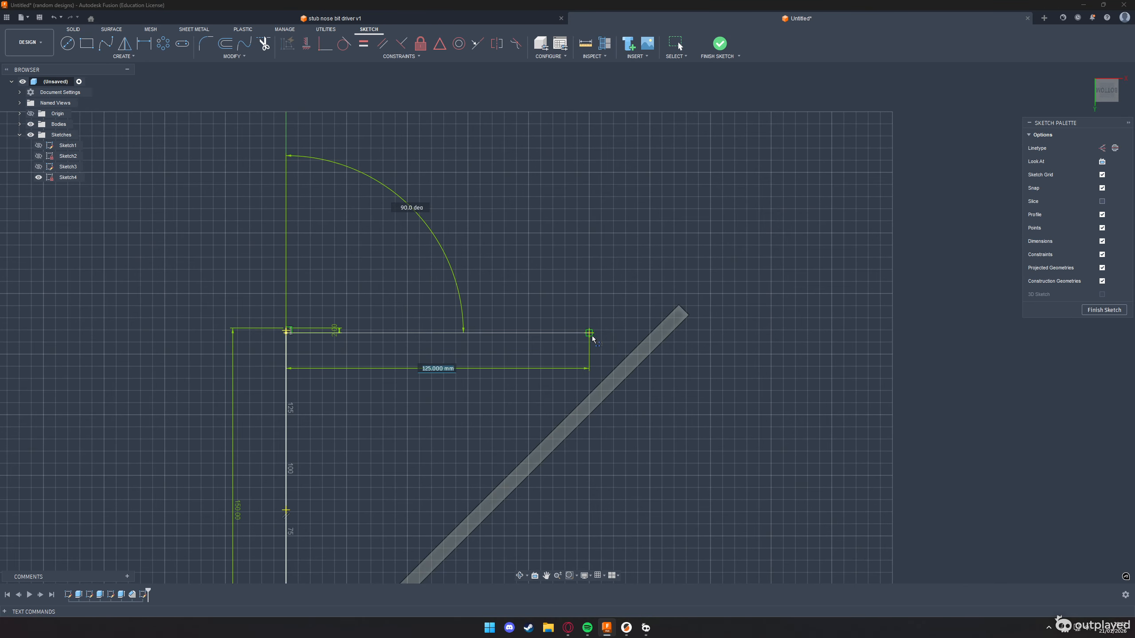
pyautogui.click(707, 333)
pyautogui.scroll(3, 708, 337)
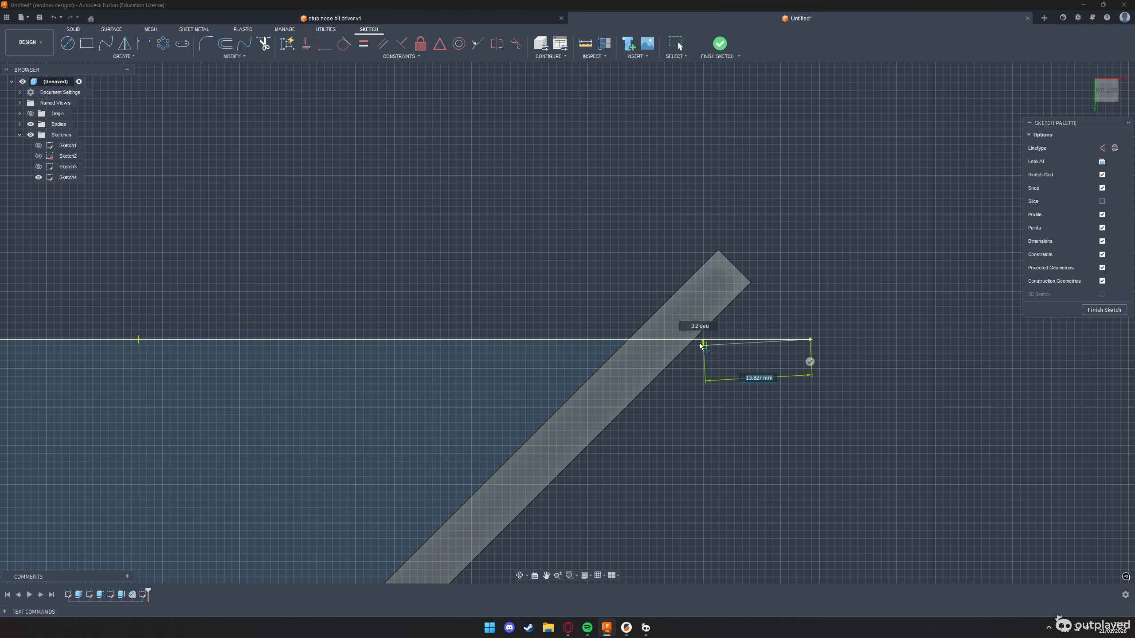
pyautogui.press('Escape')
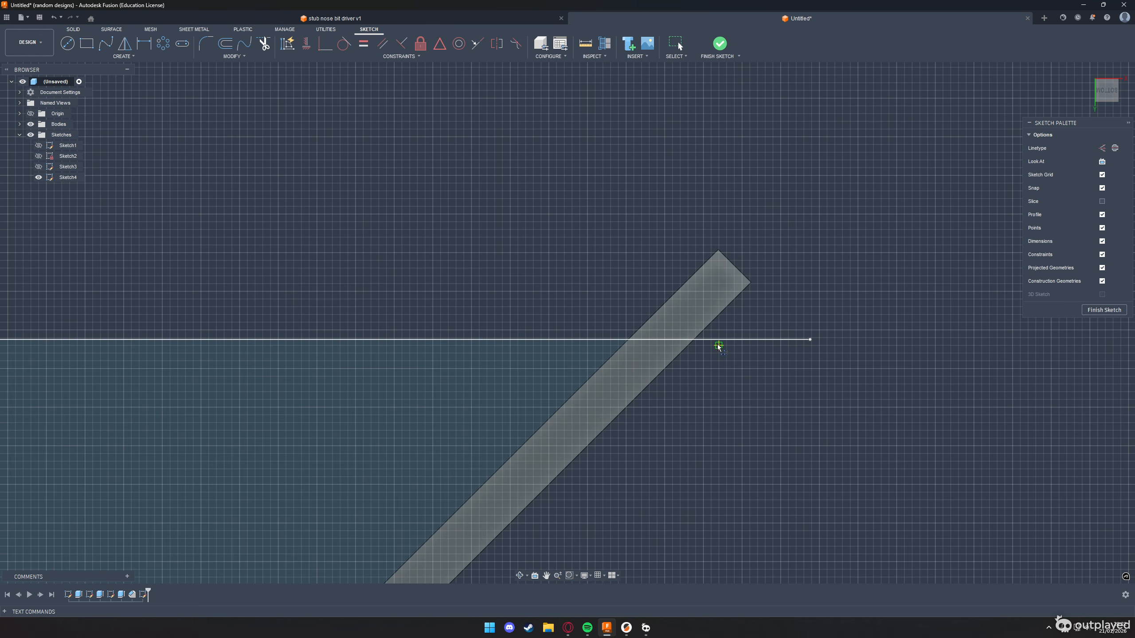
pyautogui.hotkey('alt', 'Tab')
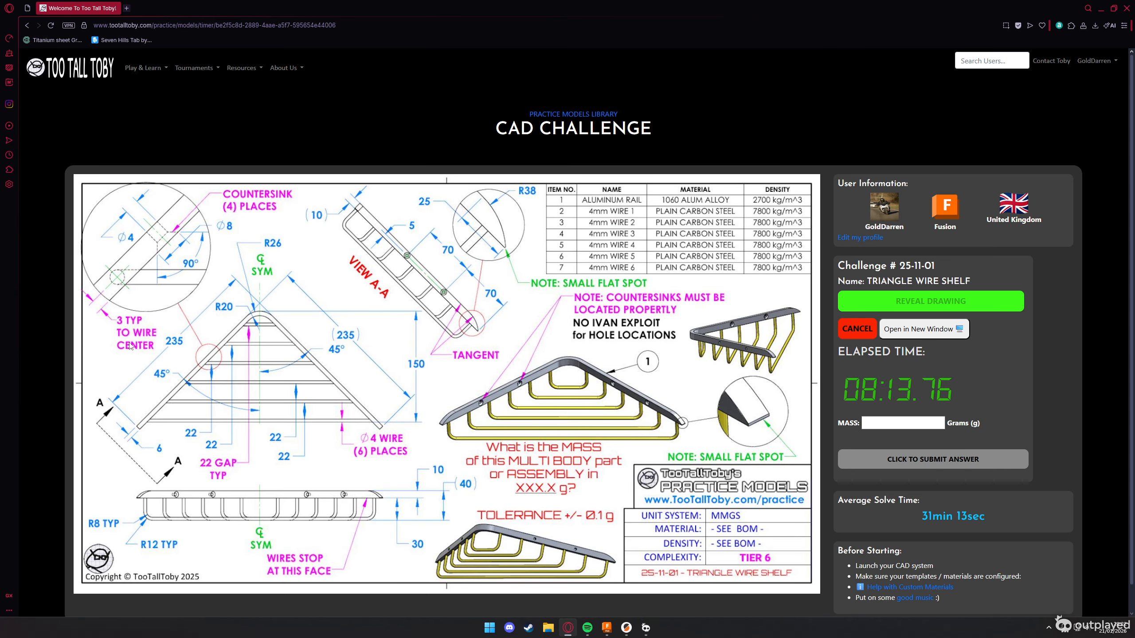
pyautogui.hotkey('alt', 'Tab')
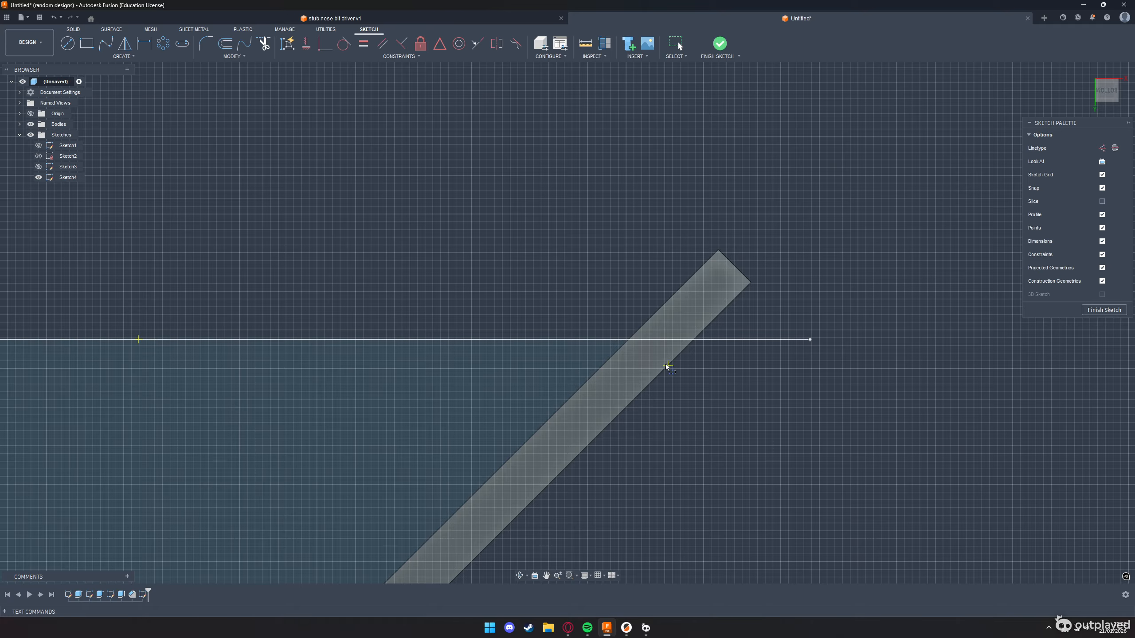
pyautogui.click(667, 365)
pyautogui.press('Escape')
pyautogui.press('l')
pyautogui.press('Escape')
pyautogui.click(660, 347)
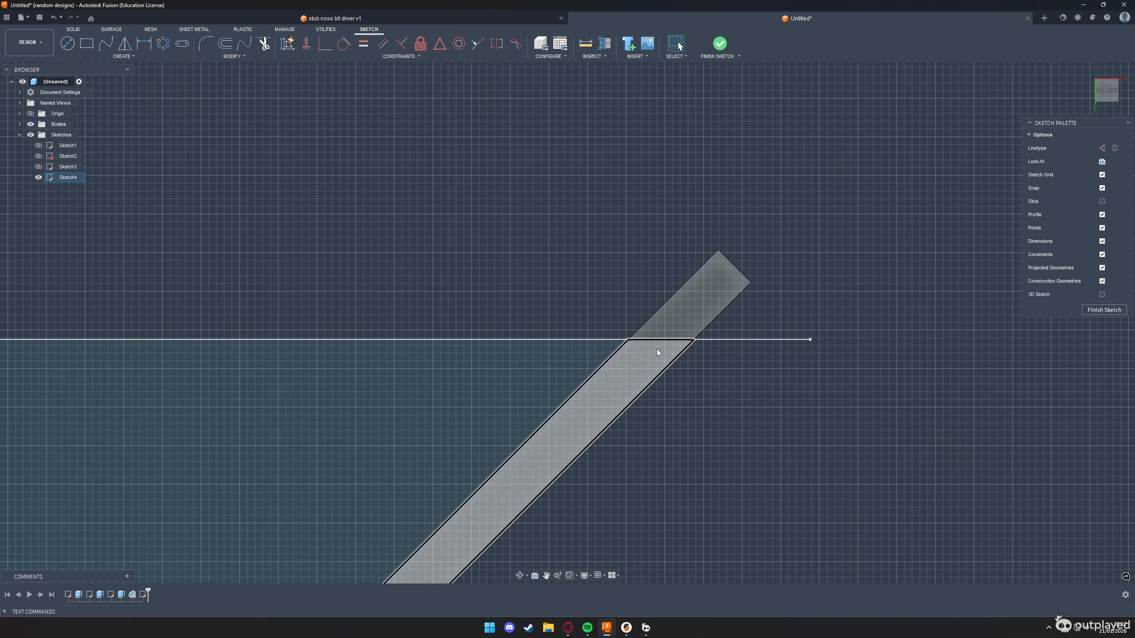
# Draw a line along the horizontal line between the two points where it crosses the rail's edges
pyautogui.press('l')
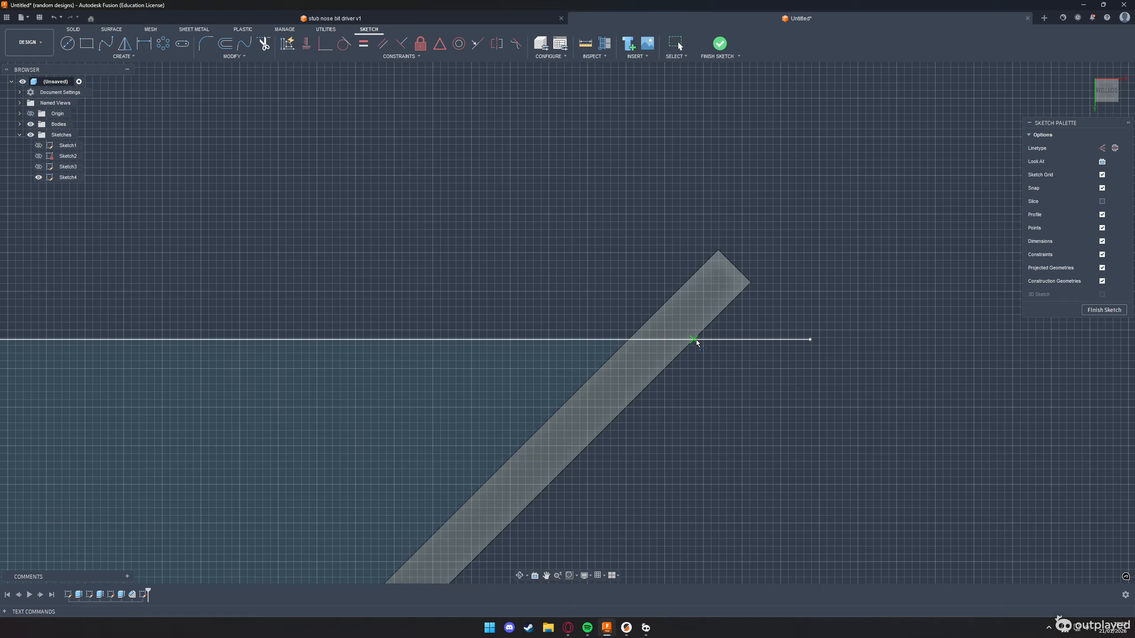
pyautogui.click(694, 340)
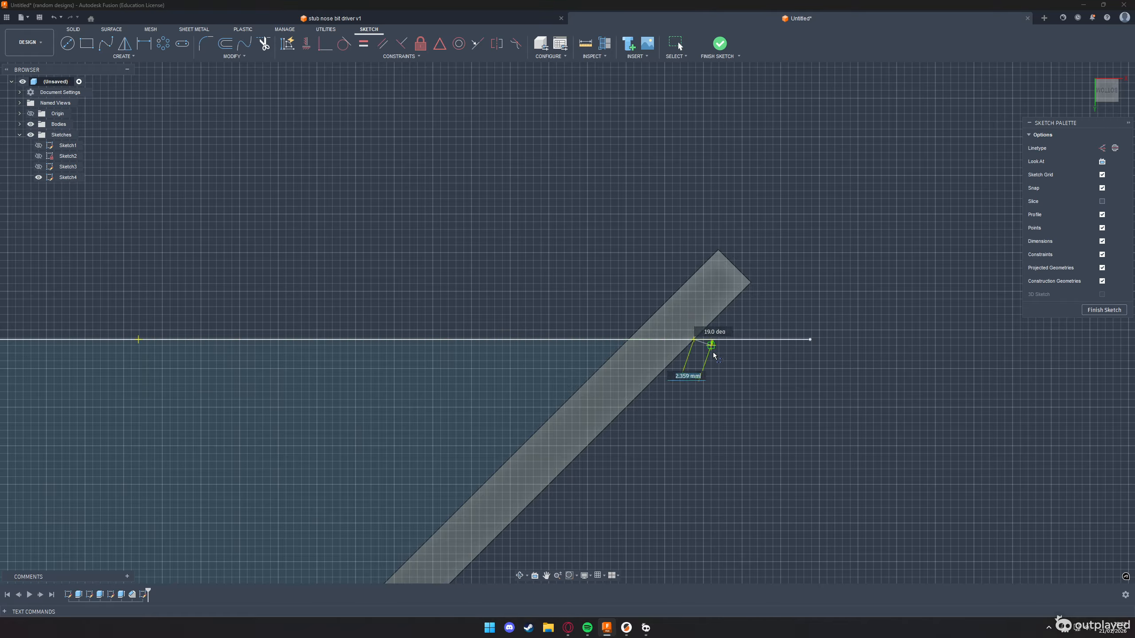
pyautogui.scroll(8, 631, 343)
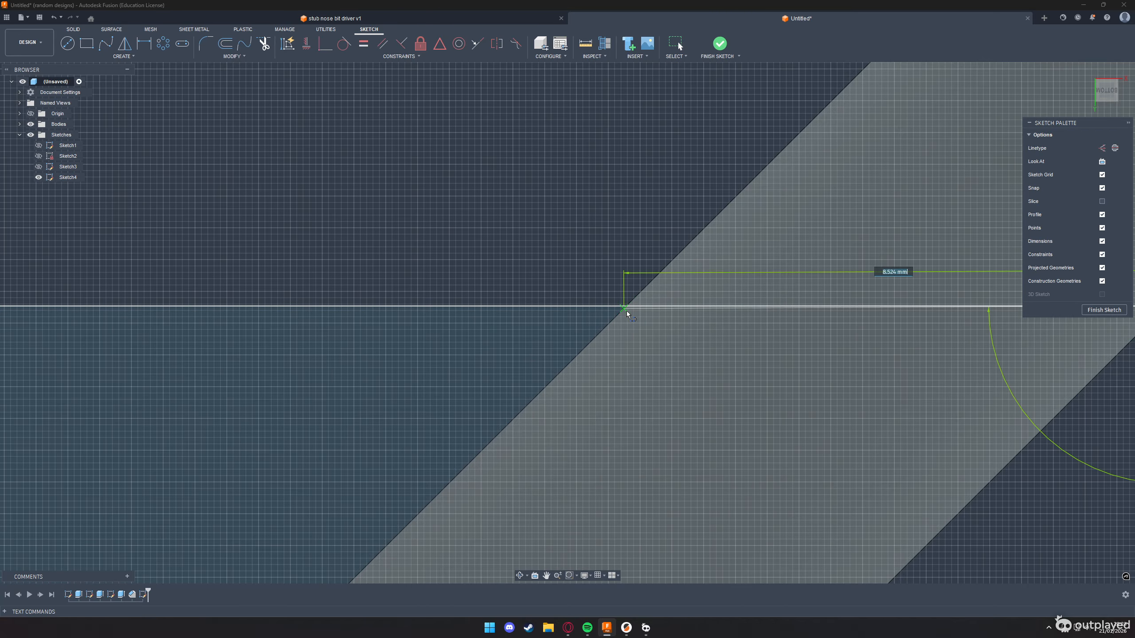
pyautogui.click(628, 307)
pyautogui.scroll(-8, 625, 304)
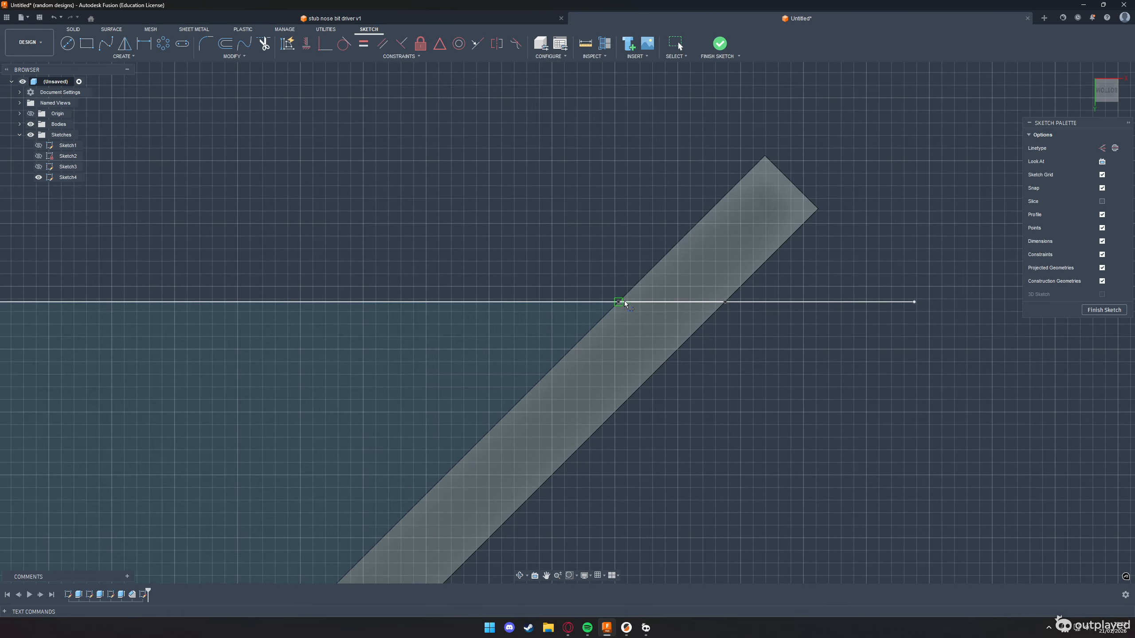
pyautogui.scroll(-10, 630, 304)
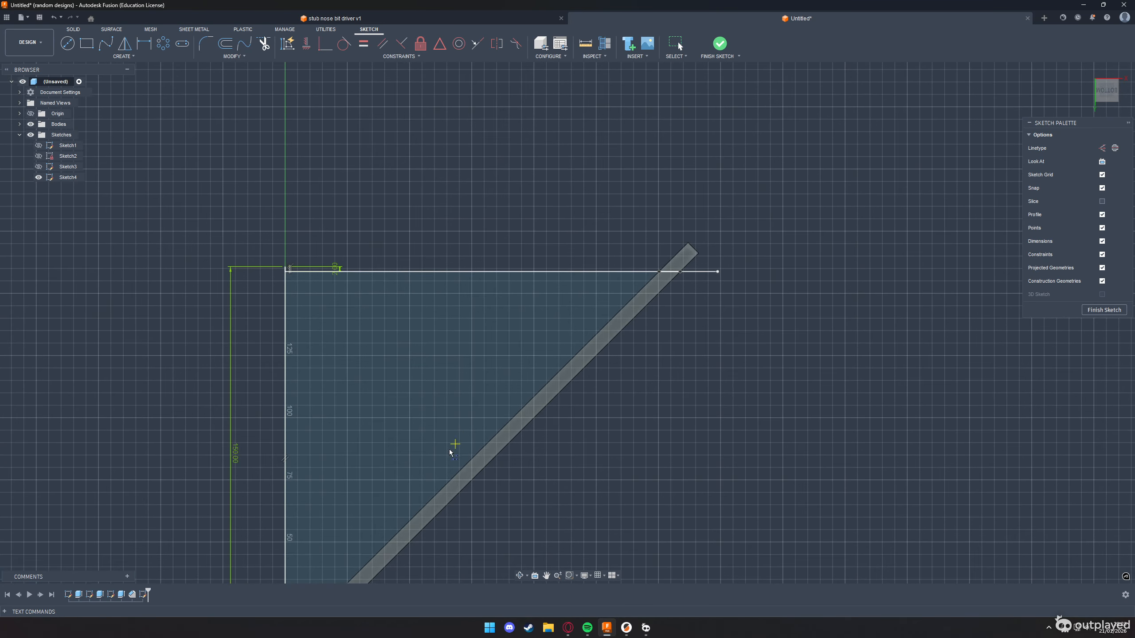
# Draw a 4 mm diameter circle centred on the midpoint of the line spanning the rail's width
pyautogui.scroll(6, 767, 261)
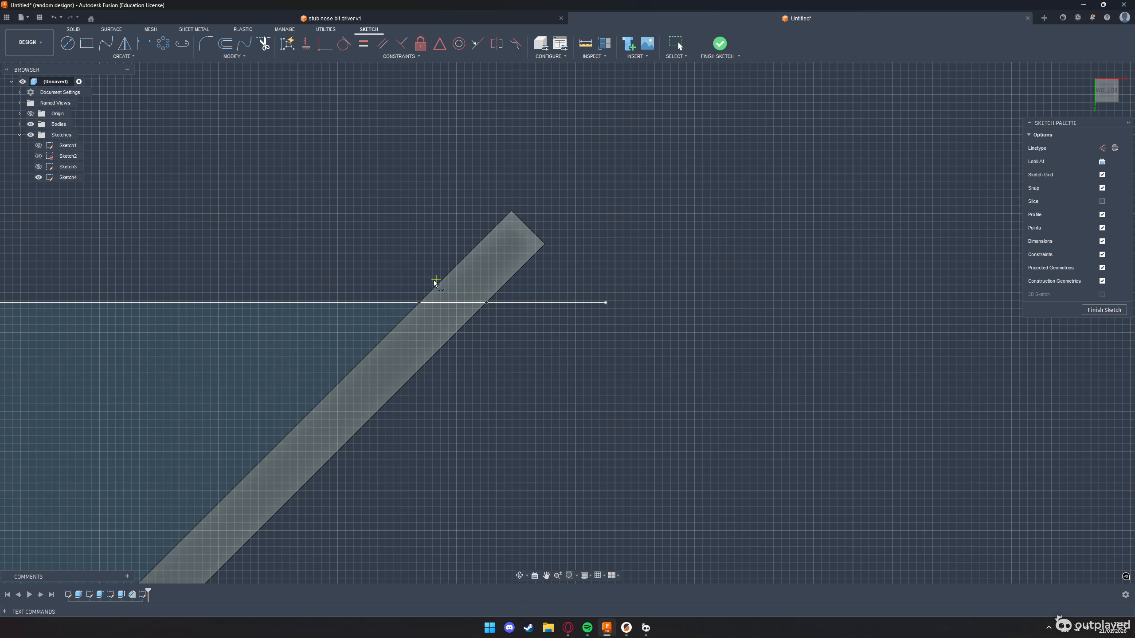
pyautogui.press('c')
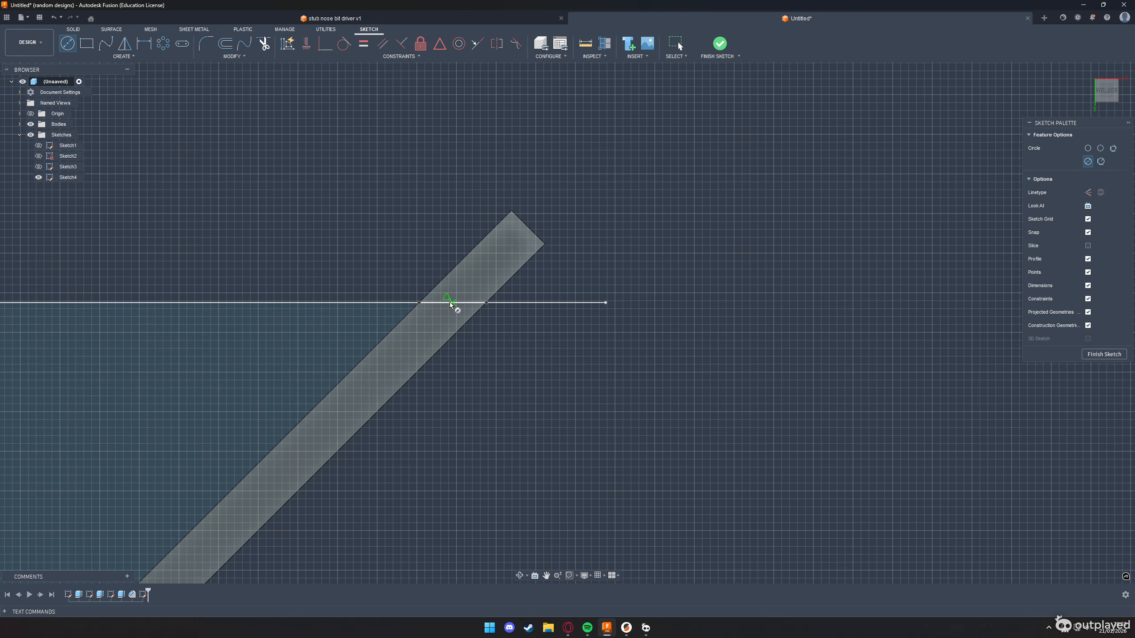
pyautogui.click(453, 303)
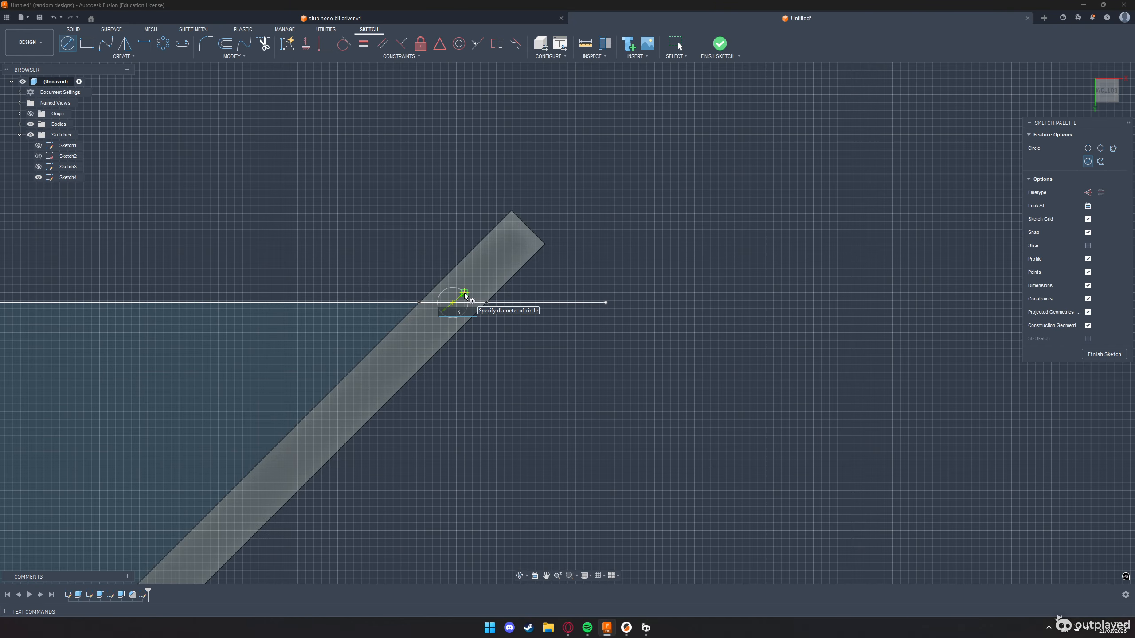
pyautogui.press('Return')
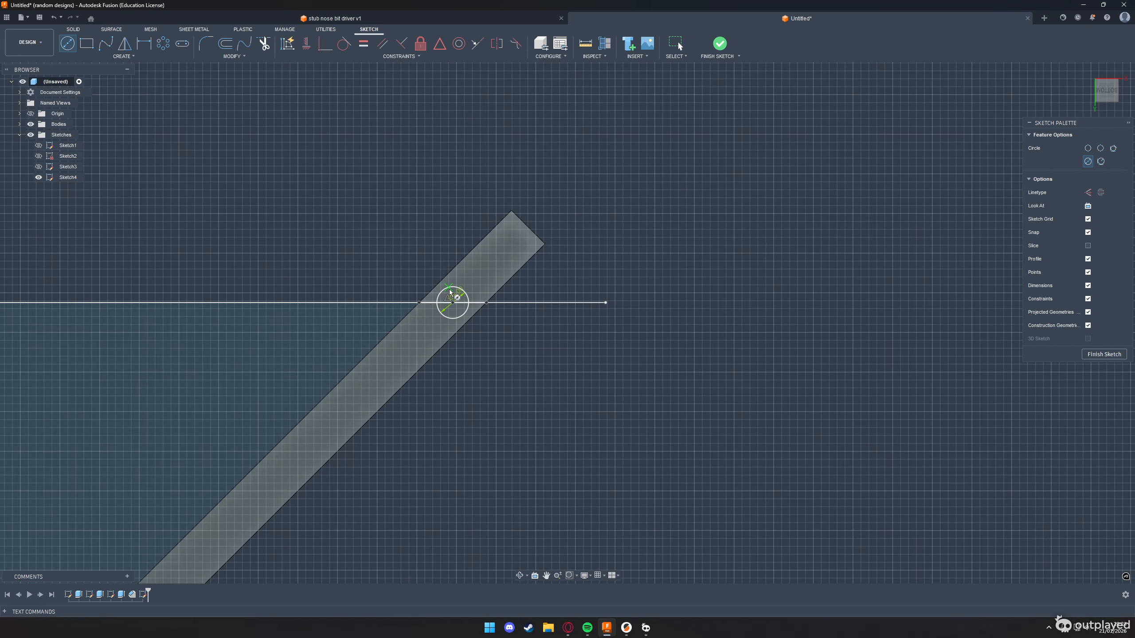
pyautogui.scroll(5, 451, 300)
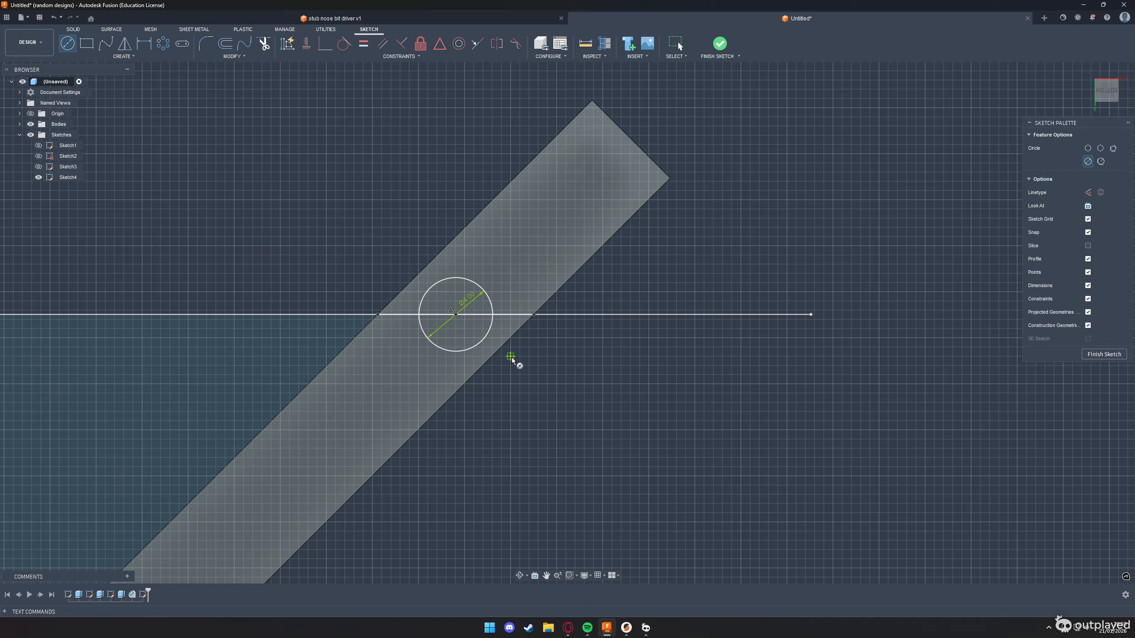
pyautogui.scroll(-4, 733, 362)
pyautogui.scroll(-7, 680, 223)
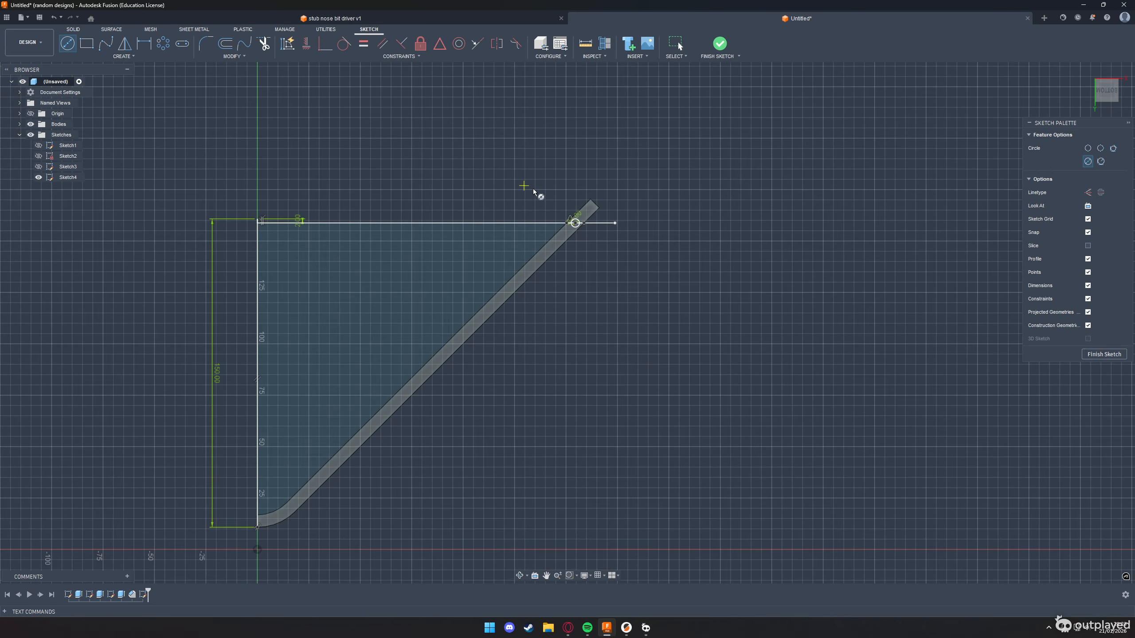
pyautogui.press('Escape')
# Draw a 26 mm perpendicular line down from the horizontal line's free end, and a parallel line from there back across the rail
pyautogui.click(615, 223)
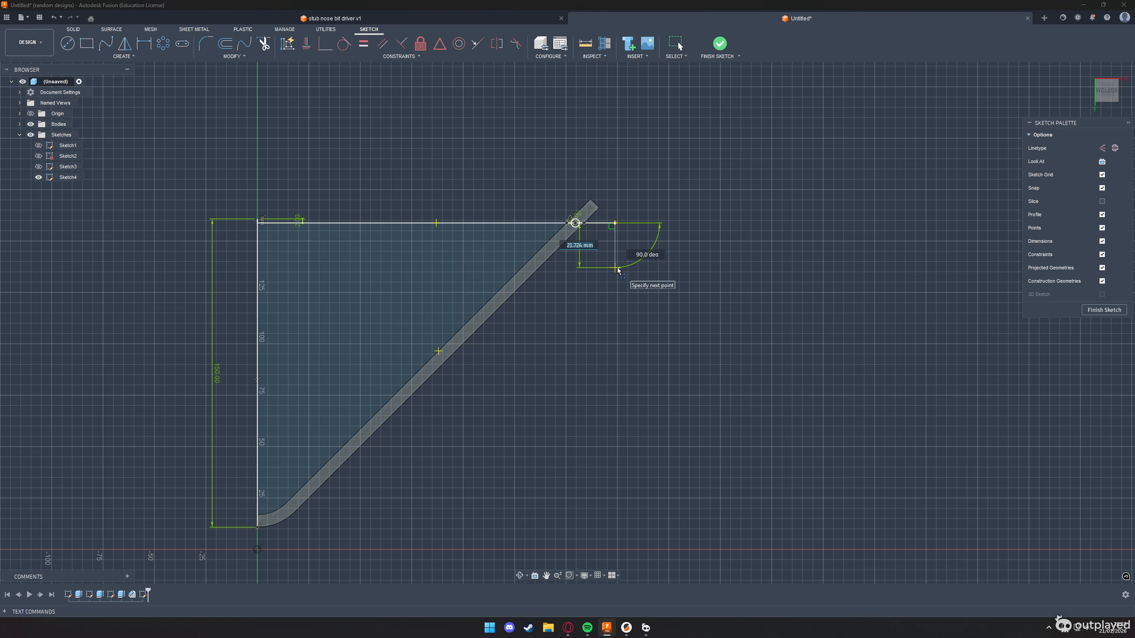
pyautogui.hotkey('alt', 'Tab')
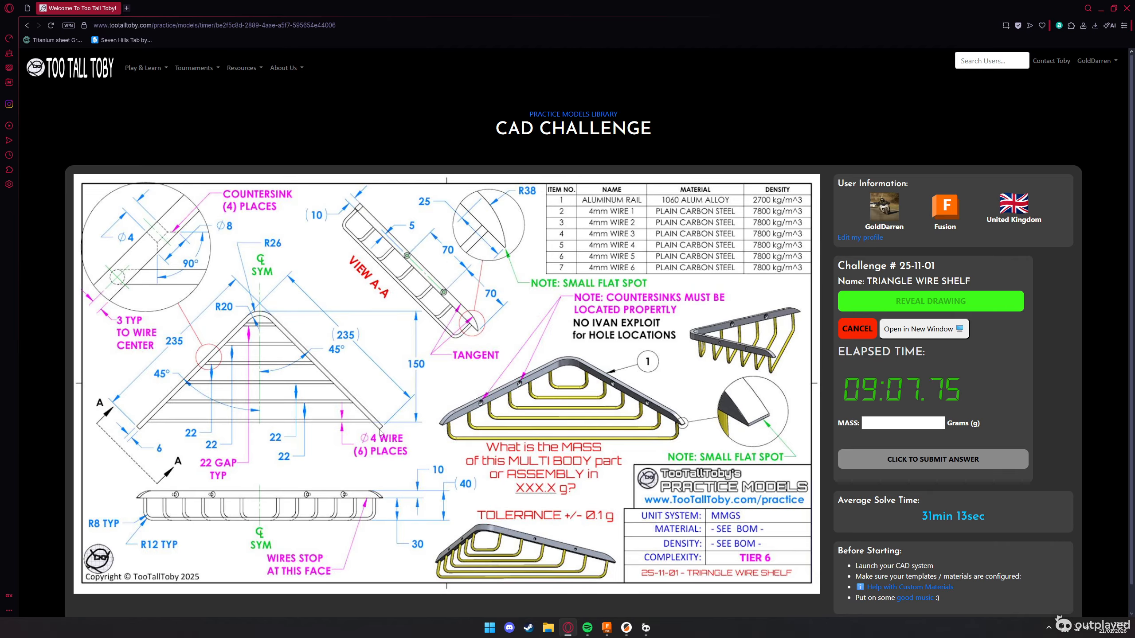
pyautogui.hotkey('alt', 'Tab')
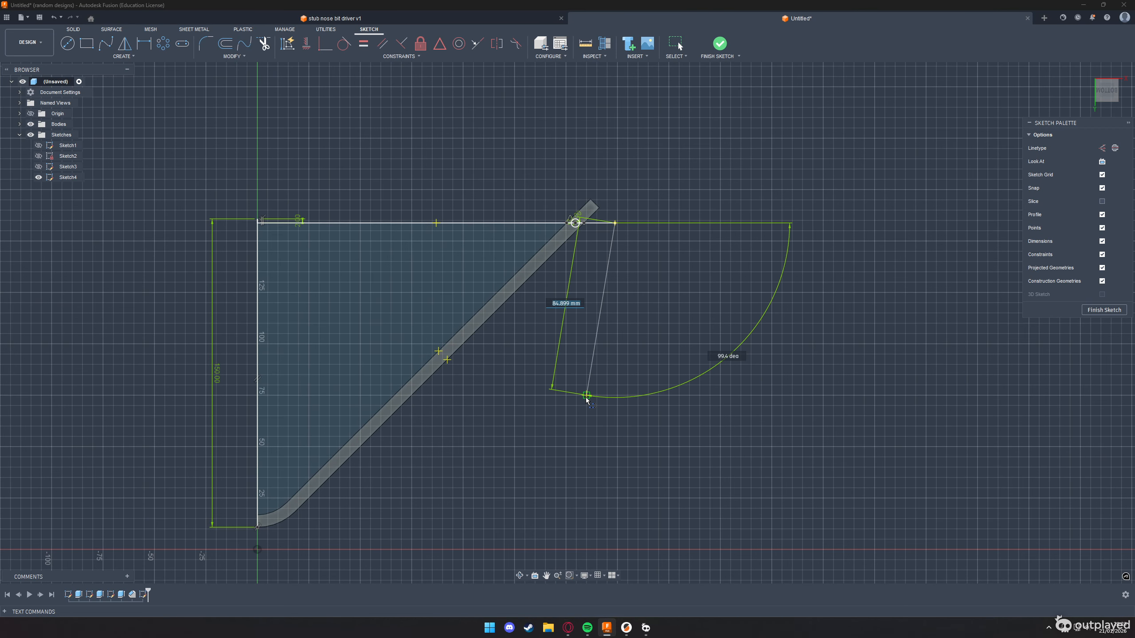
pyautogui.write('26')
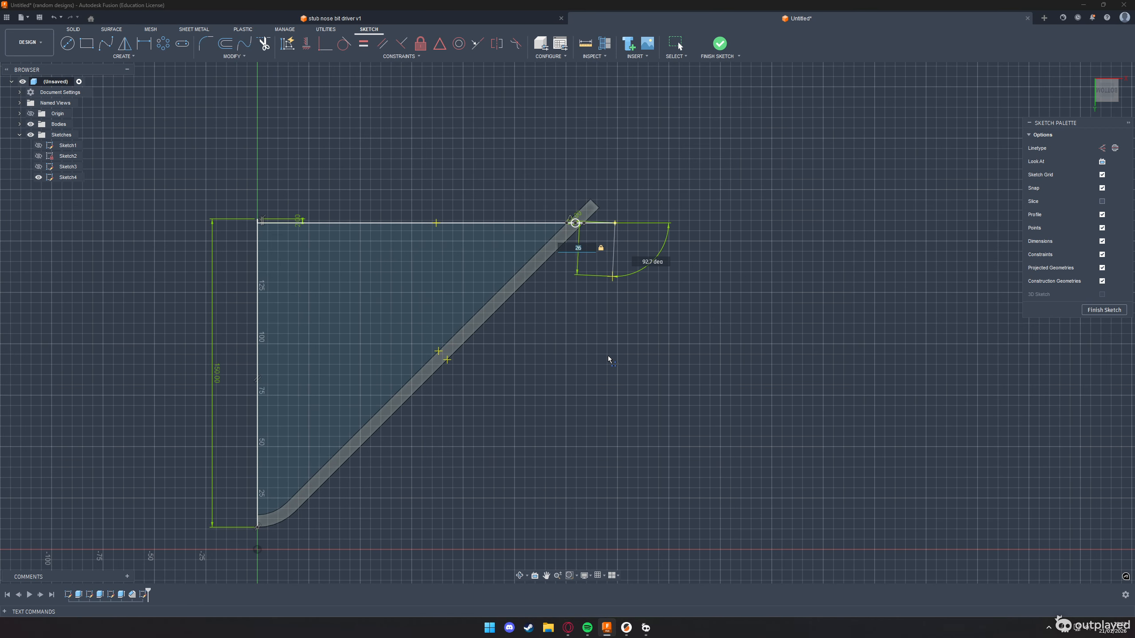
pyautogui.press('Return')
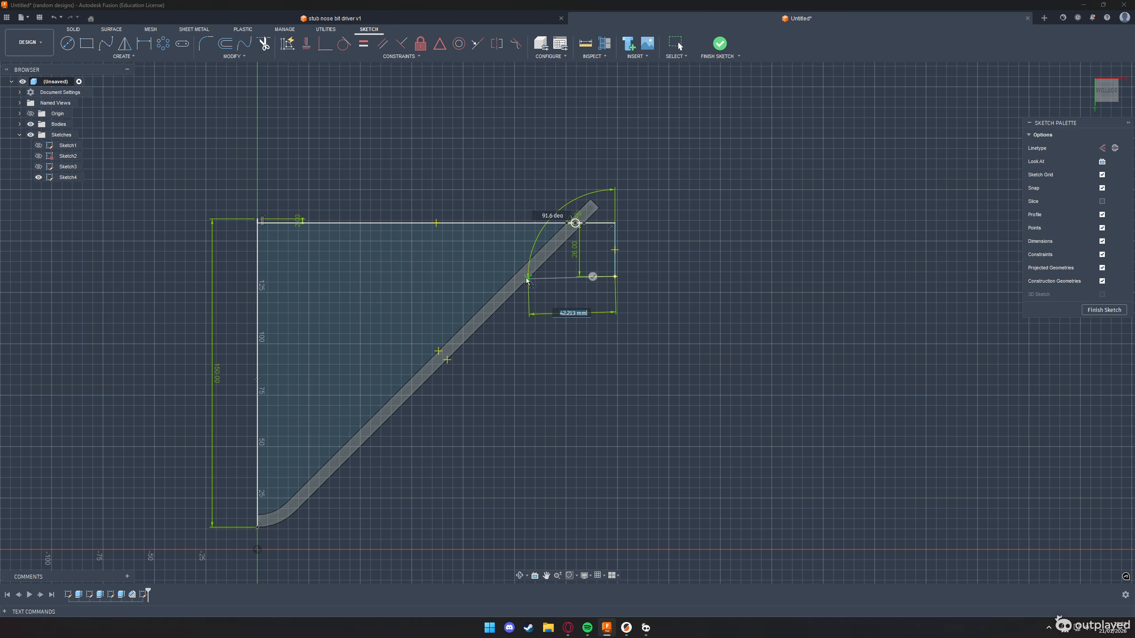
pyautogui.click(448, 277)
pyautogui.press('Escape')
# Draw a line between the two rail edges along the second horizontal line
pyautogui.scroll(6, 536, 277)
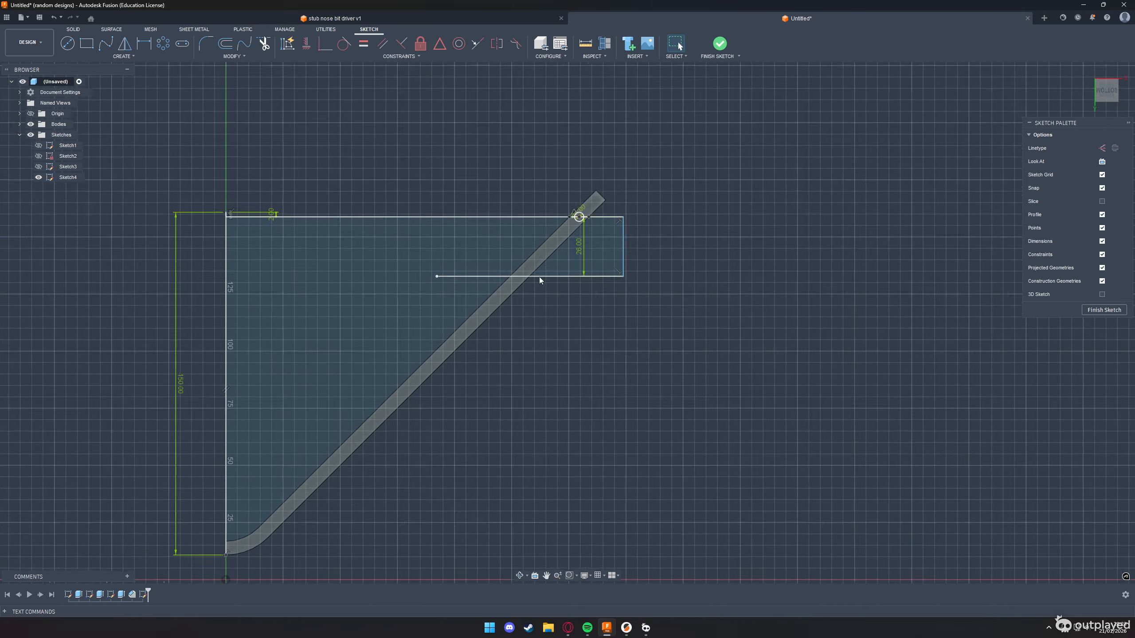
pyautogui.press('l')
pyautogui.click(469, 285)
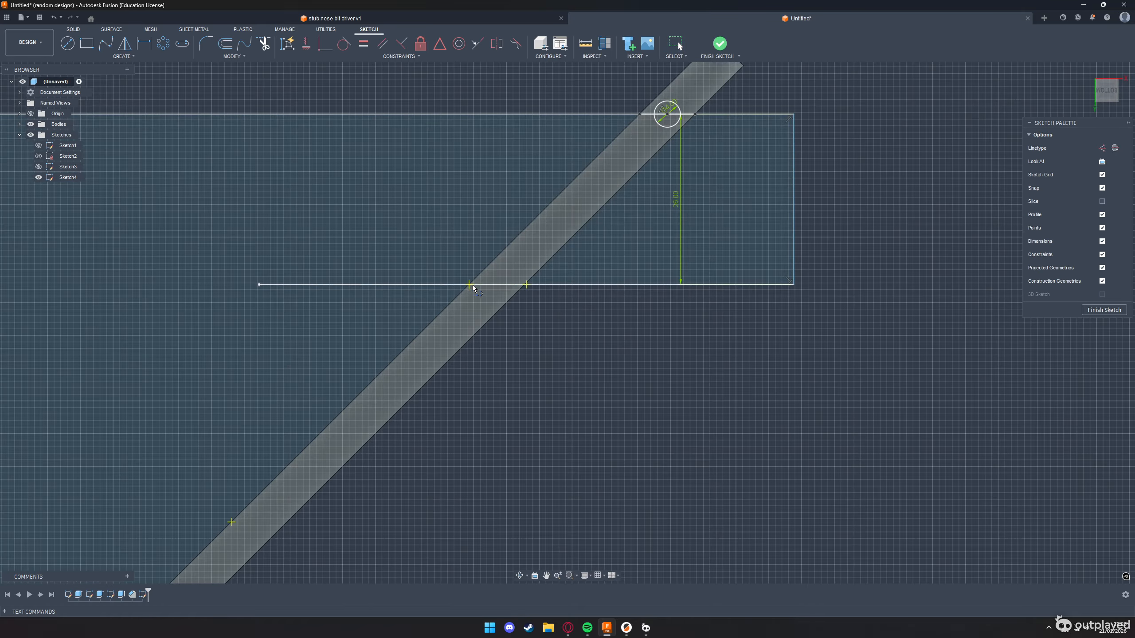
pyautogui.scroll(4, 523, 288)
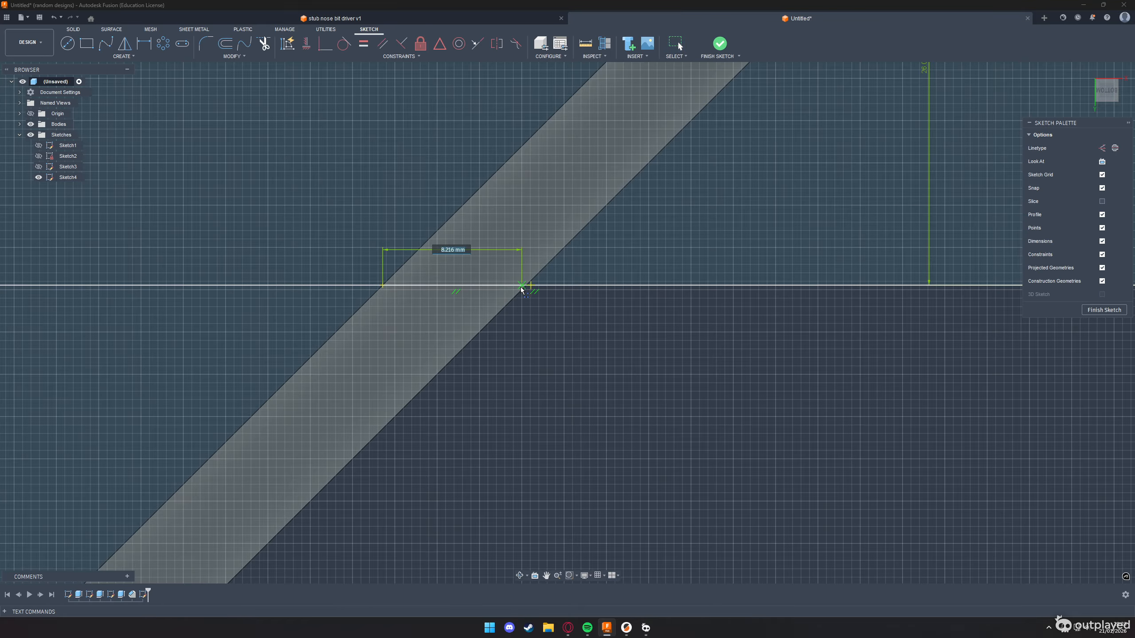
pyautogui.click(523, 289)
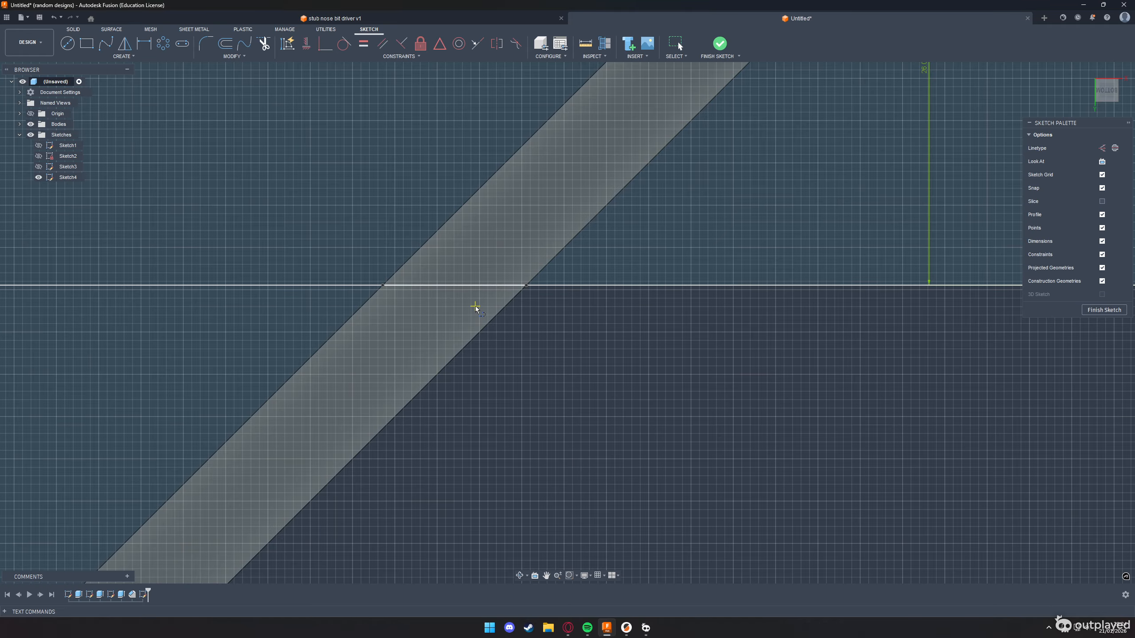
# Draw a 4 mm diameter circle centred on the midpoint of the second line spanning the rail's width
pyautogui.press('c')
pyautogui.click(454, 285)
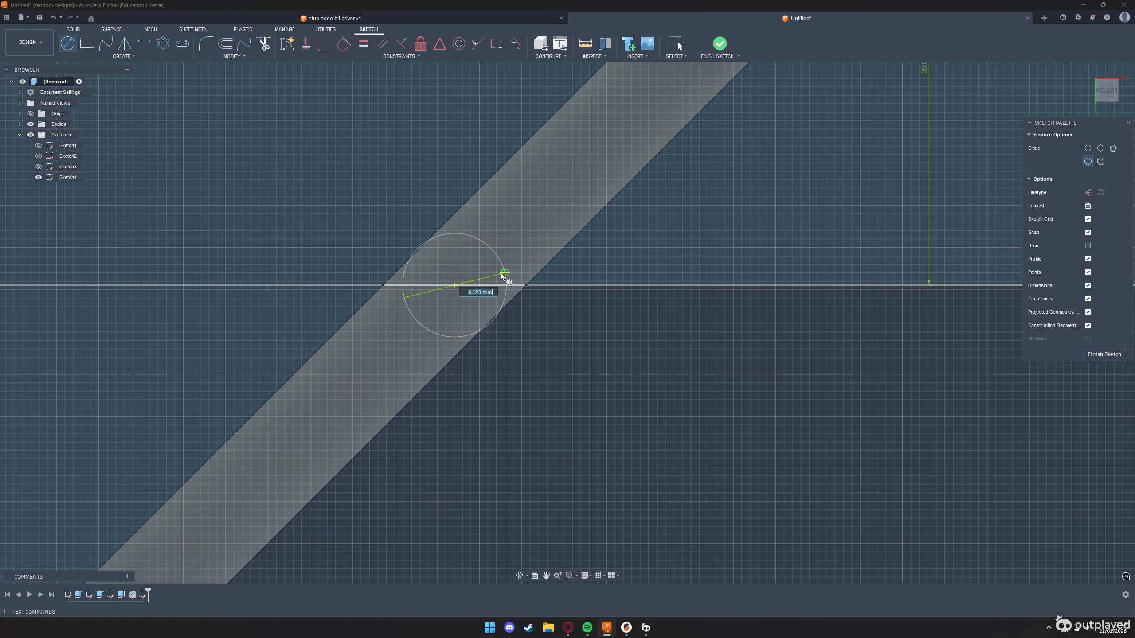
pyautogui.write('4')
pyautogui.press('Return')
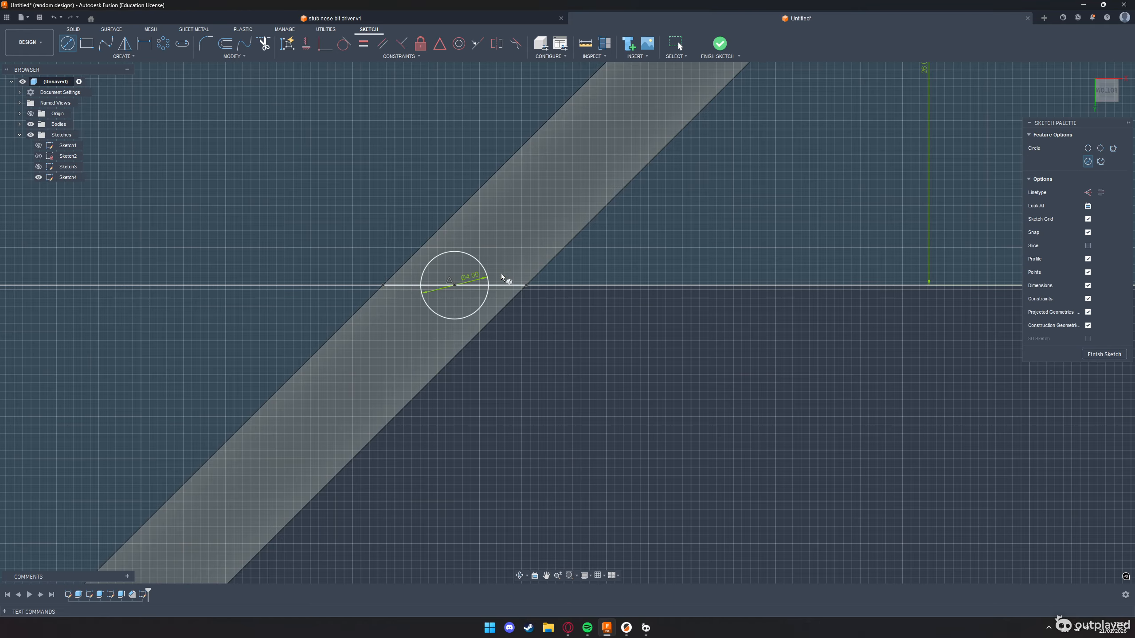
pyautogui.scroll(3, 398, 264)
pyautogui.press('s')
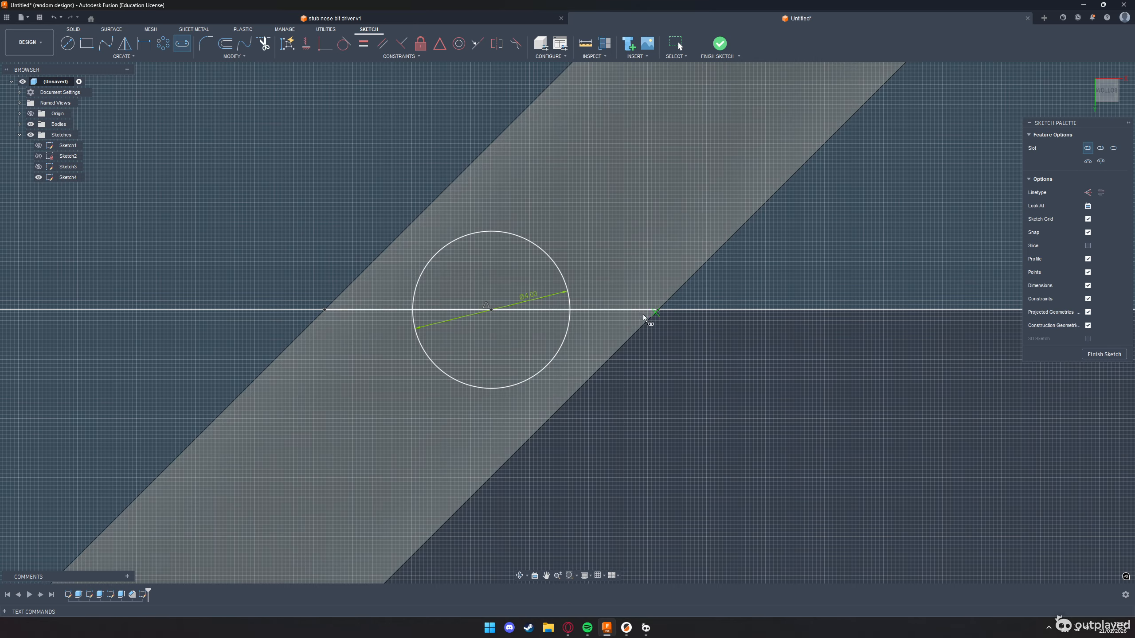
pyautogui.scroll(-8, 418, 422)
pyautogui.moveTo(390, 418); pyautogui.dragTo(510, 292, button='middle')
pyautogui.press('Escape')
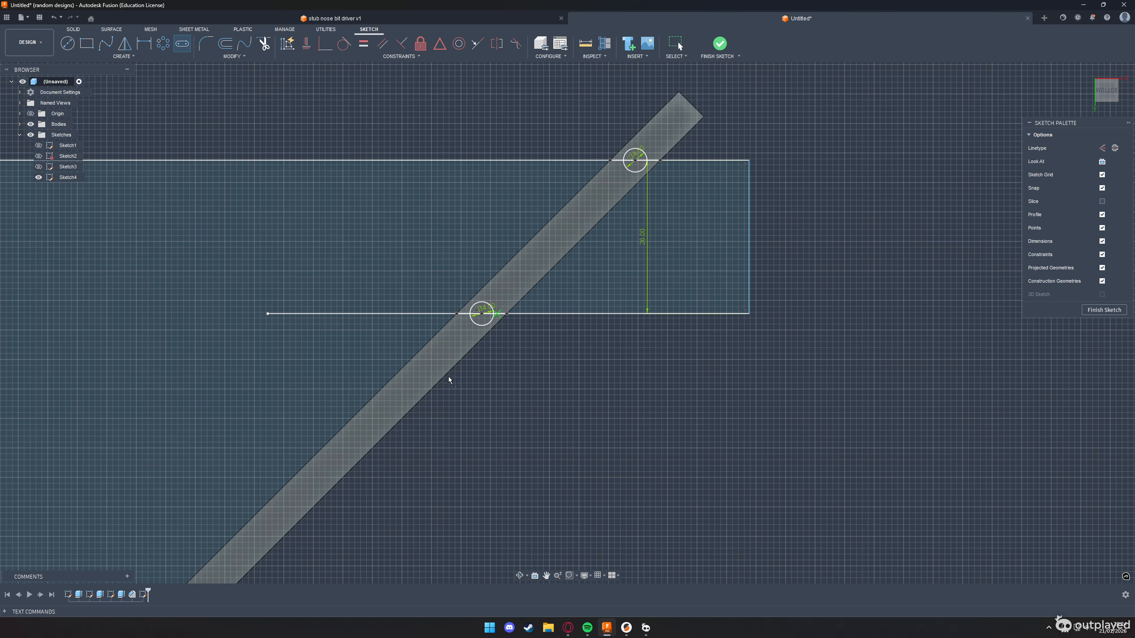
# Draw a short horizontal line between the rail's two edges, below the lower 4 mm circle
pyautogui.press('l')
pyautogui.click(376, 394)
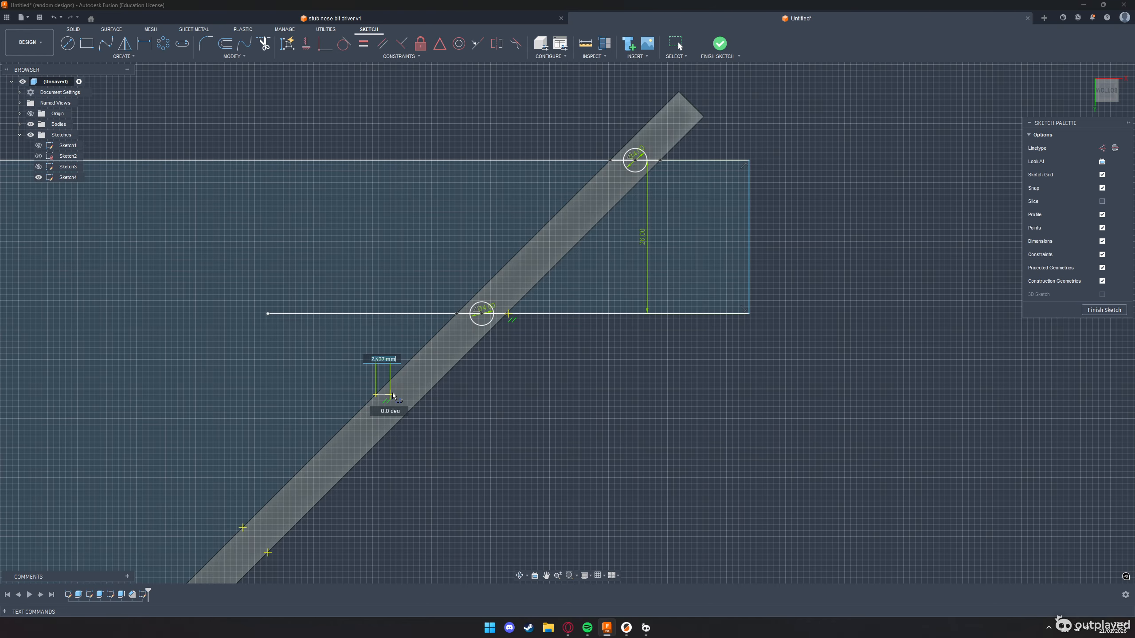
pyautogui.click(415, 396)
pyautogui.scroll(6, 412, 395)
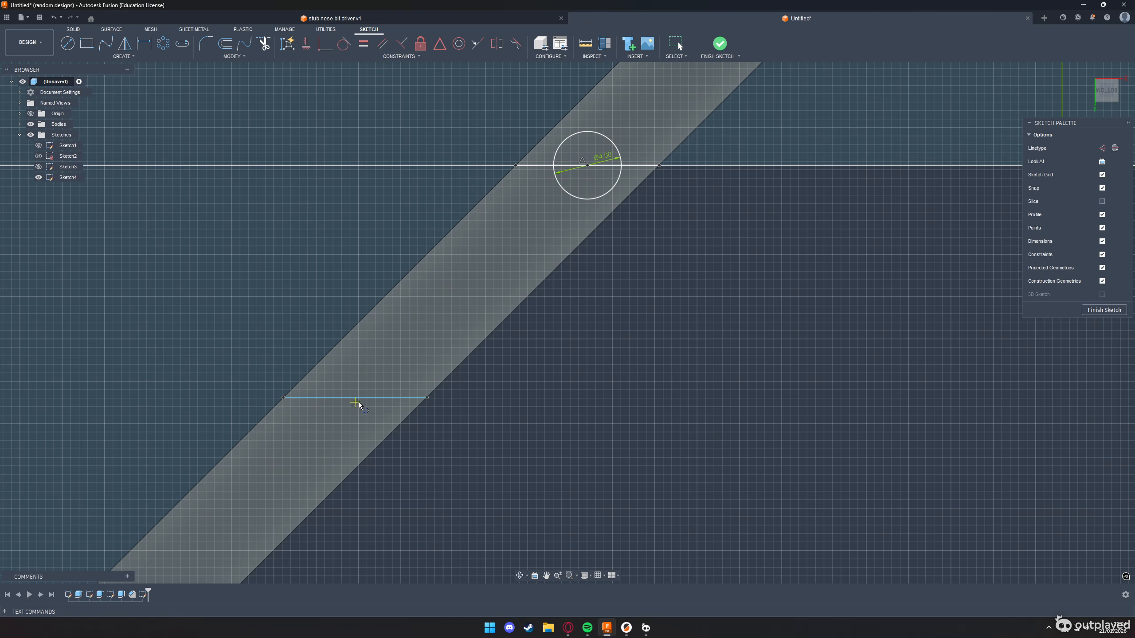
pyautogui.click(362, 397)
# Try a 3 mm line perpendicular from the rail's edge towards the lower circle's centre, followed by a line along the rail
pyautogui.moveTo(542, 193); pyautogui.dragTo(476, 332, button='middle')
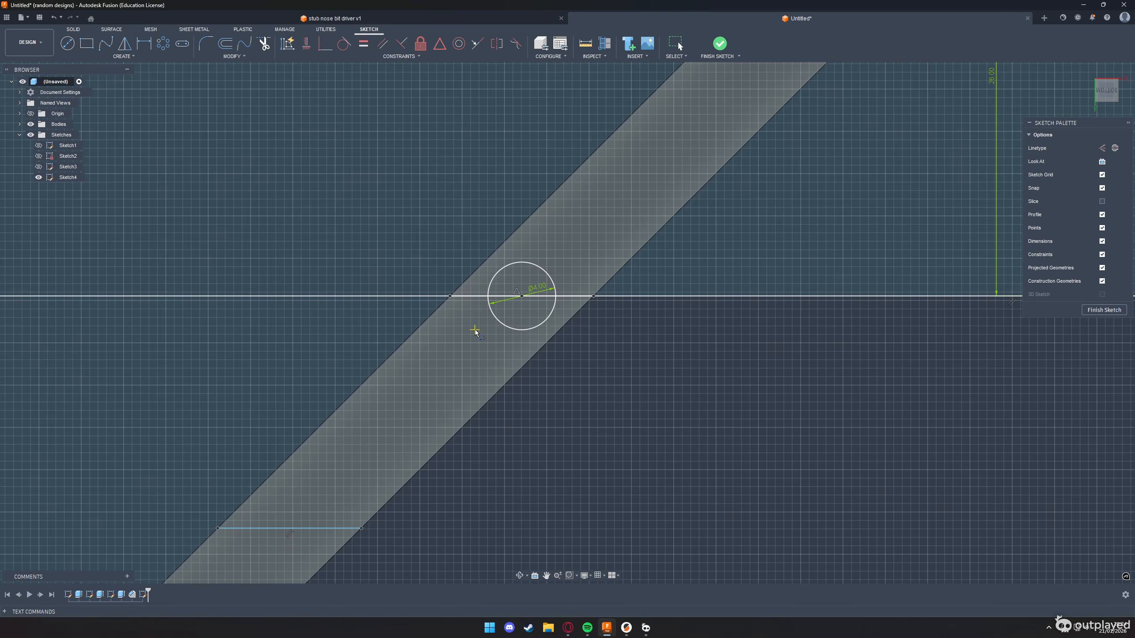
pyautogui.click(482, 264)
pyautogui.click(418, 265)
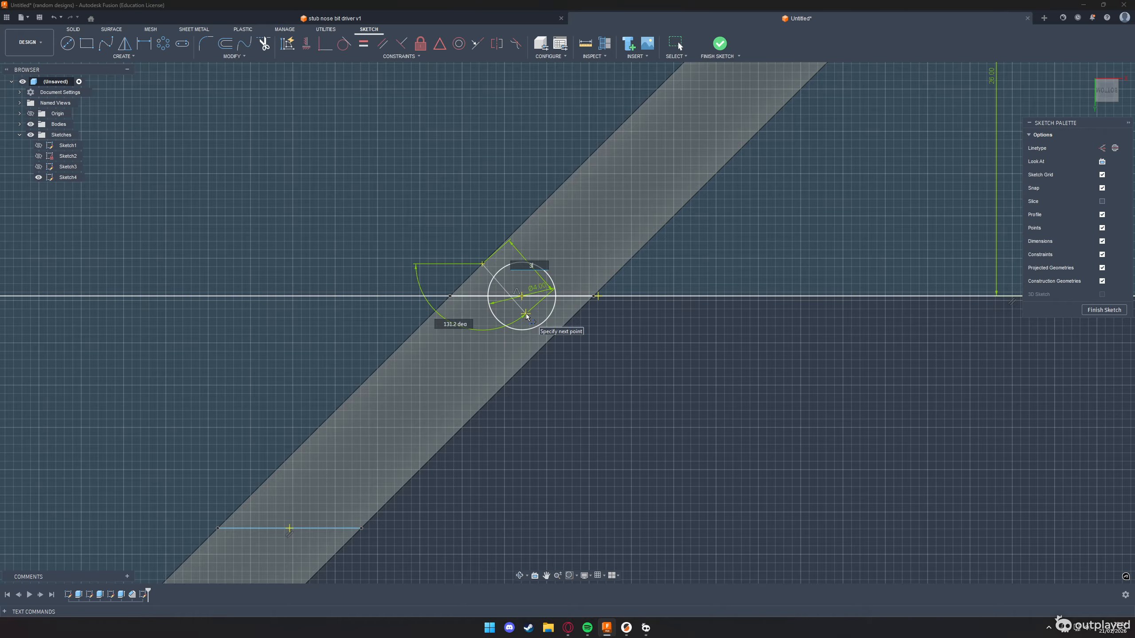
pyautogui.write('3')
pyautogui.click(527, 314)
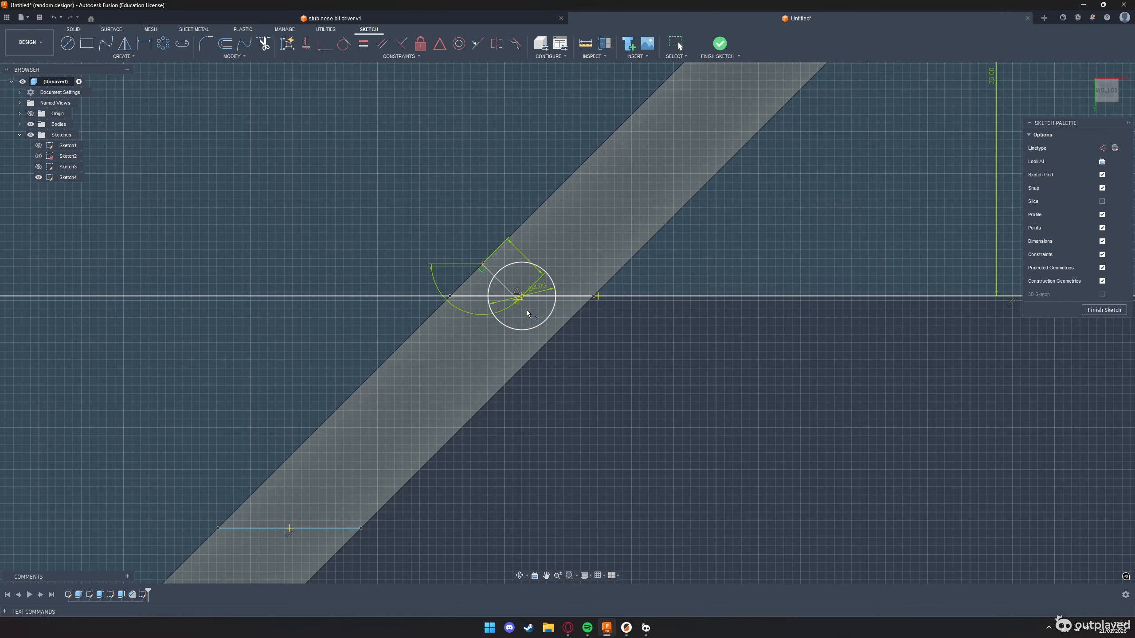
pyautogui.click(601, 217)
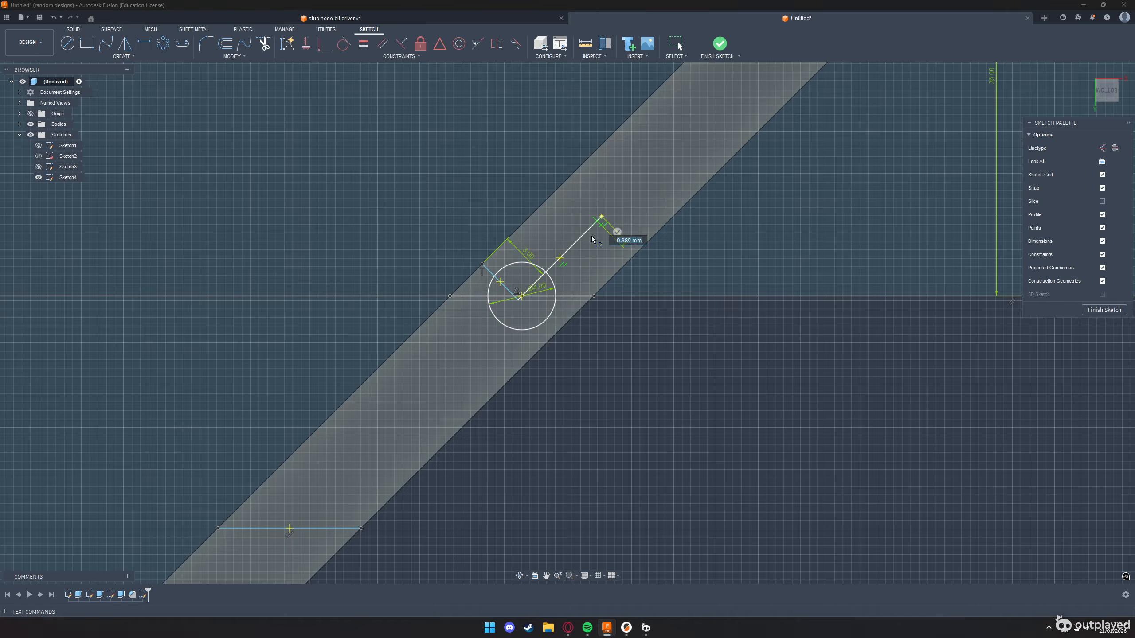
pyautogui.scroll(10, 527, 300)
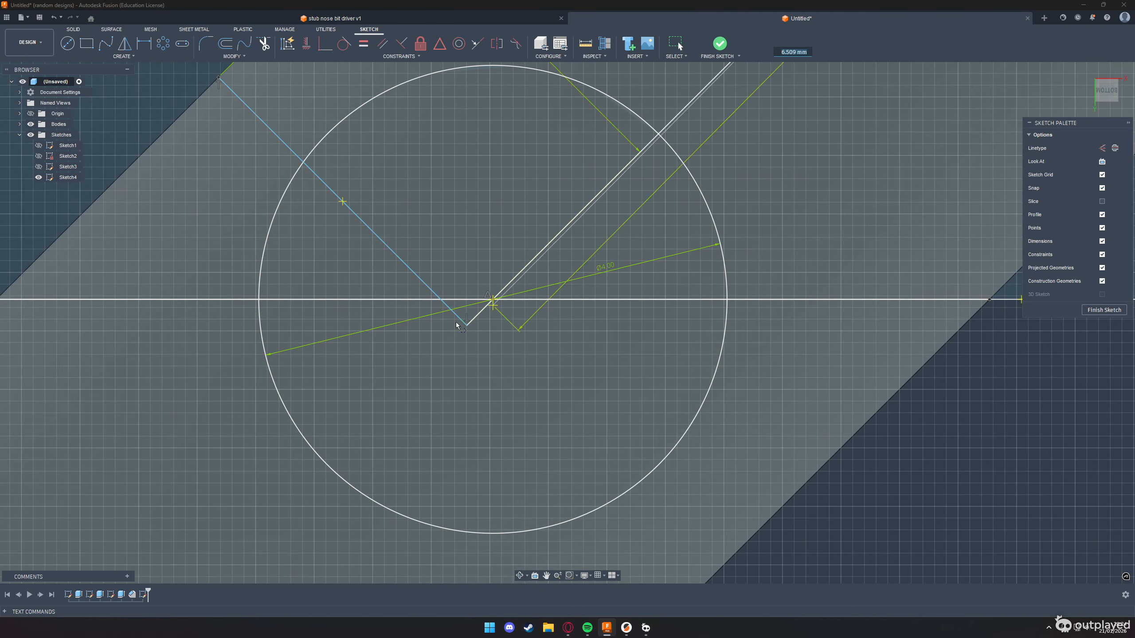
pyautogui.press('Escape')
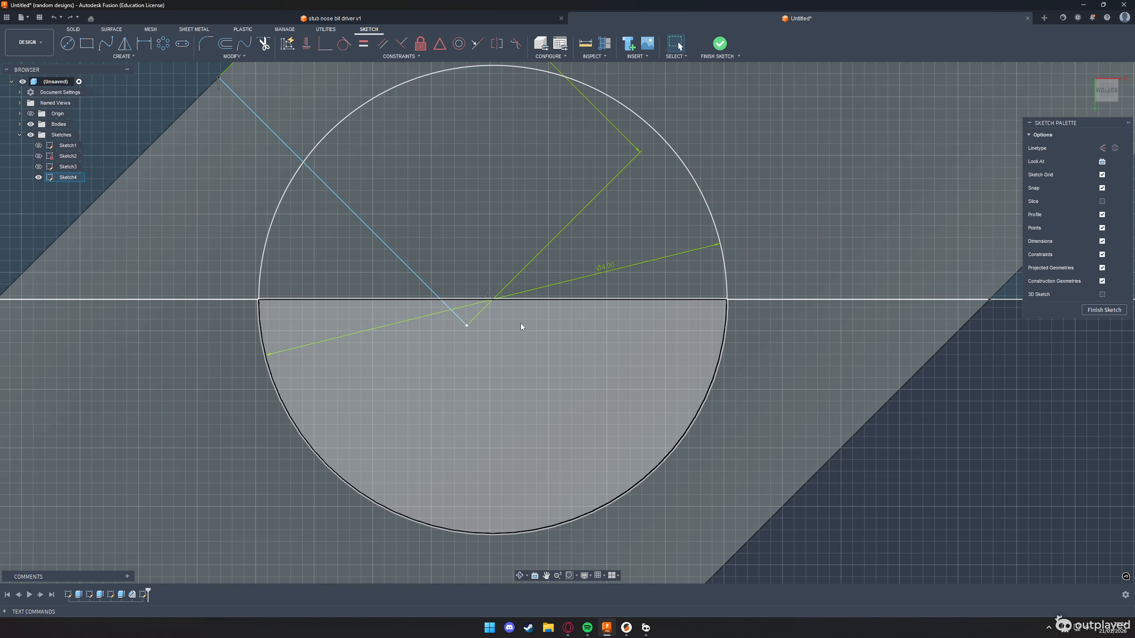
pyautogui.scroll(-12, 520, 323)
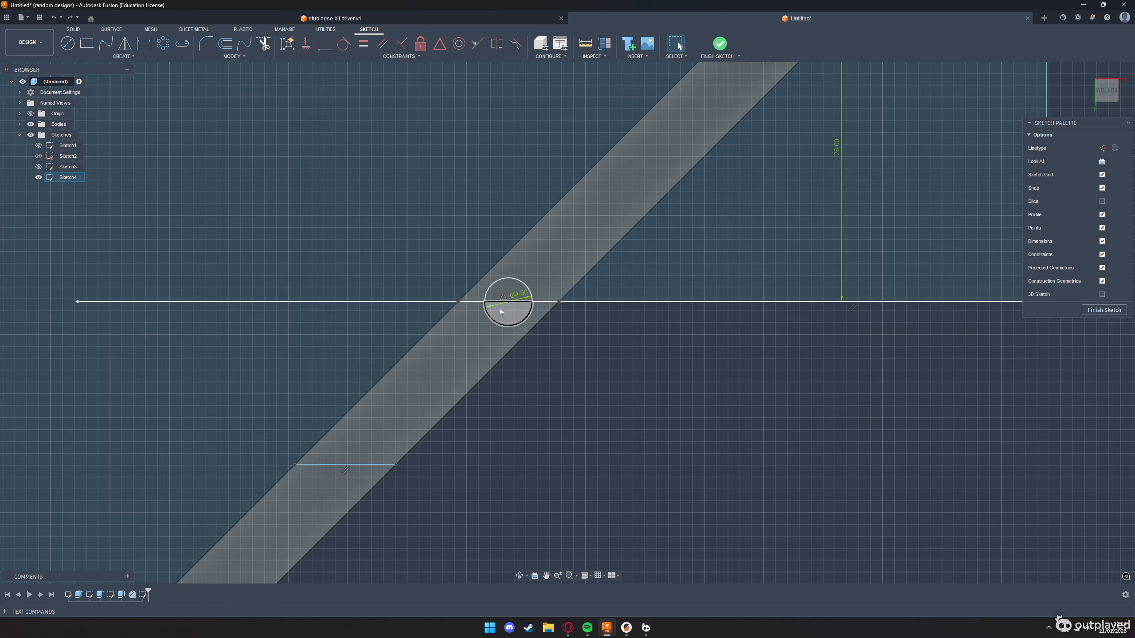
pyautogui.scroll(-4, 396, 389)
pyautogui.click(1104, 310)
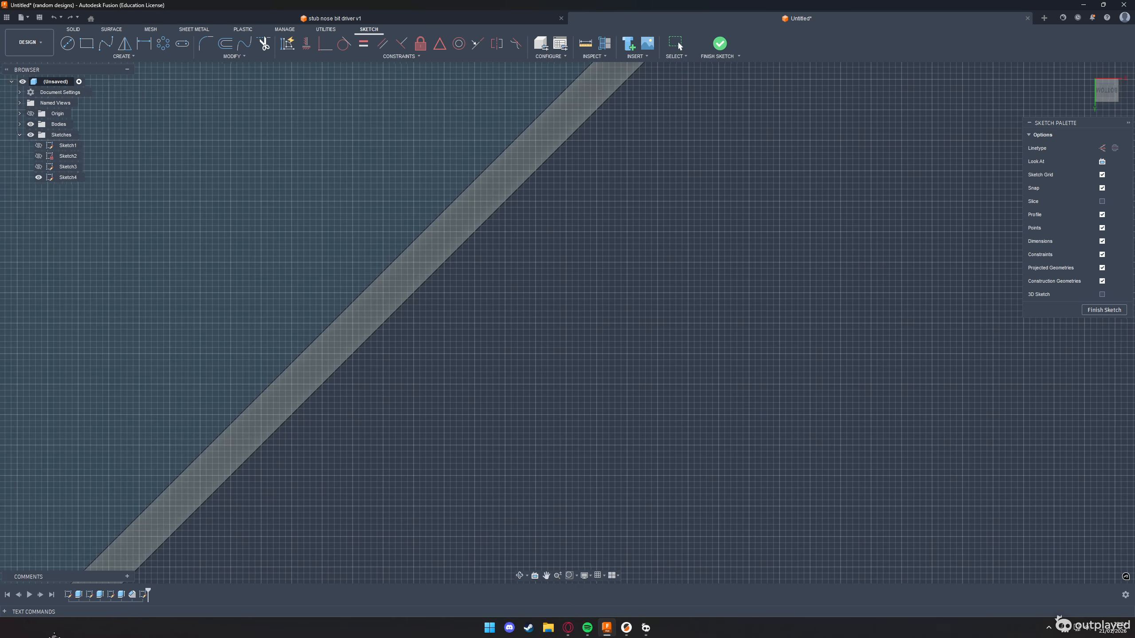
pyautogui.scroll(-4, 425, 314)
pyautogui.moveTo(588, 179); pyautogui.dragTo(499, 520, button='middle')
pyautogui.scroll(5, 495, 485)
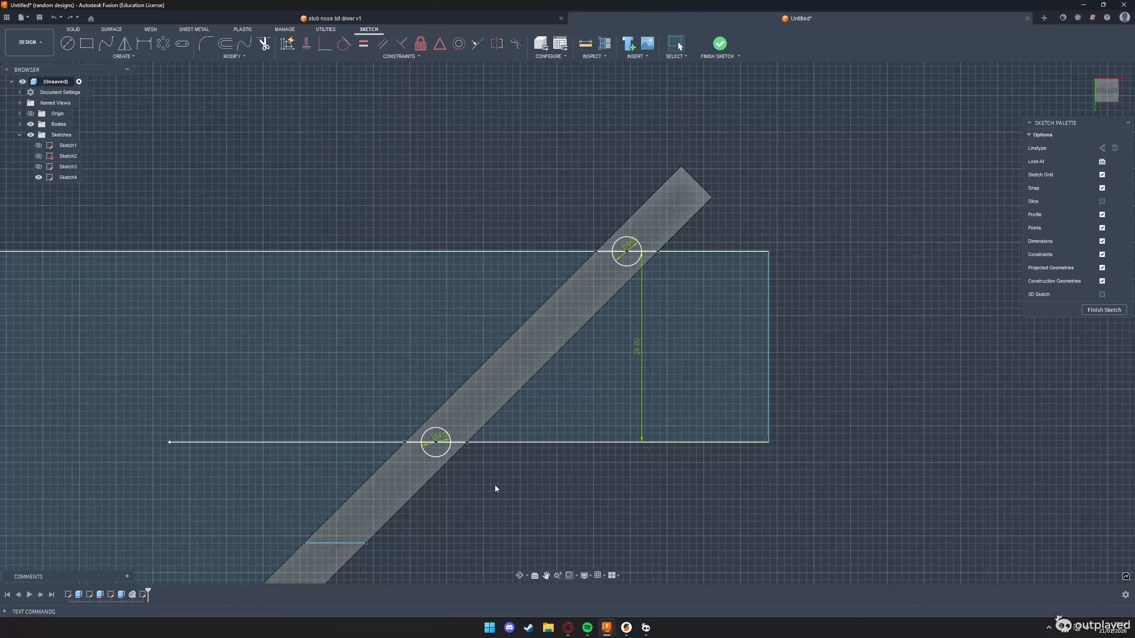
pyautogui.click(436, 442)
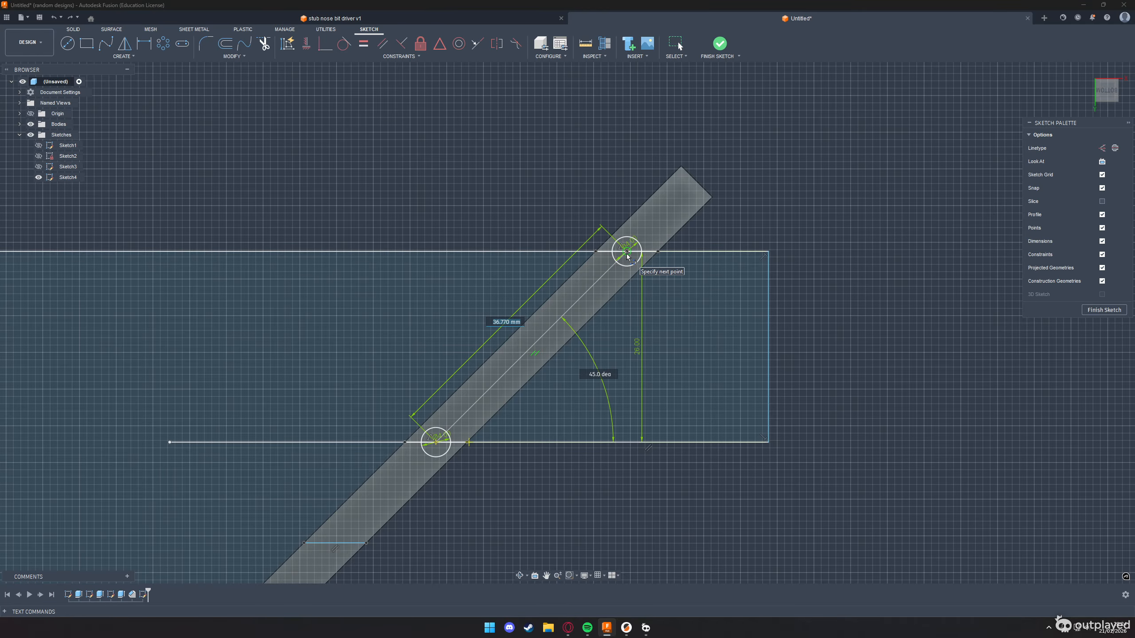
pyautogui.press('Escape')
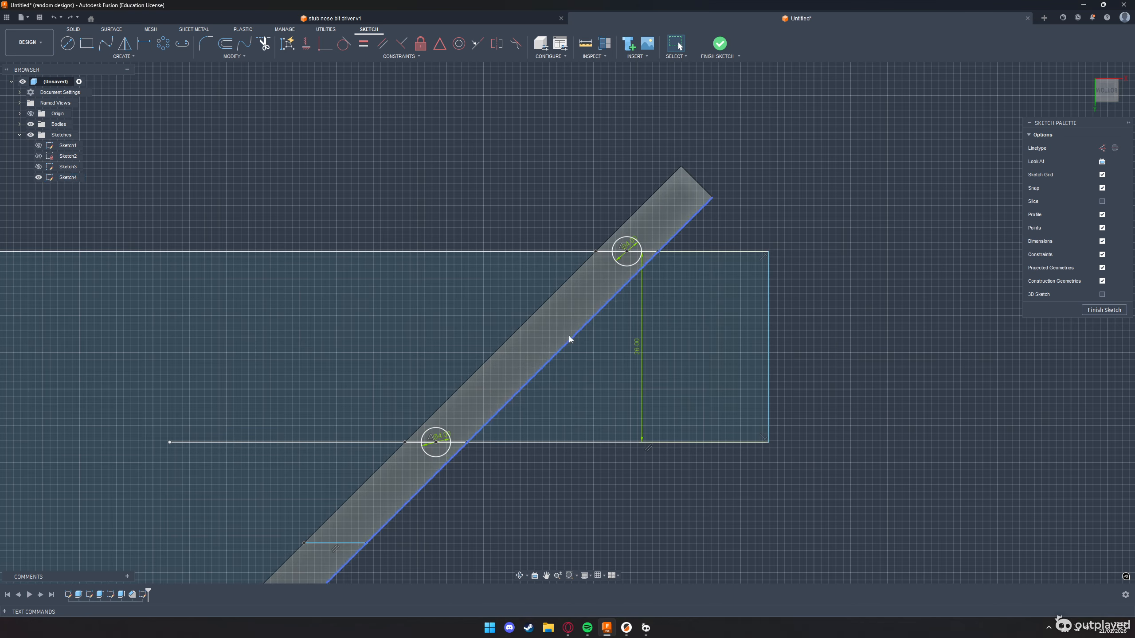
# Extrude the rail profile between the two wire circles by 5 mm, joined to the rail body
pyautogui.click(583, 297)
pyautogui.write('e')
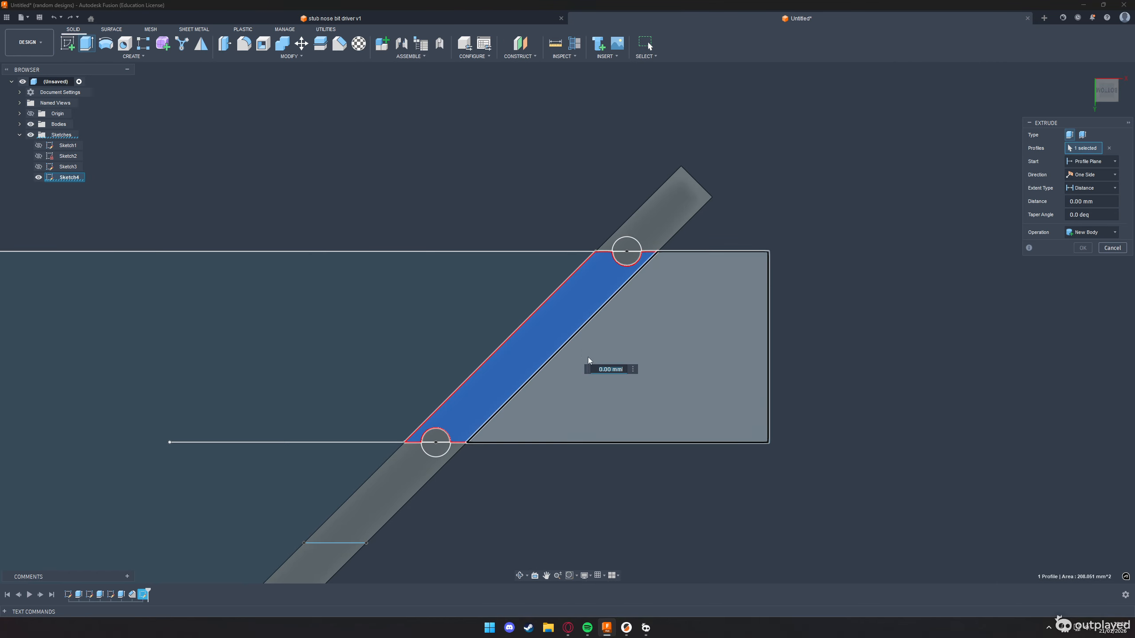
pyautogui.write('5')
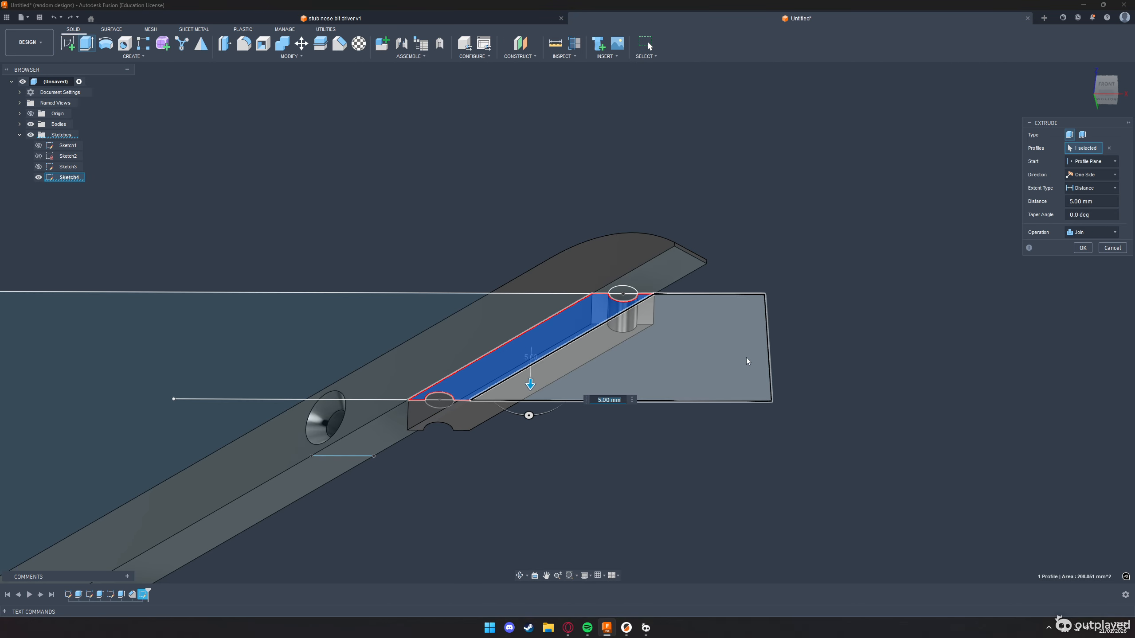
pyautogui.scroll(4, 621, 317)
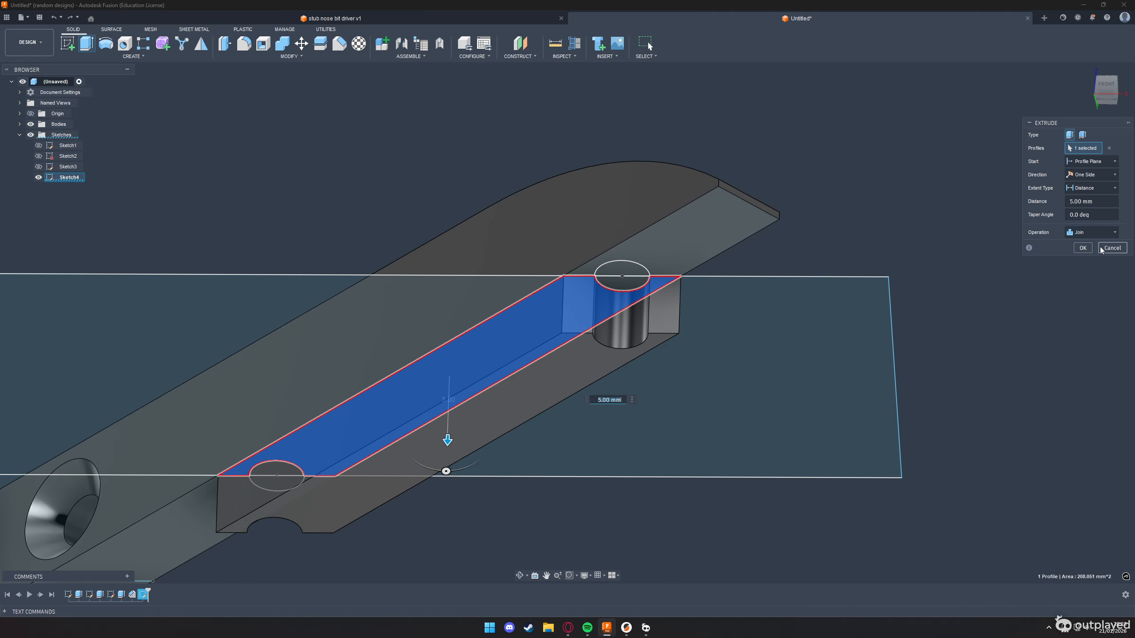
pyautogui.click(1084, 250)
# Inspect the extruded block's two end faces beside the round wire notch
pyautogui.scroll(4, 639, 321)
pyautogui.click(713, 287)
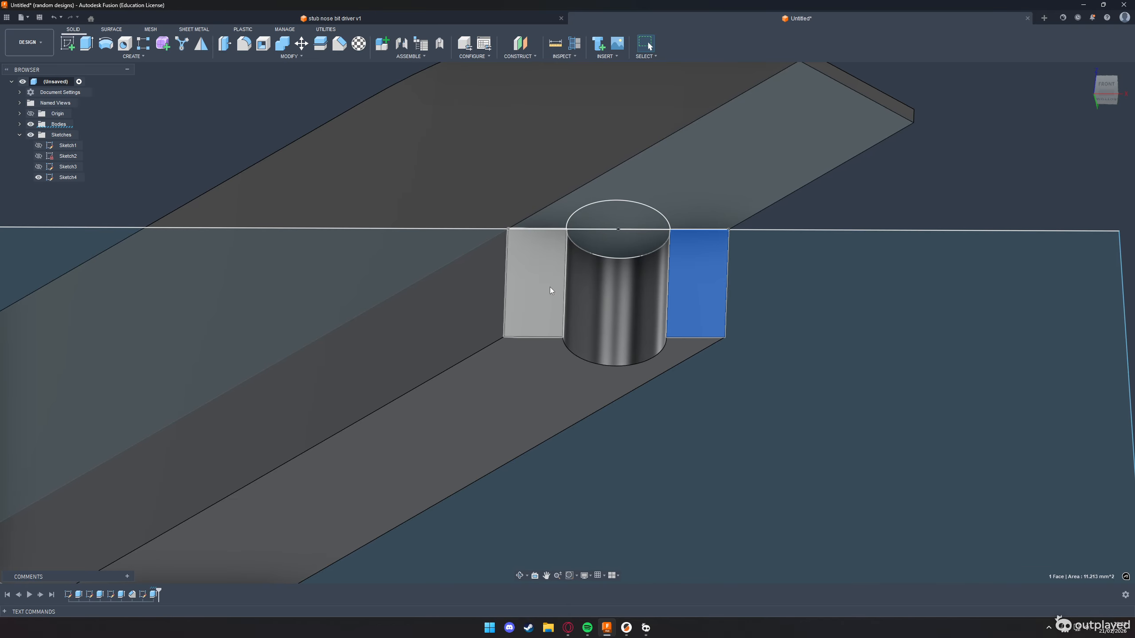
pyautogui.click(550, 287)
pyautogui.click(699, 297)
pyautogui.scroll(-10, 530, 291)
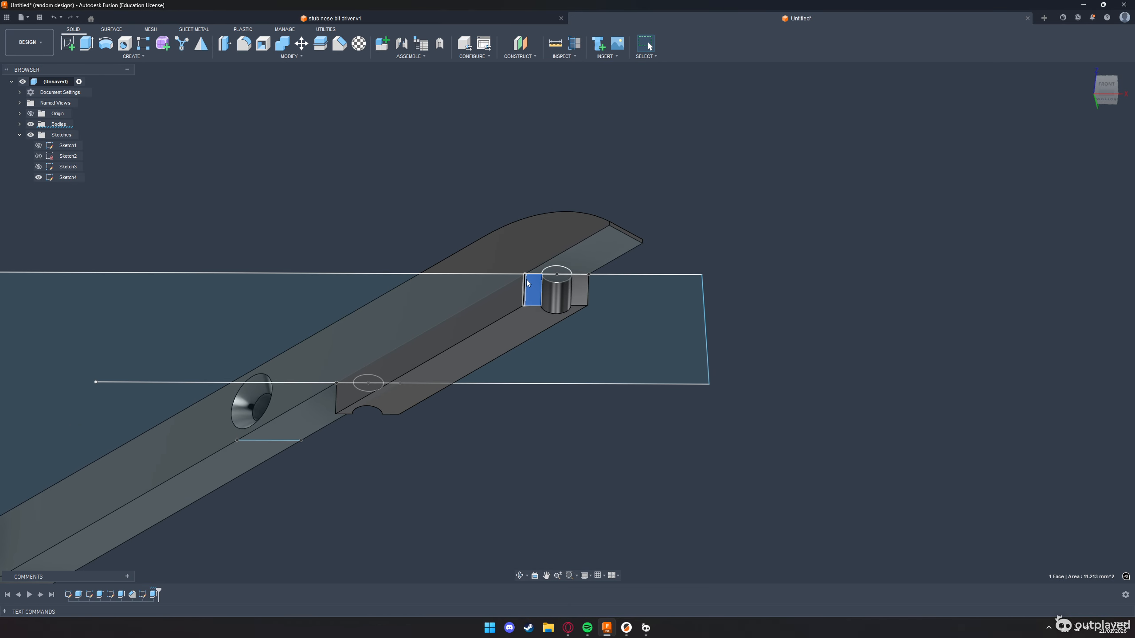
pyautogui.scroll(5, 573, 274)
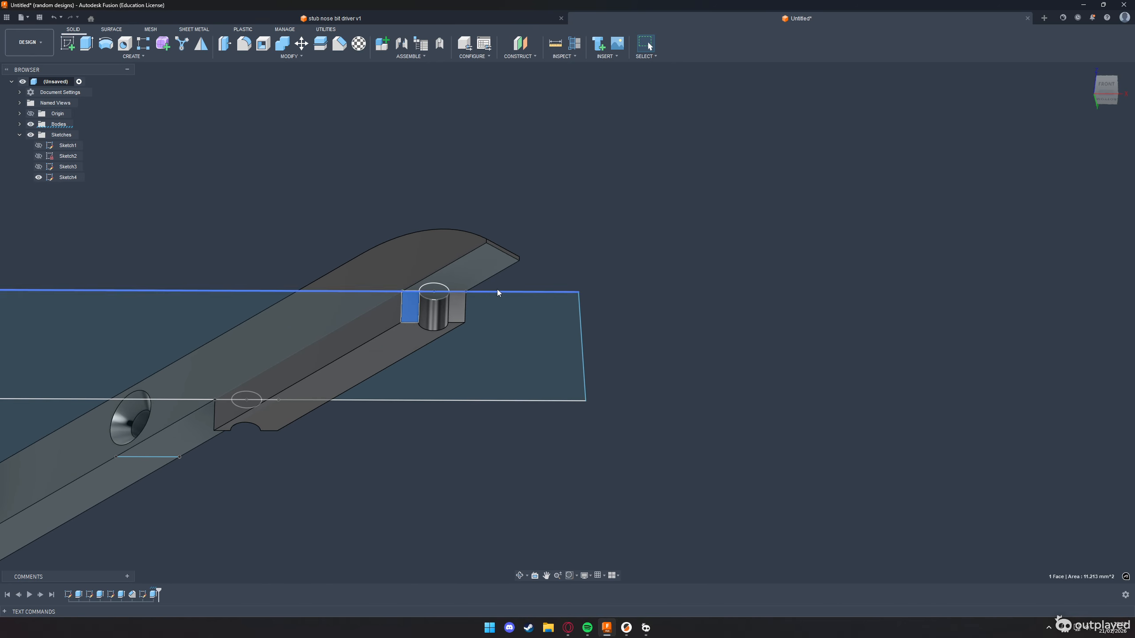
pyautogui.scroll(-5, 603, 246)
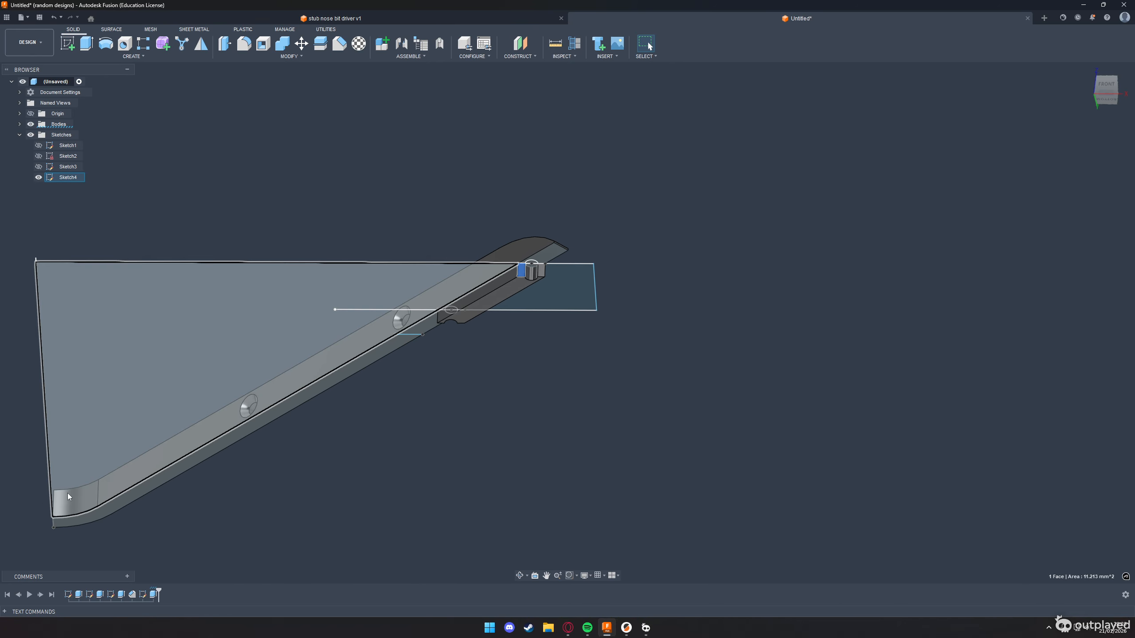
# Inspect the rail's long outer edge and the corner vertex at its curved end
pyautogui.moveTo(1108, 88); pyautogui.dragTo(1100, 131)
pyautogui.moveTo(493, 375); pyautogui.dragTo(542, 523, button='middle')
pyautogui.scroll(-5, 542, 524)
pyautogui.scroll(5, 438, 399)
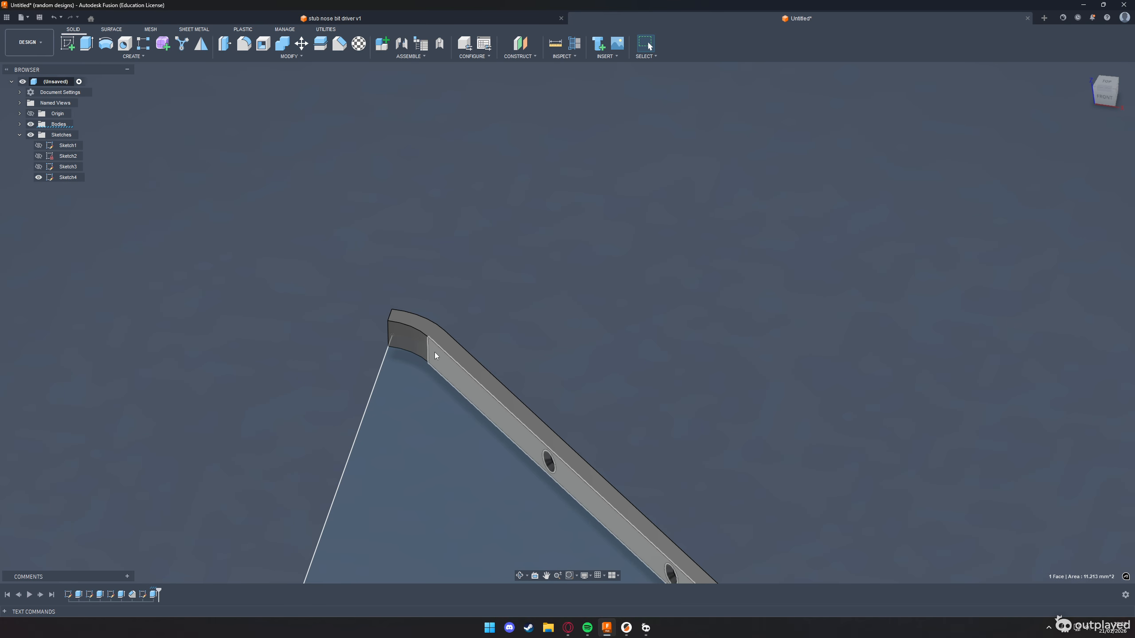
pyautogui.click(462, 347)
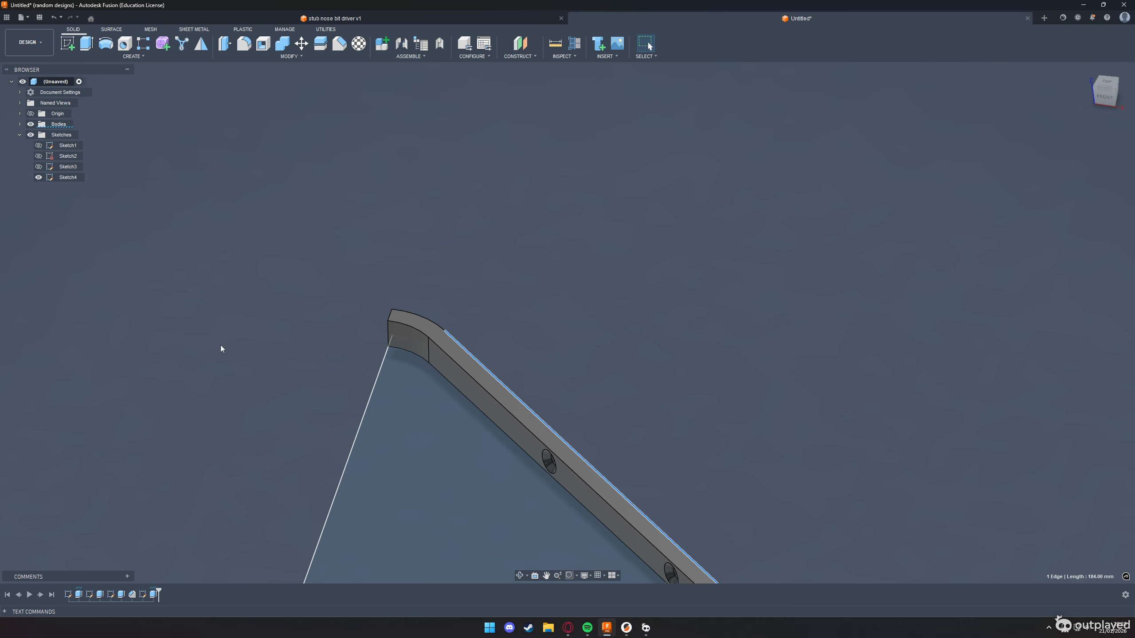
pyautogui.click(393, 310)
pyautogui.scroll(-6, 516, 297)
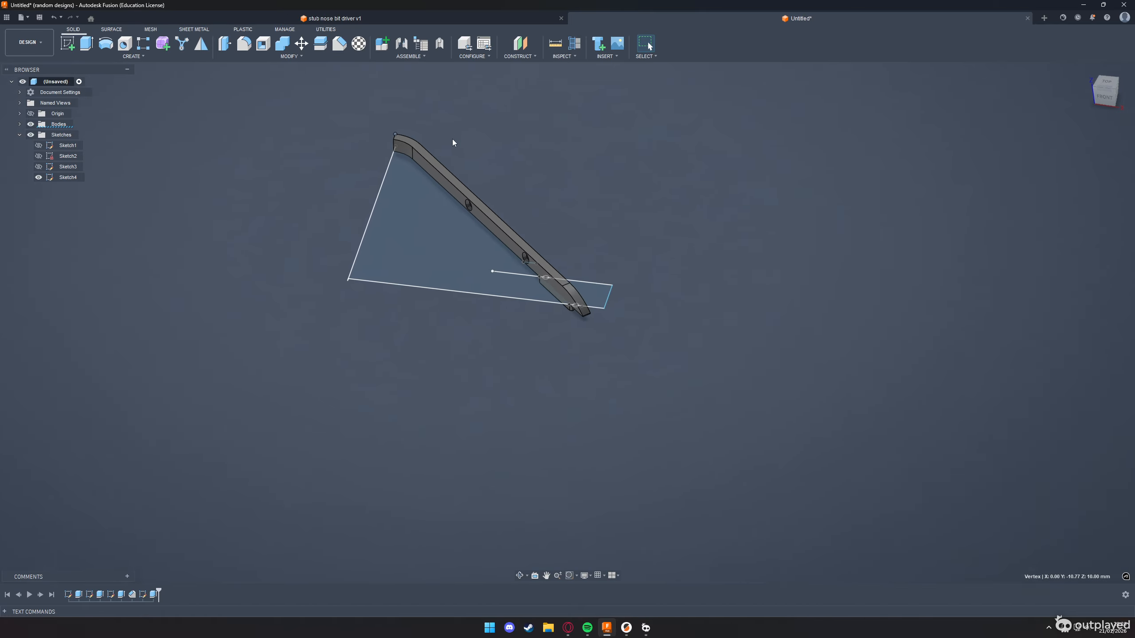
pyautogui.scroll(4, 559, 298)
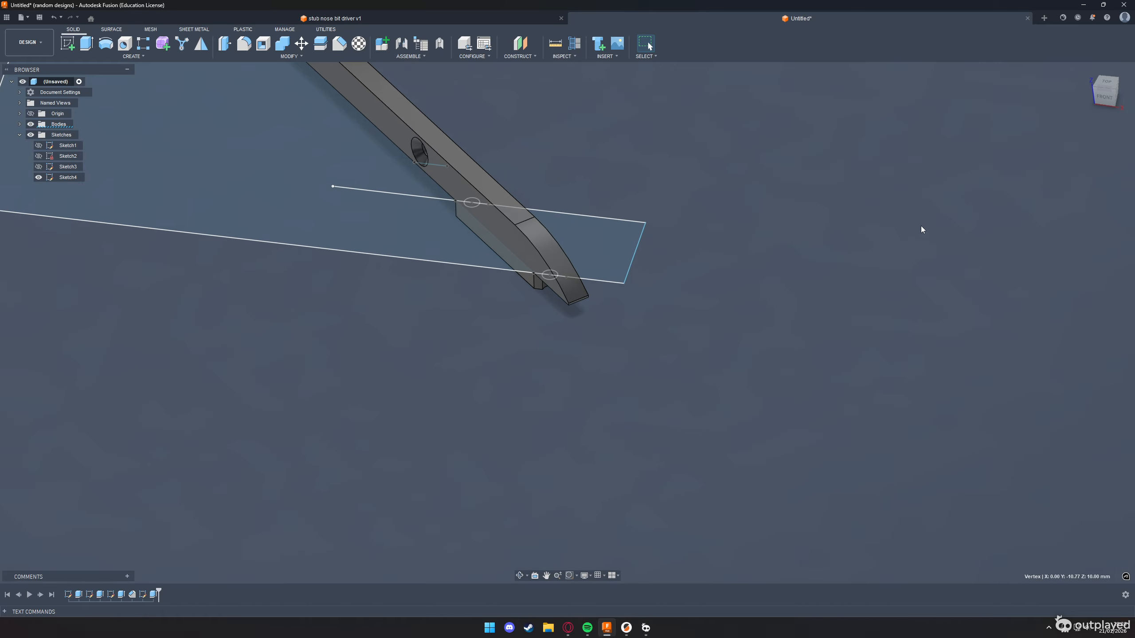
# Start a sketch on the block's small end face and draw a 2 mm line along the rail's underside, inward from the face's upper corner
pyautogui.click(1106, 97)
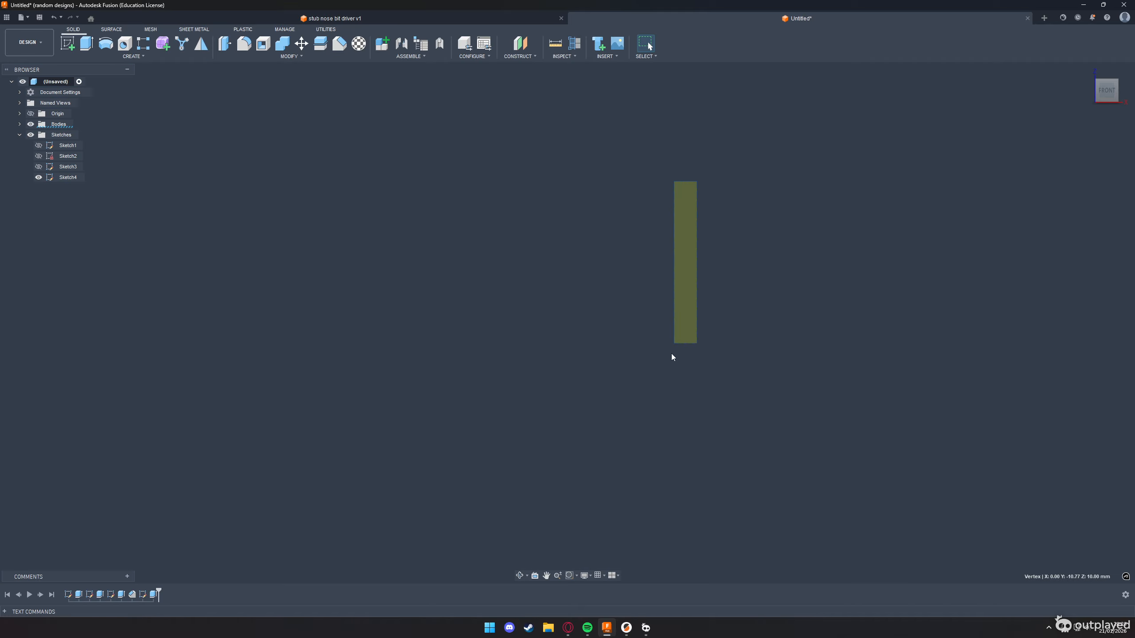
pyautogui.scroll(5, 577, 402)
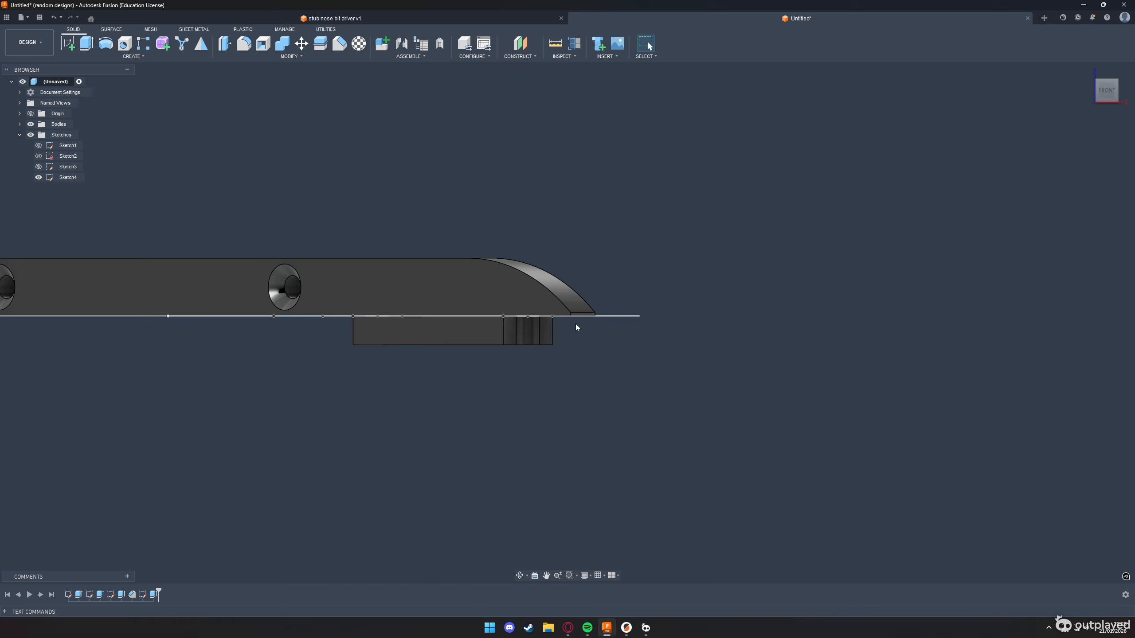
pyautogui.click(549, 336)
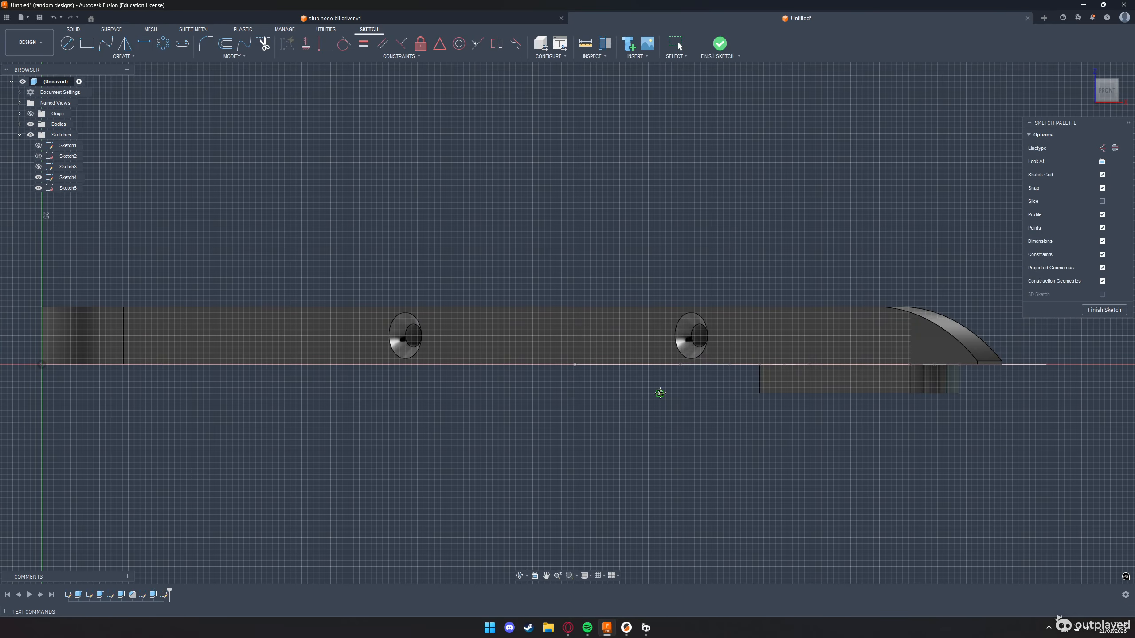
pyautogui.scroll(6, 416, 376)
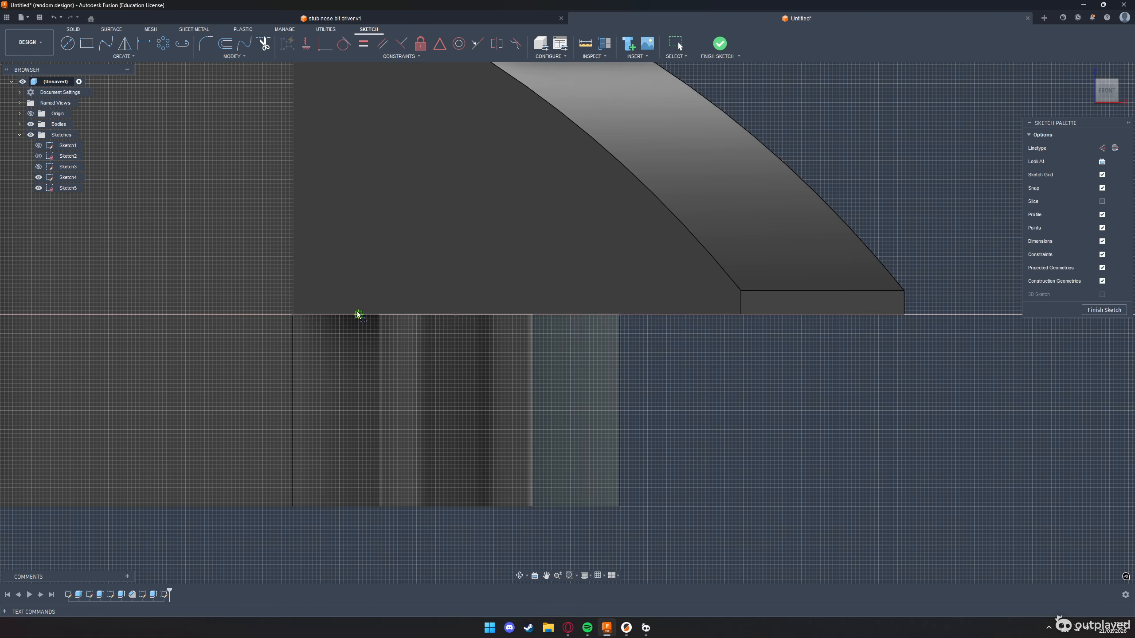
pyautogui.click(532, 315)
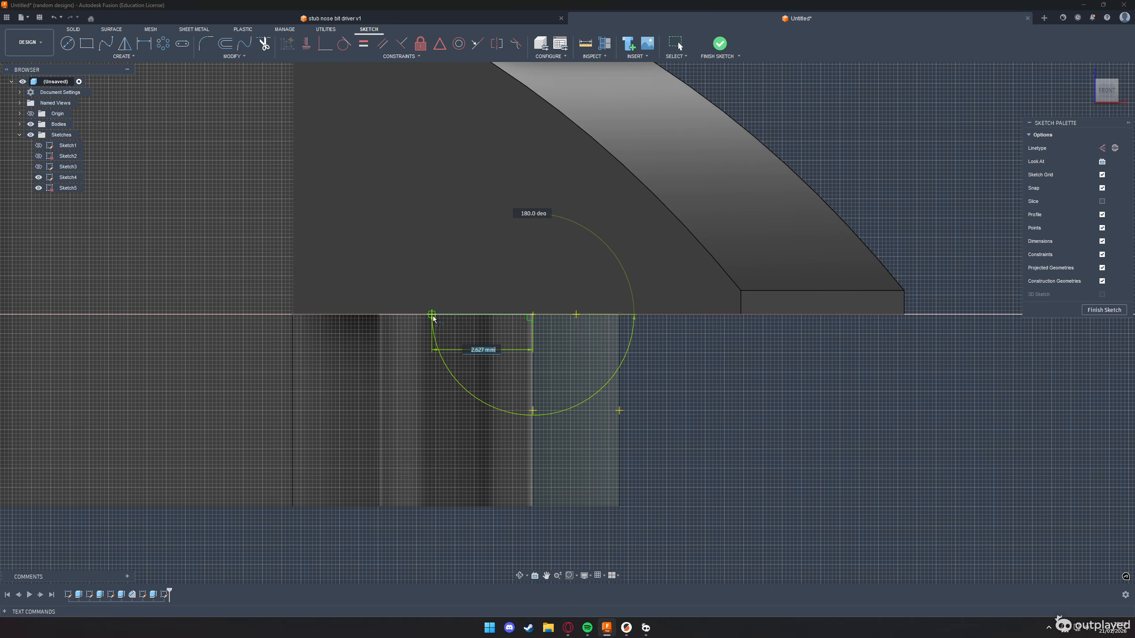
pyautogui.write('2')
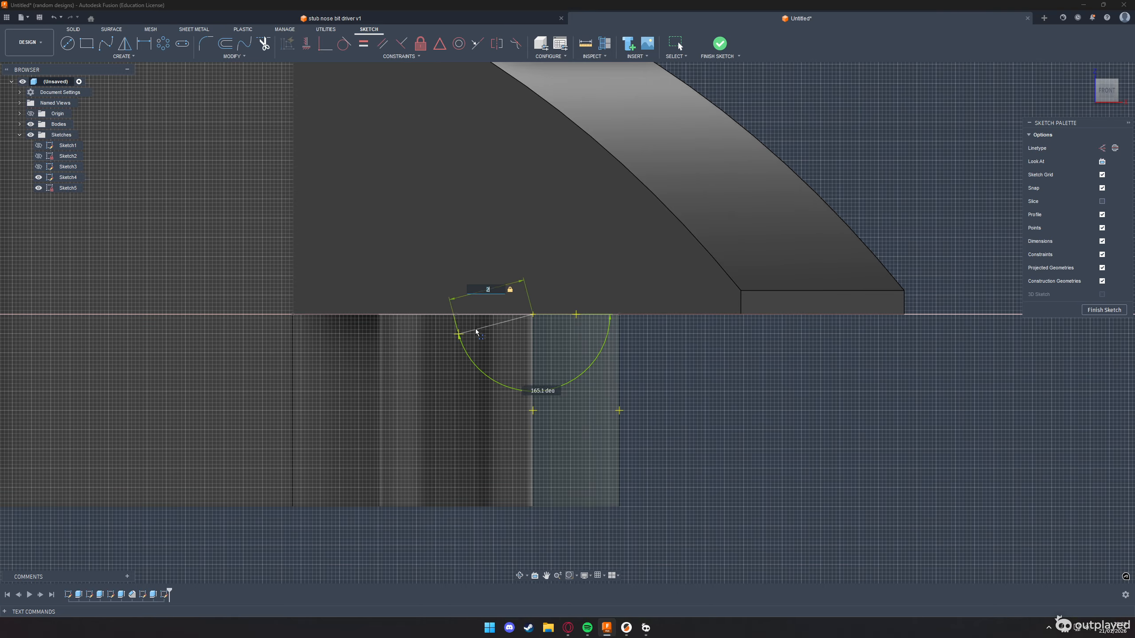
pyautogui.click(459, 318)
pyautogui.press('Escape')
# Check the wire height on the challenge drawing and draw a 30 mm line vertically downward from the 2 mm line's inner end
pyautogui.press('l')
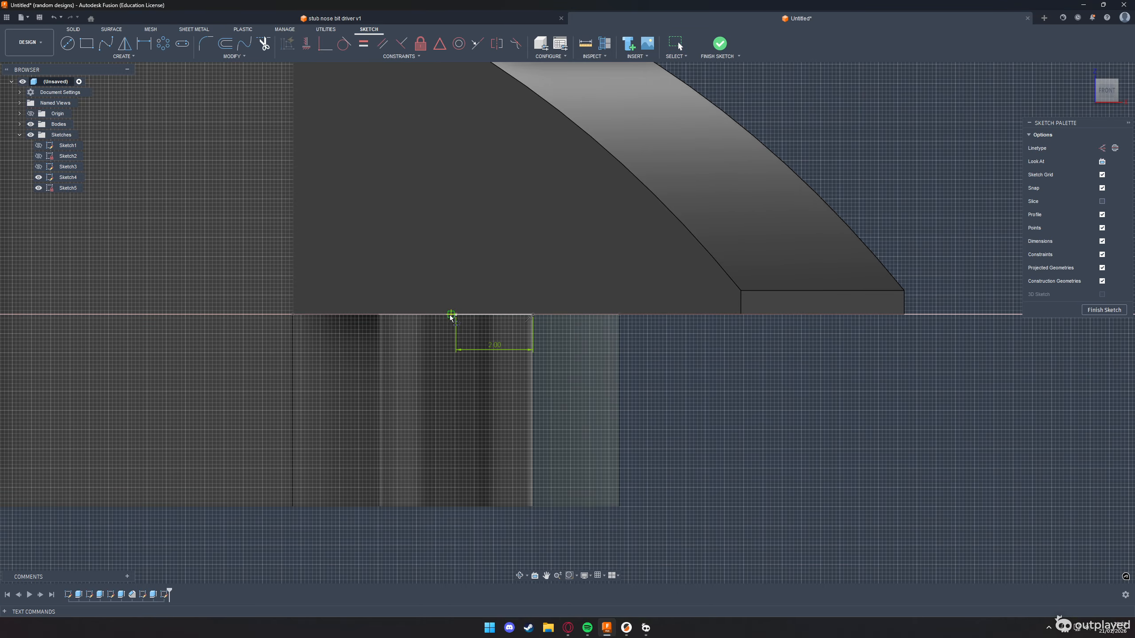
pyautogui.click(455, 315)
pyautogui.moveTo(460, 402); pyautogui.dragTo(456, 332, button='middle')
pyautogui.scroll(-5, 455, 332)
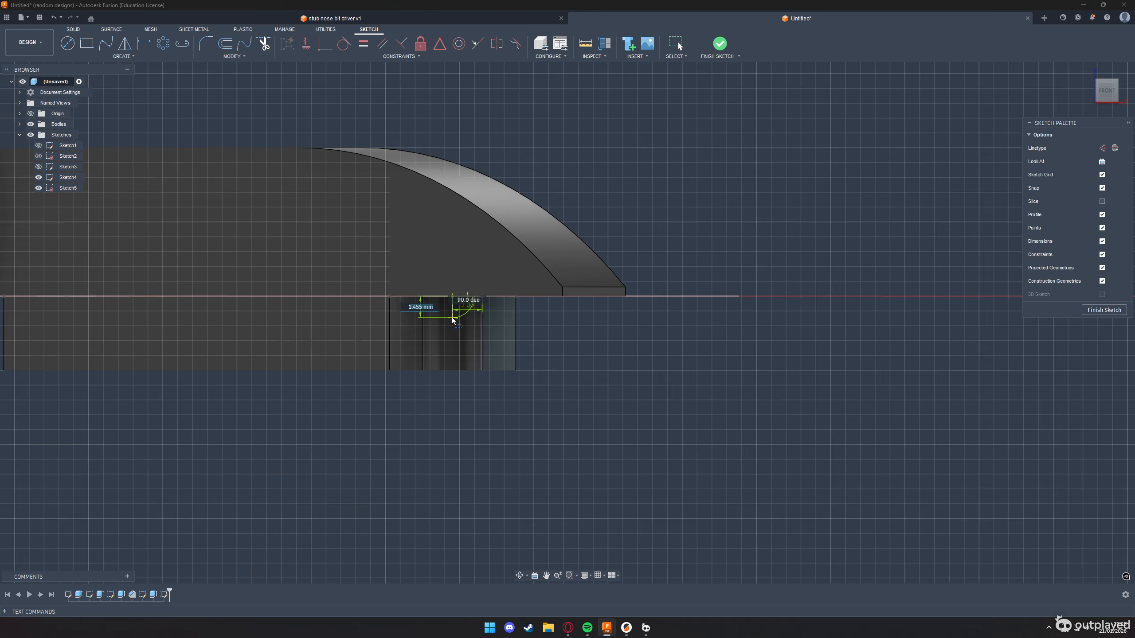
pyautogui.scroll(-1, 452, 318)
pyautogui.hotkey('alt', 'Tab')
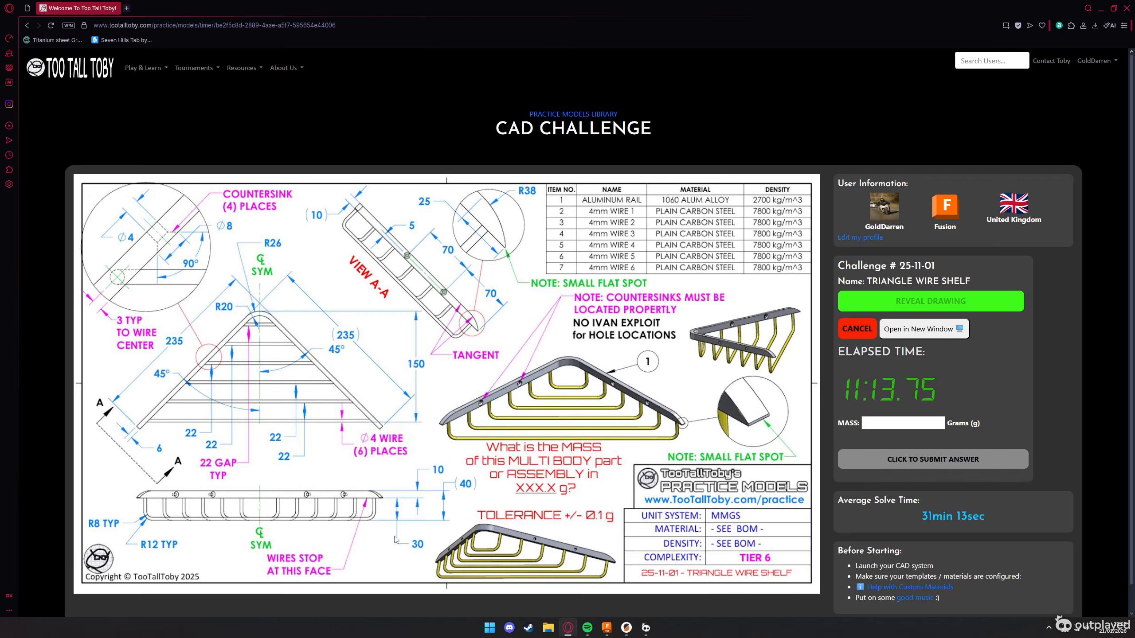
pyautogui.hotkey('alt', 'Tab')
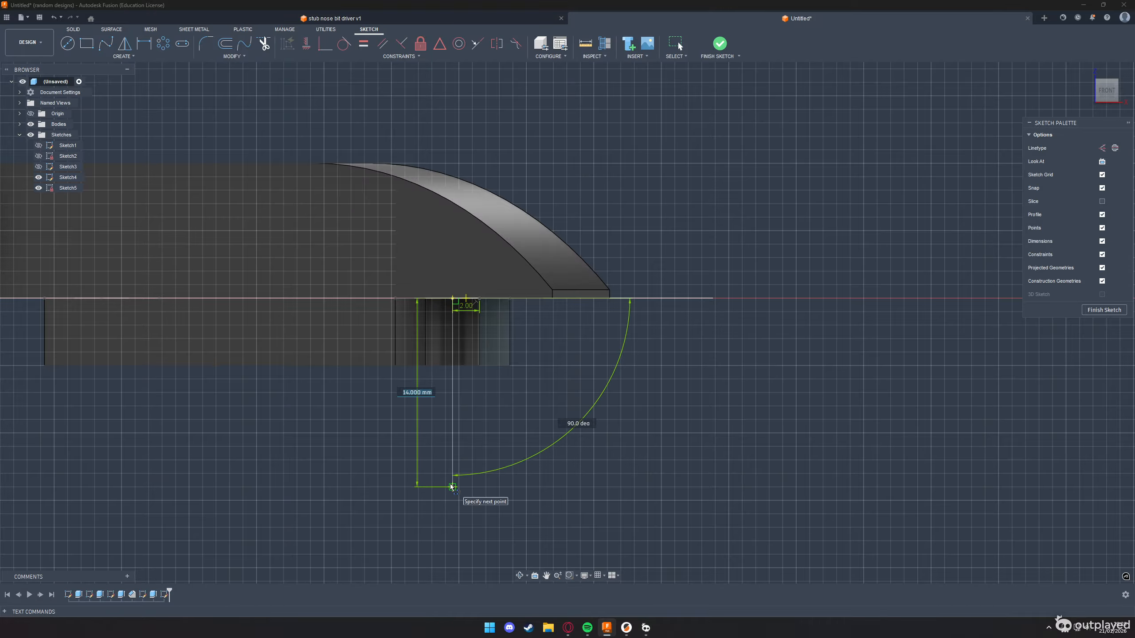
pyautogui.write('30')
pyautogui.press('Return')
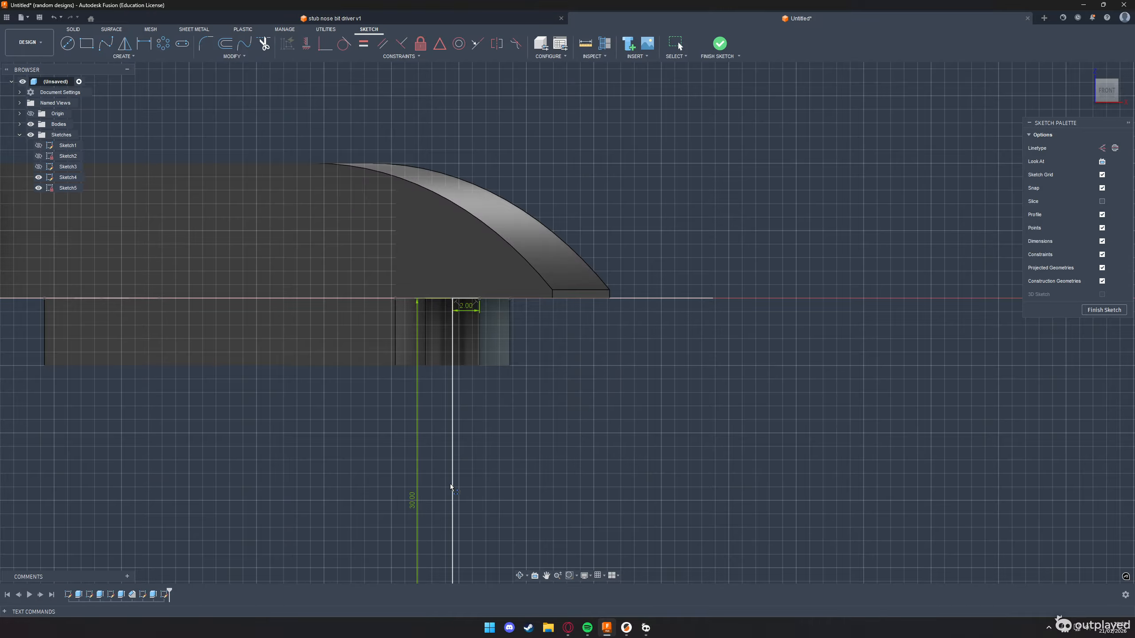
# Recheck the challenge drawing and draw a horizontal line from the vertical line's lower end to the sketch's vertical axis
pyautogui.scroll(-3, 451, 487)
pyautogui.hotkey('alt', 'Tab')
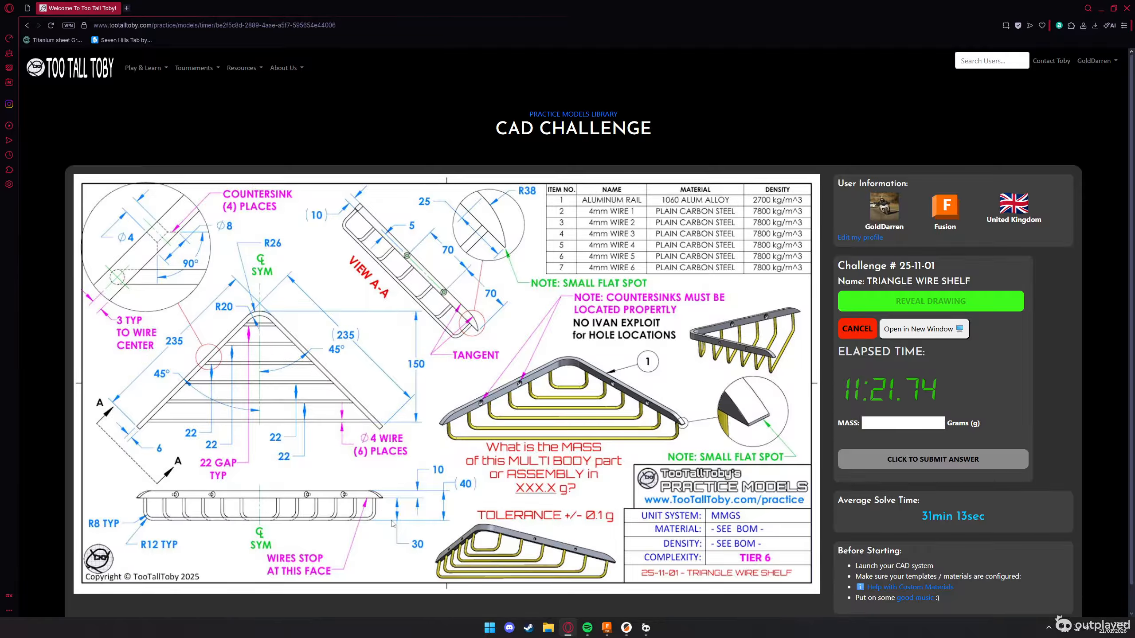
pyautogui.hotkey('alt', 'Tab')
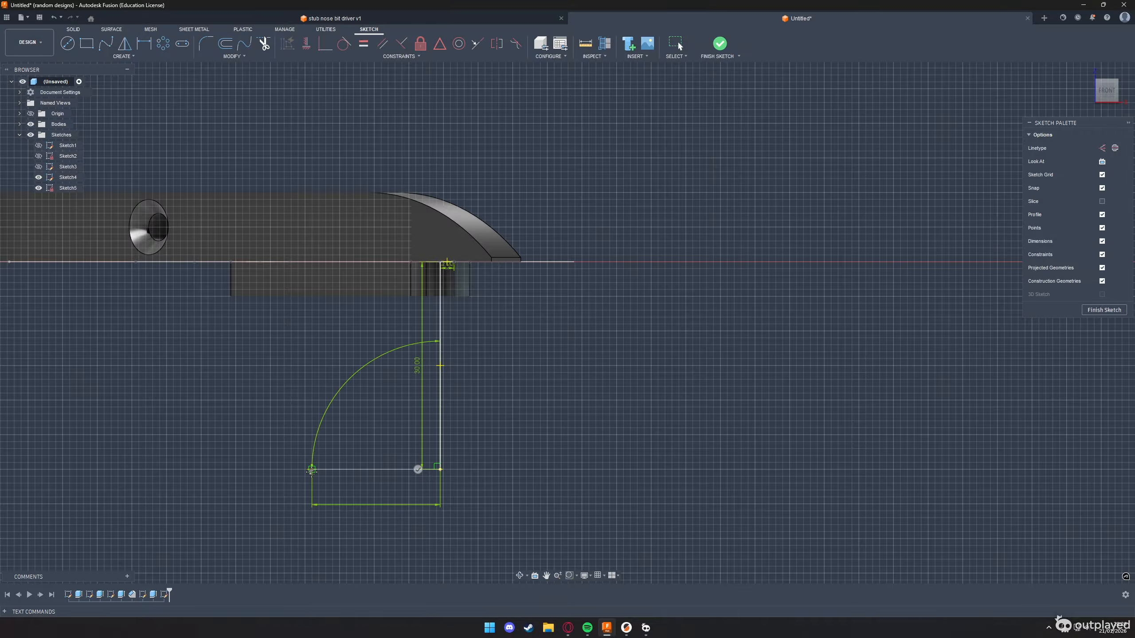
pyautogui.scroll(-3, 354, 475)
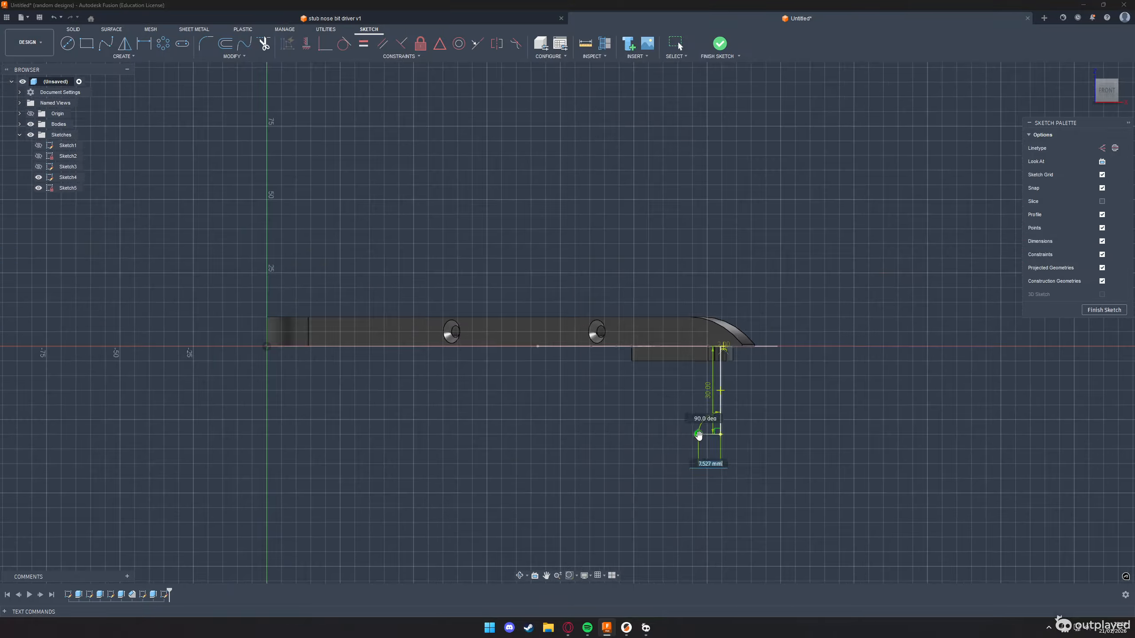
pyautogui.click(267, 434)
pyautogui.scroll(5, 256, 375)
pyautogui.press('Escape')
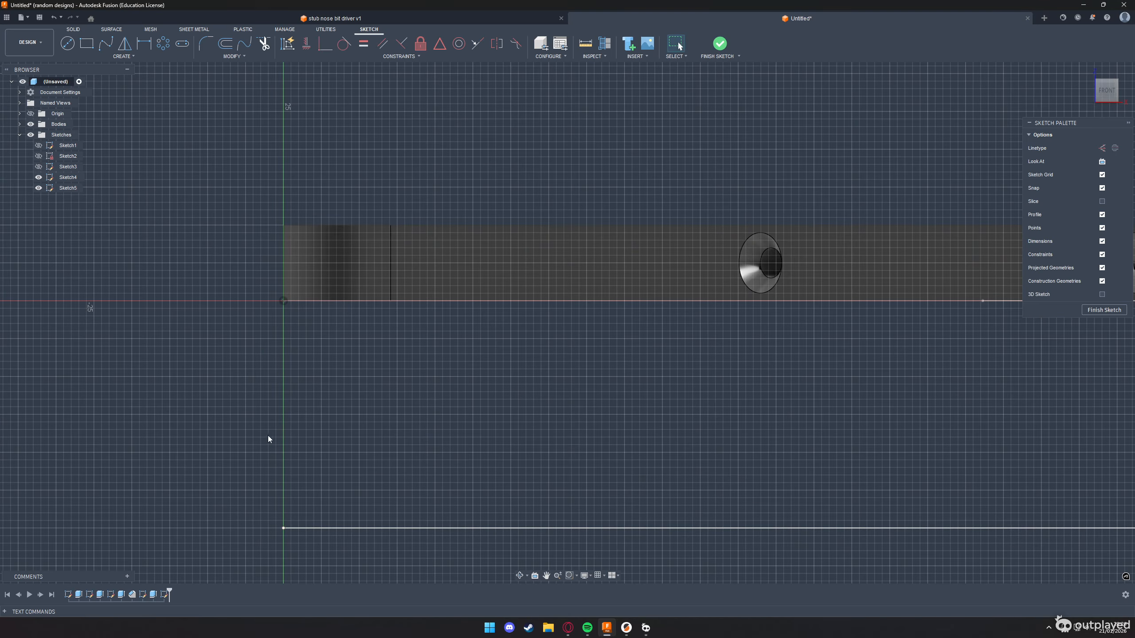
# Look up the wire bend radii on the challenge drawing and fillet the corner between the vertical and horizontal lines with a 10 mm radius
pyautogui.moveTo(728, 431); pyautogui.dragTo(201, 370, button='middle')
pyautogui.scroll(-4, 201, 369)
pyautogui.scroll(4, 672, 430)
pyautogui.scroll(2, 466, 397)
pyautogui.press('f')
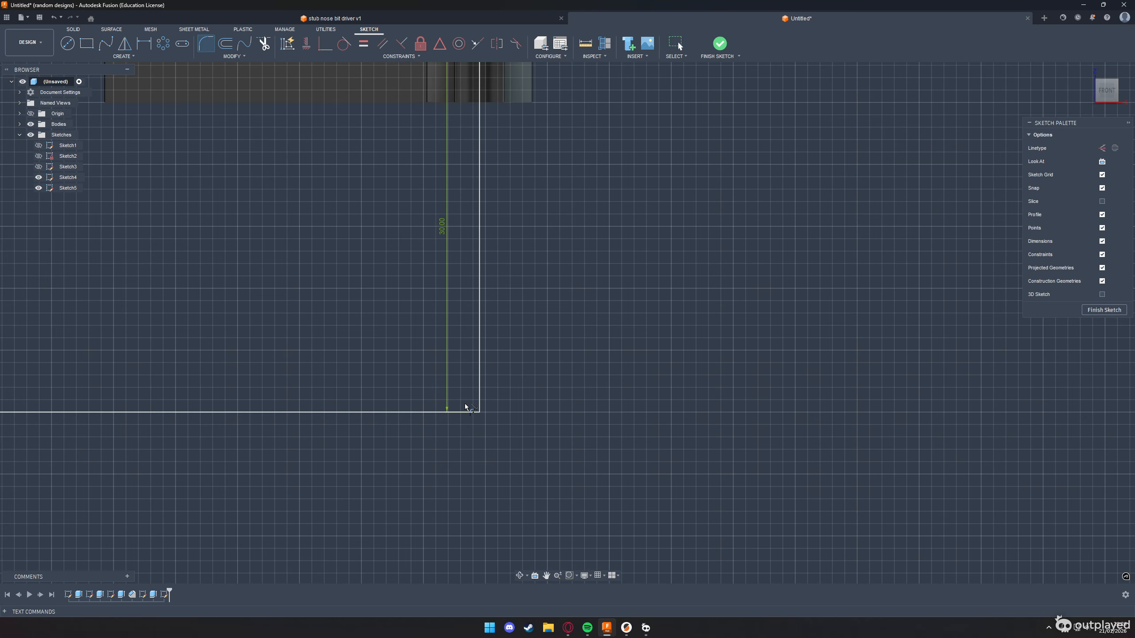
pyautogui.scroll(3, 441, 396)
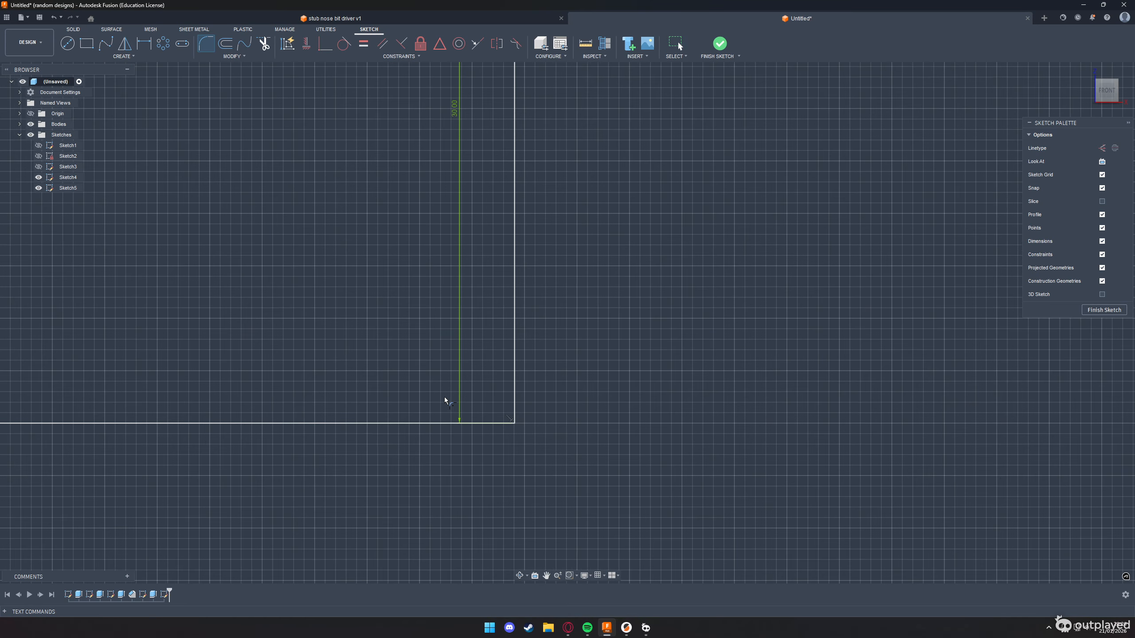
pyautogui.click(515, 428)
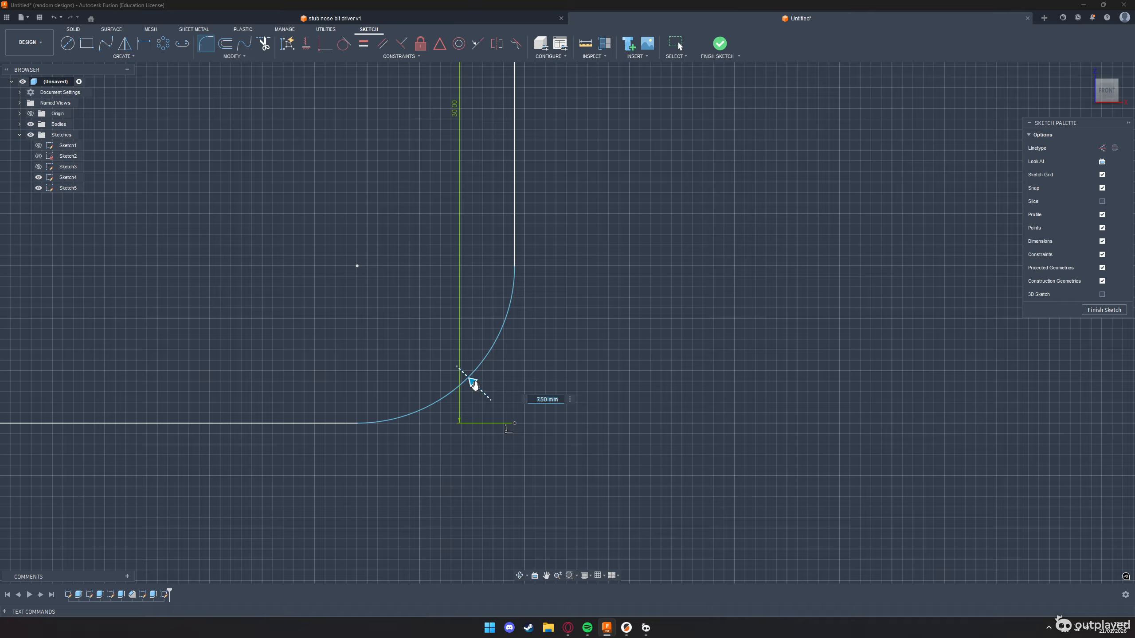
pyautogui.hotkey('alt', 'Tab')
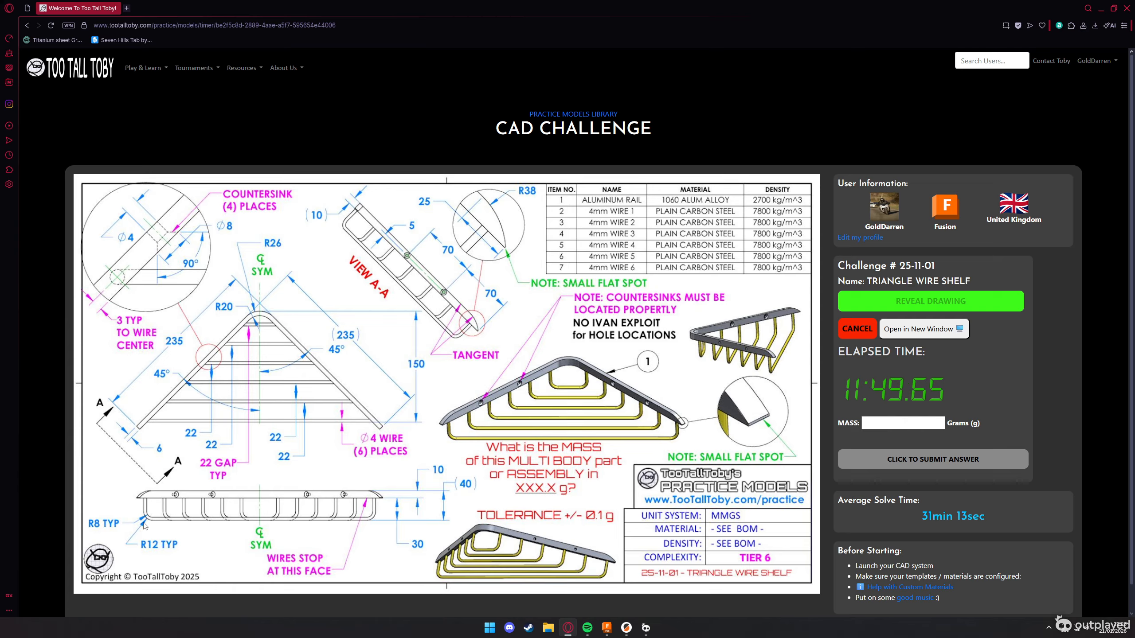
pyautogui.hotkey('alt', 'Tab')
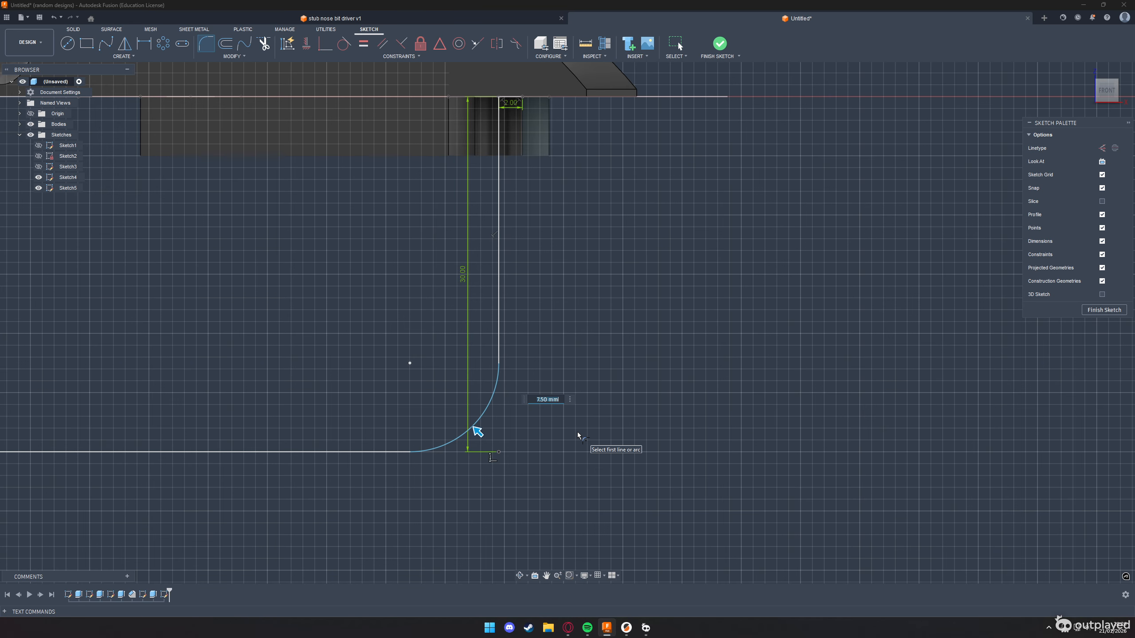
pyautogui.press('Return')
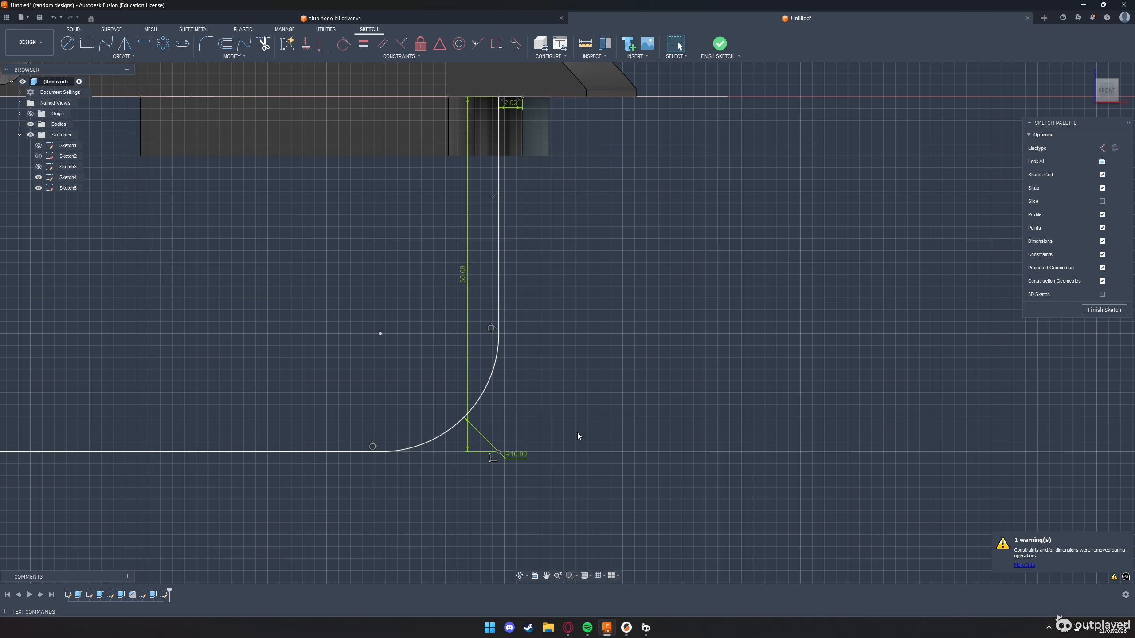
# Compare the filleted wire path with the challenge drawing and finish the sketch
pyautogui.scroll(-2, 559, 426)
pyautogui.scroll(-2, 559, 425)
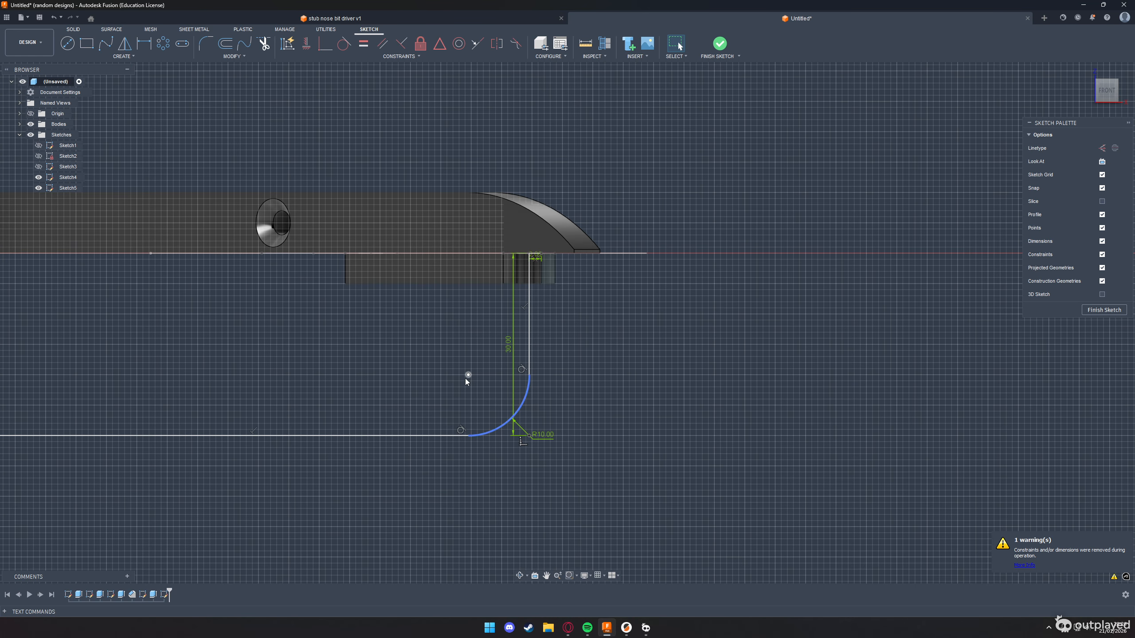
pyautogui.scroll(-3, 590, 441)
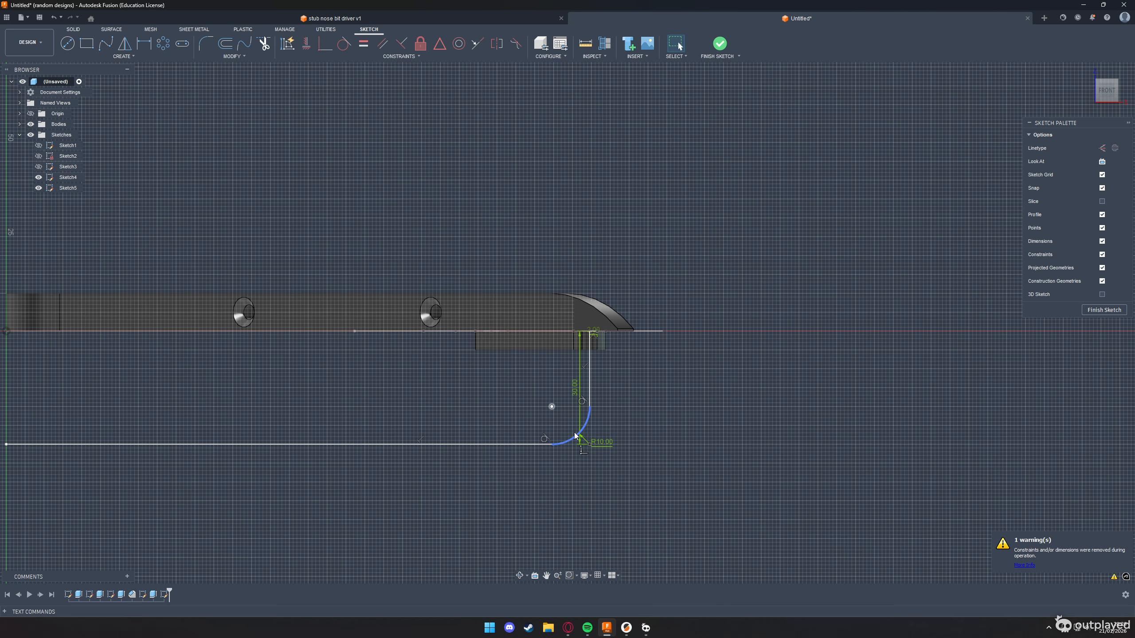
pyautogui.hotkey('alt', 'Tab')
pyautogui.hotkey('alt', 'Tab')
pyautogui.scroll(-3, 633, 397)
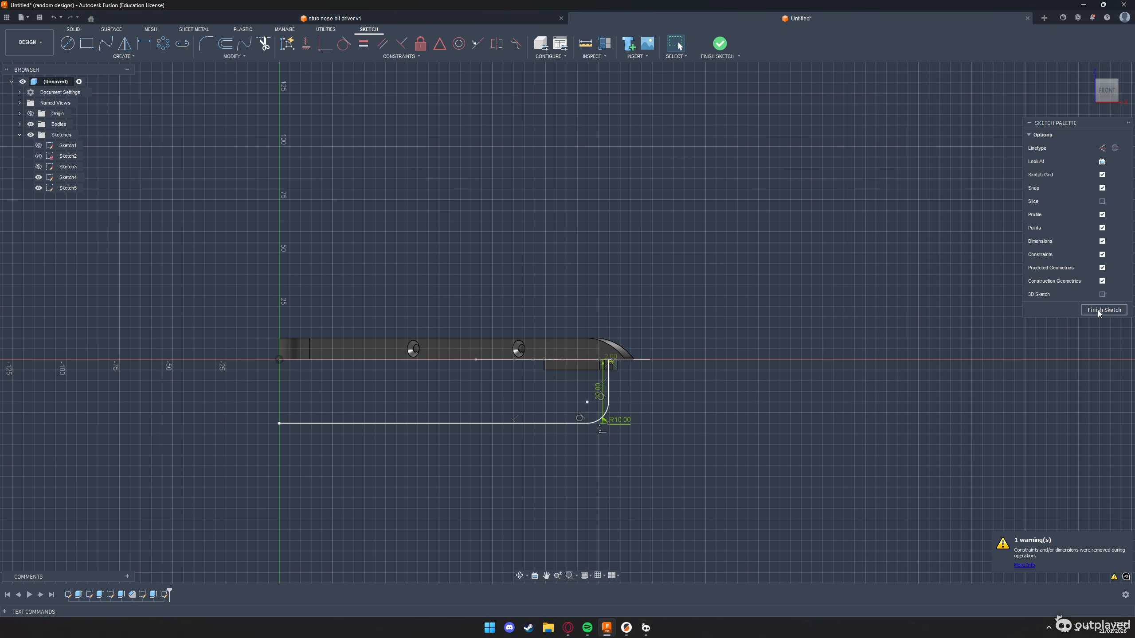
pyautogui.click(1098, 311)
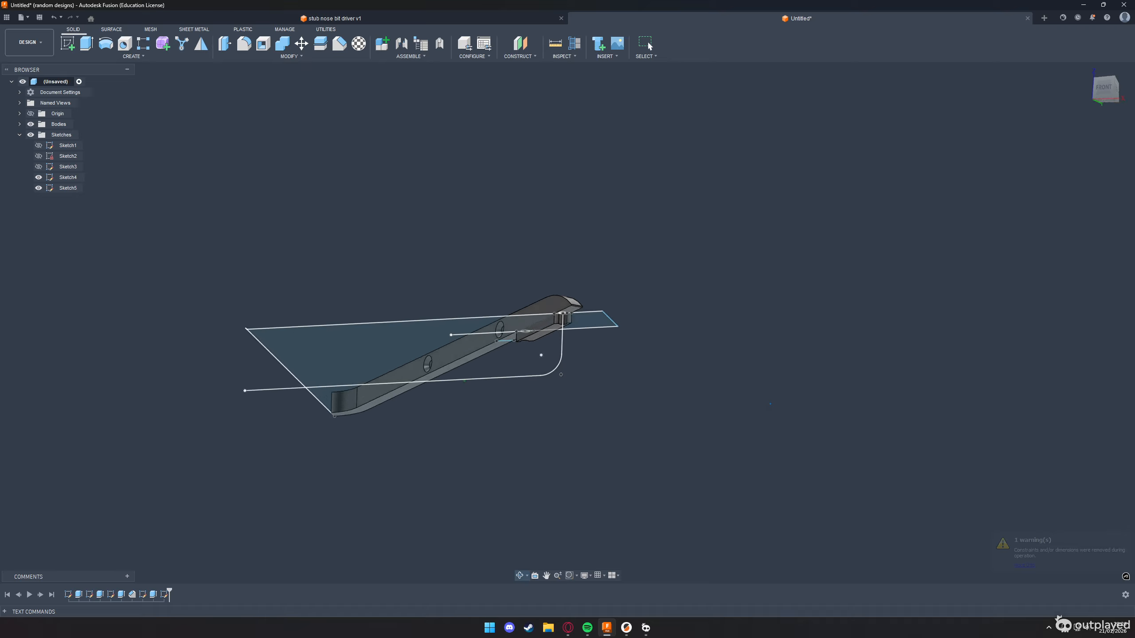
# Cut away the block under the rail by extruding its underside face -5 mm
pyautogui.click(488, 274)
pyautogui.press('e')
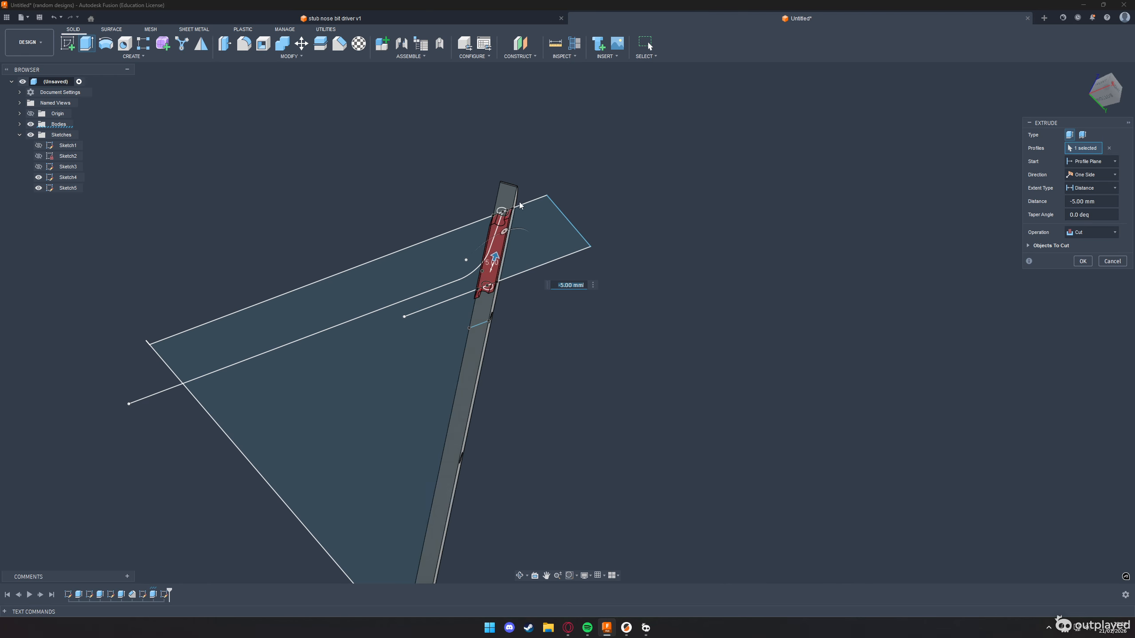
pyautogui.click(1082, 261)
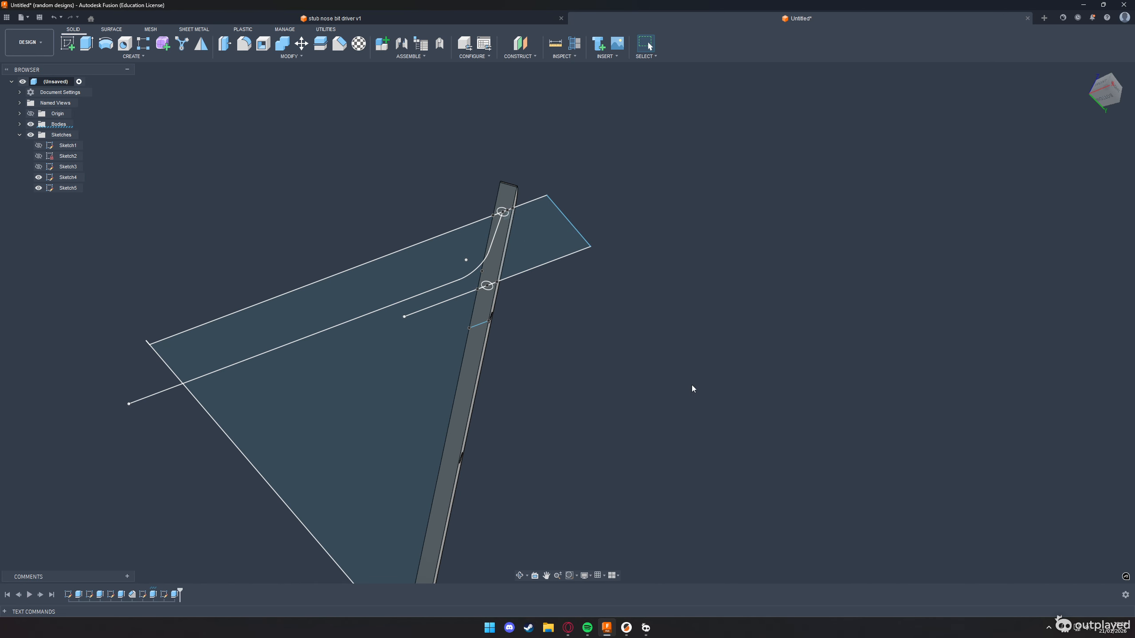
# Hide Sketch4 and delete the short 2 mm line at the upper end of the wire path
pyautogui.click(39, 179)
pyautogui.click(1102, 85)
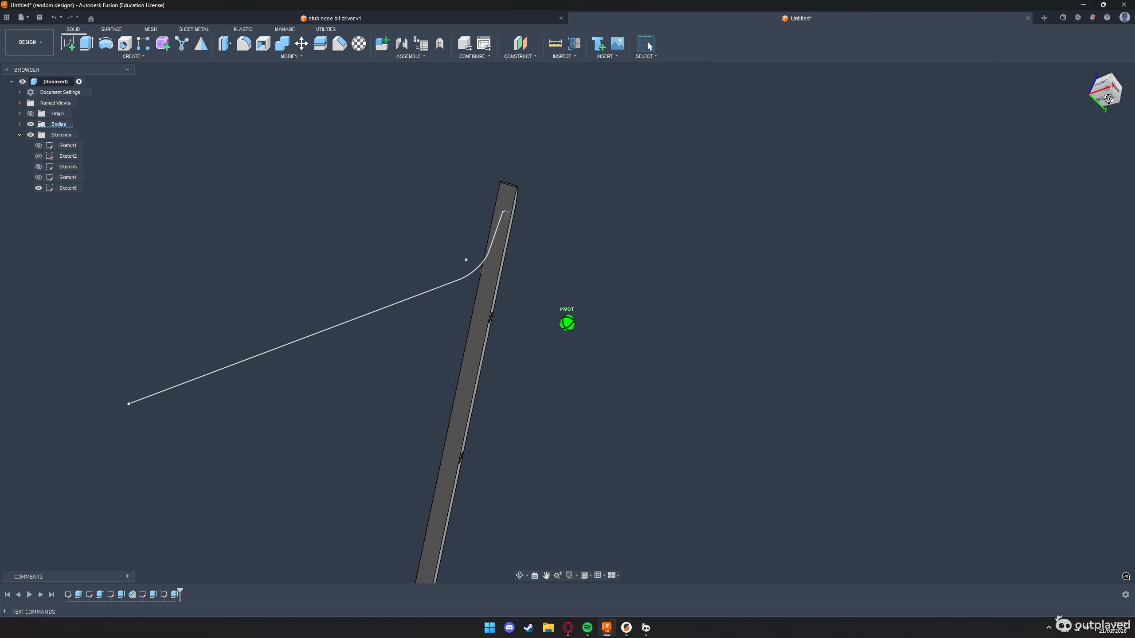
pyautogui.keyDown('shift'); pyautogui.moveTo(573, 234); pyautogui.dragTo(574, 243, button='middle'); pyautogui.keyUp('shift')
pyautogui.scroll(3, 503, 256)
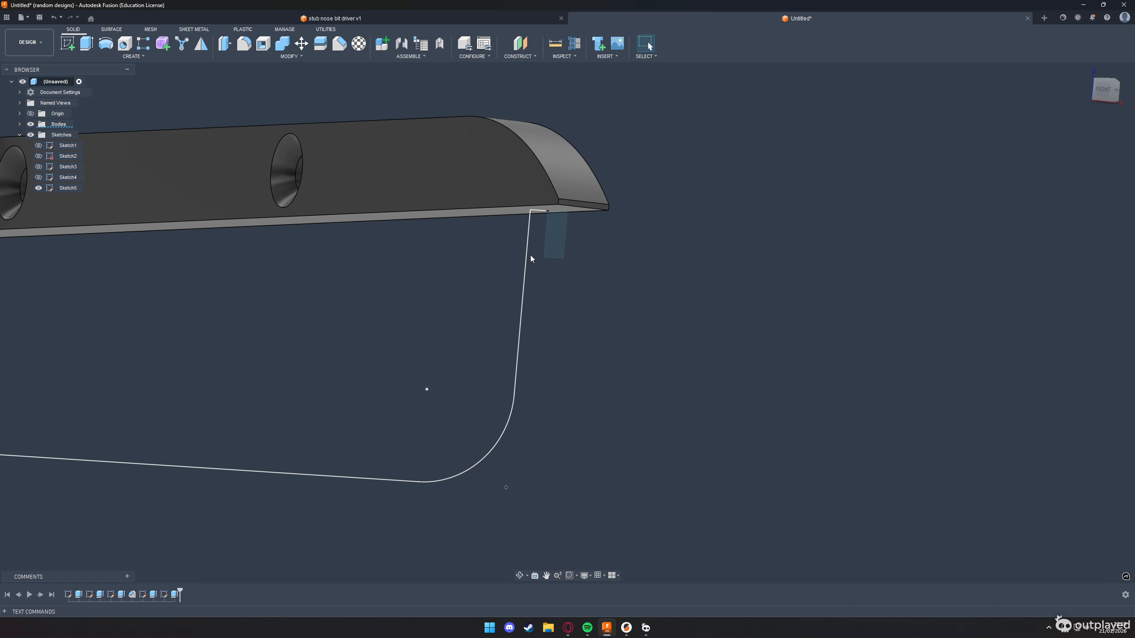
pyautogui.click(535, 210)
pyautogui.rightClick(536, 211)
pyautogui.click(507, 197)
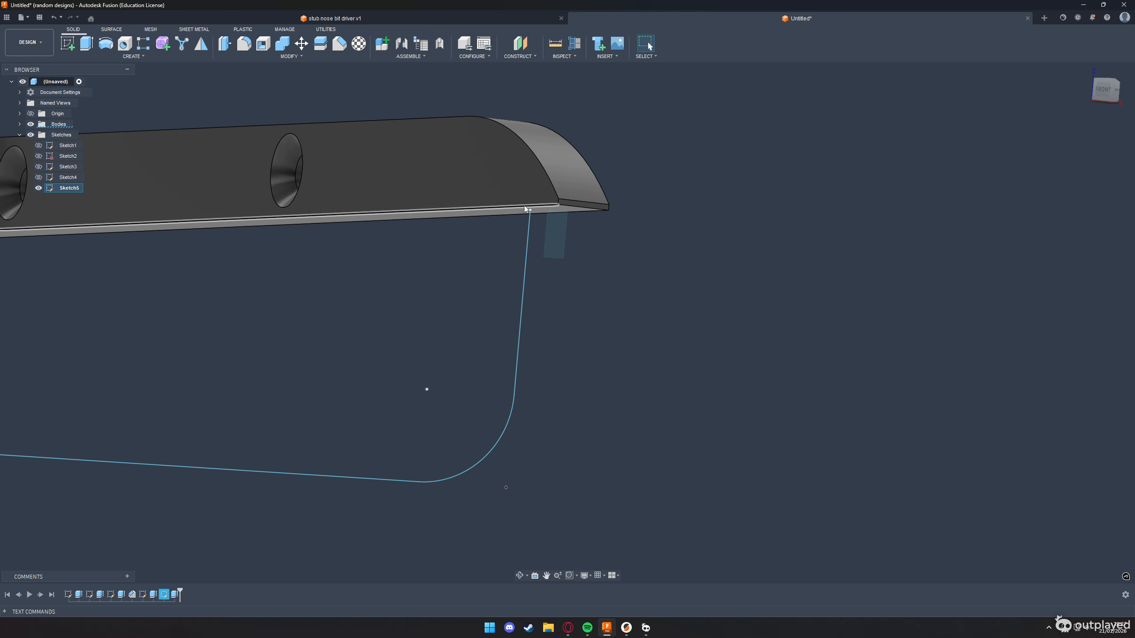
# Create a solid circular pipe with a 4 mm section along the filleted wire path as a new body
pyautogui.scroll(-2, 551, 236)
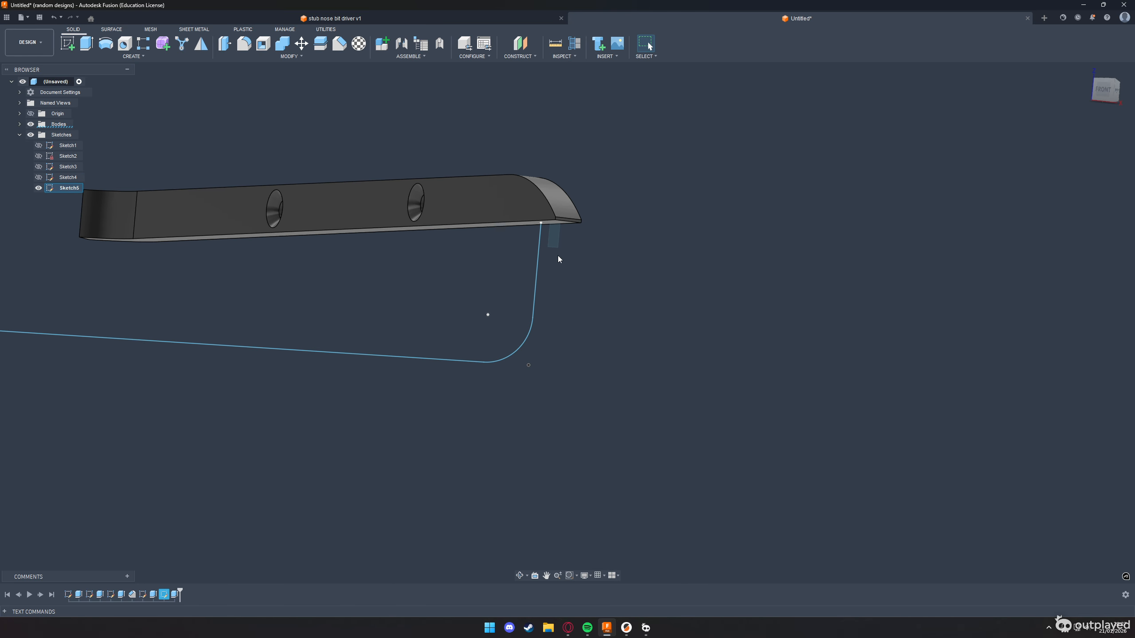
pyautogui.click(131, 57)
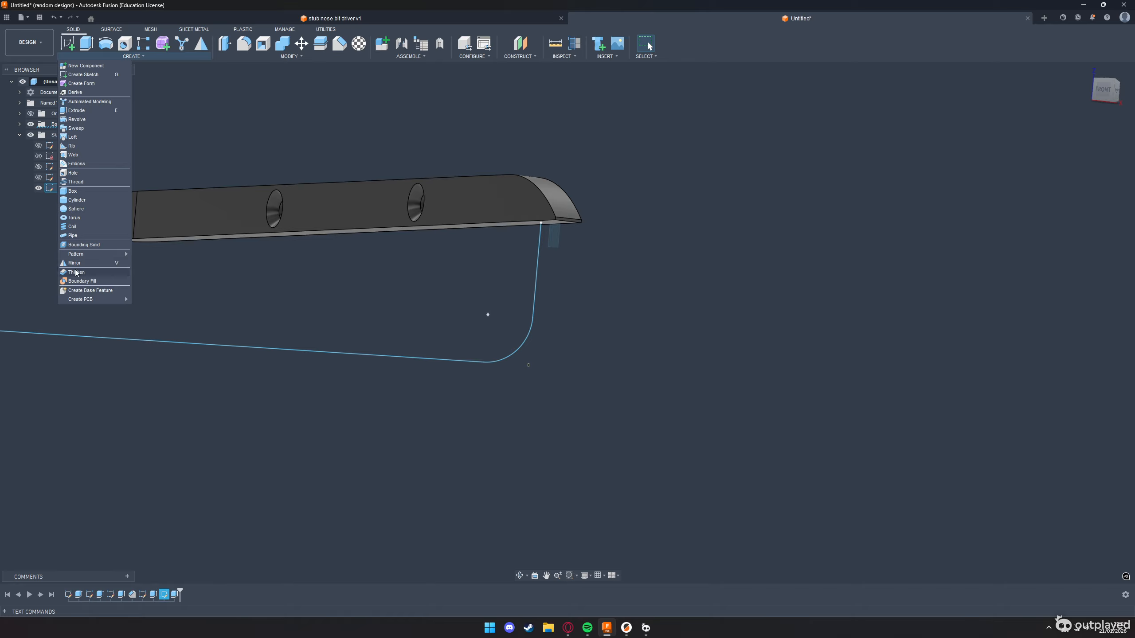
pyautogui.click(81, 235)
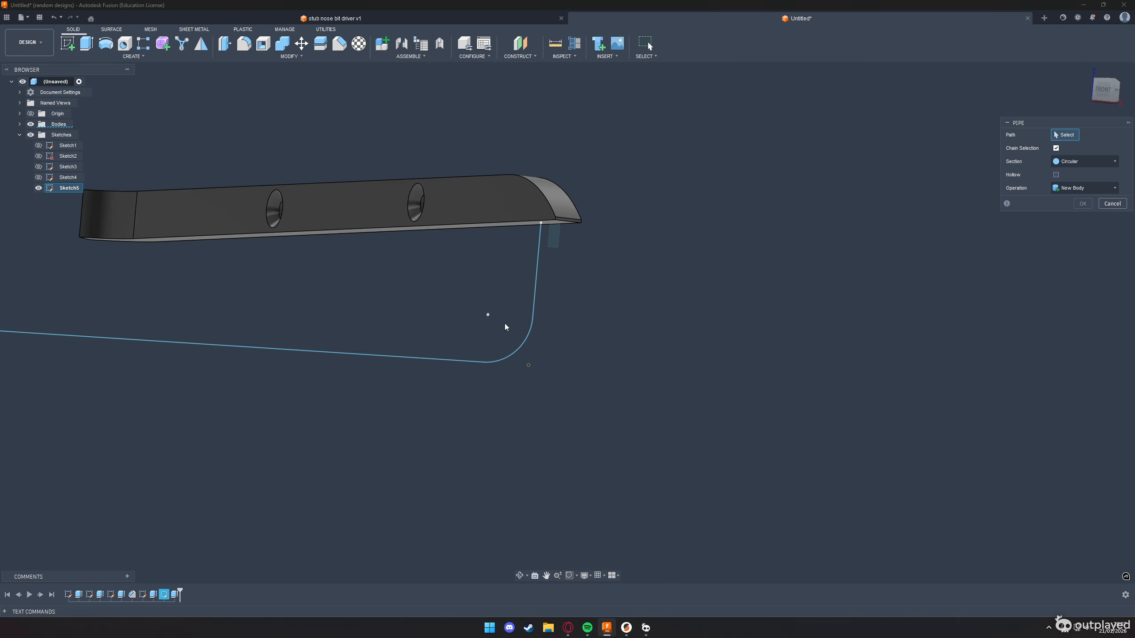
pyautogui.click(534, 297)
pyautogui.scroll(-2, 528, 302)
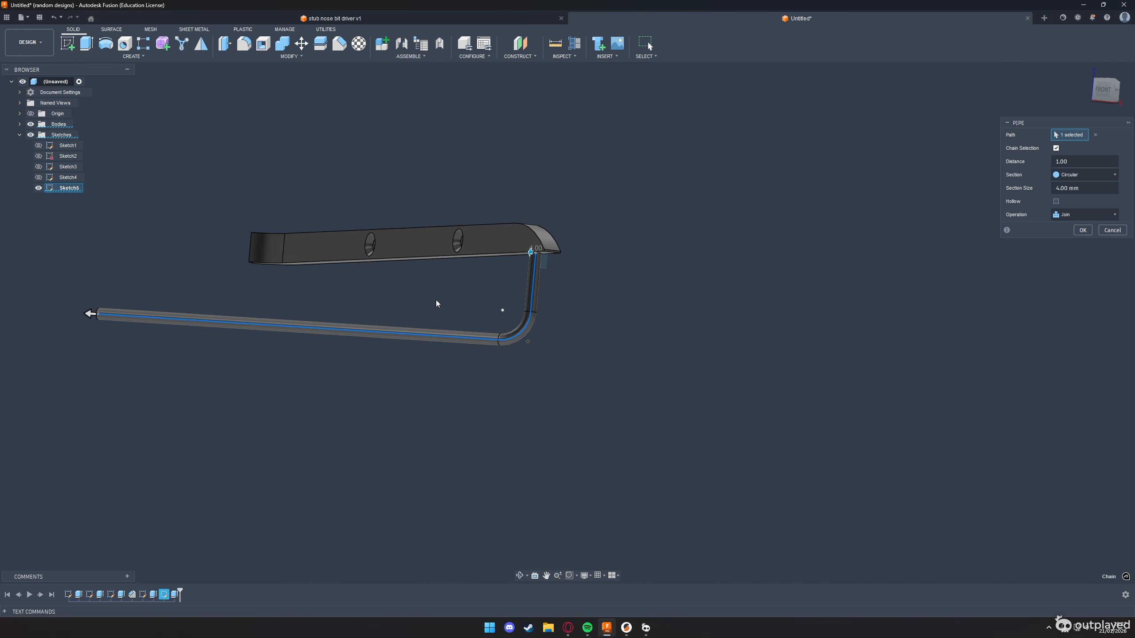
pyautogui.moveTo(1103, 104); pyautogui.dragTo(1099, 96)
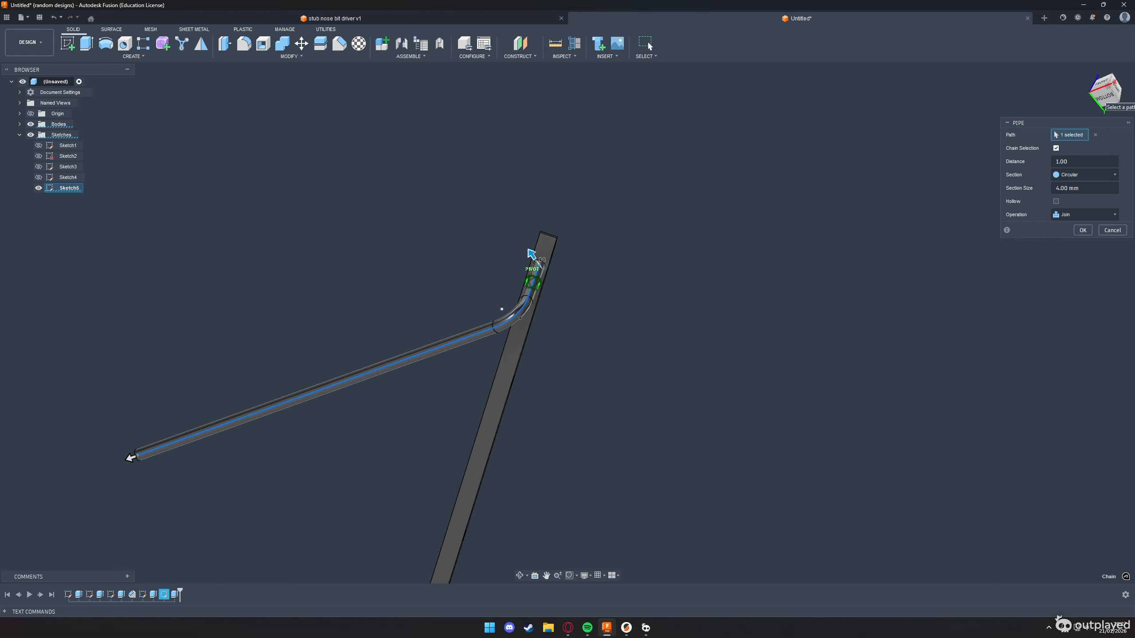
pyautogui.click(1086, 215)
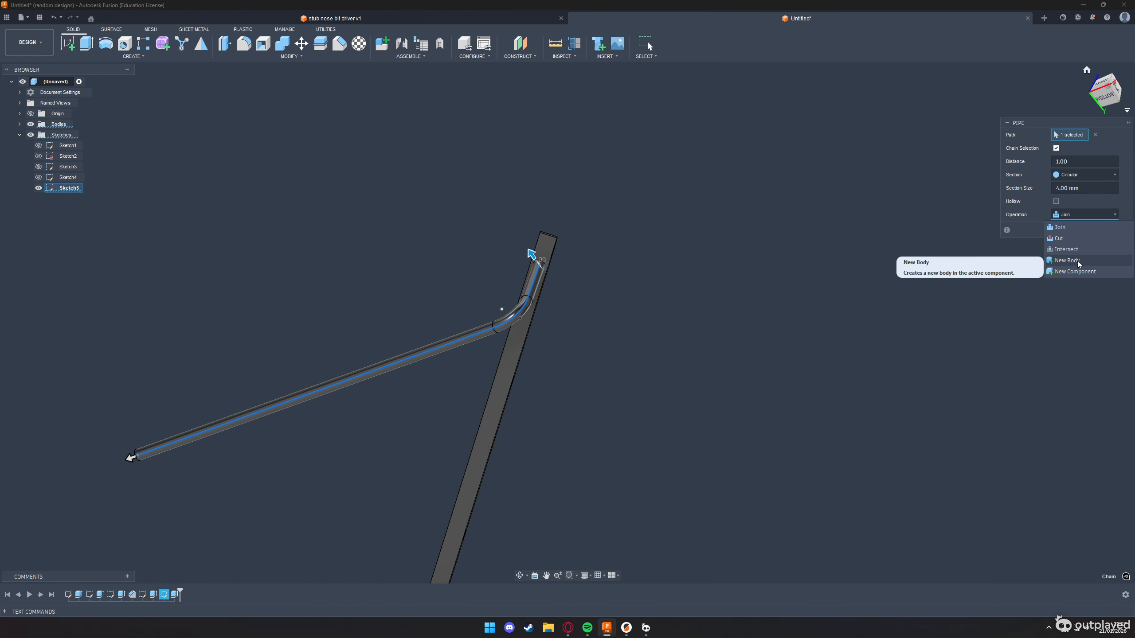
pyautogui.hotkey('alt', 'Tab')
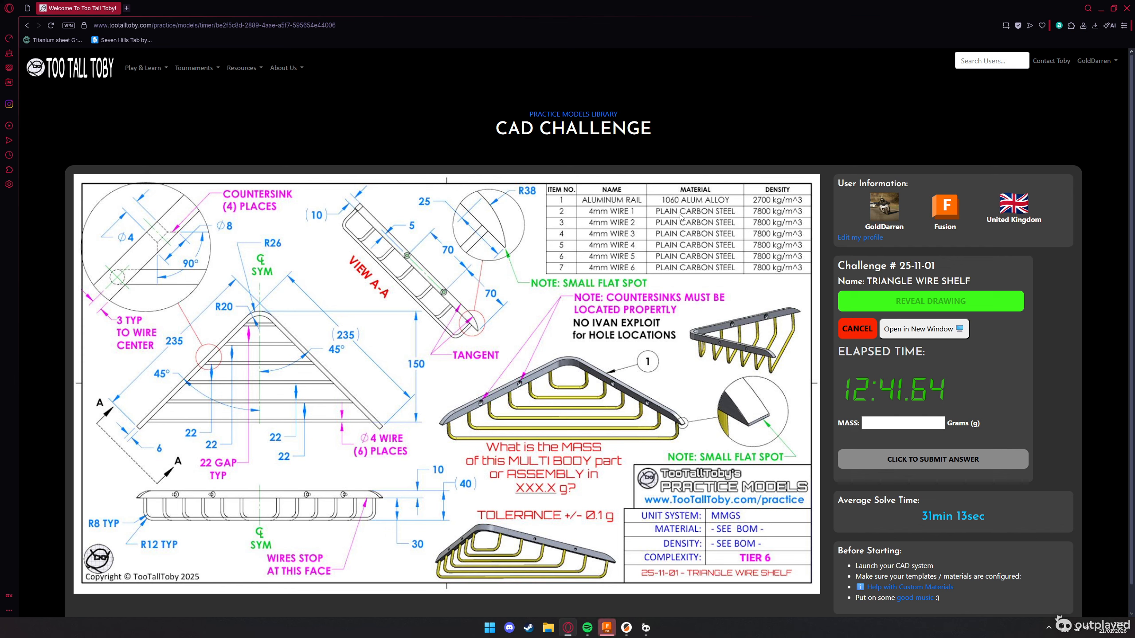
pyautogui.hotkey('alt', 'Tab')
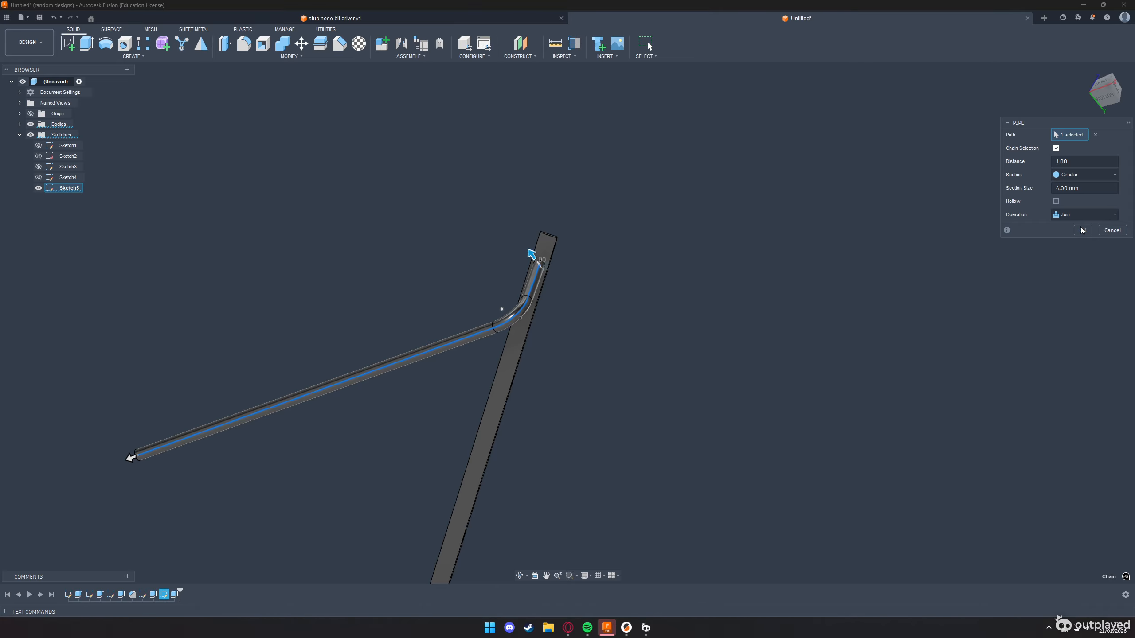
pyautogui.click(1094, 217)
pyautogui.click(1077, 260)
pyautogui.click(1082, 230)
# Start a rectangular pattern of the wire body, using the rail's long lower edge as the pattern direction
pyautogui.scroll(-4, 414, 324)
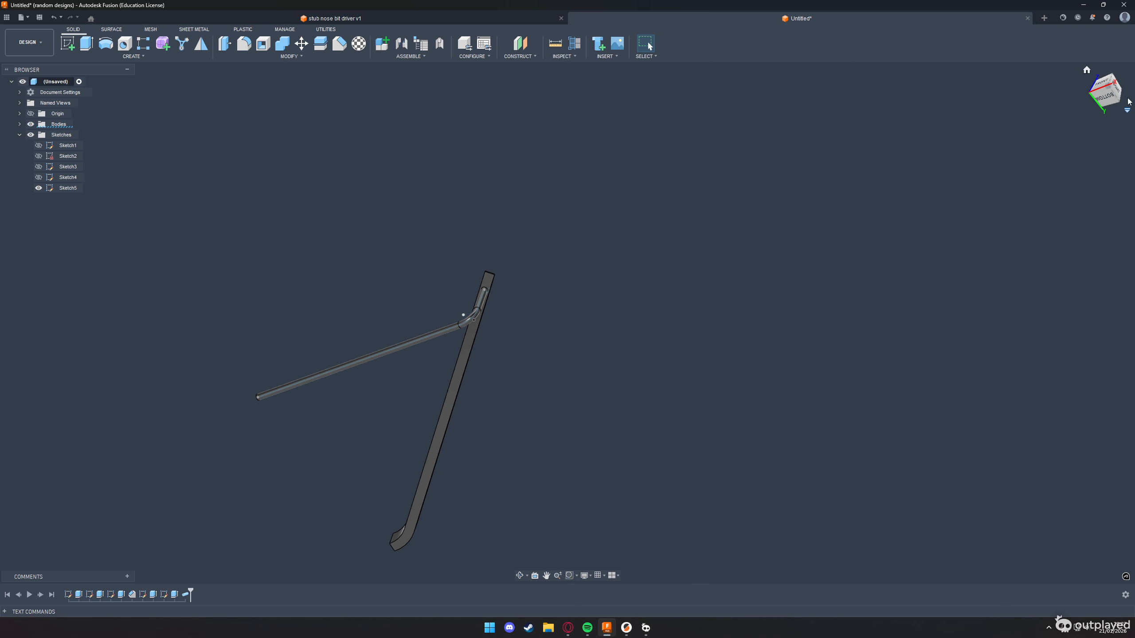
pyautogui.moveTo(1113, 89); pyautogui.dragTo(964, 143)
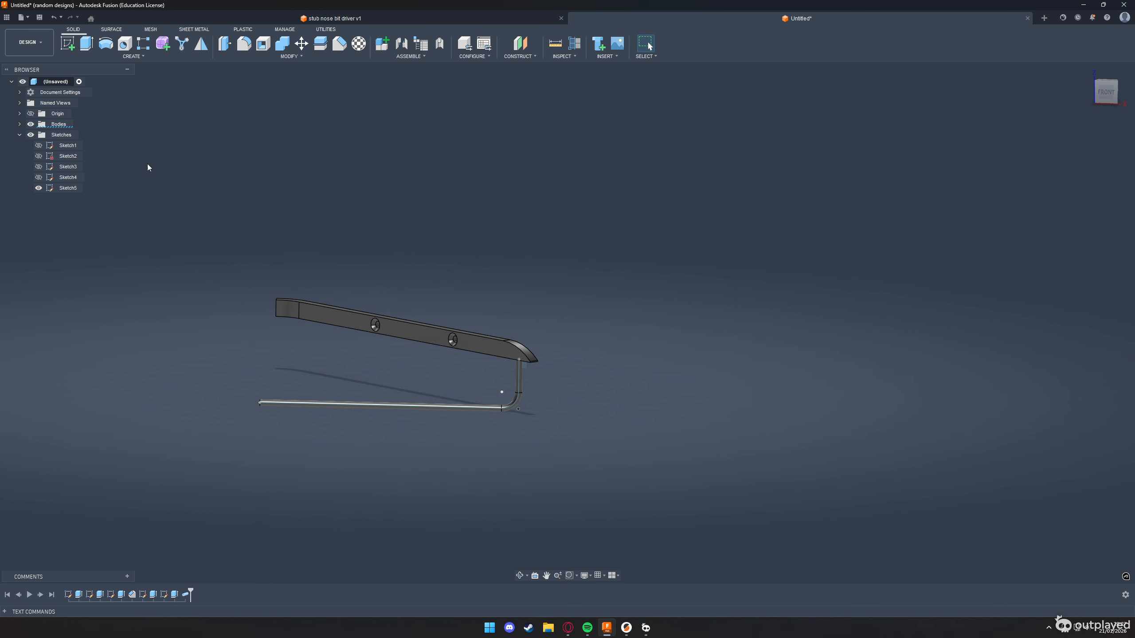
pyautogui.click(155, 57)
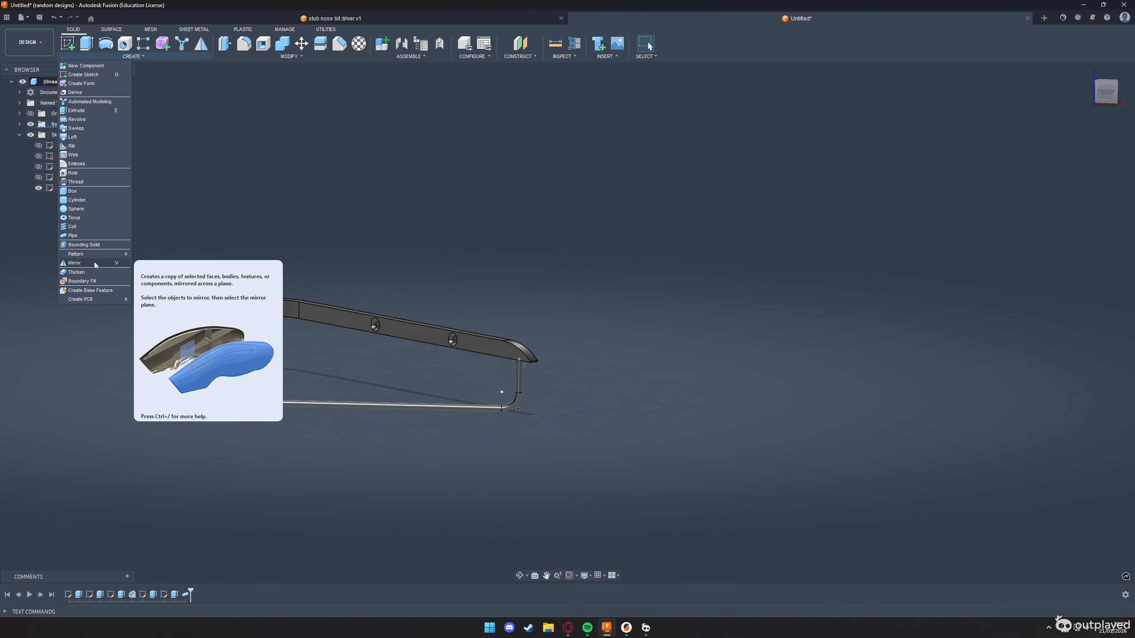
pyautogui.moveTo(98, 254)
pyautogui.click(145, 254)
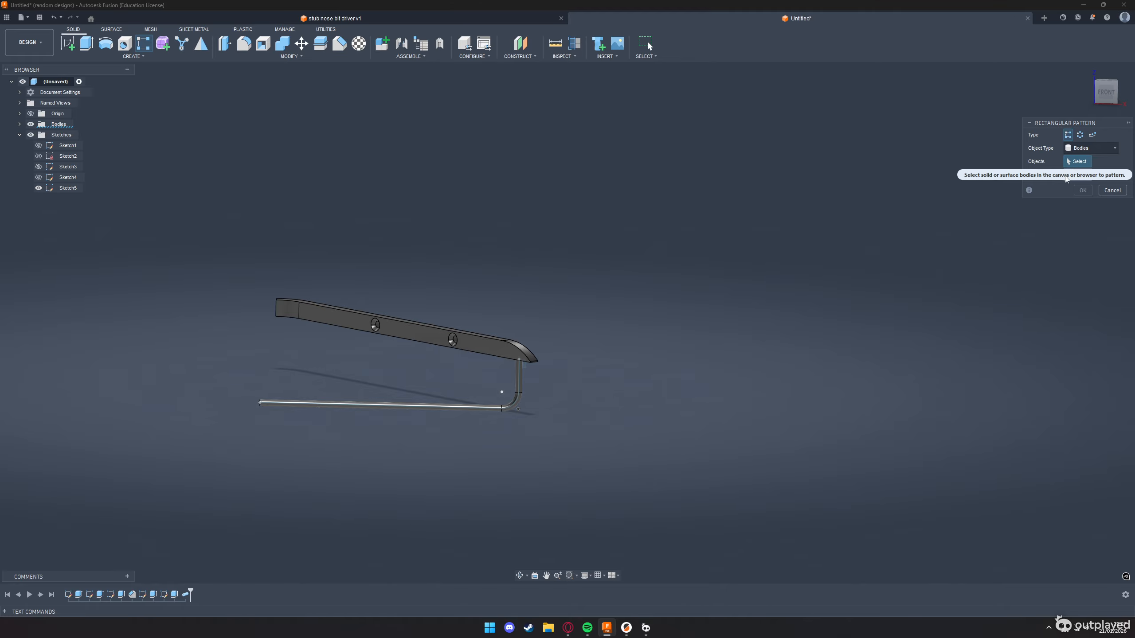
pyautogui.click(520, 389)
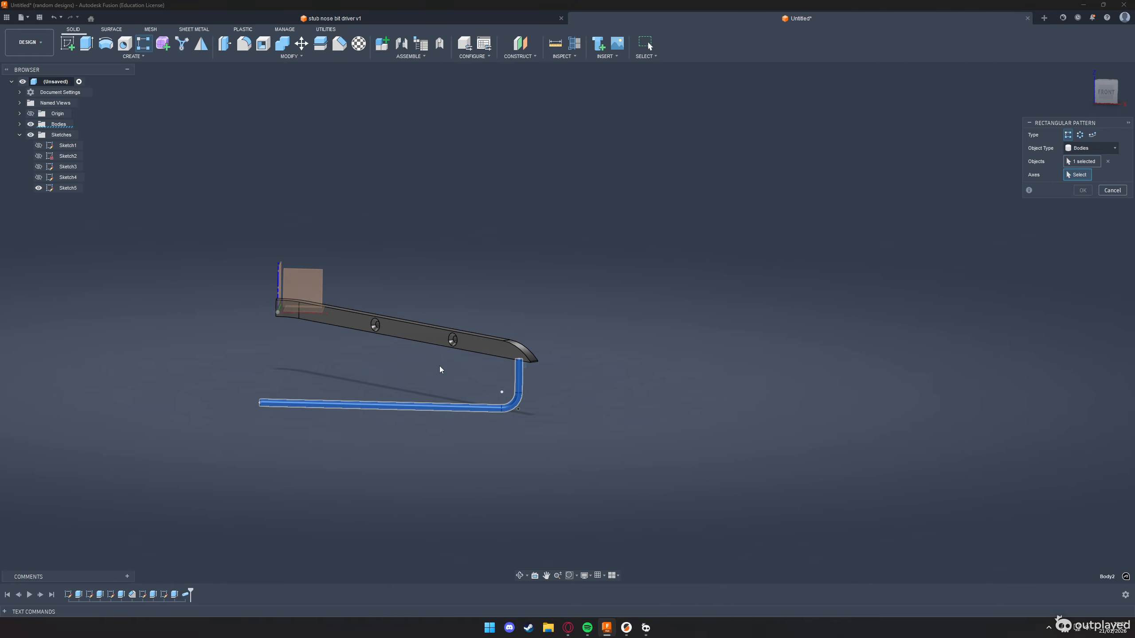
pyautogui.keyDown('shift'); pyautogui.moveTo(441, 372); pyautogui.dragTo(420, 390, button='middle'); pyautogui.keyUp('shift')
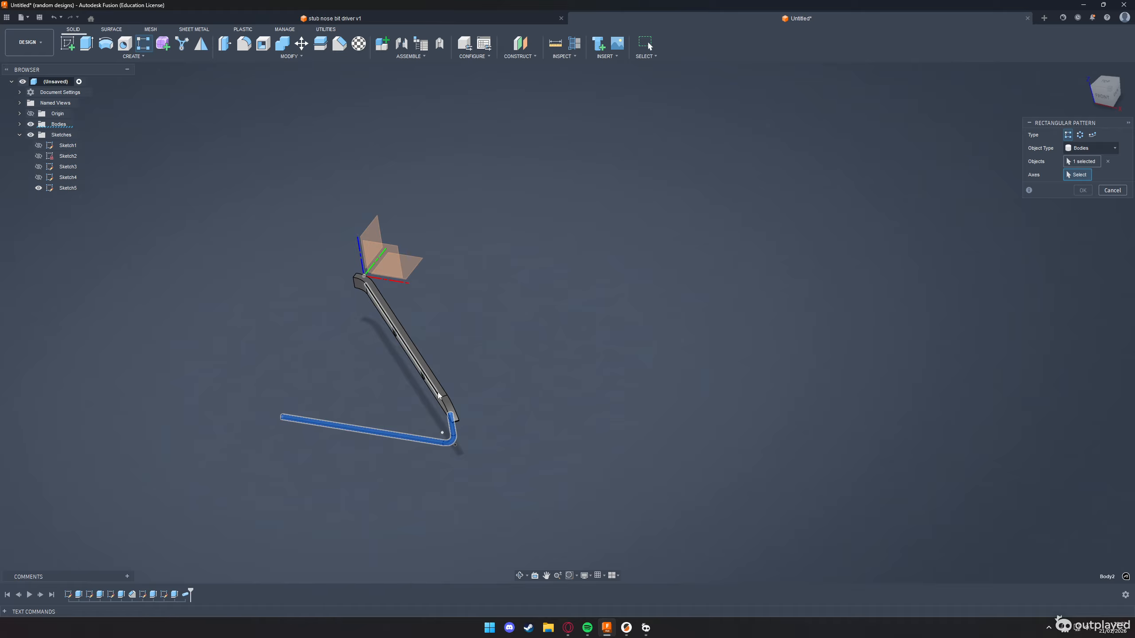
pyautogui.click(433, 405)
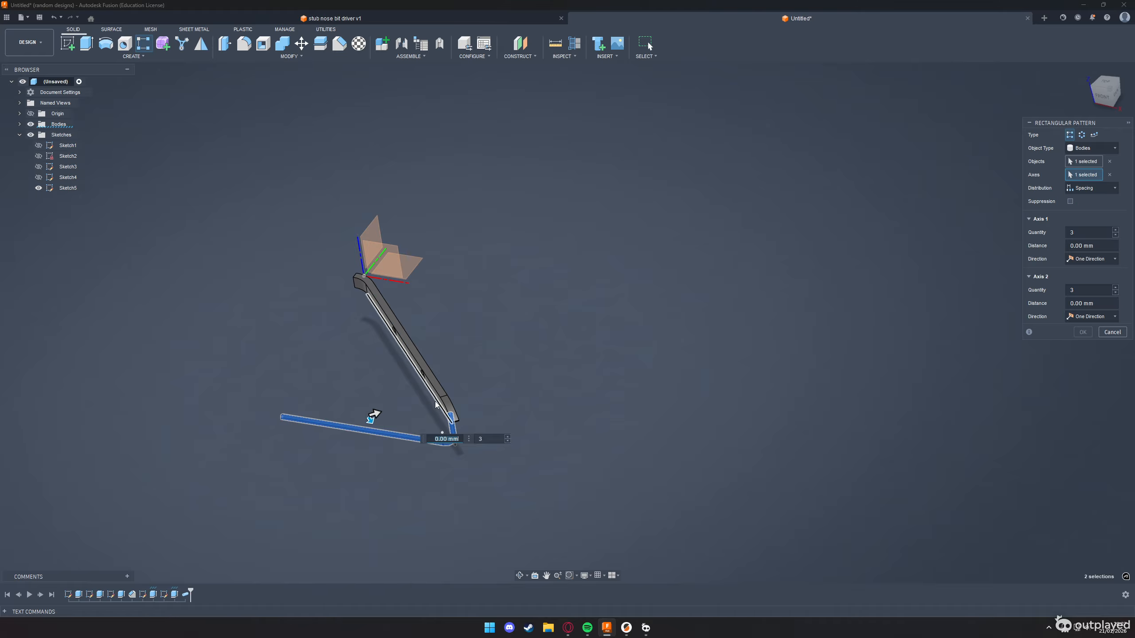
pyautogui.scroll(-2, 443, 449)
pyautogui.scroll(3, 444, 450)
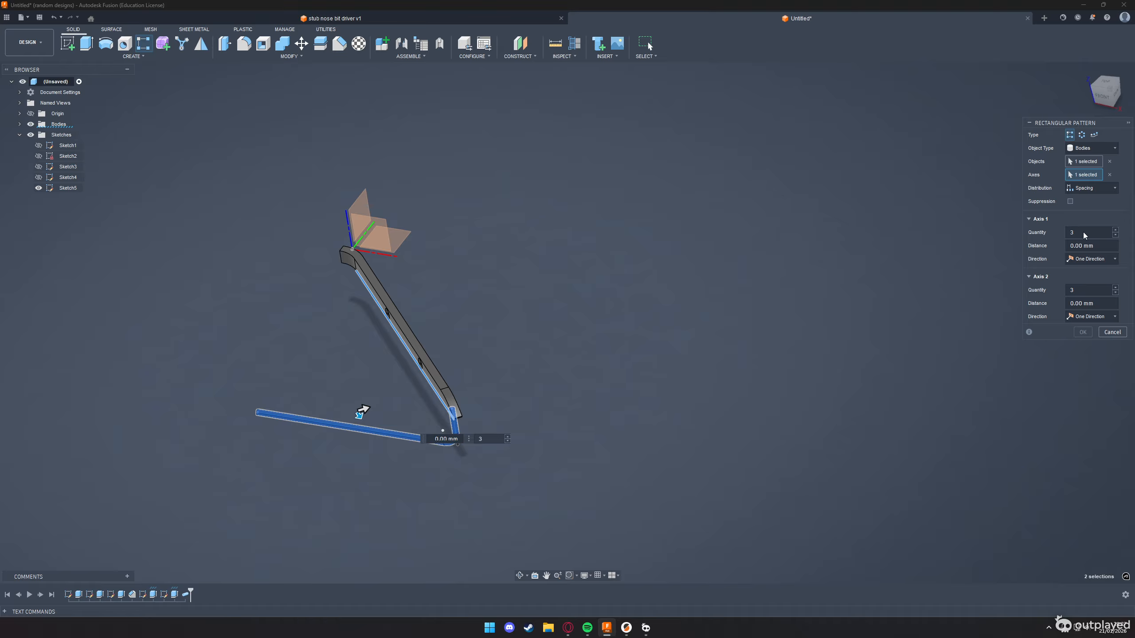
# Check the wire count on the challenge drawing and pattern the wire with quantity 6 at a spacing of -36.770 mm
pyautogui.hotkey('alt', 'Tab')
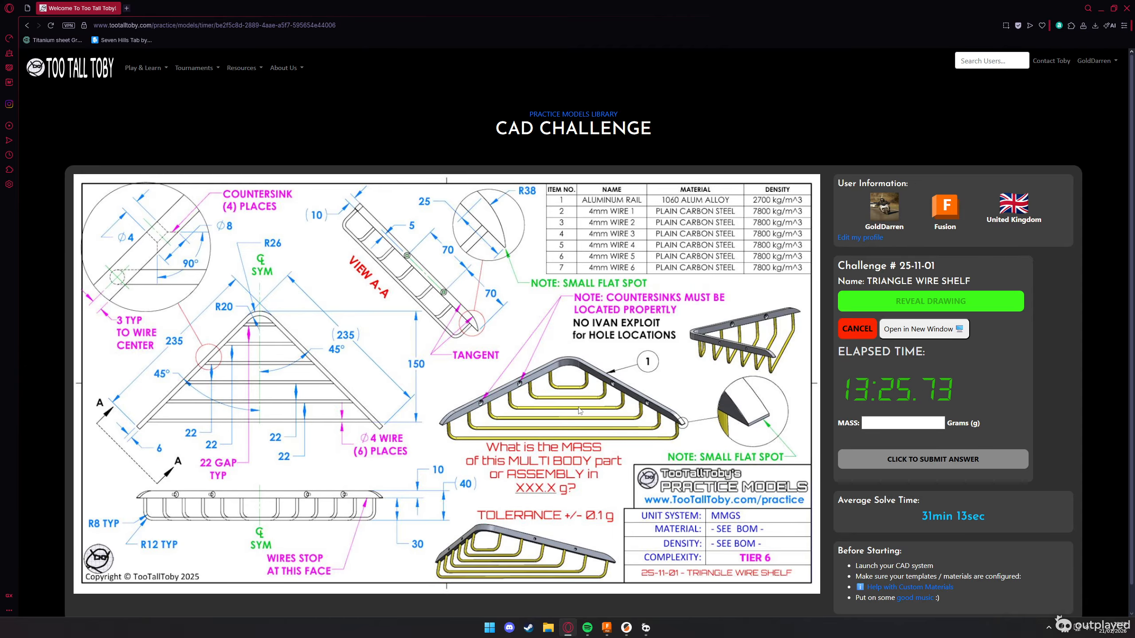
pyautogui.hotkey('alt', 'Tab')
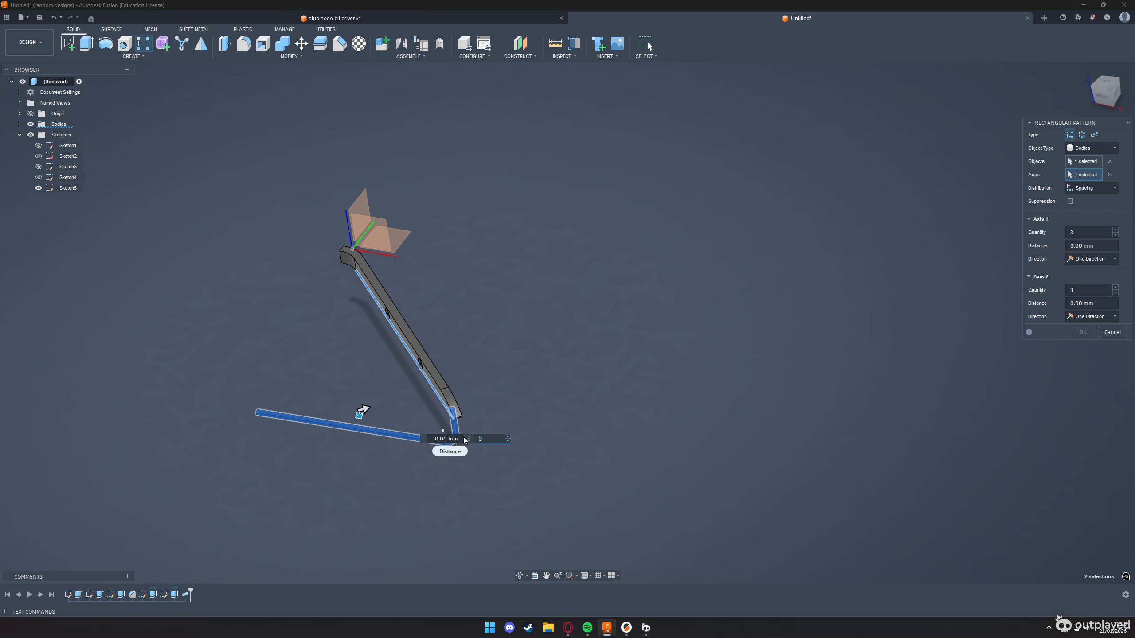
pyautogui.write('6')
pyautogui.click(452, 435)
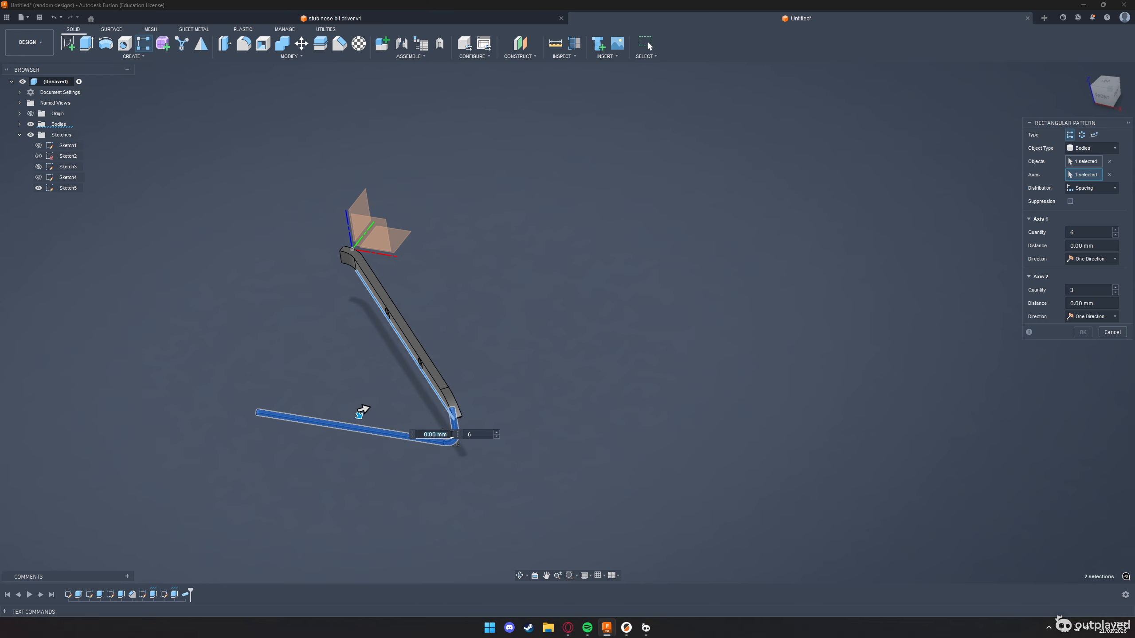
pyautogui.click(451, 435)
pyautogui.write('36.770 mm')
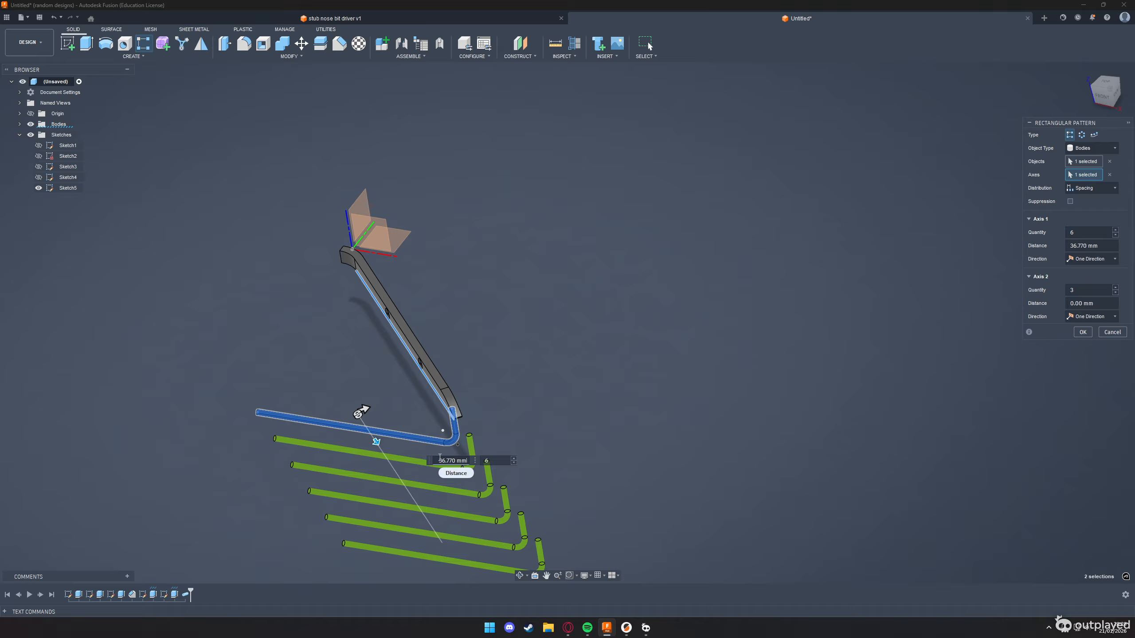
pyautogui.click(440, 459)
pyautogui.write('-')
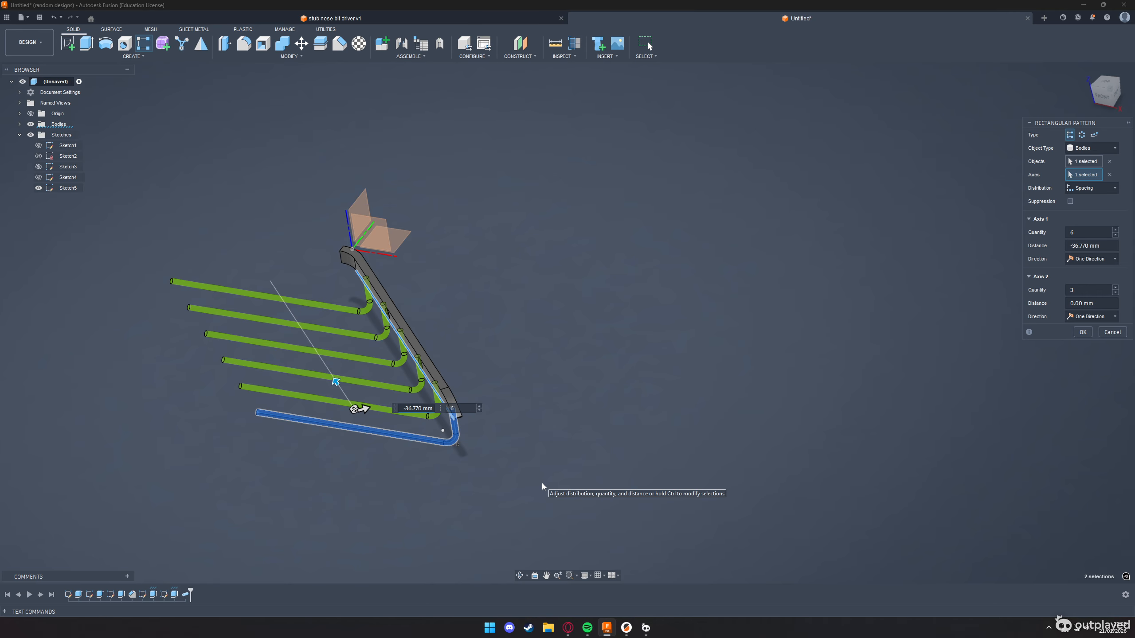
pyautogui.press('Tab')
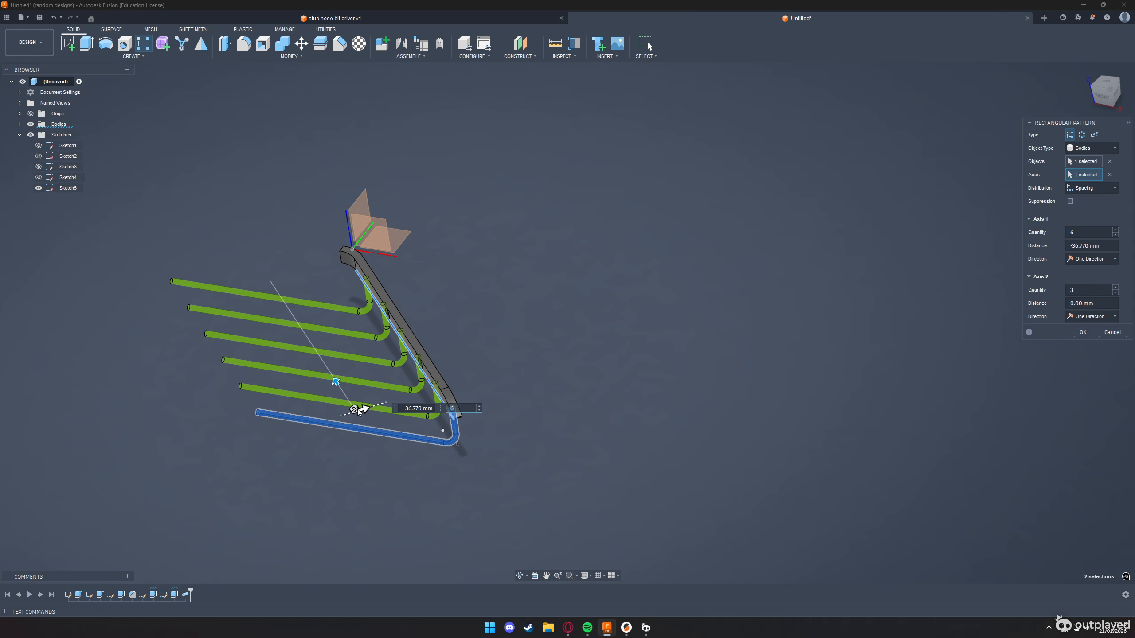
pyautogui.click(1081, 333)
# On the front plane, sketch a rectangle about 235 by 100 mm from the vertical centre axis, enclosing the wire portions beyond the symmetry plane
pyautogui.keyDown('shift'); pyautogui.moveTo(505, 387); pyautogui.dragTo(506, 381, button='middle'); pyautogui.keyUp('shift')
pyautogui.click(68, 44)
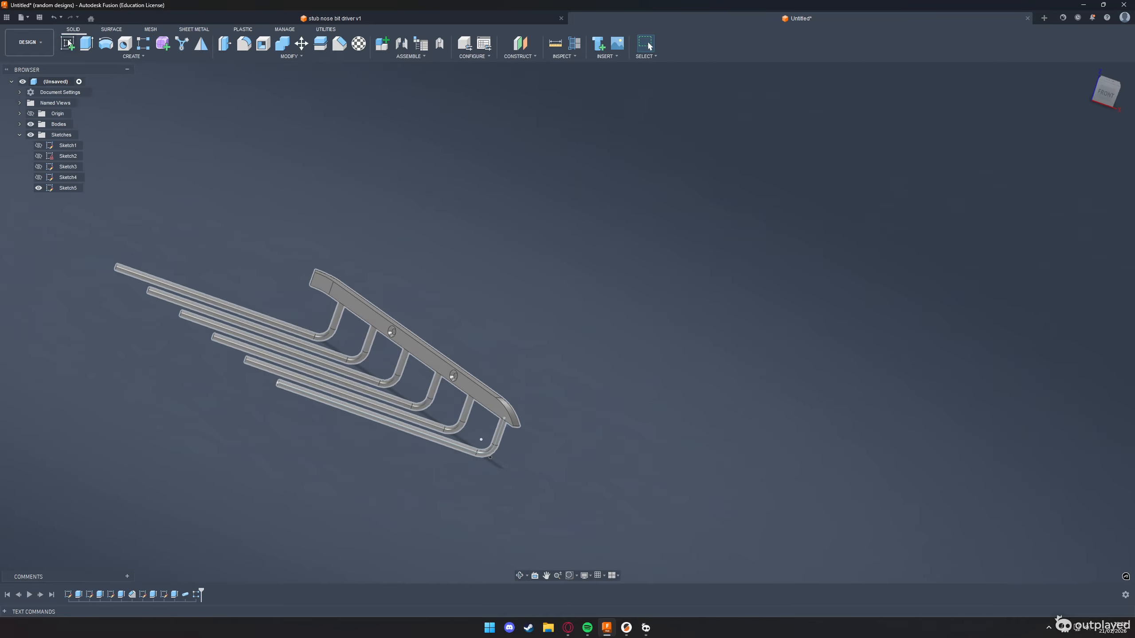
pyautogui.click(365, 259)
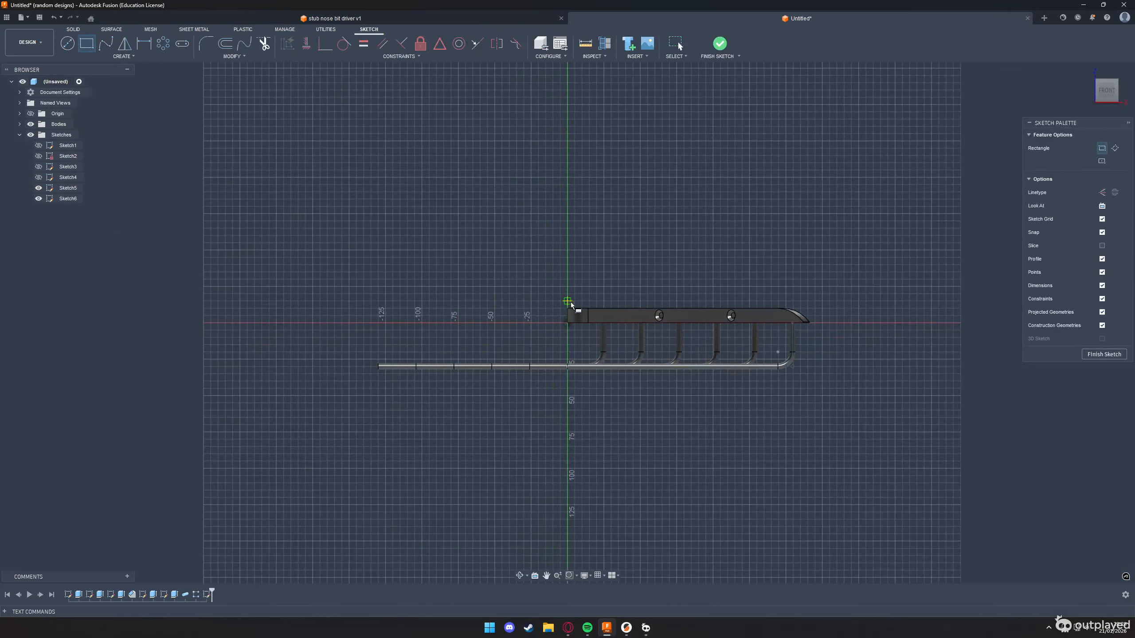
pyautogui.press('r')
pyautogui.click(568, 301)
pyautogui.click(225, 446)
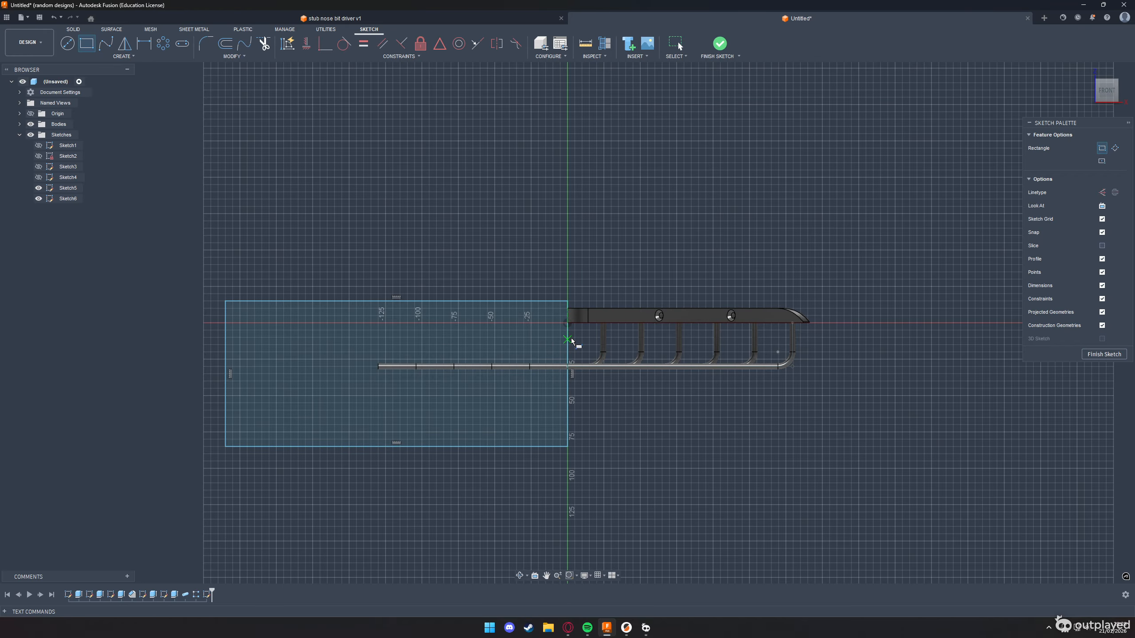
pyautogui.scroll(5, 567, 362)
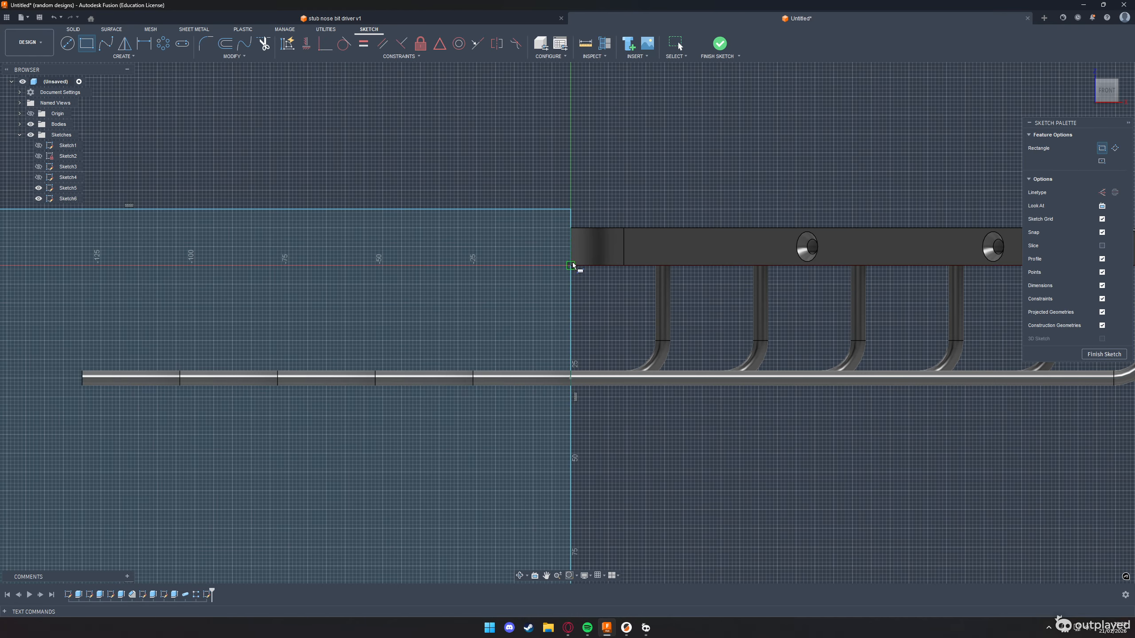
pyautogui.scroll(-5, 556, 410)
# Trim the wires at the symmetry plane by cut-extruding the rectangle -330 mm
pyautogui.press('e')
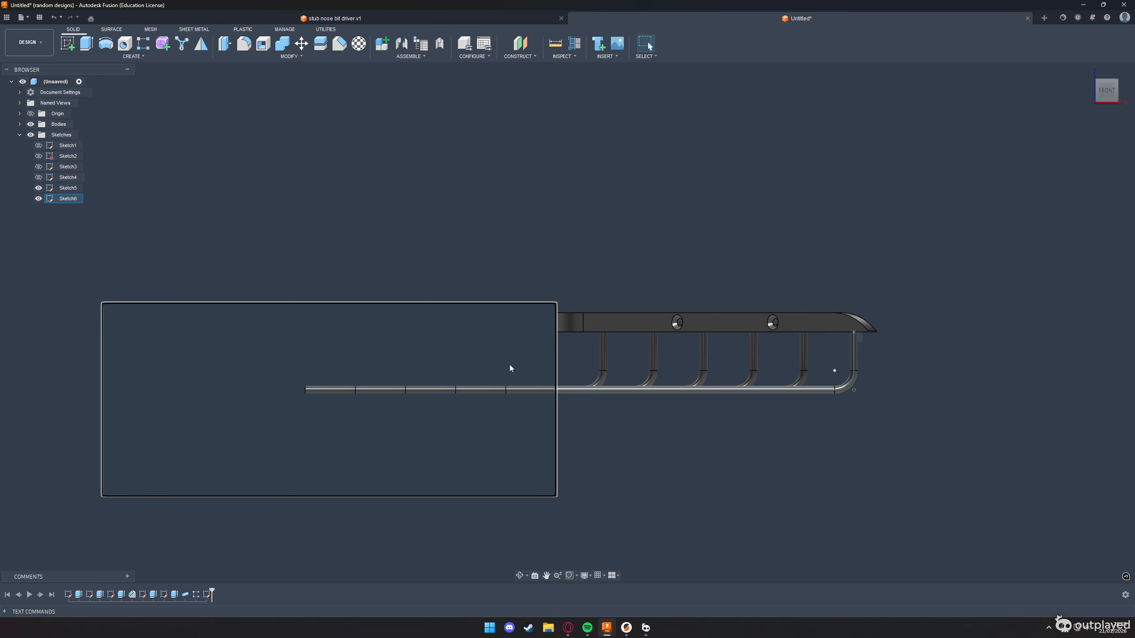
pyautogui.click(502, 362)
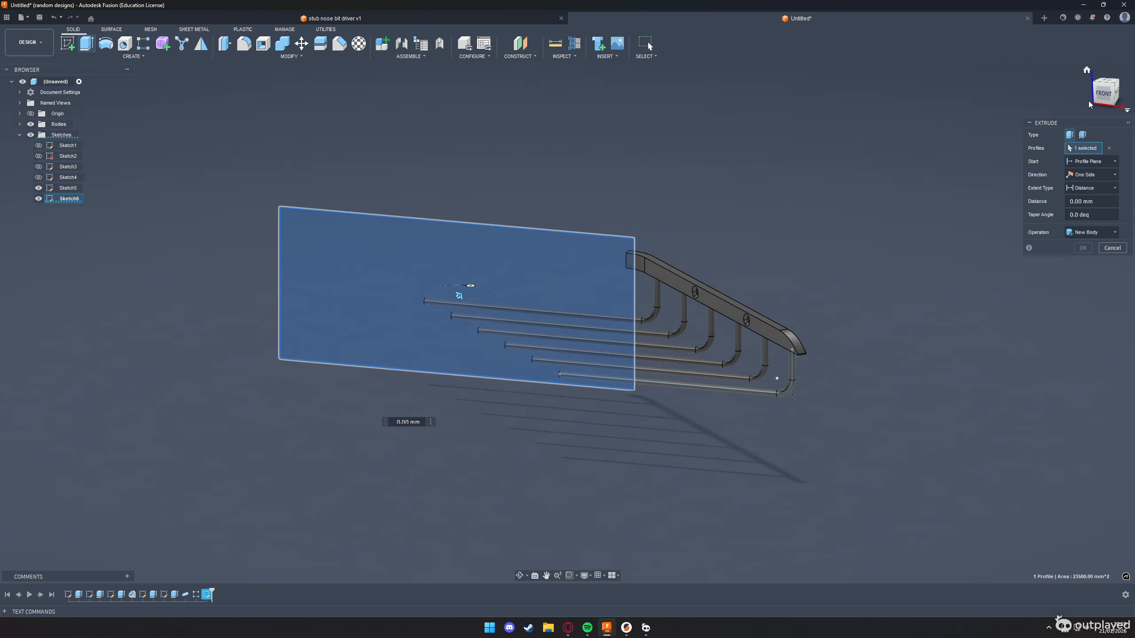
pyautogui.moveTo(576, 218); pyautogui.dragTo(221, 389)
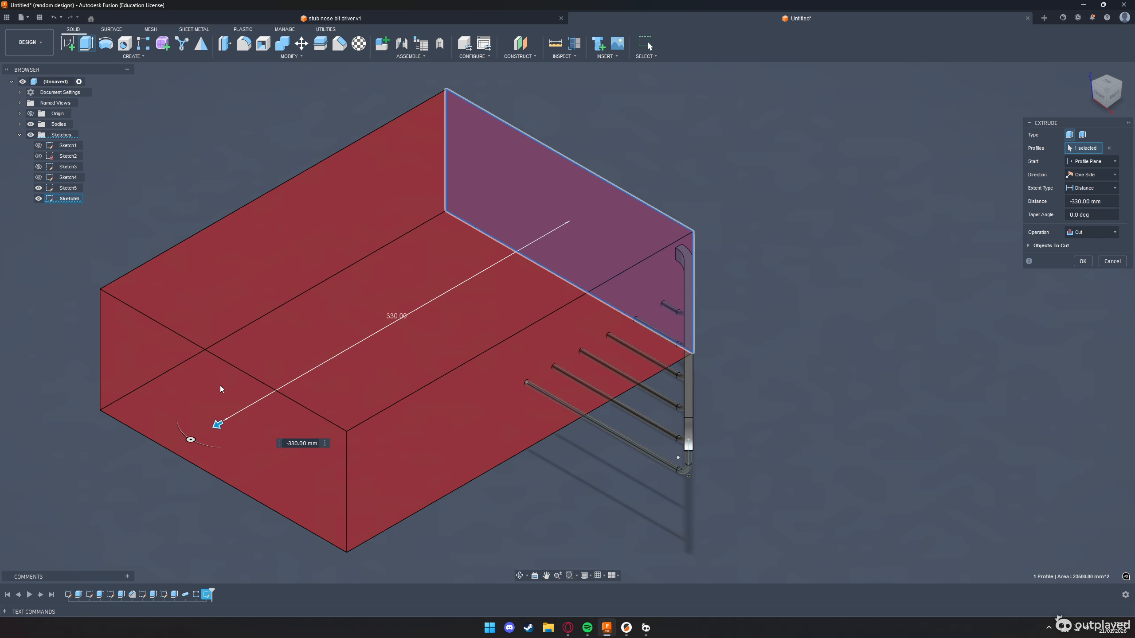
pyautogui.click(1086, 263)
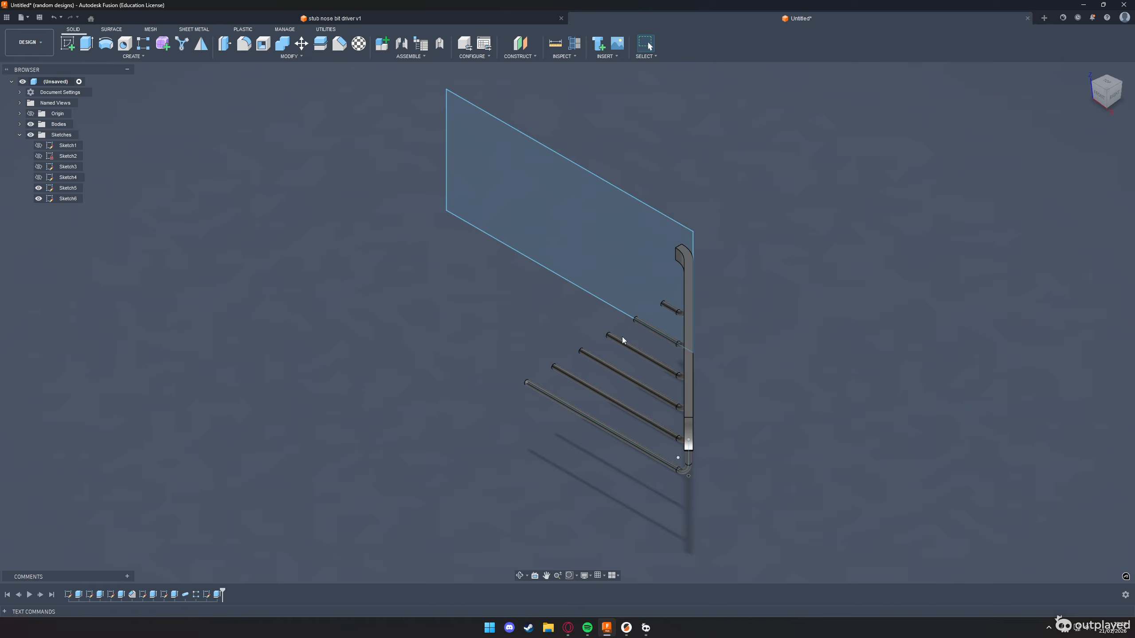
# Start a mirror with the object type set to Bodies, and select the half rail and all six wires as objects
pyautogui.scroll(-1, 364, 311)
pyautogui.click(202, 44)
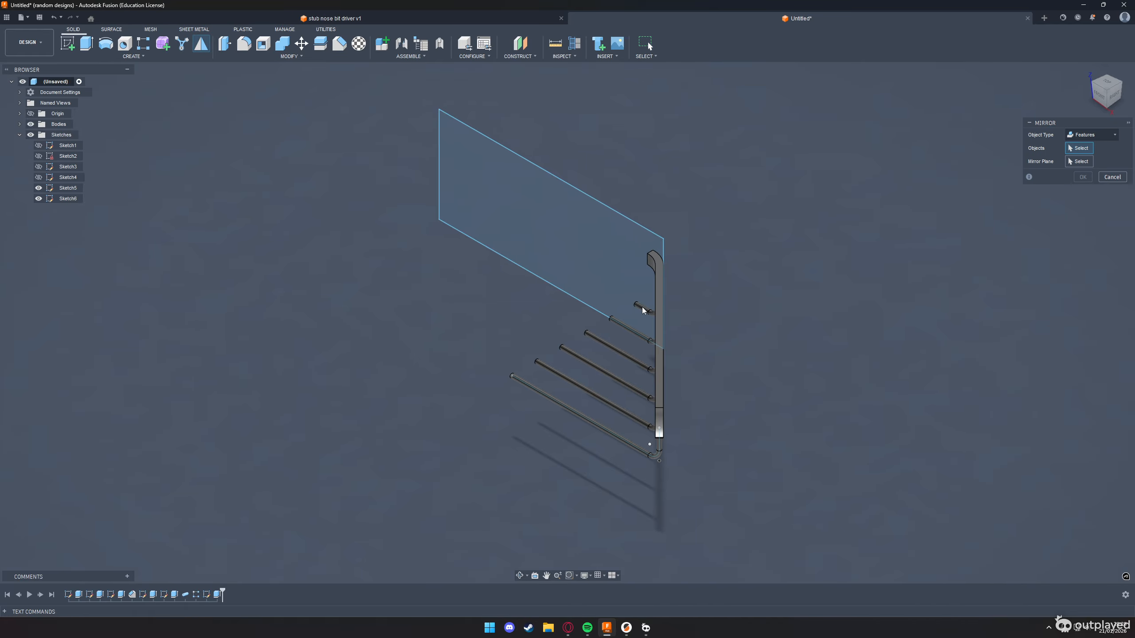
pyautogui.click(657, 321)
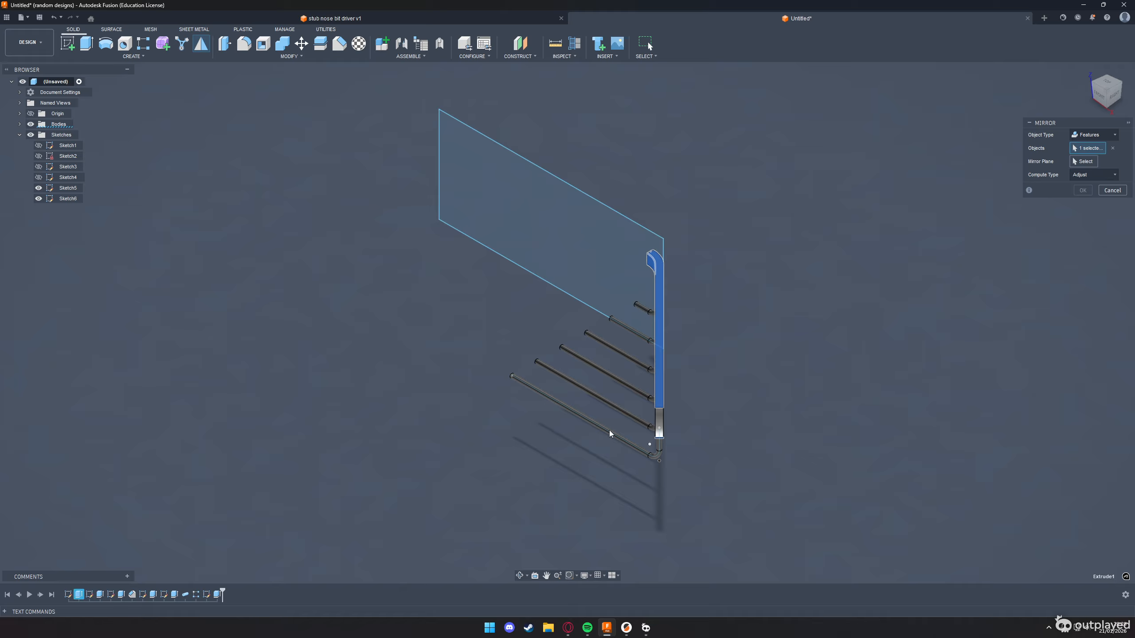
pyautogui.click(1113, 148)
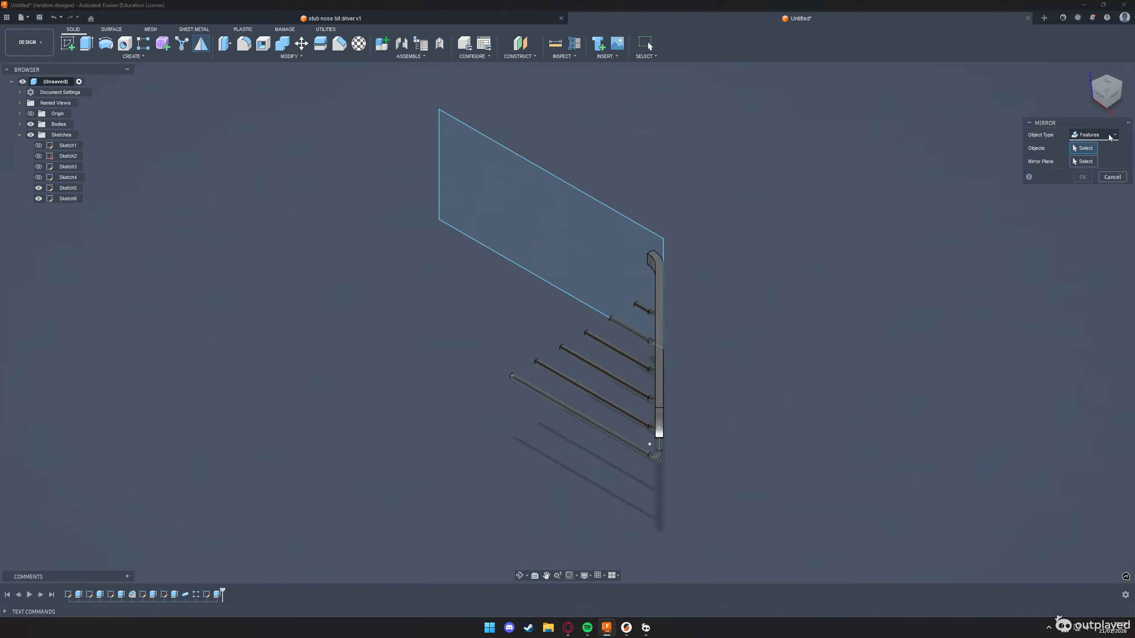
pyautogui.click(1111, 135)
pyautogui.click(1063, 147)
pyautogui.click(660, 284)
pyautogui.click(643, 309)
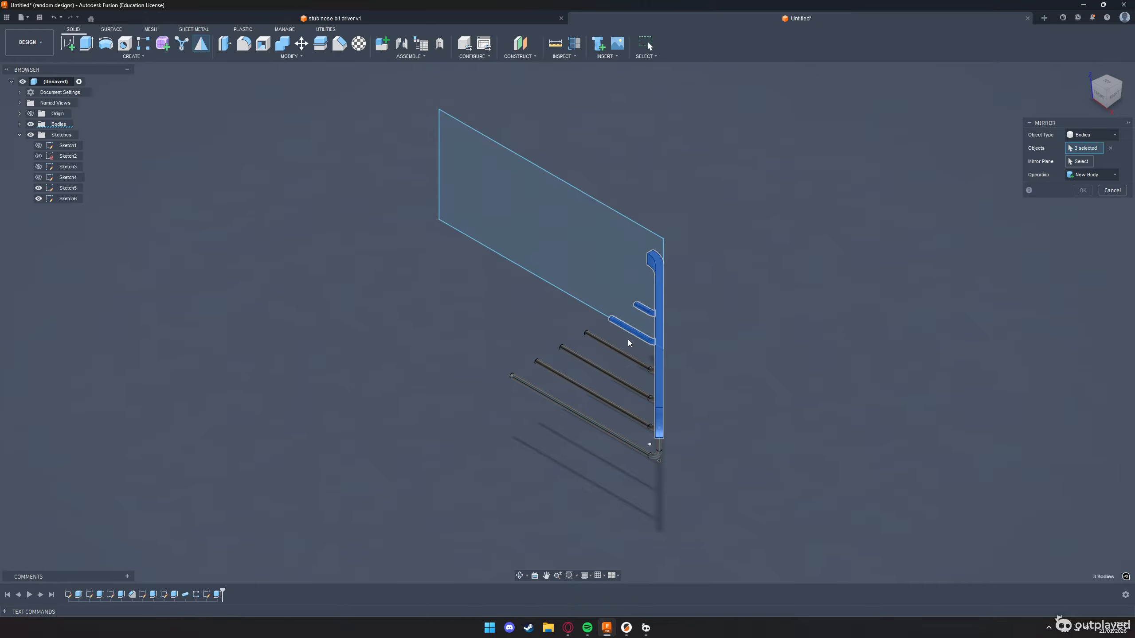
pyautogui.click(623, 351)
pyautogui.click(609, 373)
pyautogui.click(592, 393)
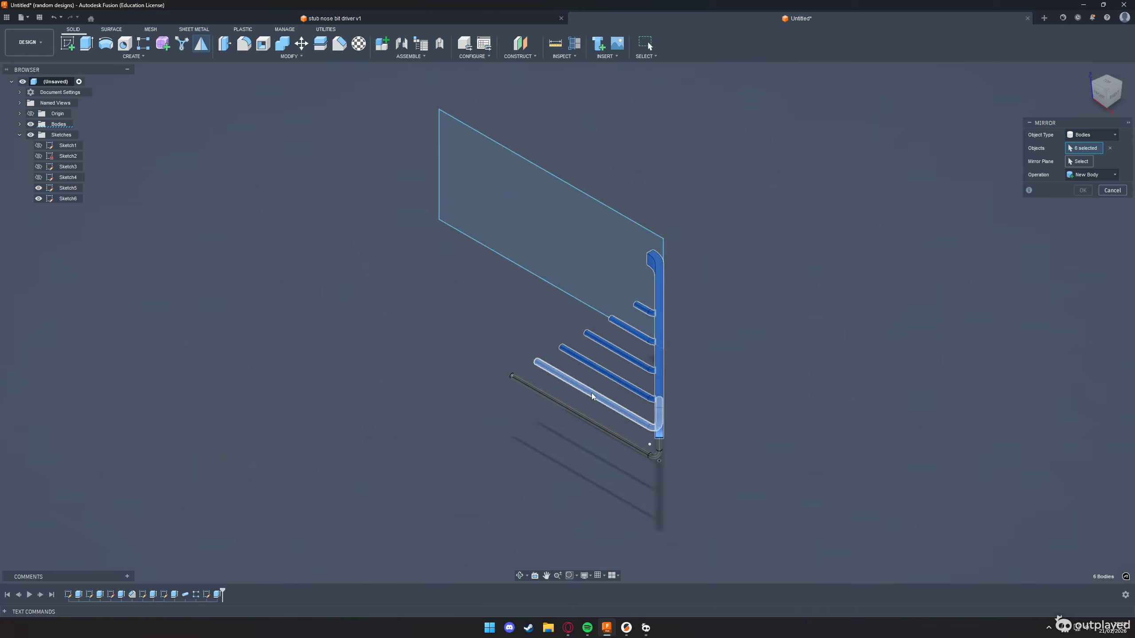
pyautogui.click(580, 414)
# Mirror the selected rail and wires about the vertical origin plane at their cut ends, using the Join operation
pyautogui.click(1079, 161)
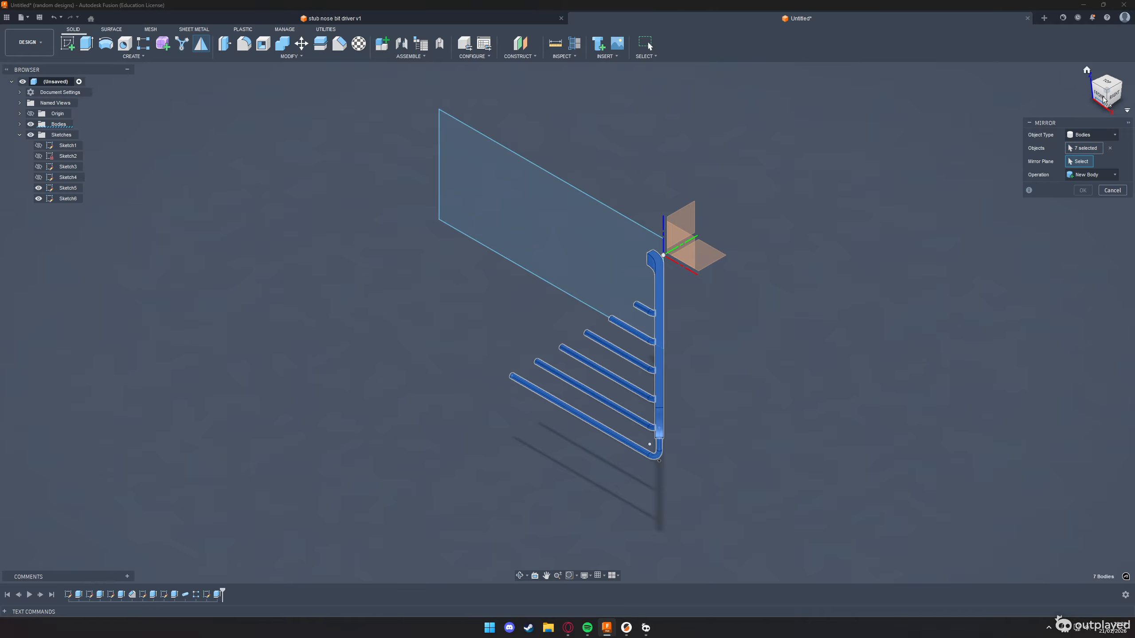
pyautogui.click(1094, 87)
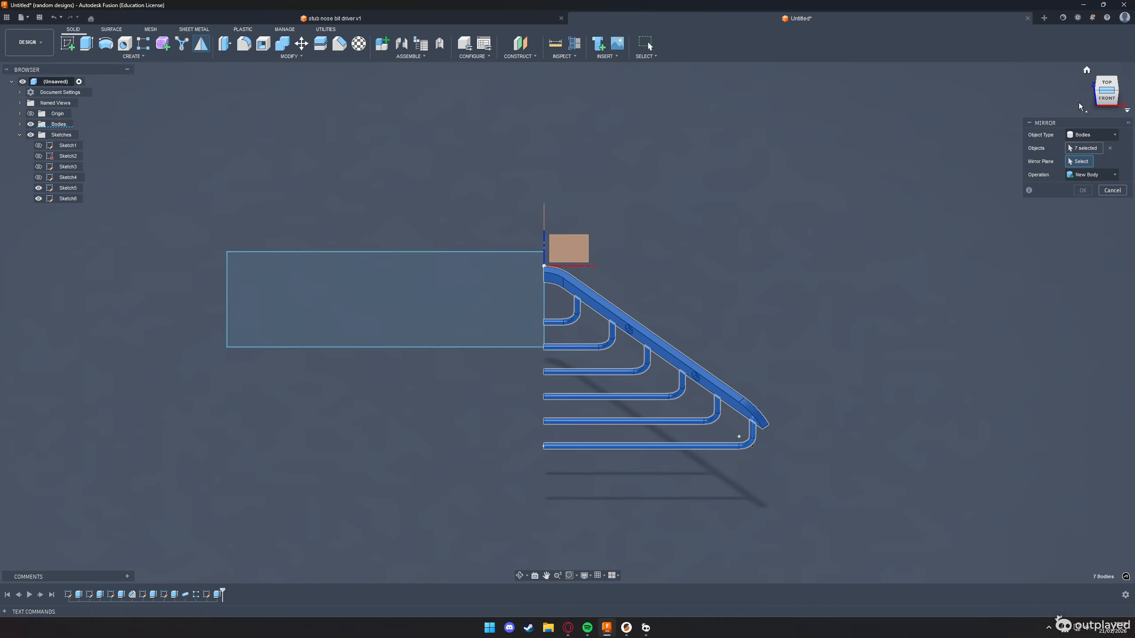
pyautogui.moveTo(1107, 101); pyautogui.dragTo(1132, 109)
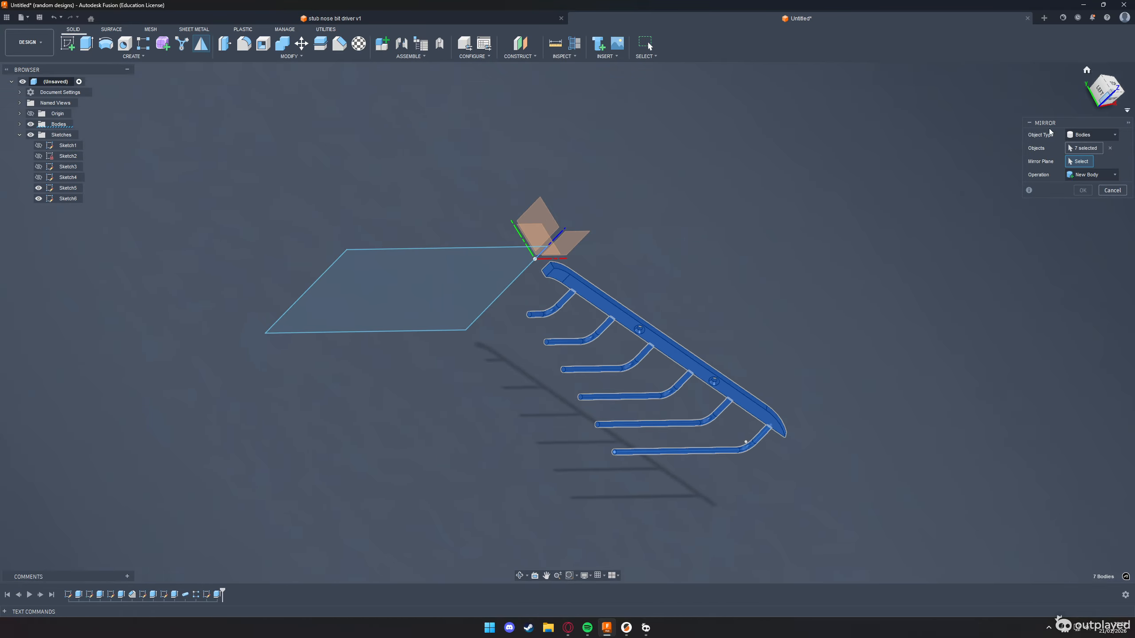
pyautogui.scroll(4, 552, 272)
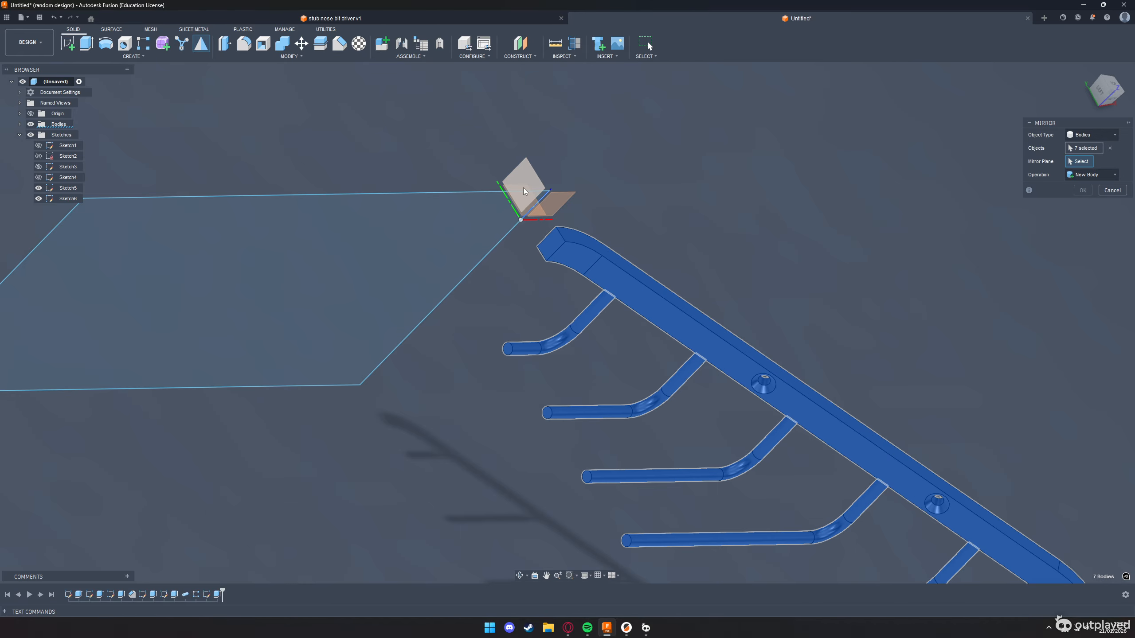
pyautogui.click(556, 247)
pyautogui.scroll(-3, 447, 237)
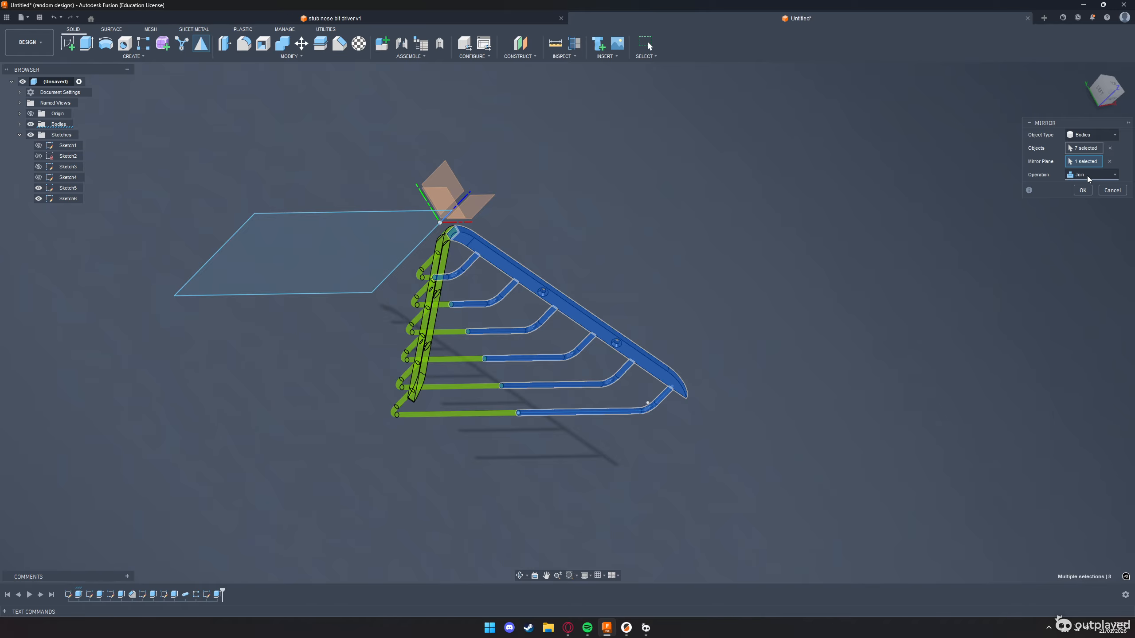
pyautogui.moveTo(1104, 96); pyautogui.dragTo(1097, 99)
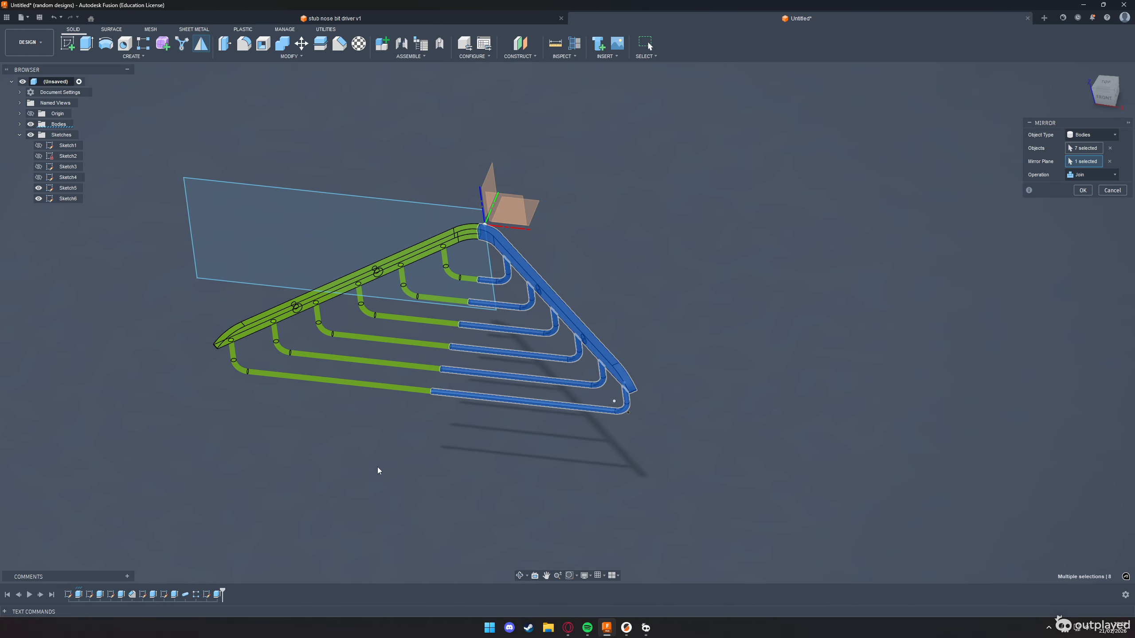
pyautogui.scroll(3, 417, 303)
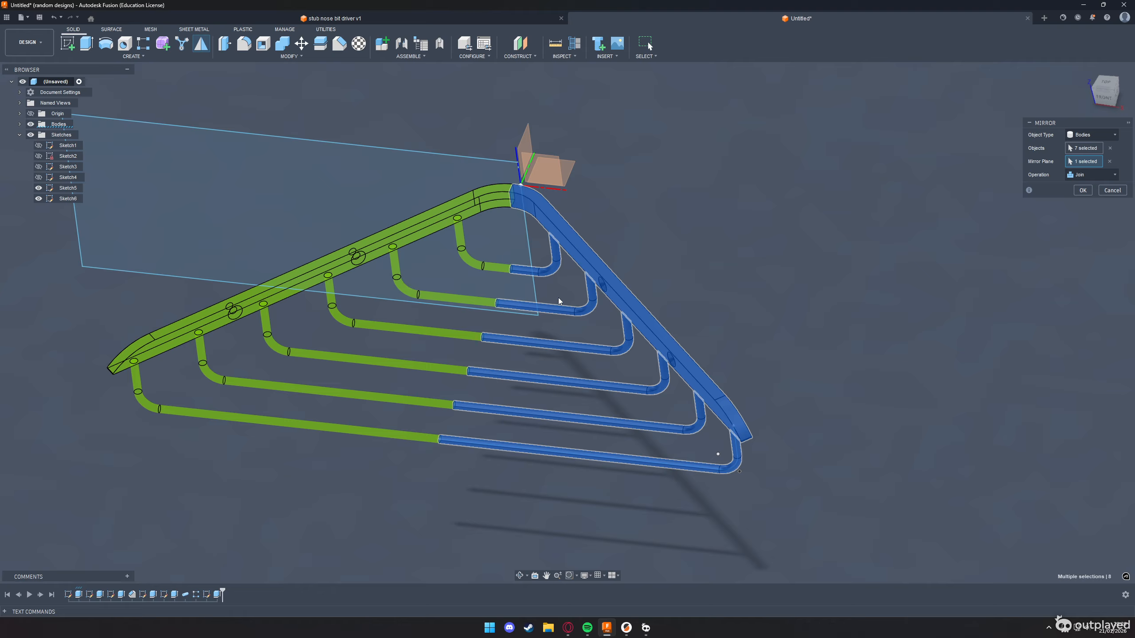
# Complete the joined mirror of the rail and wires, and highlight the resulting bodies one by one to check them
pyautogui.click(1082, 191)
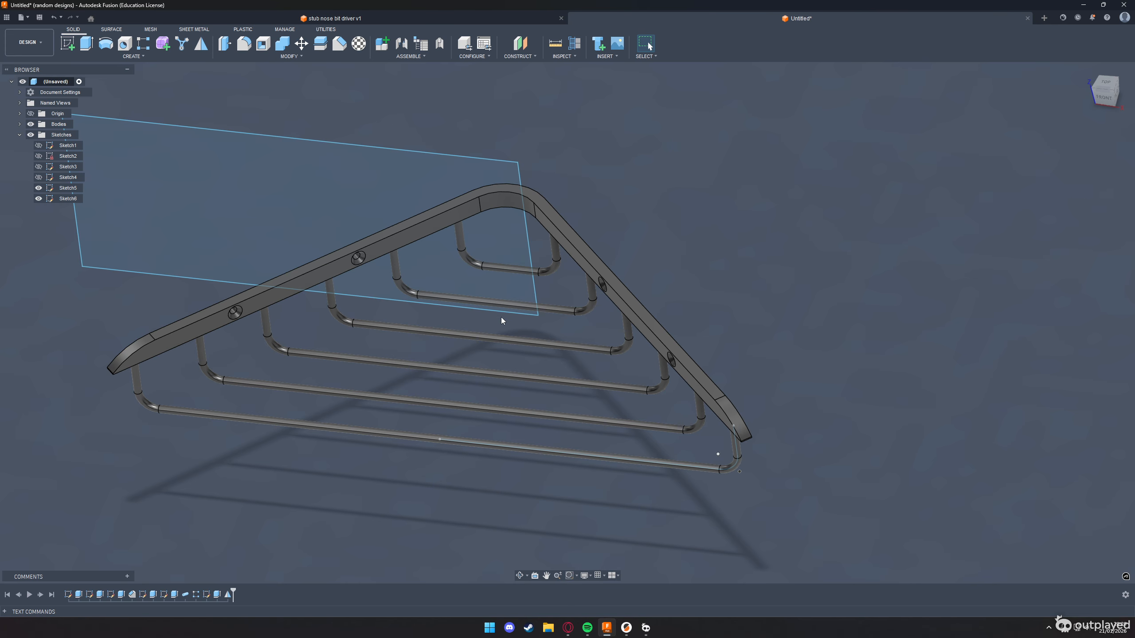
pyautogui.click(20, 124)
pyautogui.click(66, 135)
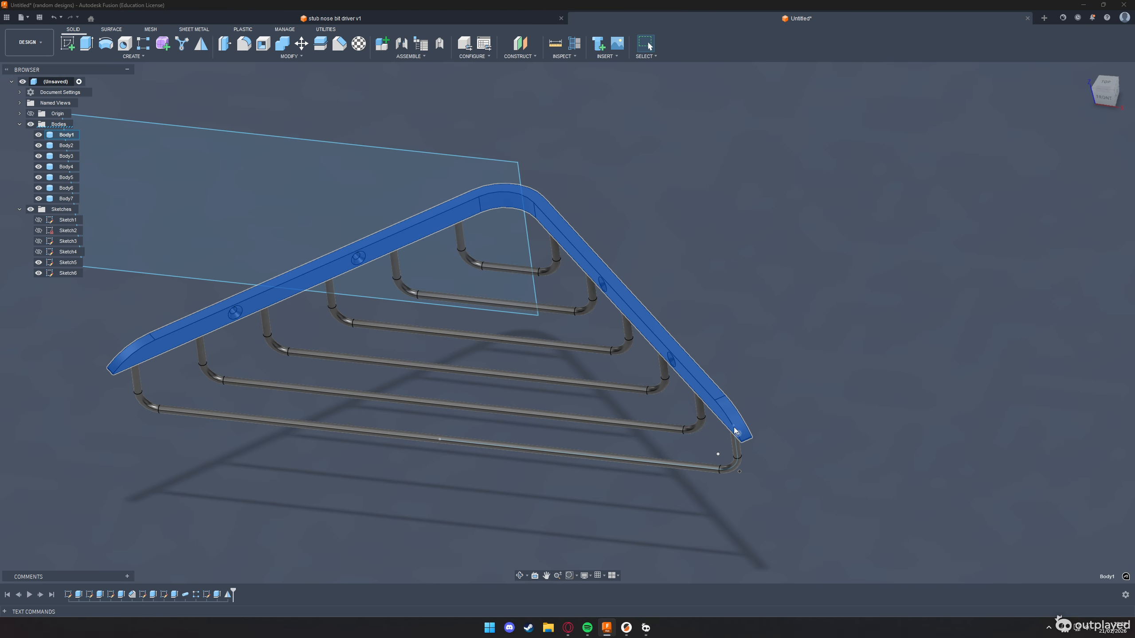
pyautogui.click(66, 145)
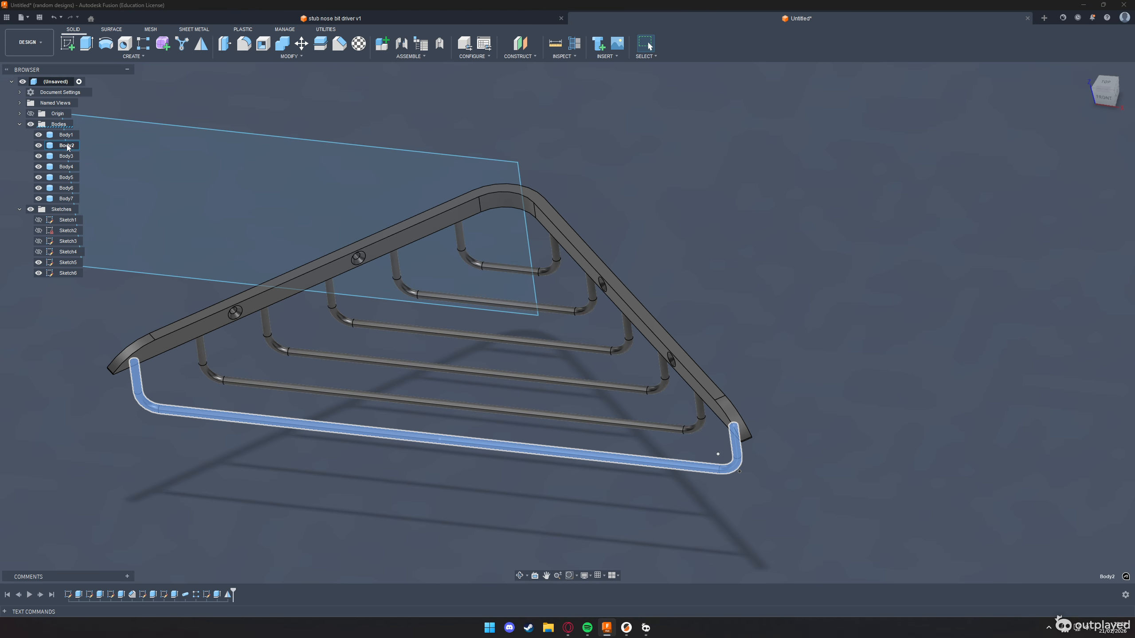
pyautogui.click(67, 167)
pyautogui.click(67, 177)
pyautogui.click(66, 188)
pyautogui.click(66, 199)
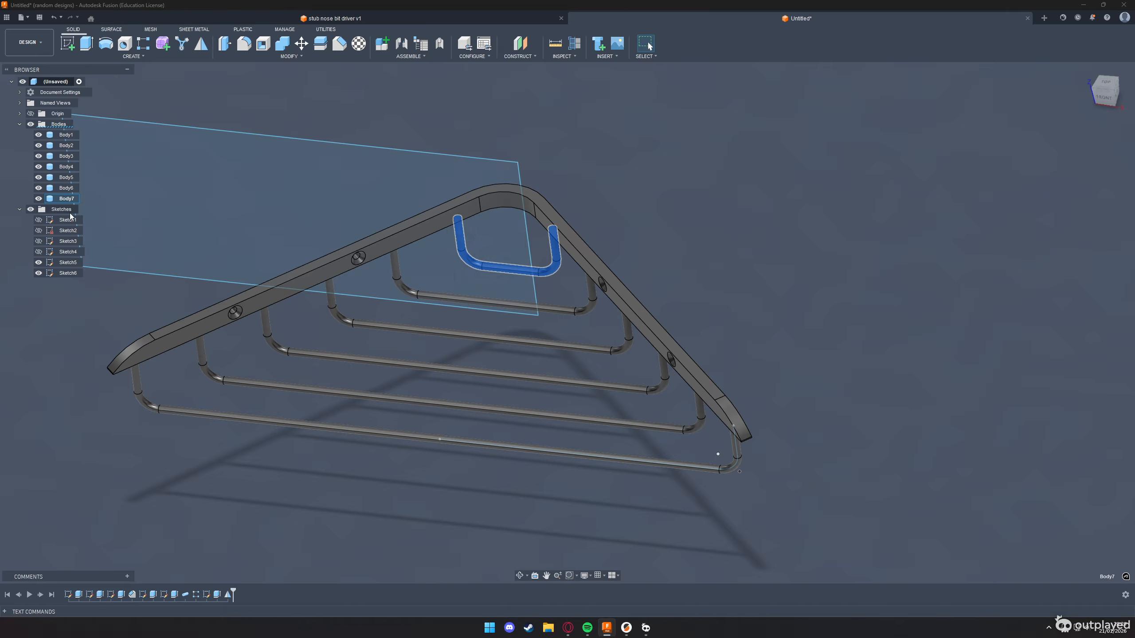
pyautogui.click(982, 247)
pyautogui.scroll(-5, 732, 259)
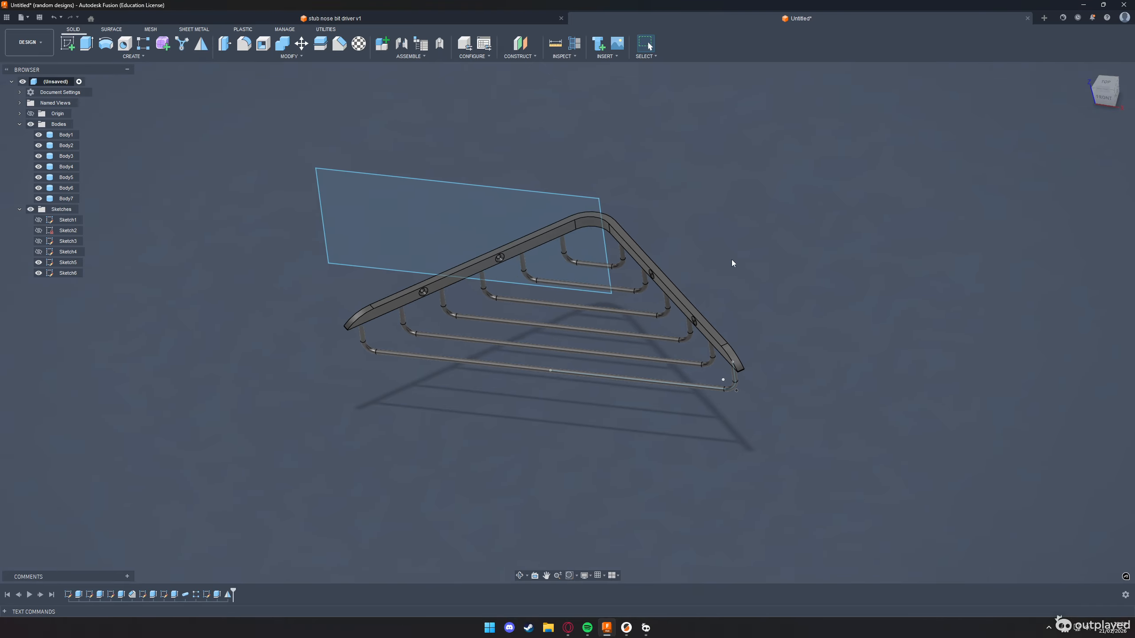
# Check the material table on the challenge drawing and assign the Fusion library's Aluminum physical material to the rail
pyautogui.rightClick(1102, 92)
pyautogui.click(1093, 95)
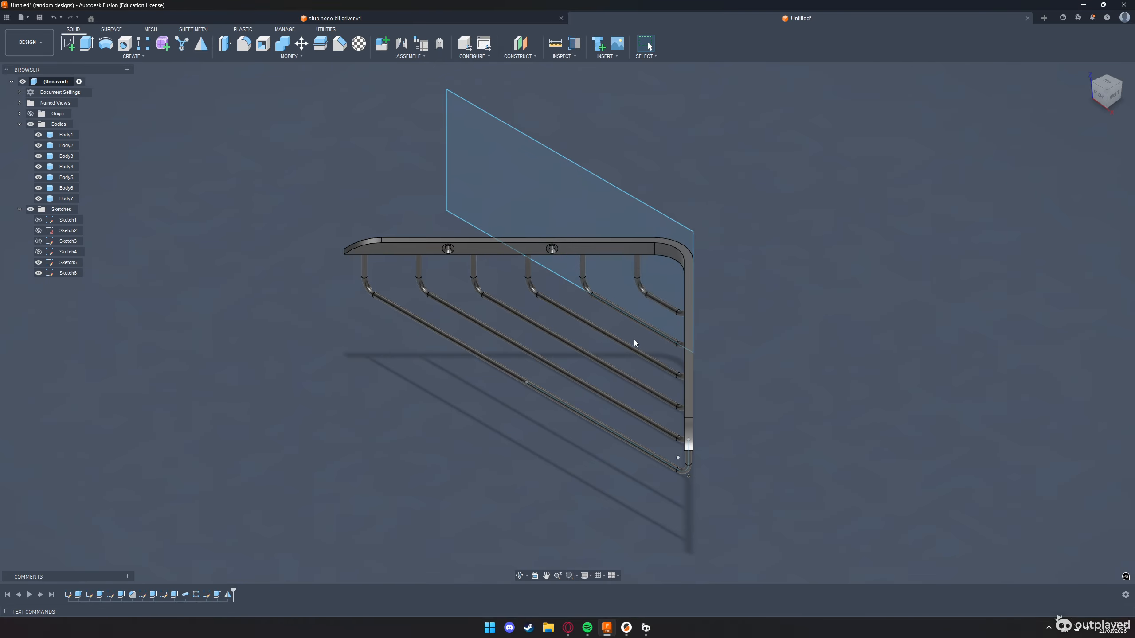
pyautogui.hotkey('alt', 'Tab')
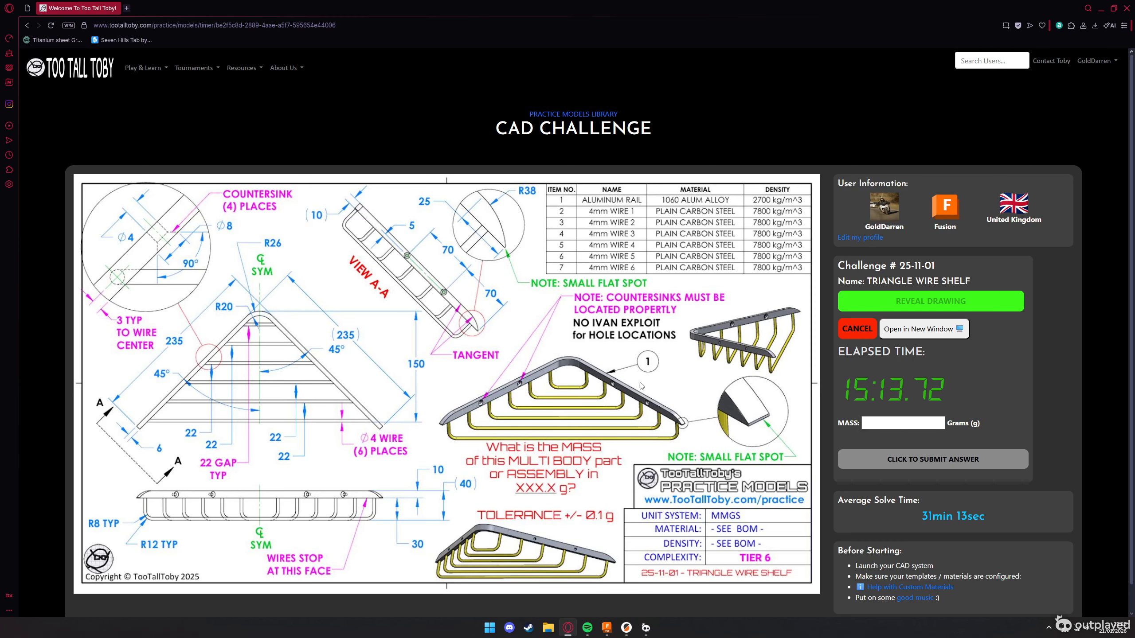
pyautogui.hotkey('alt', 'Tab')
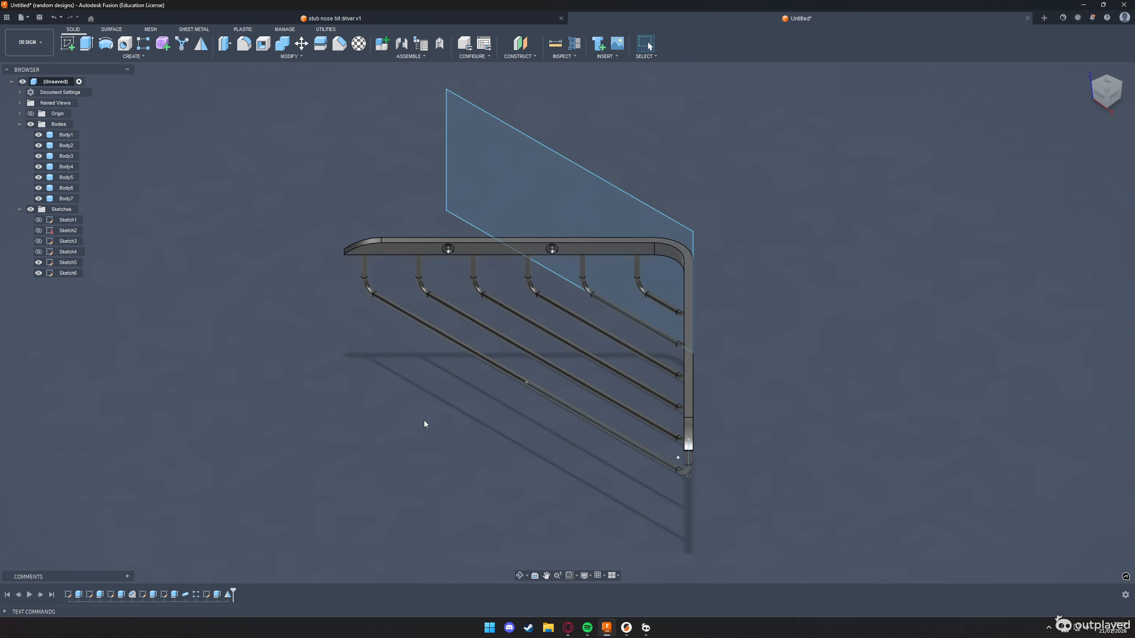
pyautogui.click(360, 44)
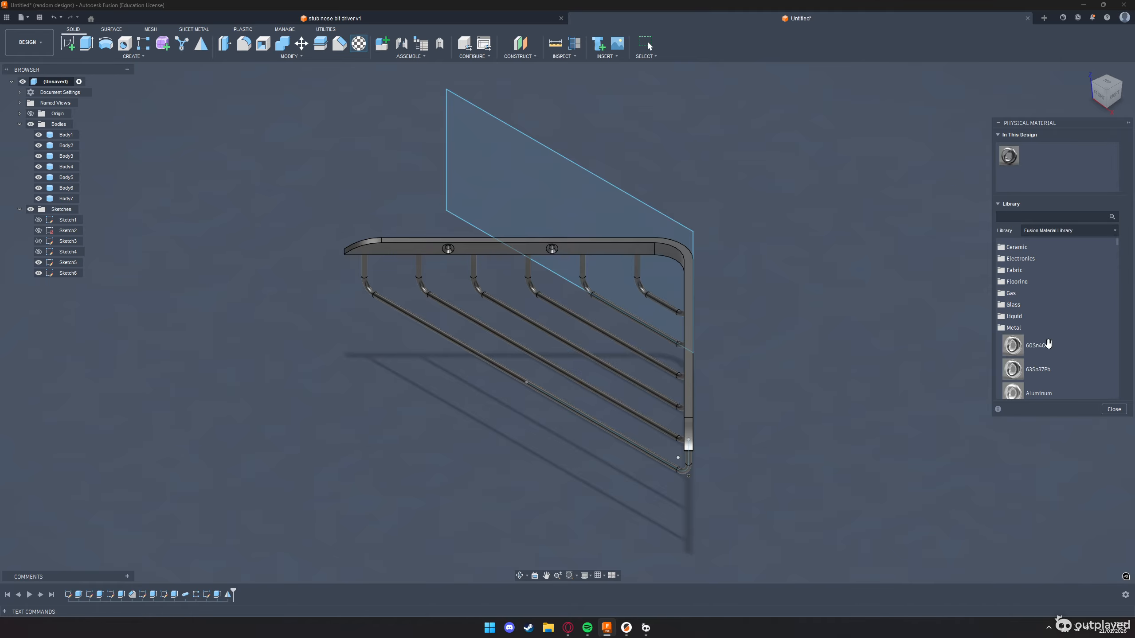
pyautogui.scroll(-3, 1048, 372)
pyautogui.hotkey('alt', 'Tab')
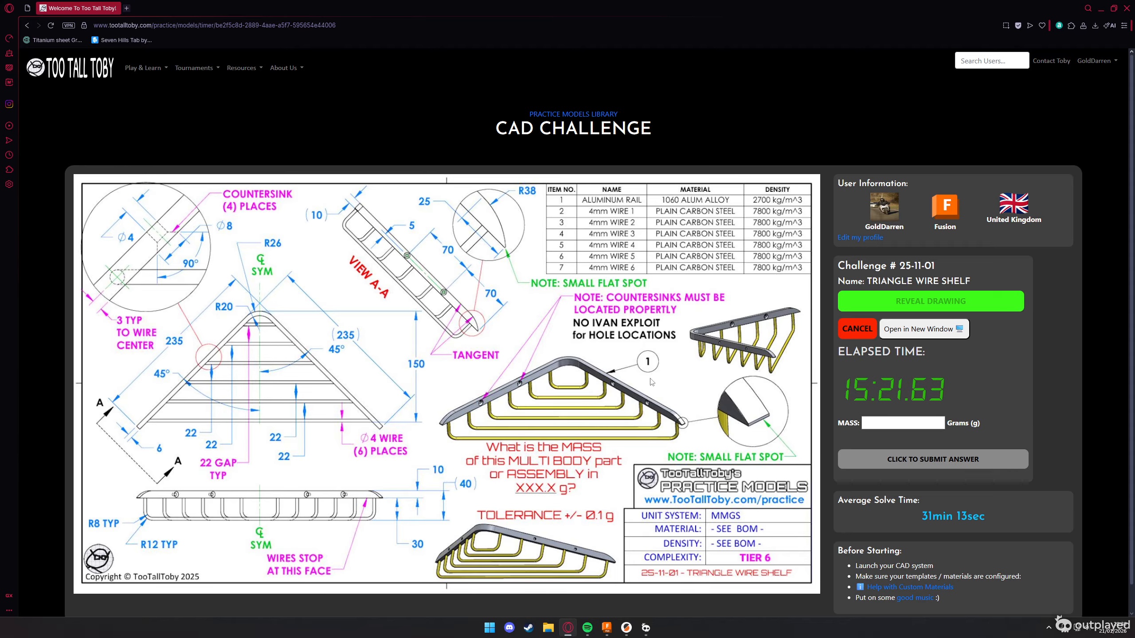
pyautogui.hotkey('alt', 'Tab')
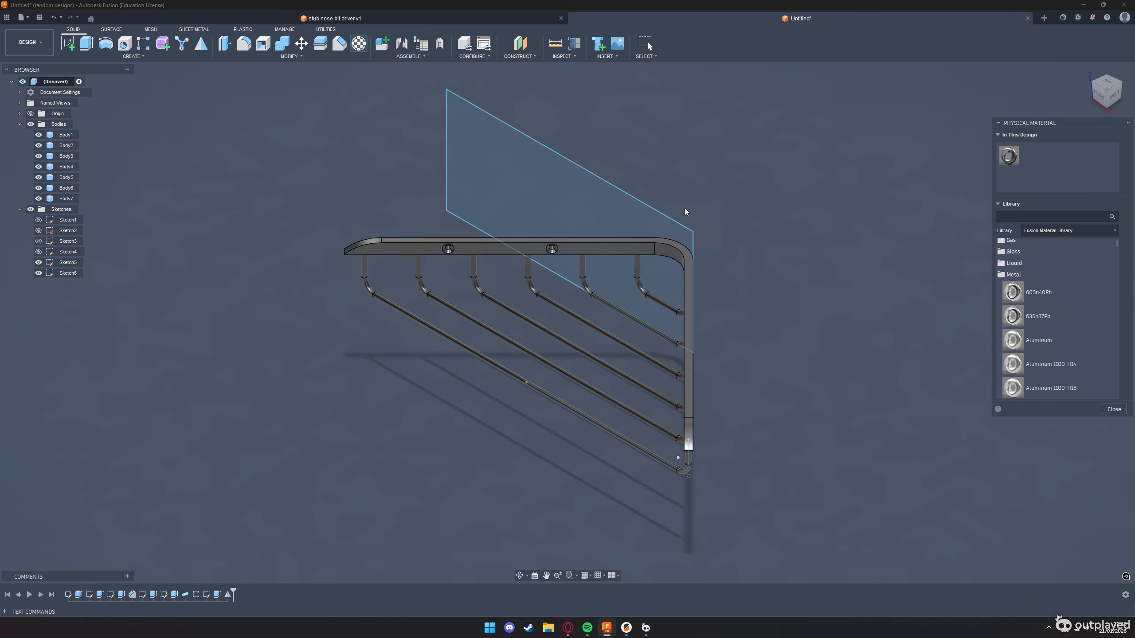
pyautogui.hotkey('alt', 'Tab')
pyautogui.hotkey('alt', 'Tab')
pyautogui.moveTo(1039, 342); pyautogui.dragTo(690, 273)
# Check the density of the design's Aluminum material in its advanced physical properties
pyautogui.rightClick(1032, 156)
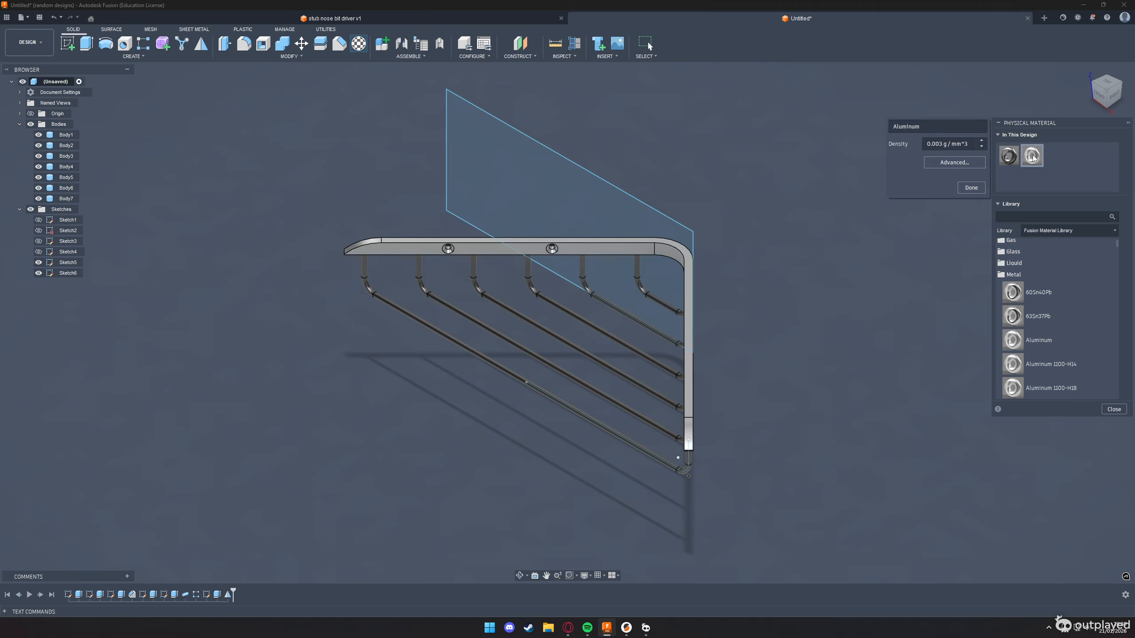
pyautogui.click(943, 163)
pyautogui.click(849, 139)
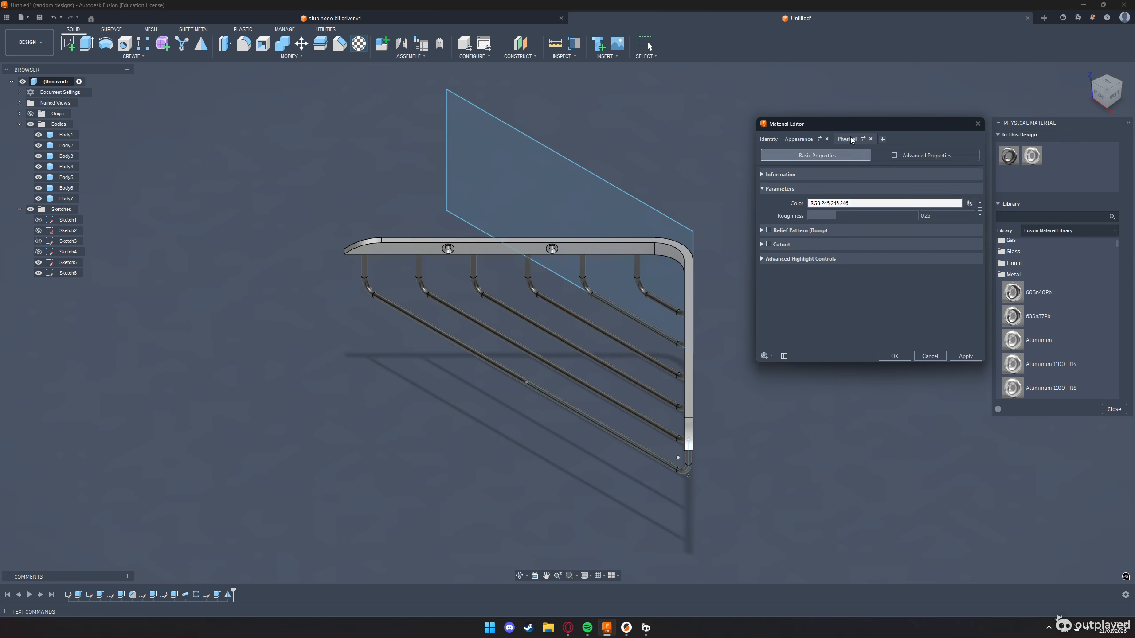
pyautogui.click(929, 356)
# Set the density of the wires' Steel material to 7.800 g/cm³ in its advanced physical properties and apply it
pyautogui.moveTo(1014, 148); pyautogui.dragTo(660, 301)
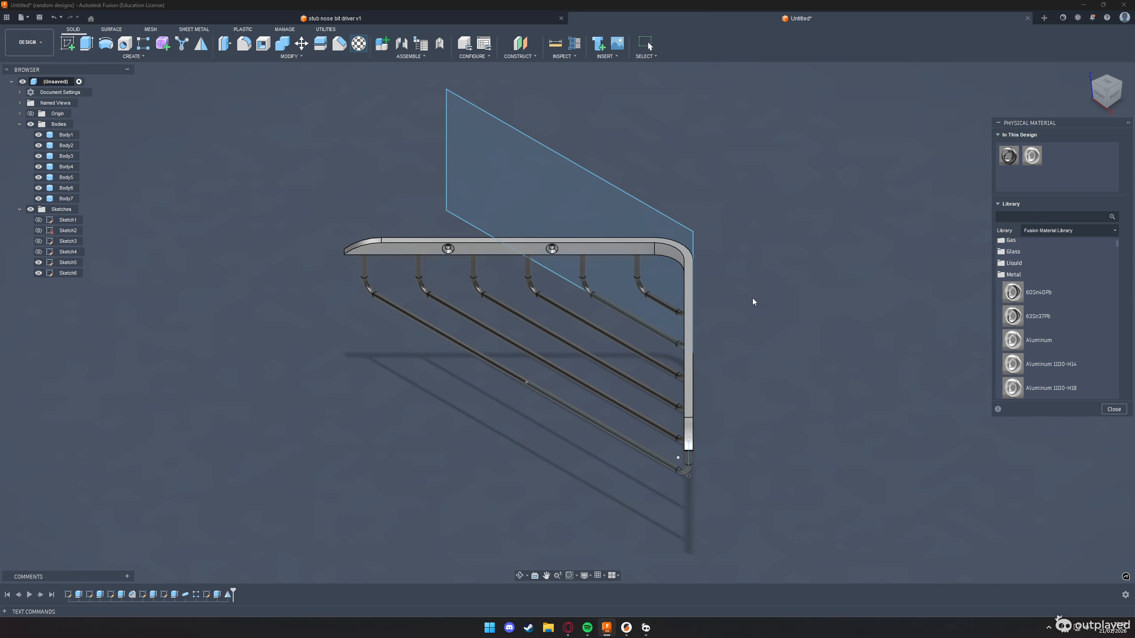
pyautogui.doubleClick(1009, 155)
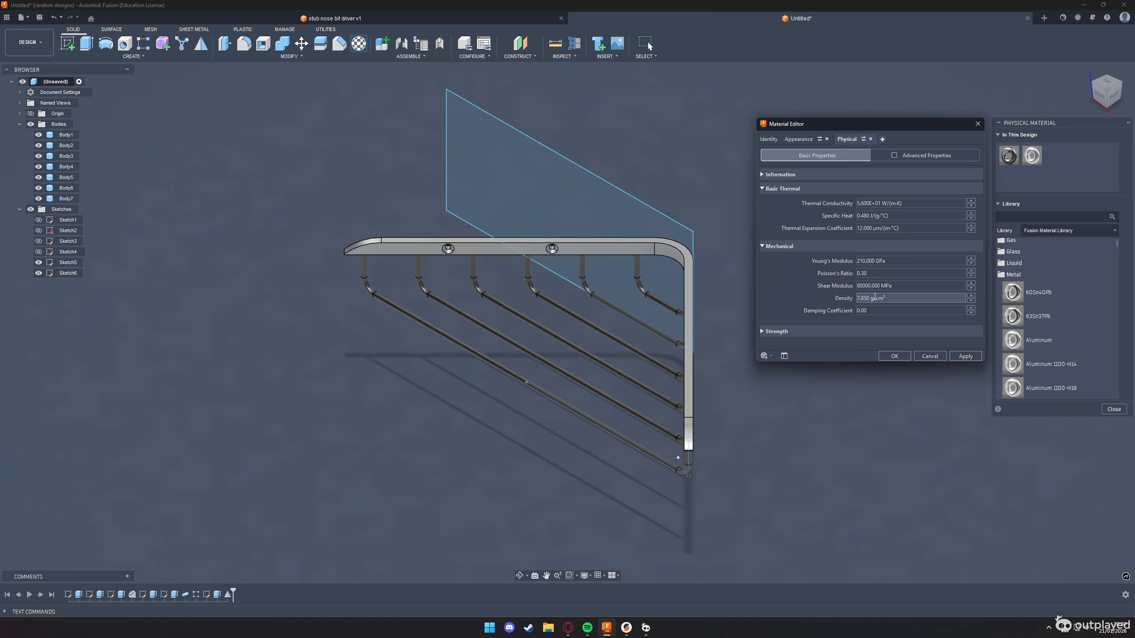
pyautogui.click(933, 356)
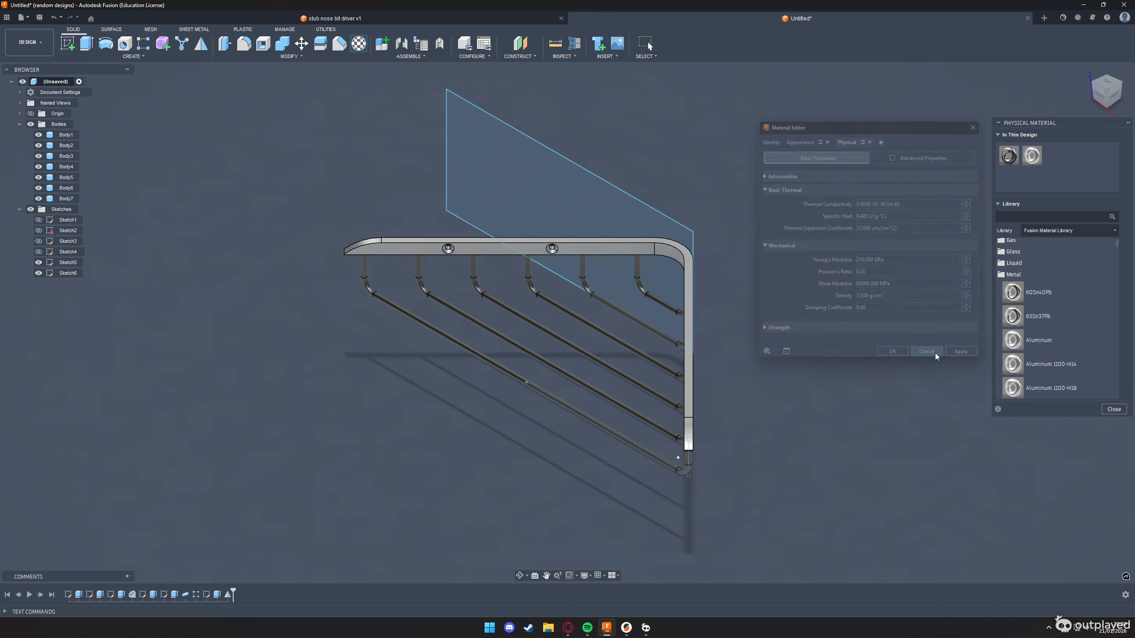
pyautogui.doubleClick(1009, 159)
pyautogui.click(954, 162)
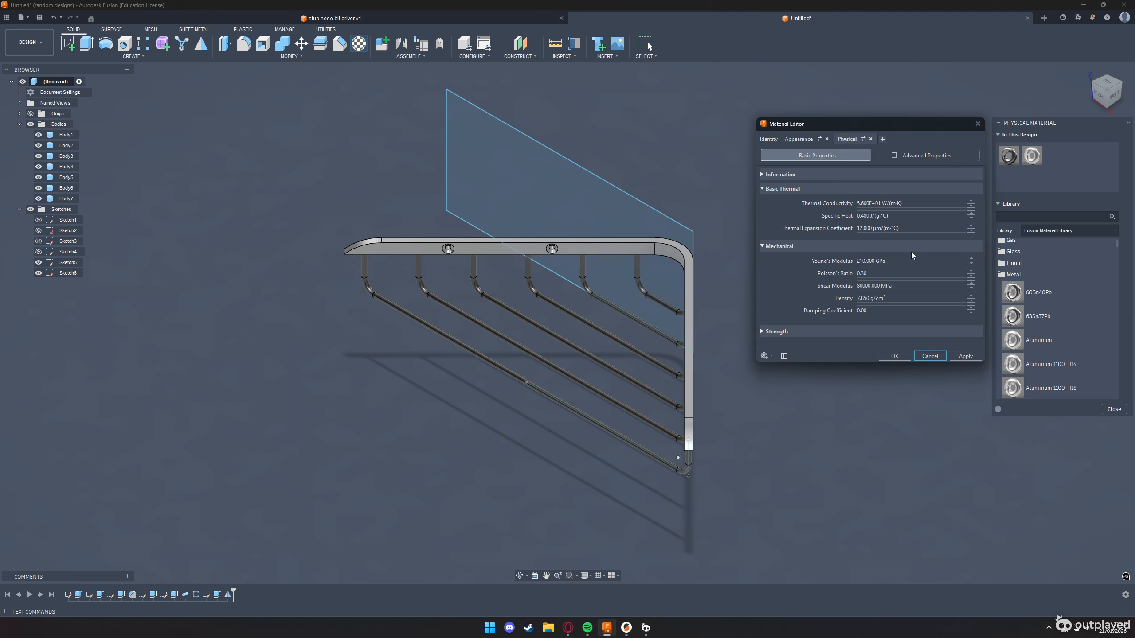
pyautogui.click(866, 299)
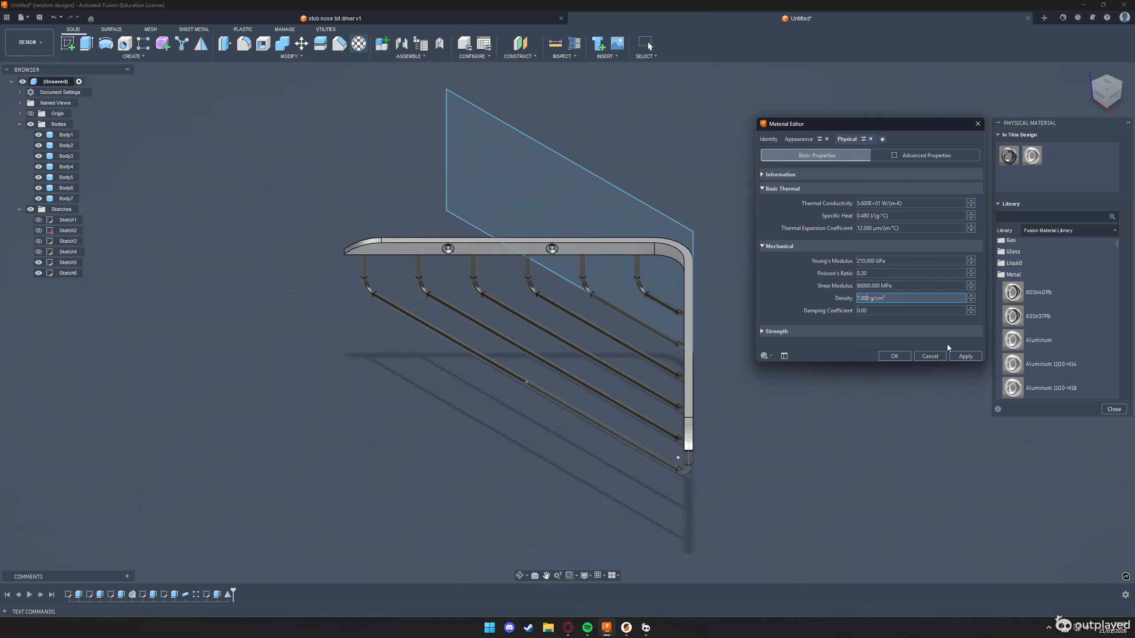
pyautogui.click(960, 357)
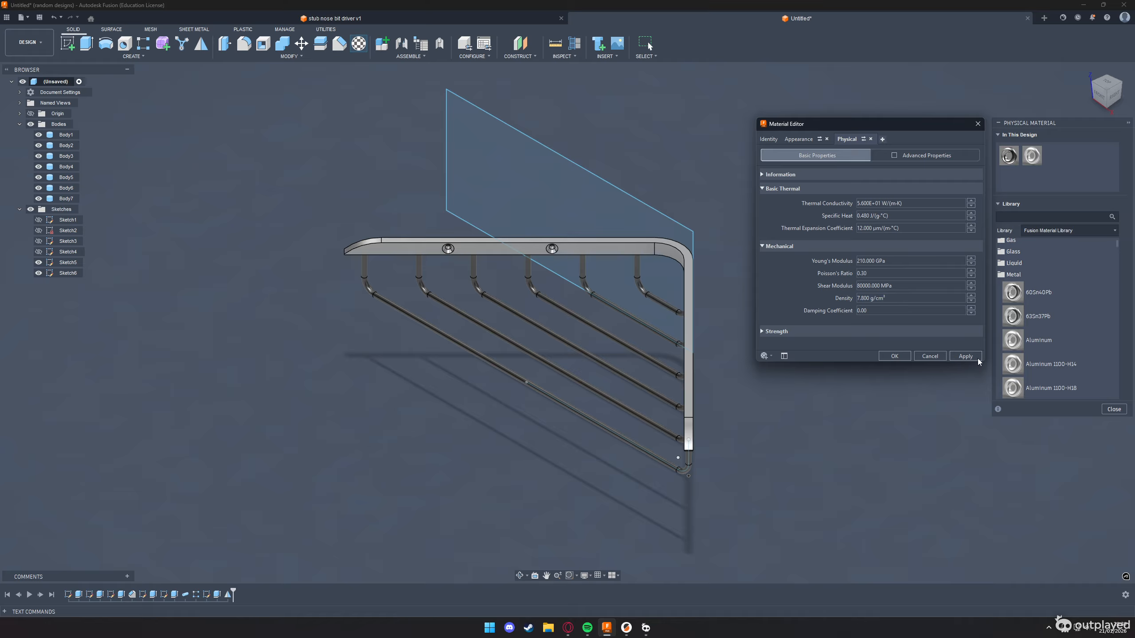
pyautogui.click(930, 357)
# Reopen the advanced physical properties of Steel to verify its density
pyautogui.doubleClick(1009, 157)
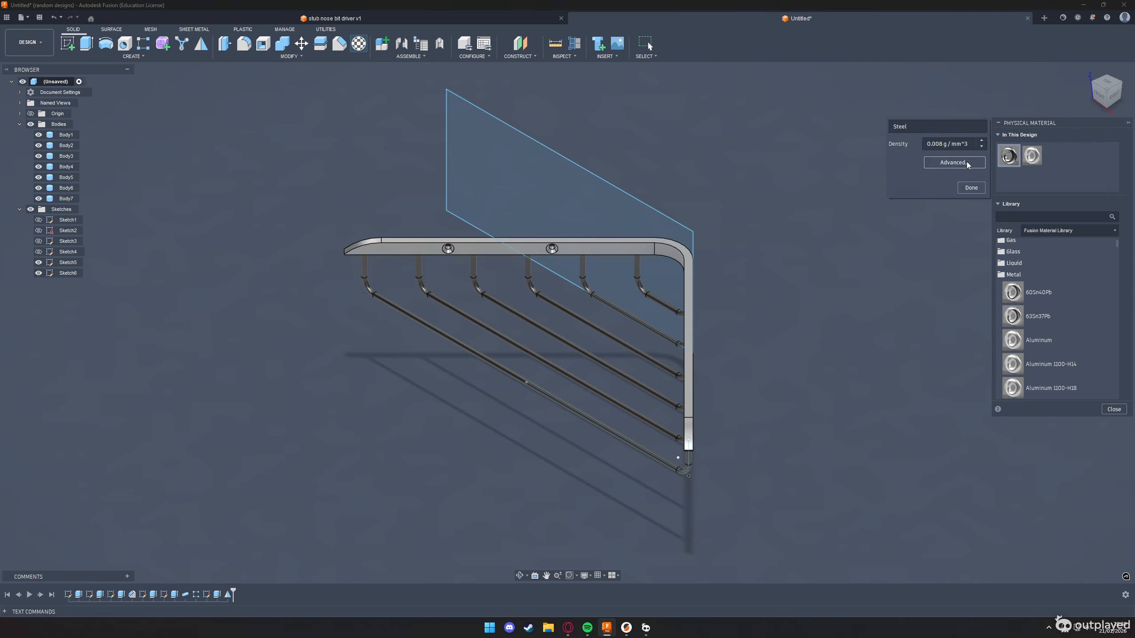
pyautogui.click(966, 163)
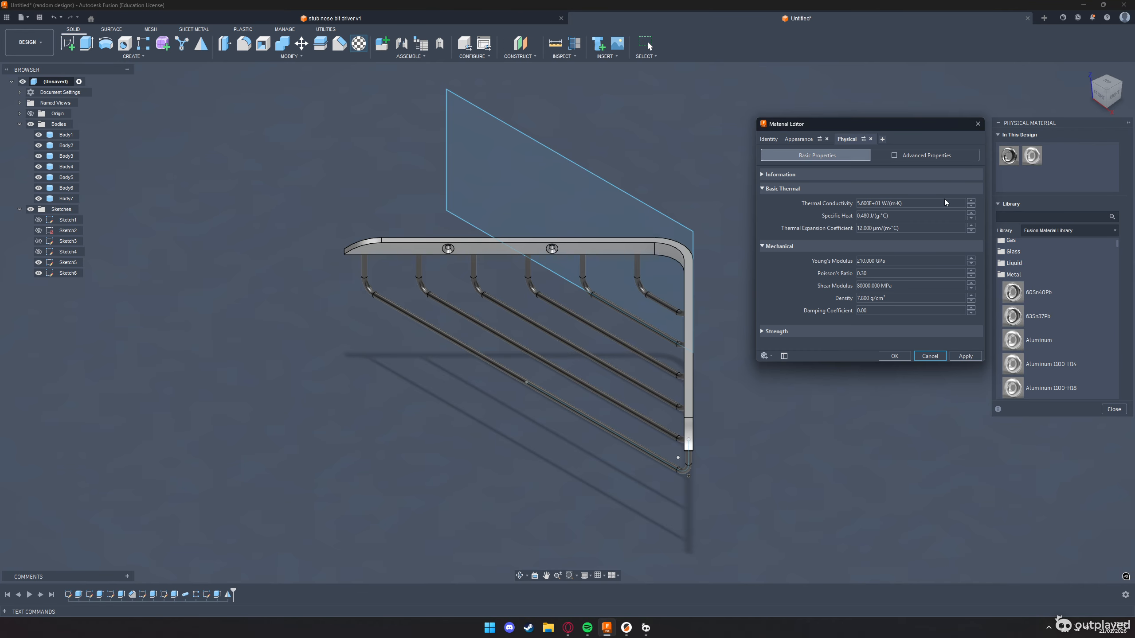
pyautogui.click(941, 356)
# Try assigning Aluminum to the outermost wire, reassign Steel to it, and finish editing the physical materials
pyautogui.moveTo(1032, 155)
pyautogui.mouseDown()
pyautogui.moveTo(782, 268)
pyautogui.moveTo(659, 308)
pyautogui.moveTo(816, 270)
pyautogui.moveTo(616, 320)
pyautogui.moveTo(622, 312)
pyautogui.moveTo(641, 327)
pyautogui.moveTo(615, 341)
pyautogui.moveTo(841, 265)
pyautogui.moveTo(578, 350)
pyautogui.moveTo(592, 355)
pyautogui.moveTo(538, 390)
pyautogui.mouseUp()
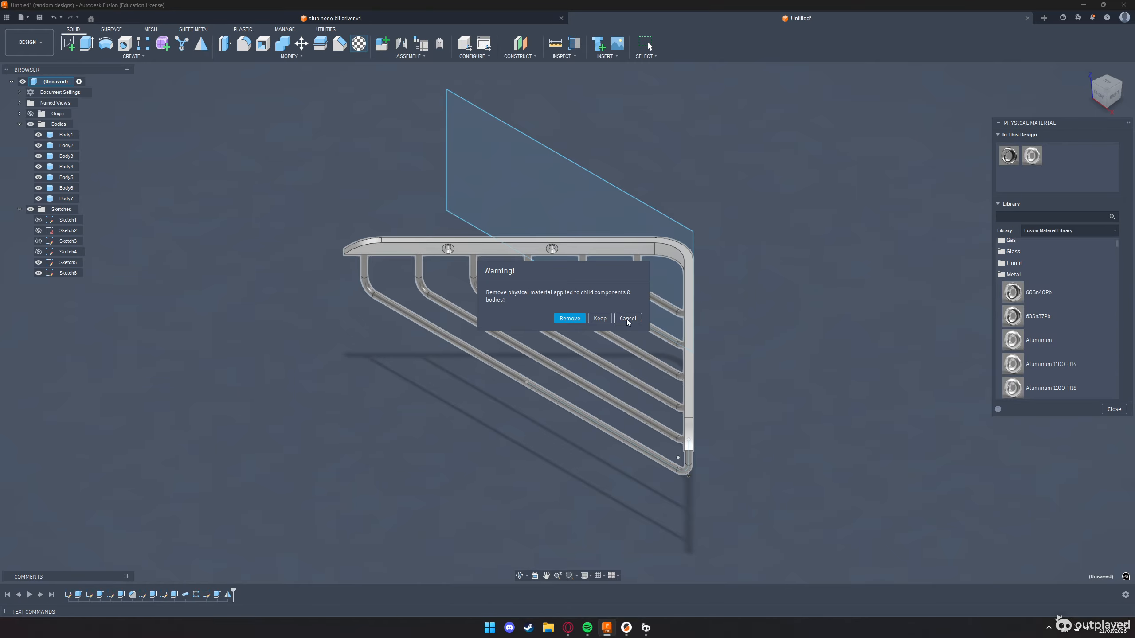
pyautogui.click(601, 318)
pyautogui.moveTo(1009, 156); pyautogui.dragTo(987, 198)
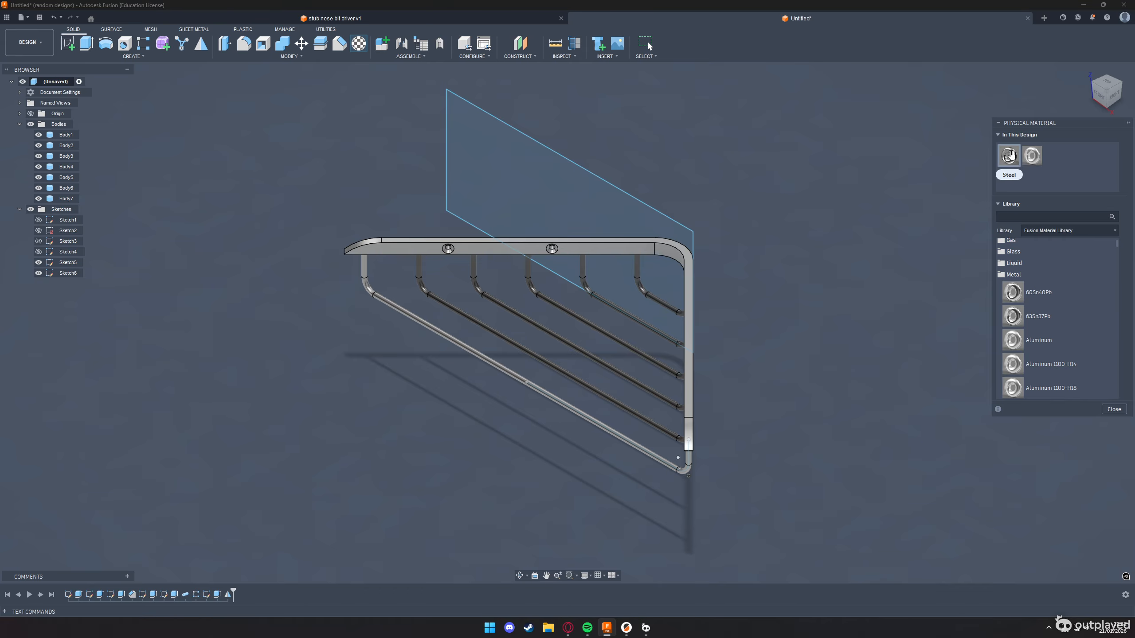
pyautogui.moveTo(1009, 156); pyautogui.dragTo(586, 290)
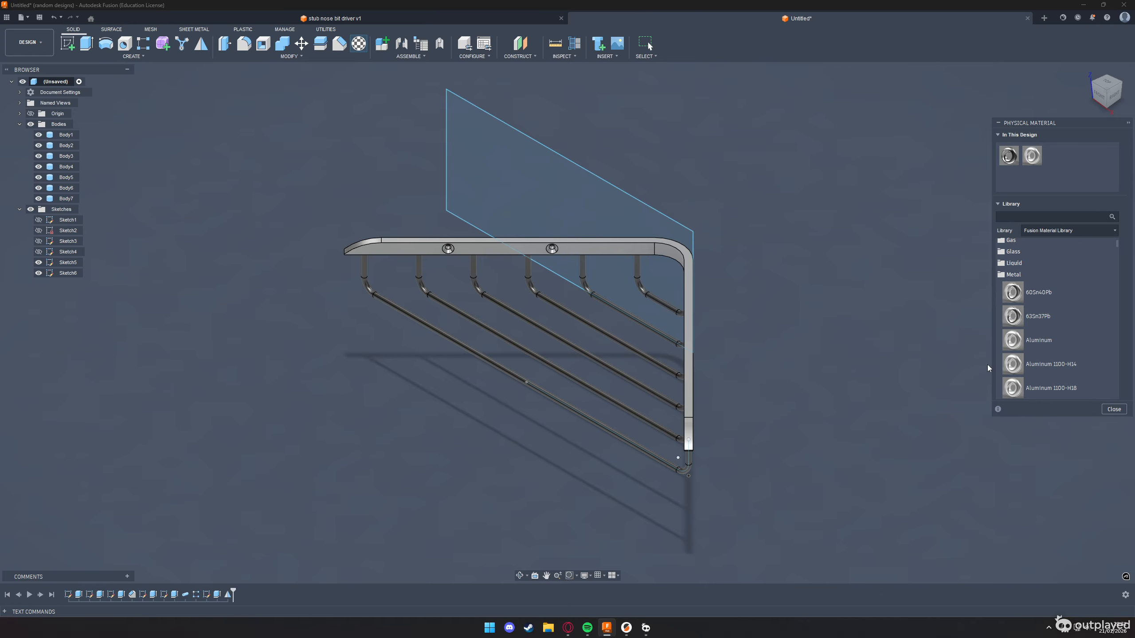
pyautogui.click(1115, 410)
# Hide Sketch5 and Sketch6 so that only the shelf bodies are displayed
pyautogui.scroll(-3, 770, 304)
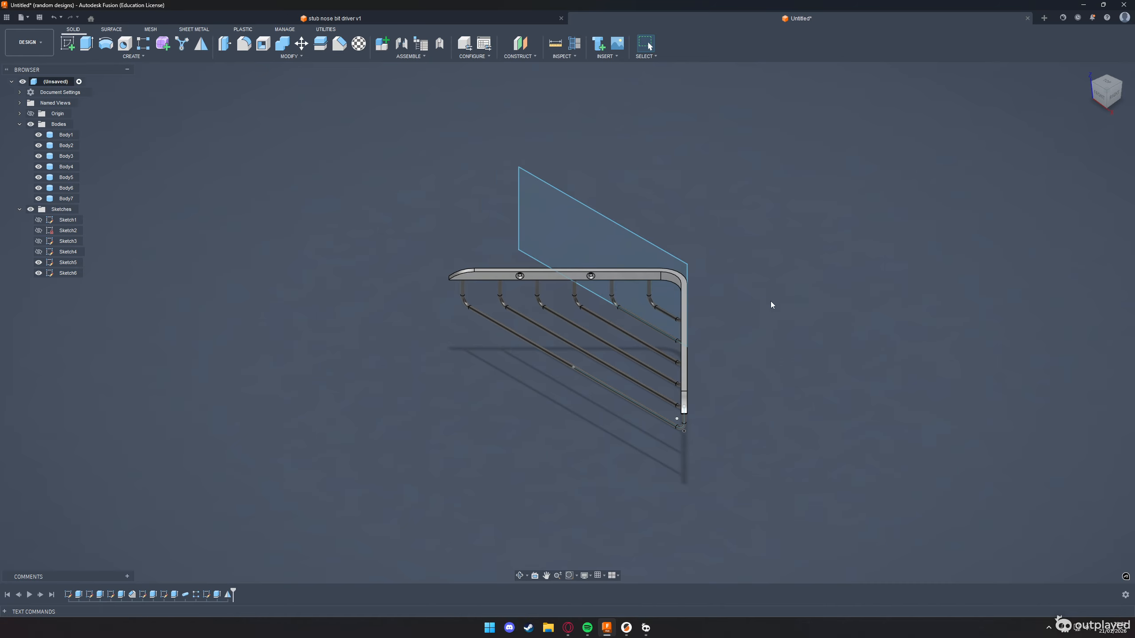
pyautogui.click(1100, 85)
pyautogui.moveTo(371, 152); pyautogui.dragTo(371, 152)
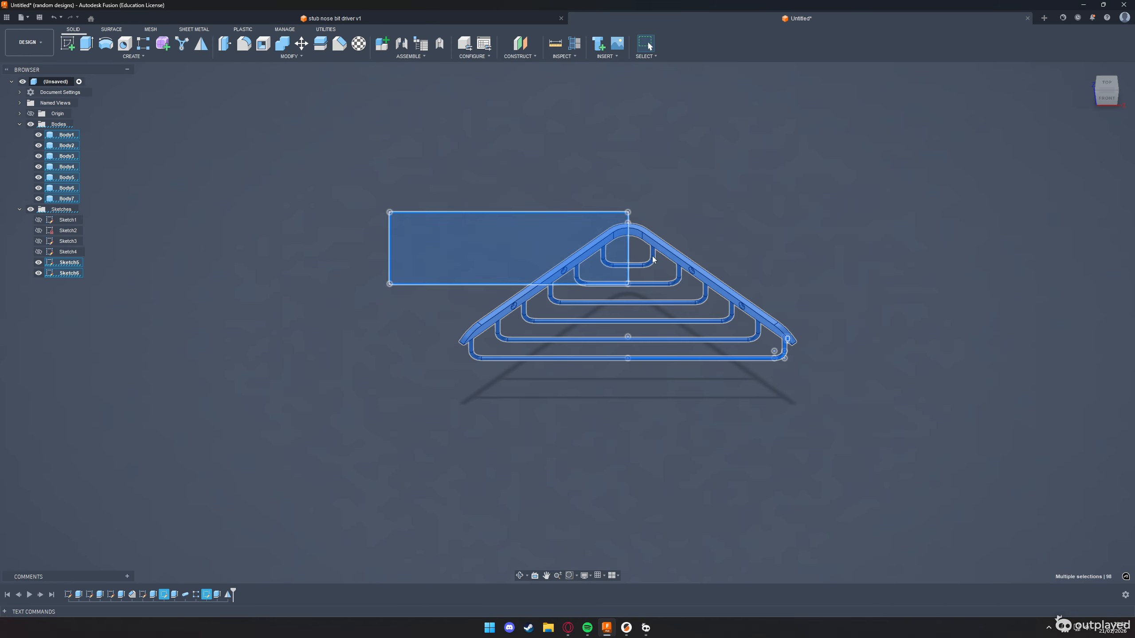
pyautogui.press('Escape')
pyautogui.click(41, 272)
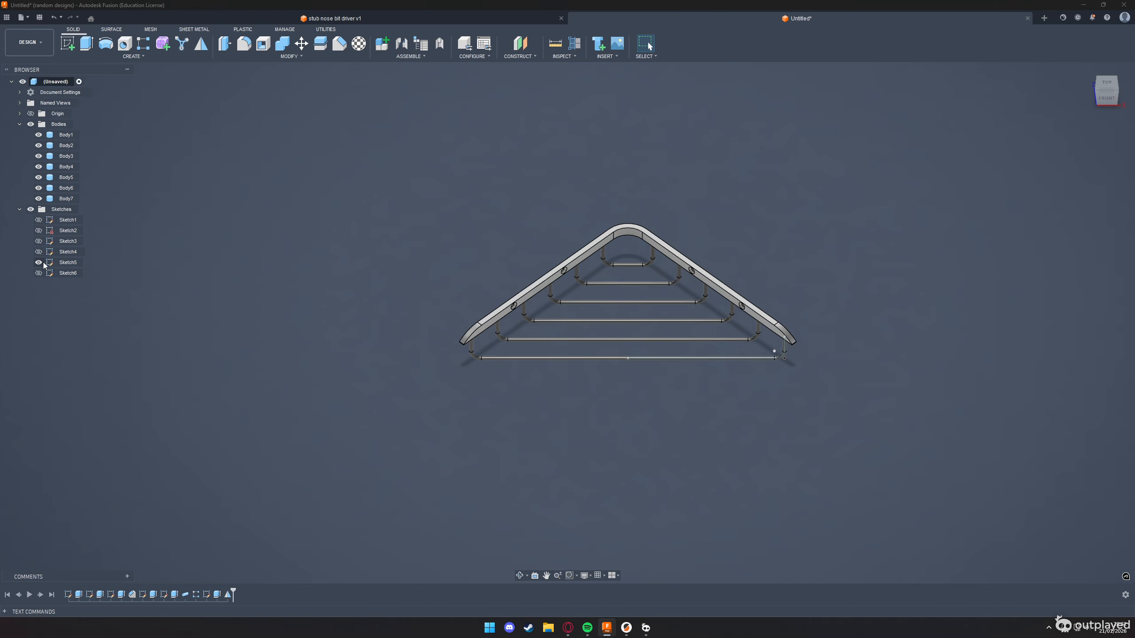
pyautogui.click(40, 262)
# Select the rail and all six wires and display their combined properties to read the total mass
pyautogui.moveTo(269, 128); pyautogui.dragTo(795, 468)
pyautogui.rightClick(693, 275)
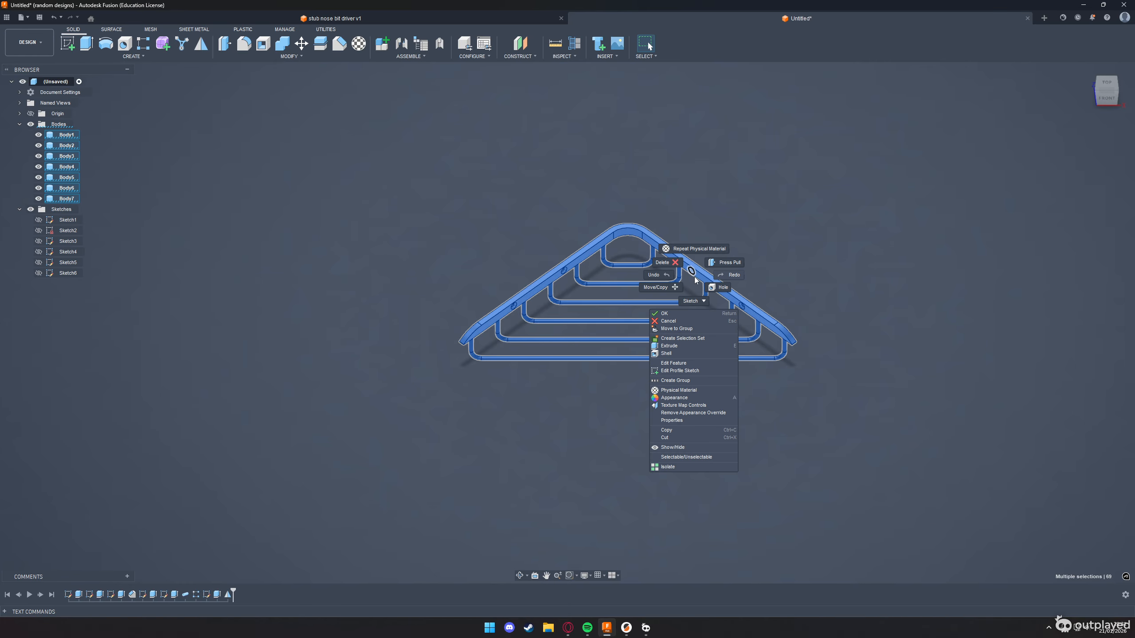
pyautogui.click(691, 424)
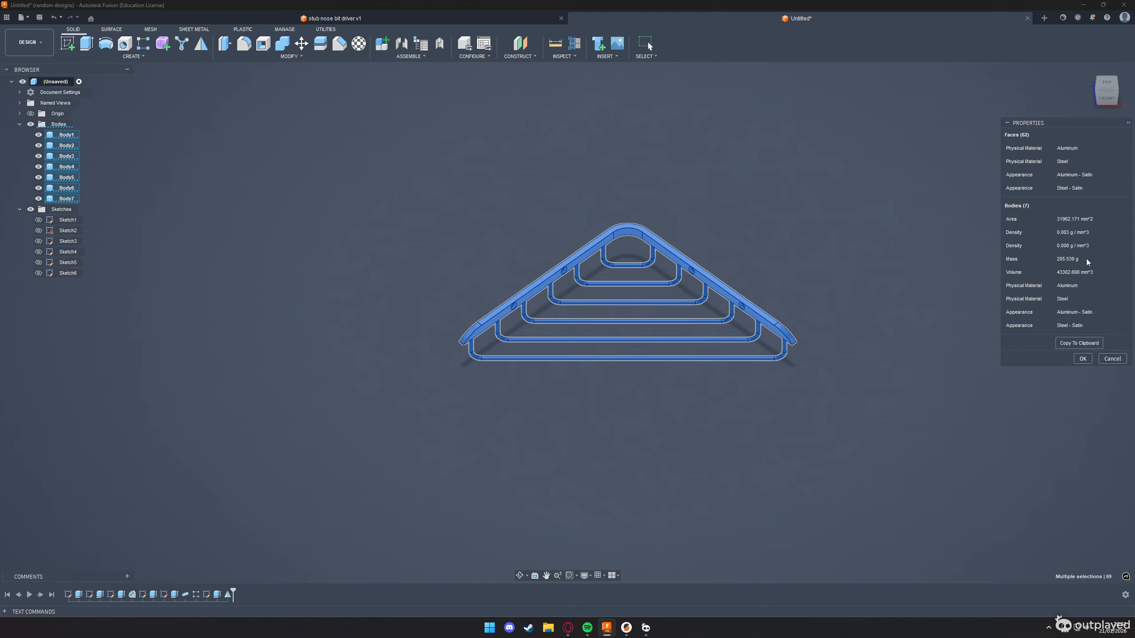
# Switch to the challenge page in the browser and submit 205.539 g as the mass answer
pyautogui.hotkey('alt', 'Tab')
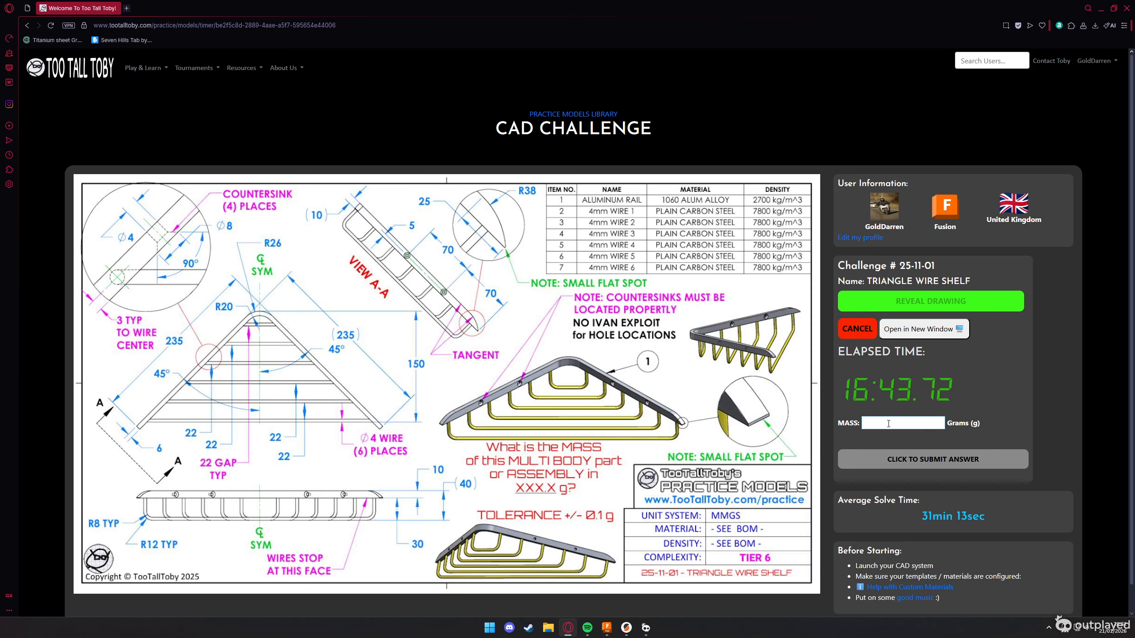
pyautogui.click(889, 423)
pyautogui.write('205.539 g')
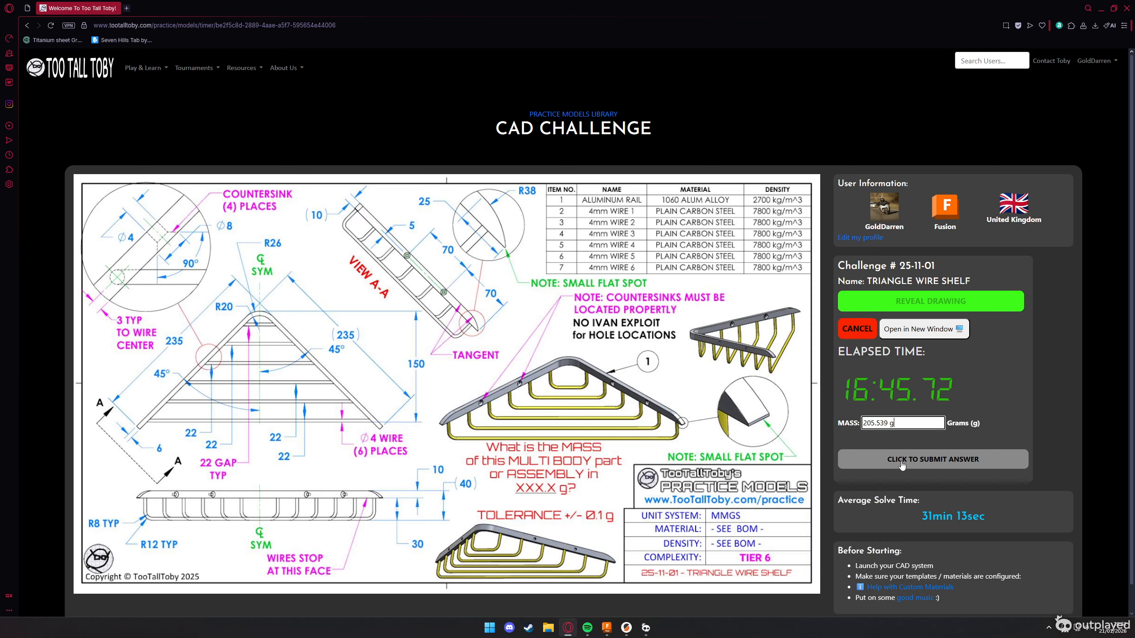
pyautogui.click(943, 461)
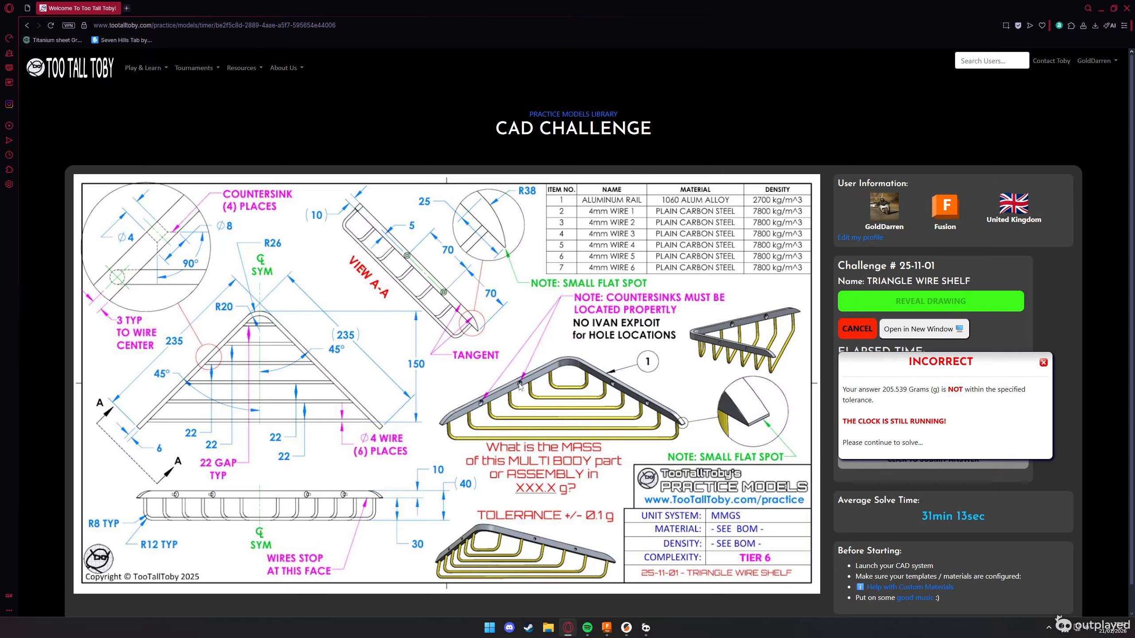
# Switch back to Fusion, close the body properties, and start a rectangle sketch on the front plane
pyautogui.hotkey('alt', 'Tab')
pyautogui.click(786, 417)
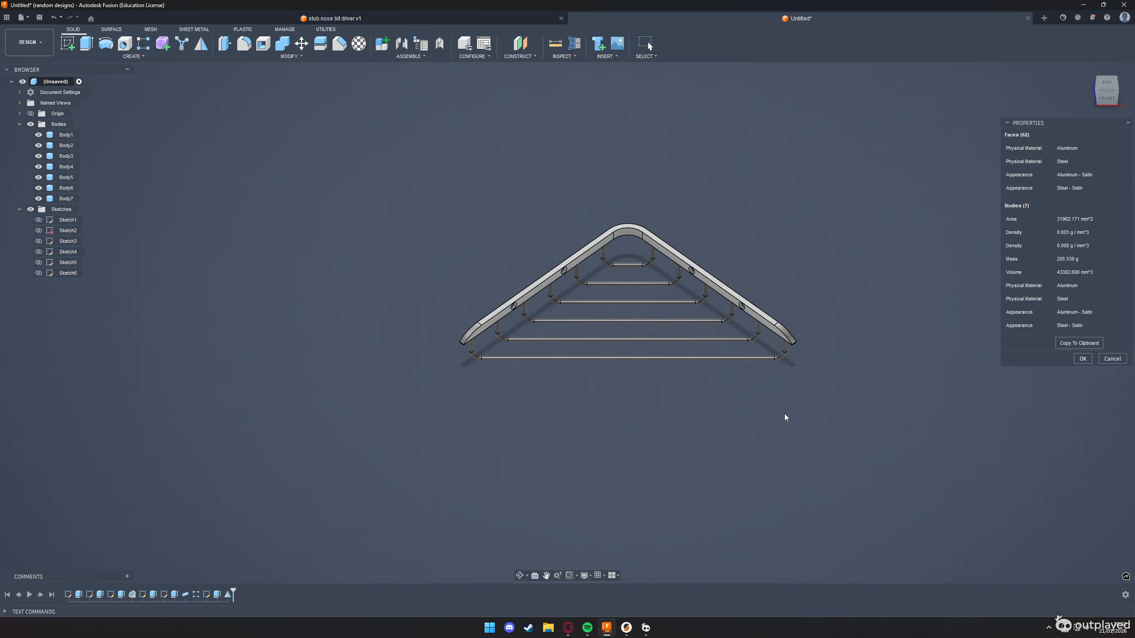
pyautogui.click(1111, 364)
pyautogui.click(1107, 98)
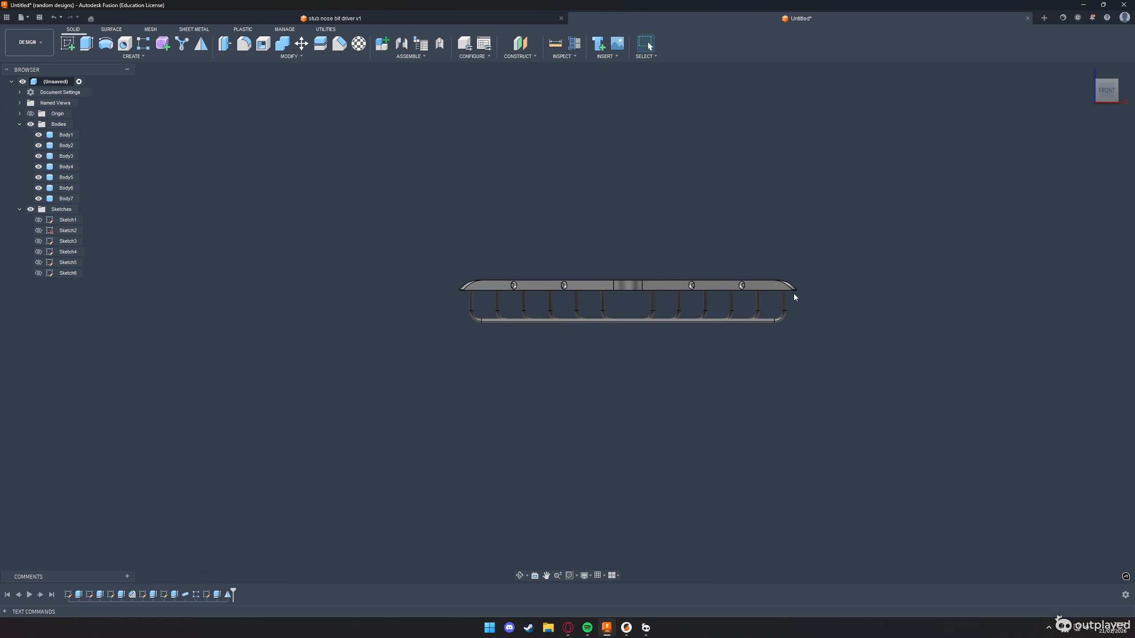
pyautogui.click(652, 264)
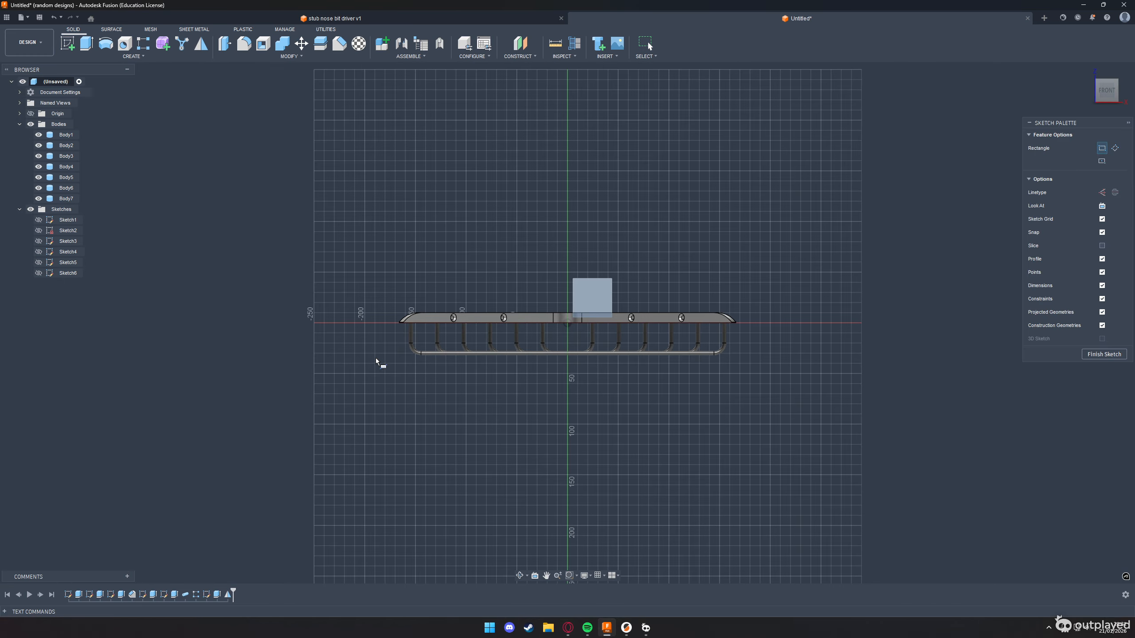
pyautogui.scroll(5, 402, 358)
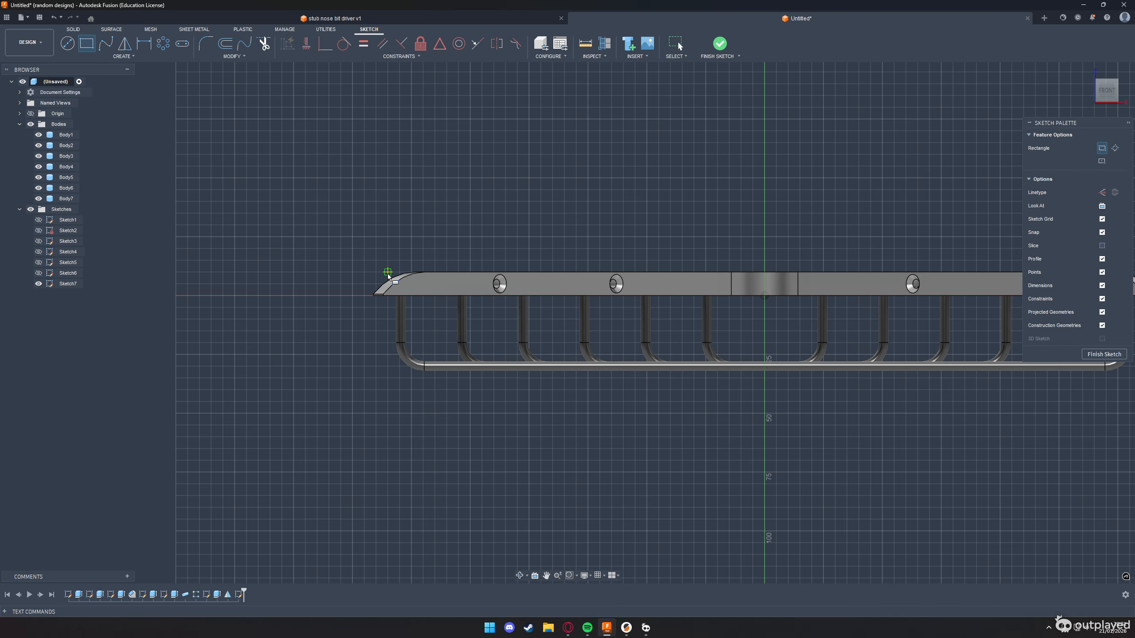
pyautogui.click(388, 272)
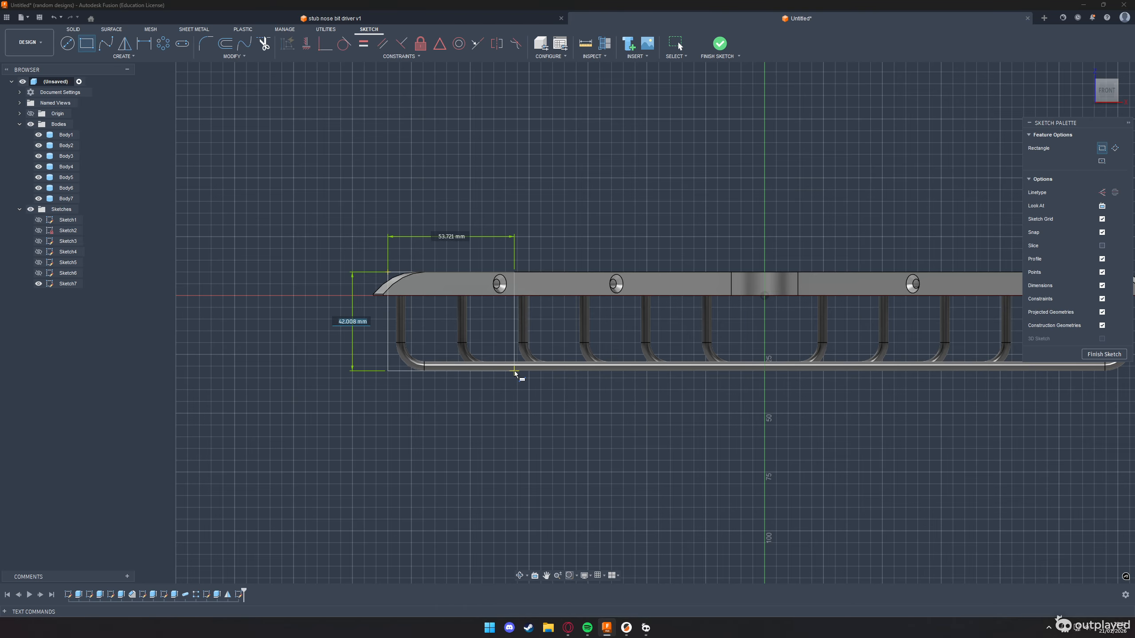
pyautogui.press('Escape')
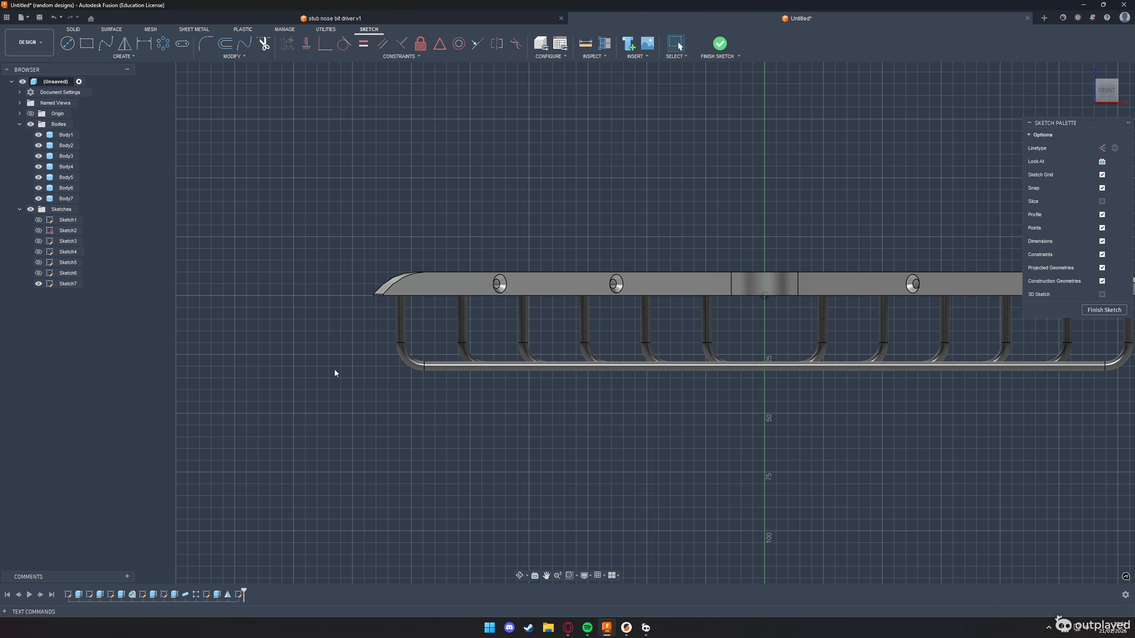
pyautogui.scroll(-3, 334, 370)
pyautogui.press('r')
pyautogui.click(351, 323)
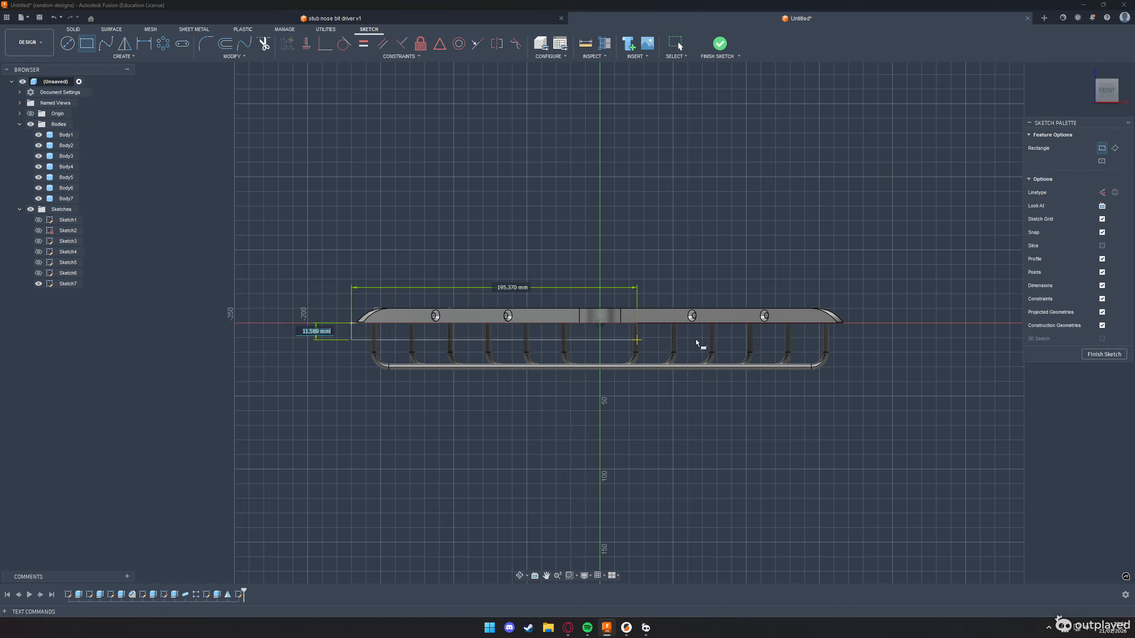
pyautogui.press('Escape')
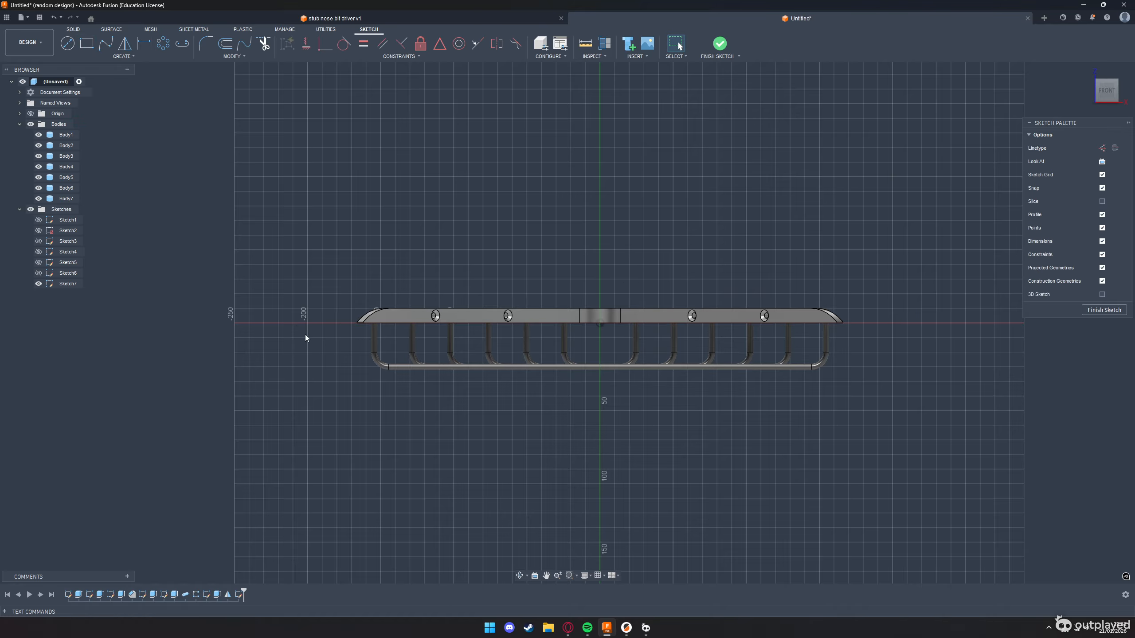
# Examine the wire ends and bends under the rail and compare them with the challenge drawing in the browser
pyautogui.scroll(5, 313, 340)
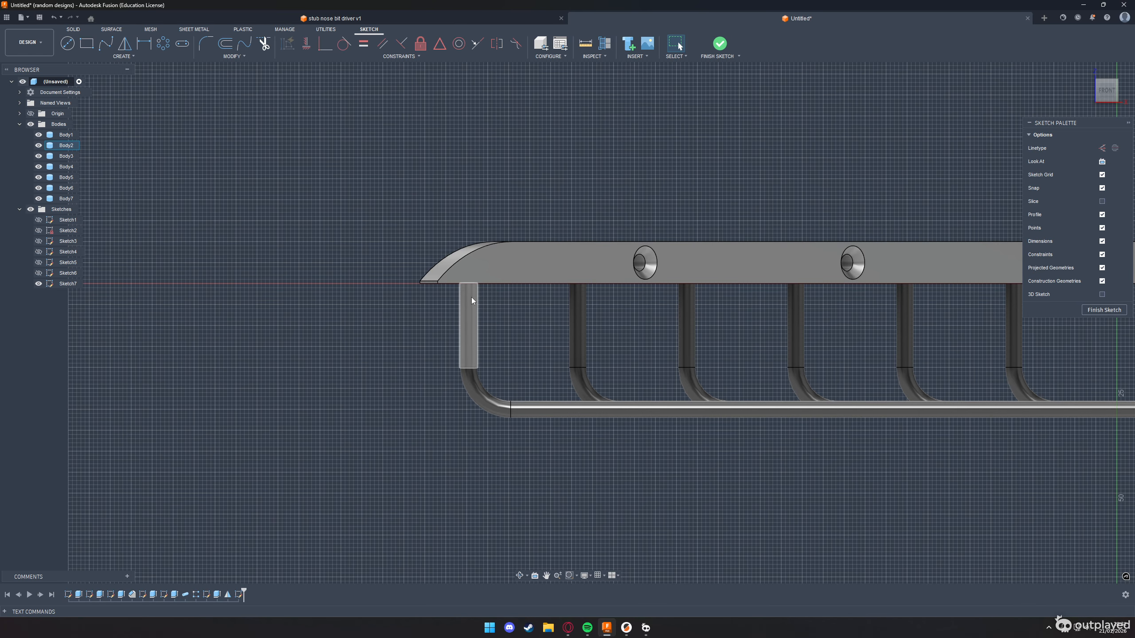
pyautogui.moveTo(652, 413); pyautogui.dragTo(216, 449, button='middle')
pyautogui.scroll(-3, 204, 435)
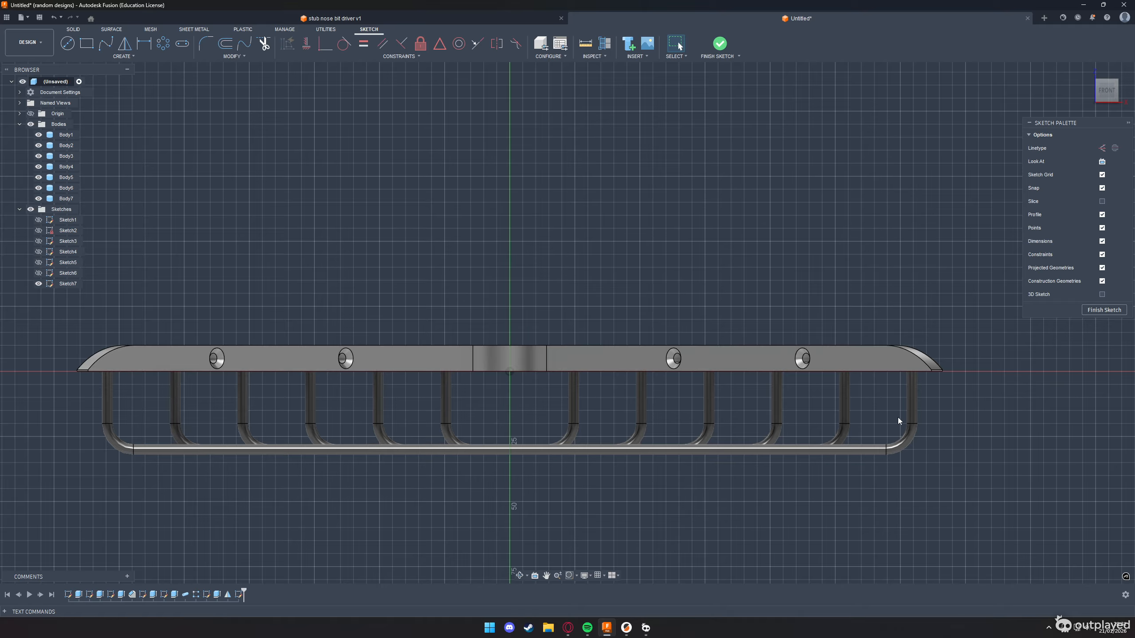
pyautogui.scroll(5, 913, 425)
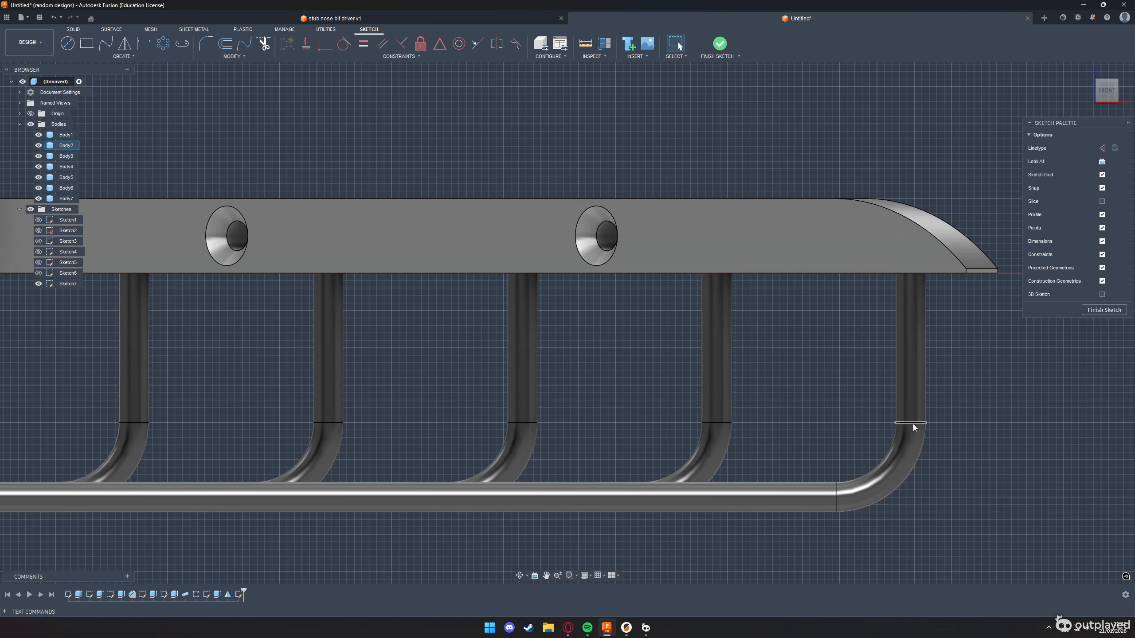
pyautogui.scroll(3, 840, 495)
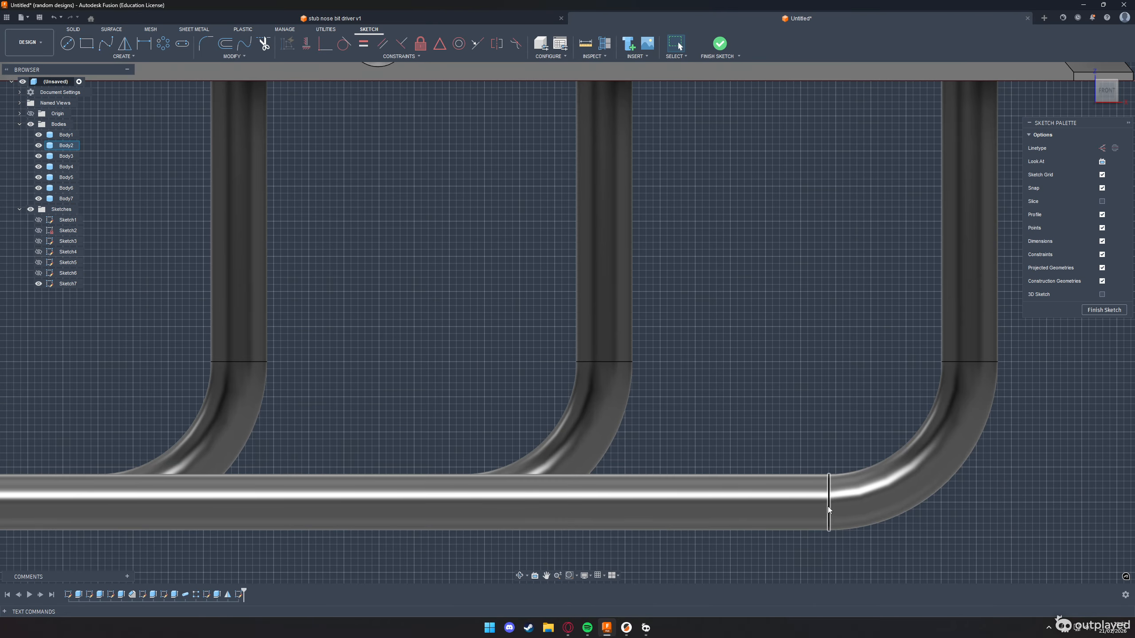
pyautogui.scroll(-6, 833, 503)
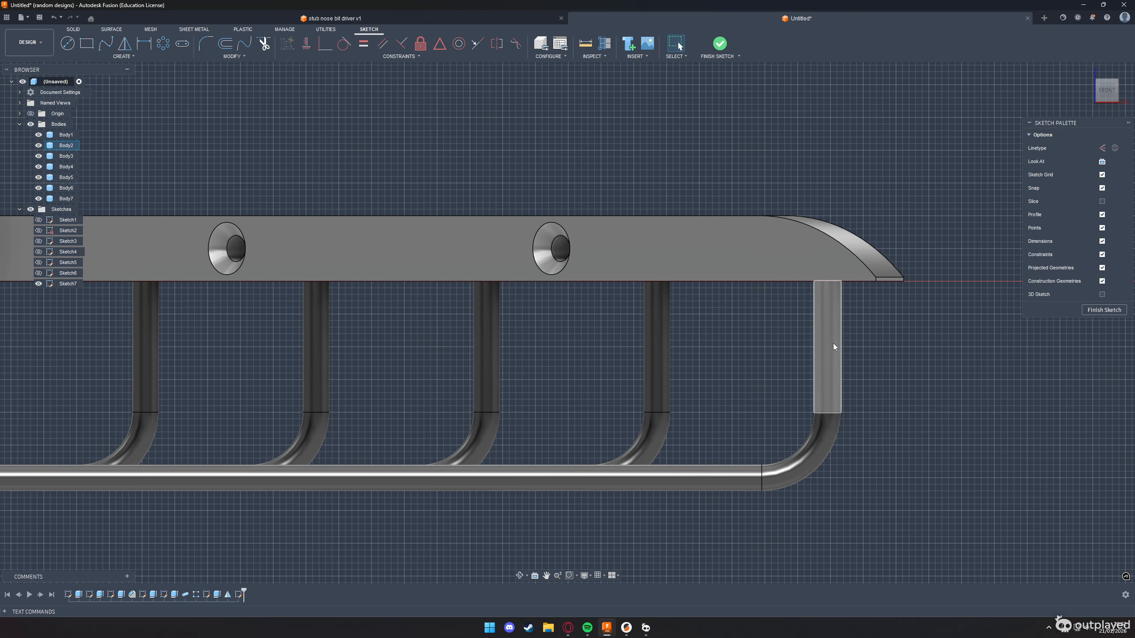
pyautogui.scroll(2, 833, 343)
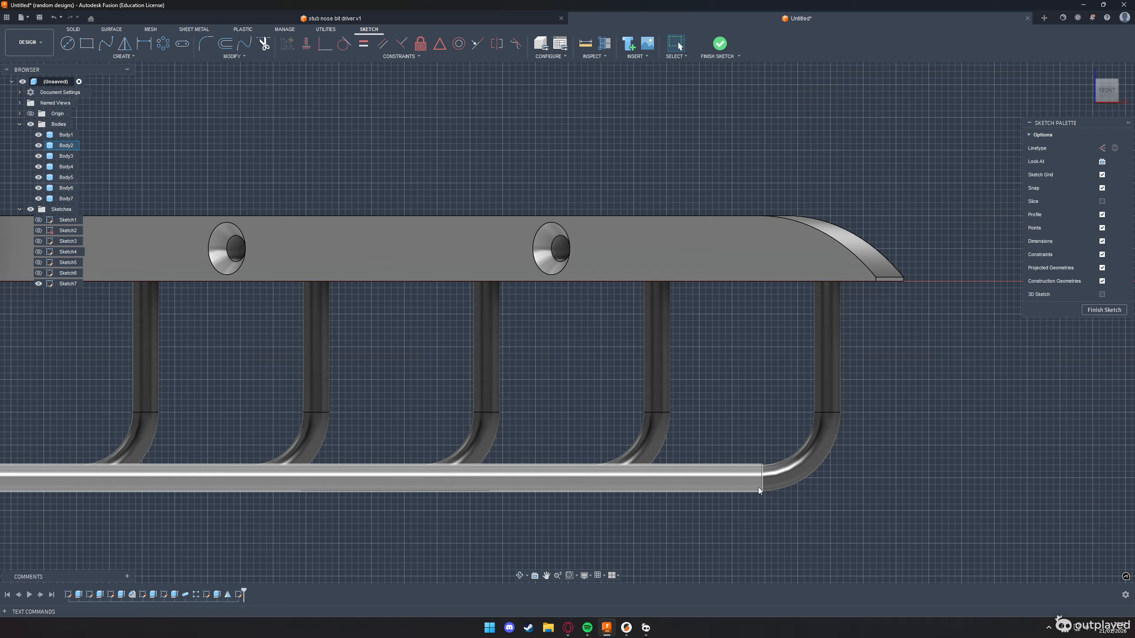
pyautogui.hotkey('alt', 'Tab')
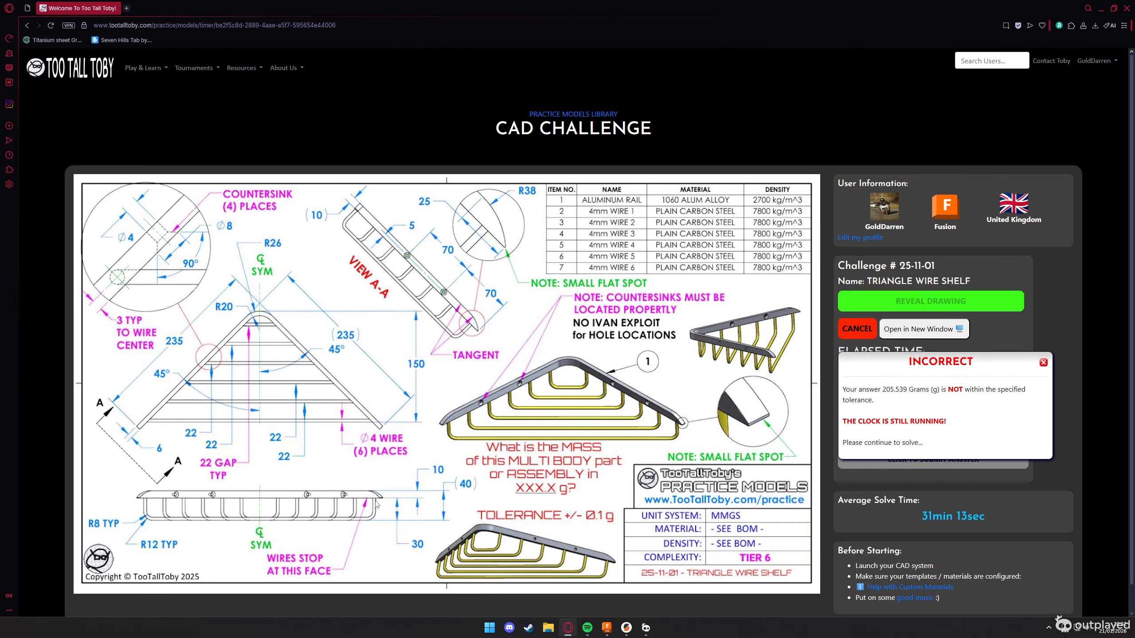
pyautogui.hotkey('alt', 'Tab')
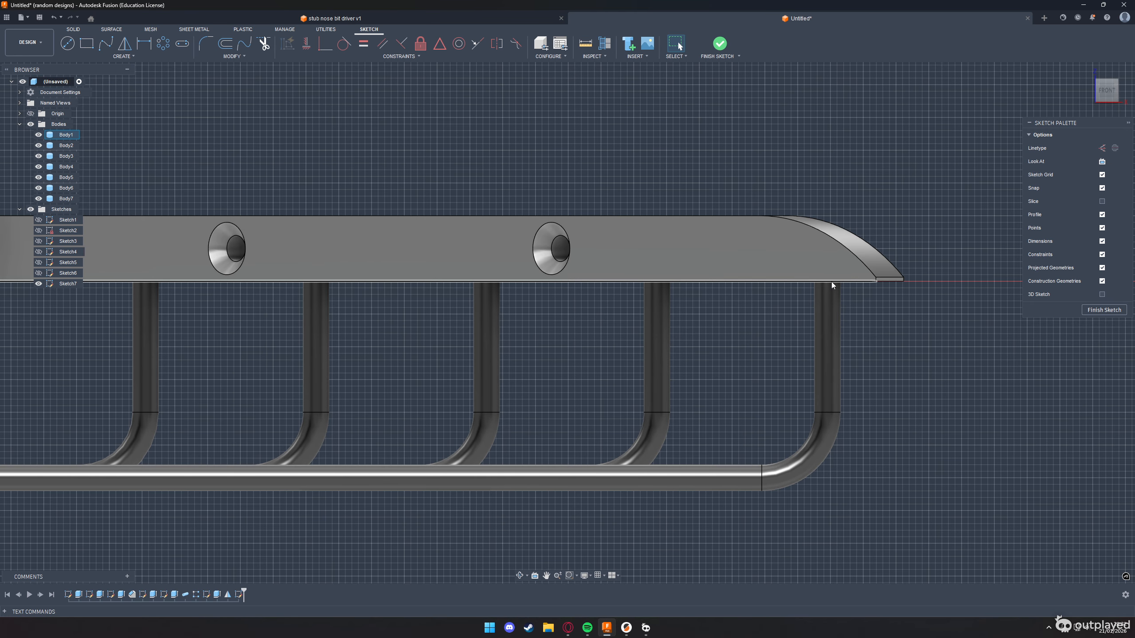
# Sketch a rectangle about 364 mm wide and 2 mm high directly beneath the rail, spanning all the wires, and finish the sketch
pyautogui.press('r')
pyautogui.scroll(-4, 801, 403)
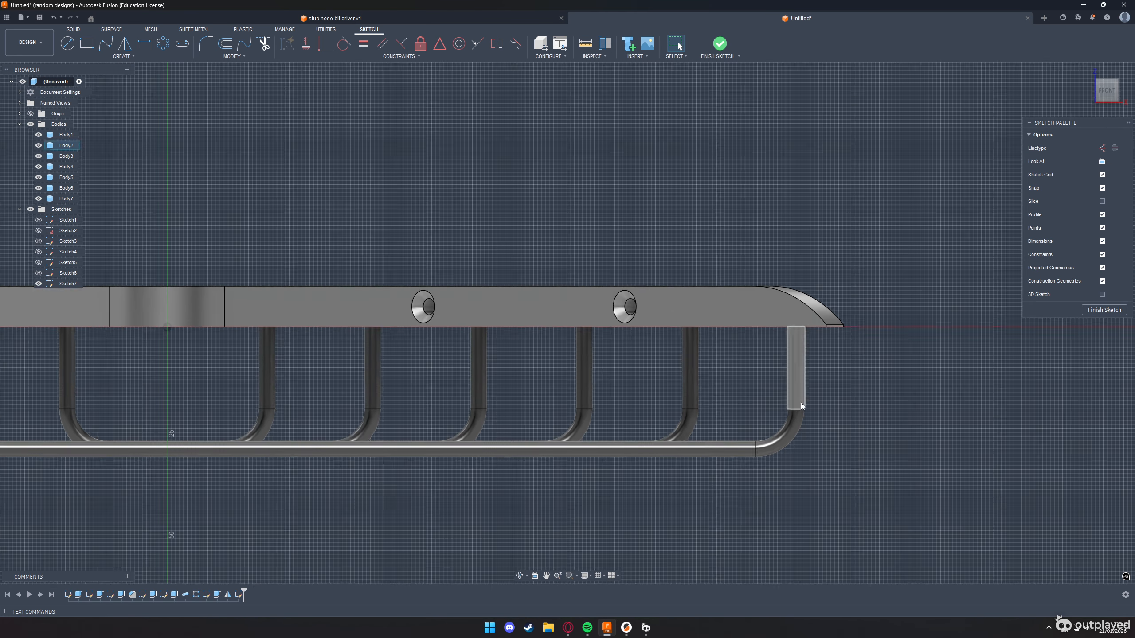
pyautogui.click(861, 347)
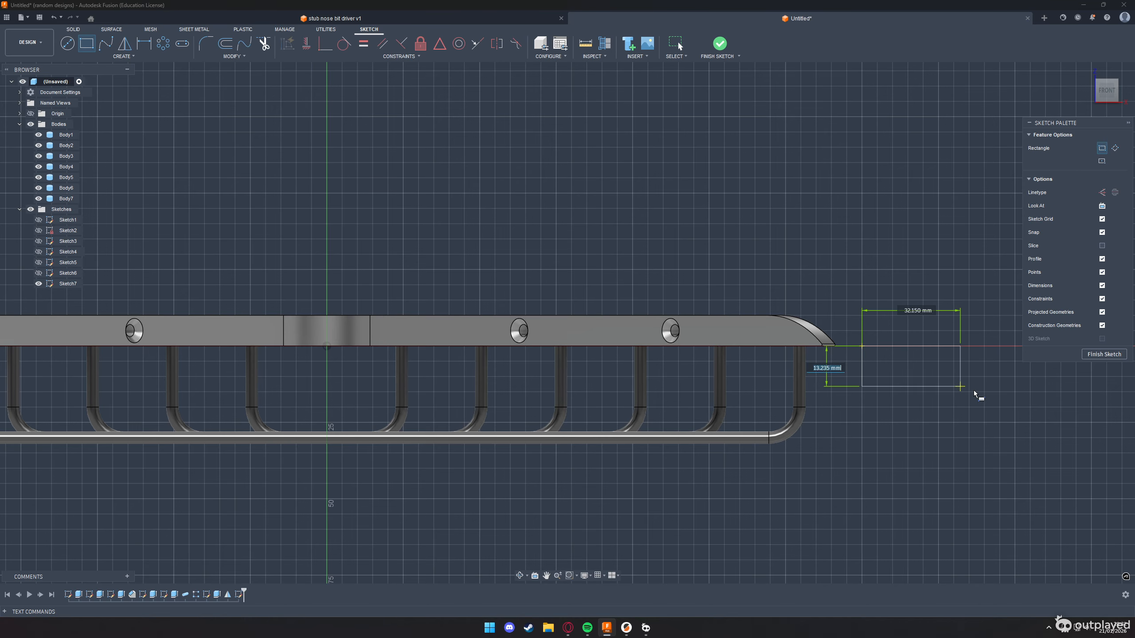
pyautogui.scroll(-4, 975, 393)
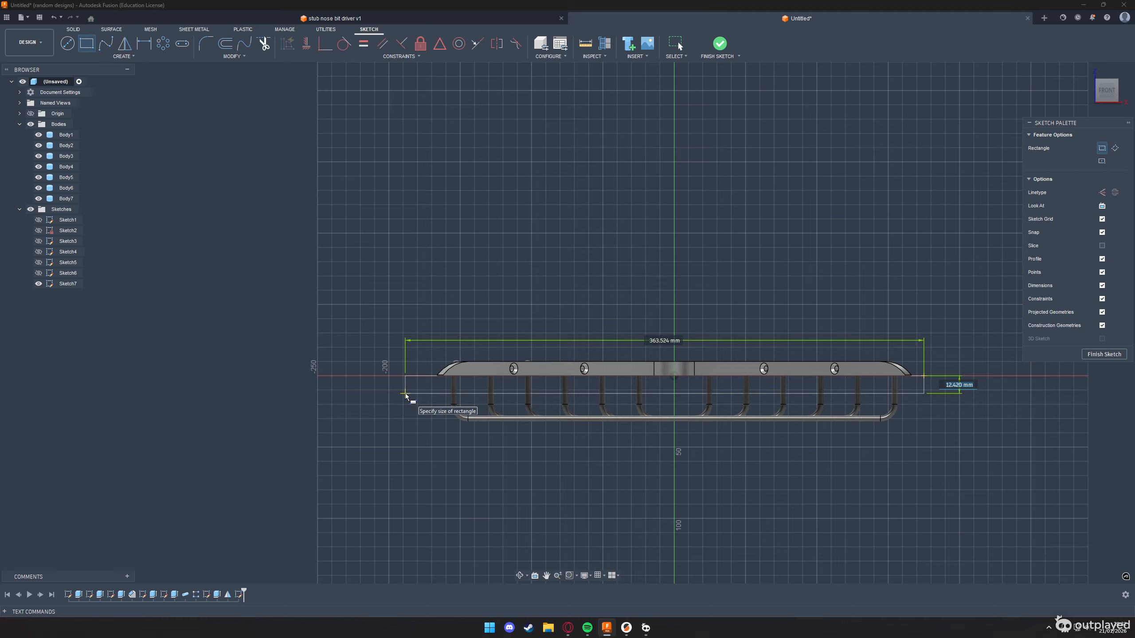
pyautogui.write('2')
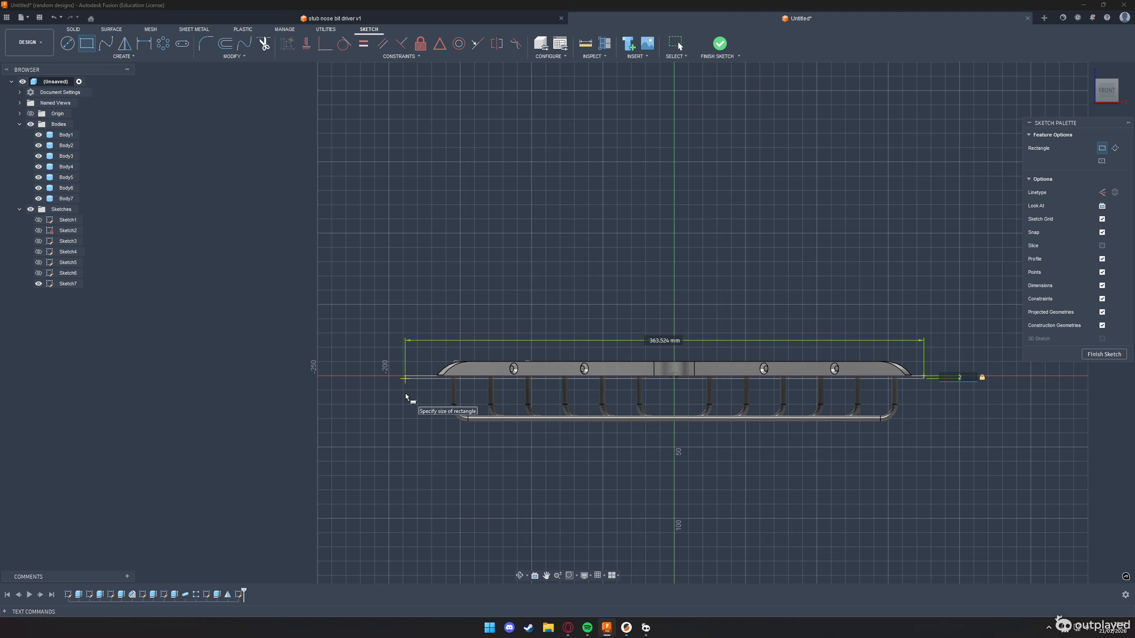
pyautogui.press('Return')
pyautogui.click(1105, 354)
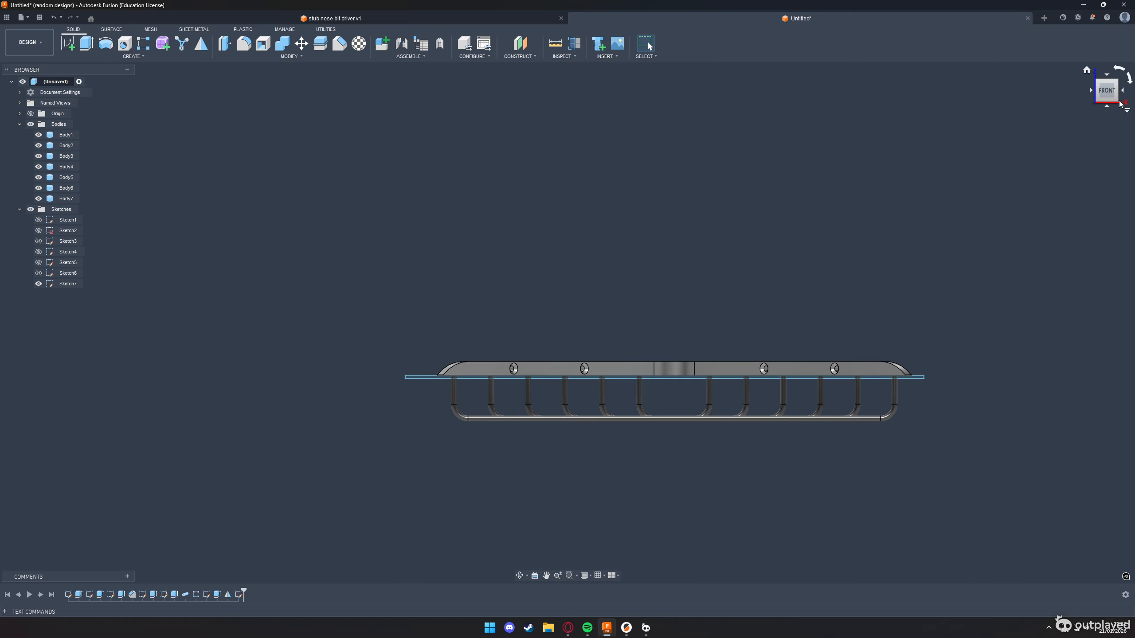
# Extrude the thin rectangle -570 mm as a cut through the upper ends of all six wires
pyautogui.moveTo(1110, 97); pyautogui.dragTo(1092, 104)
pyautogui.scroll(5, 849, 309)
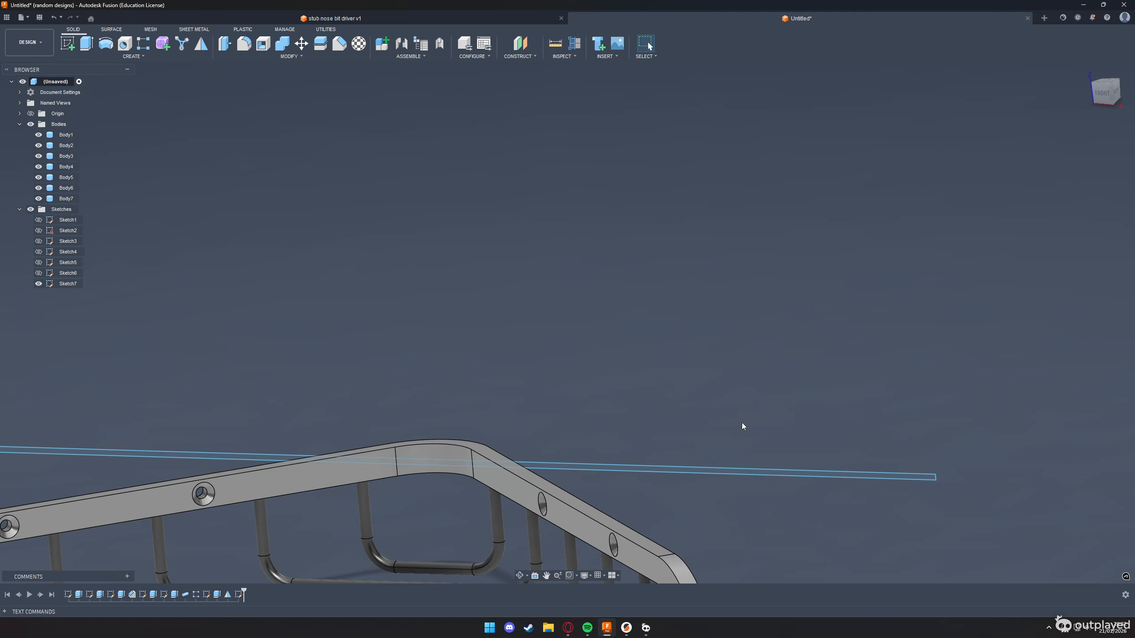
pyautogui.click(738, 474)
pyautogui.press('e')
pyautogui.scroll(-5, 616, 307)
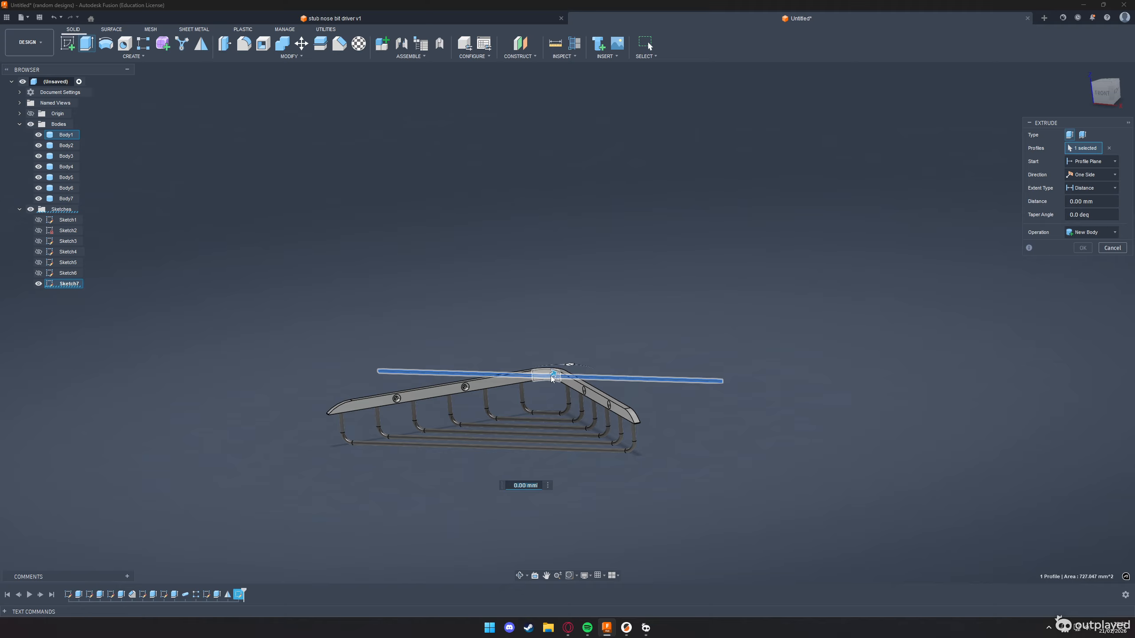
pyautogui.moveTo(553, 378); pyautogui.dragTo(288, 509)
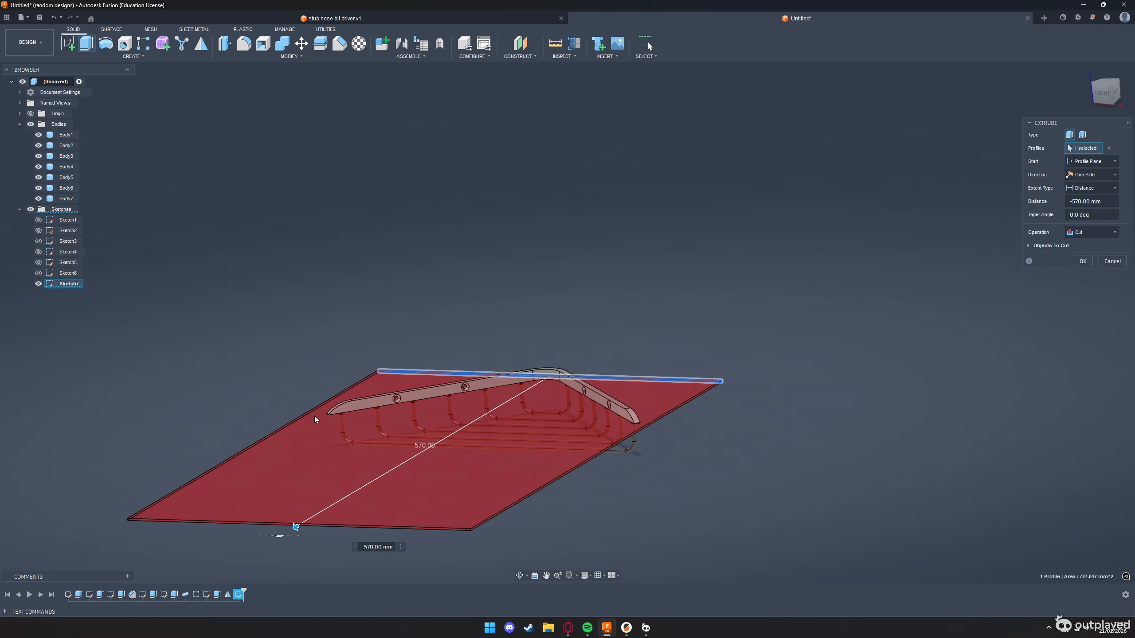
pyautogui.click(1082, 261)
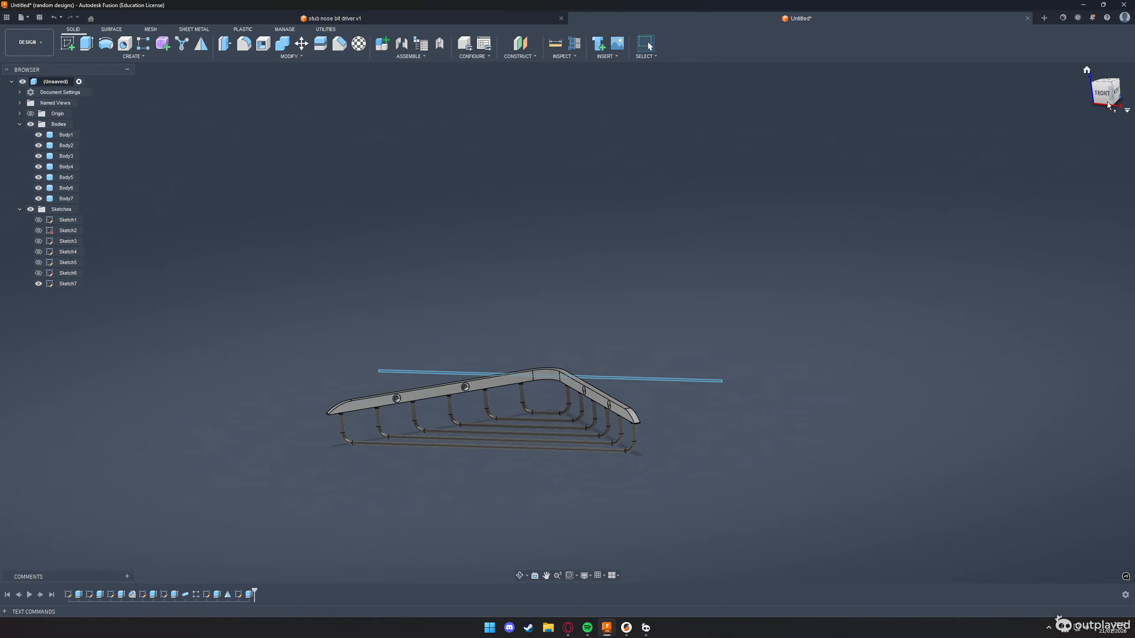
# Move the six wire bodies up 2 mm in Z so their trimmed ends meet the rail's underside
pyautogui.moveTo(1108, 93); pyautogui.dragTo(1127, 98)
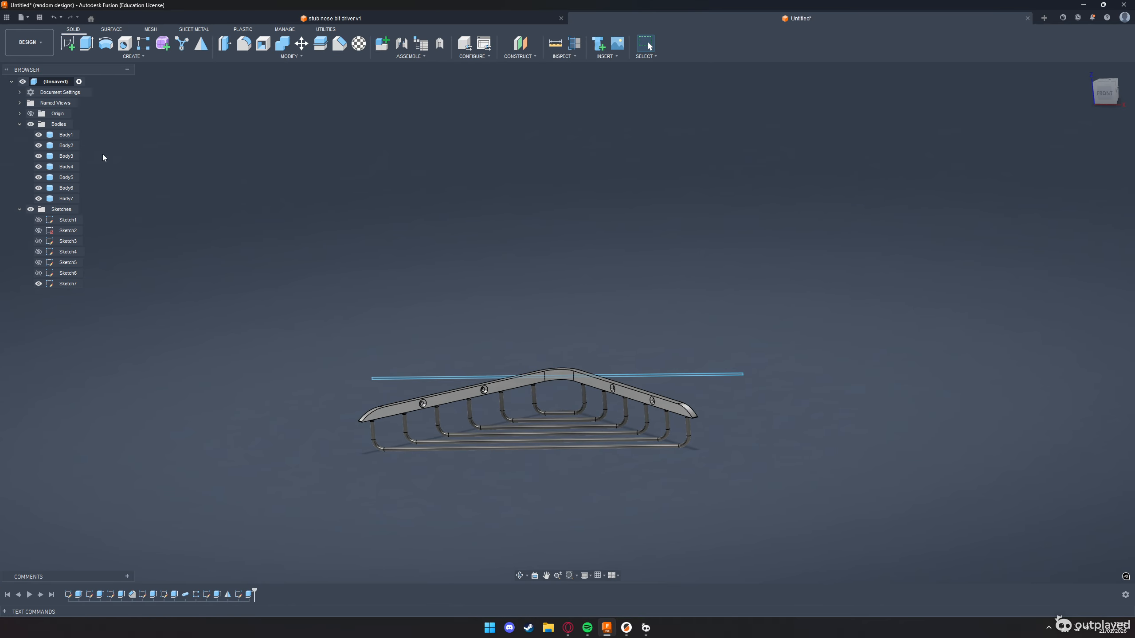
pyautogui.click(66, 199)
pyautogui.keyDown('shift'); pyautogui.click(67, 145); pyautogui.keyUp('shift')
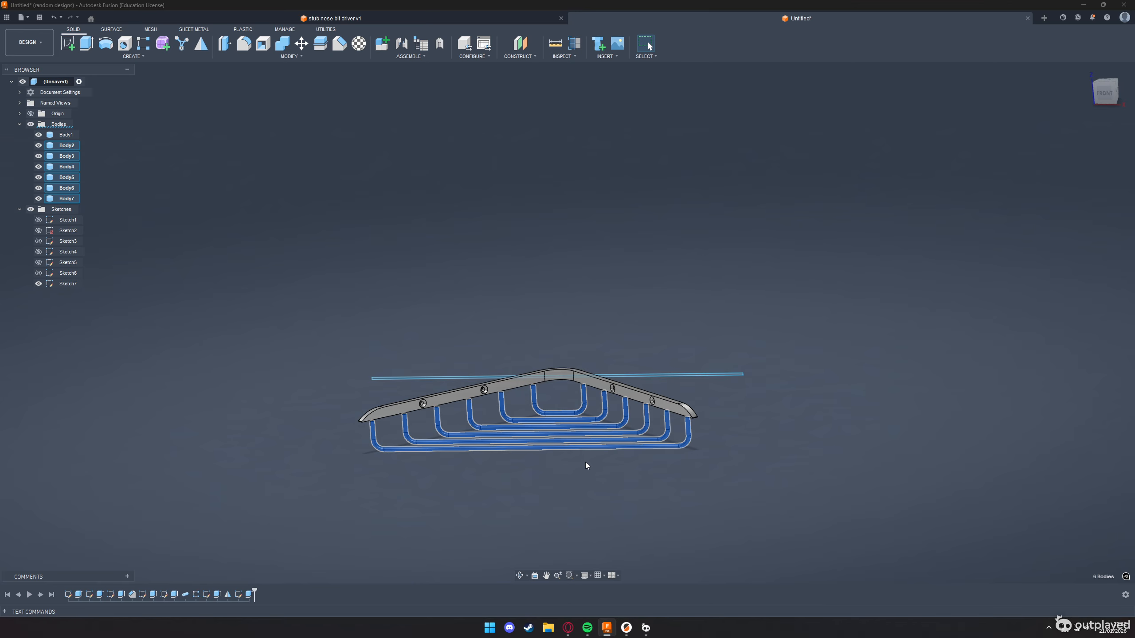
pyautogui.rightClick(585, 441)
pyautogui.click(587, 435)
pyautogui.press('m')
pyautogui.scroll(5, 538, 416)
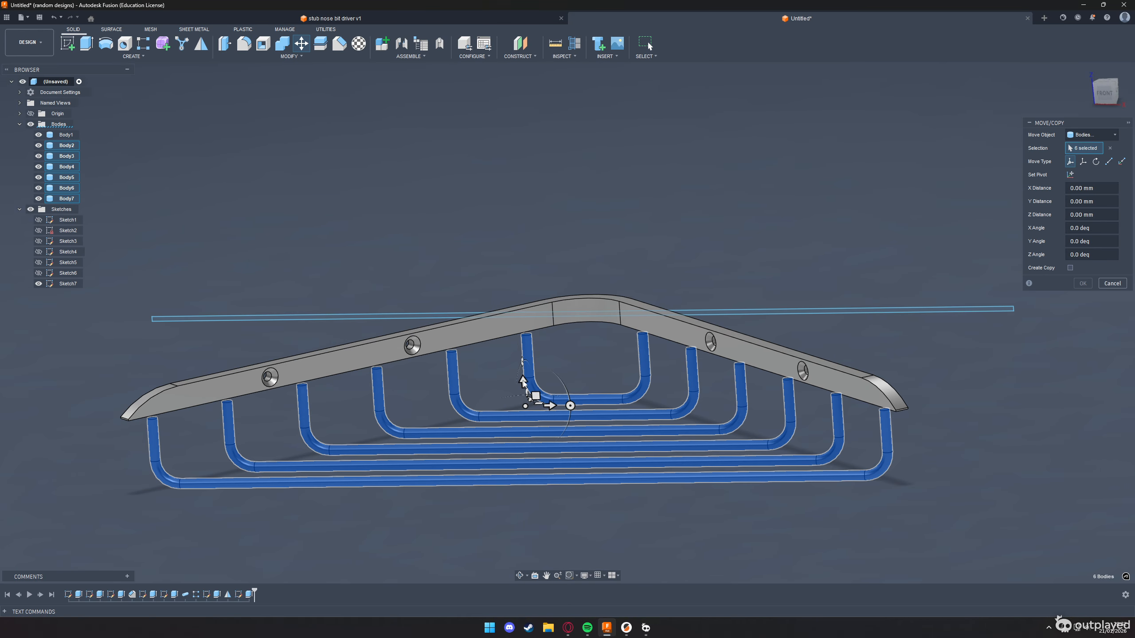
pyautogui.click(523, 381)
pyautogui.write('10')
pyautogui.press('Return')
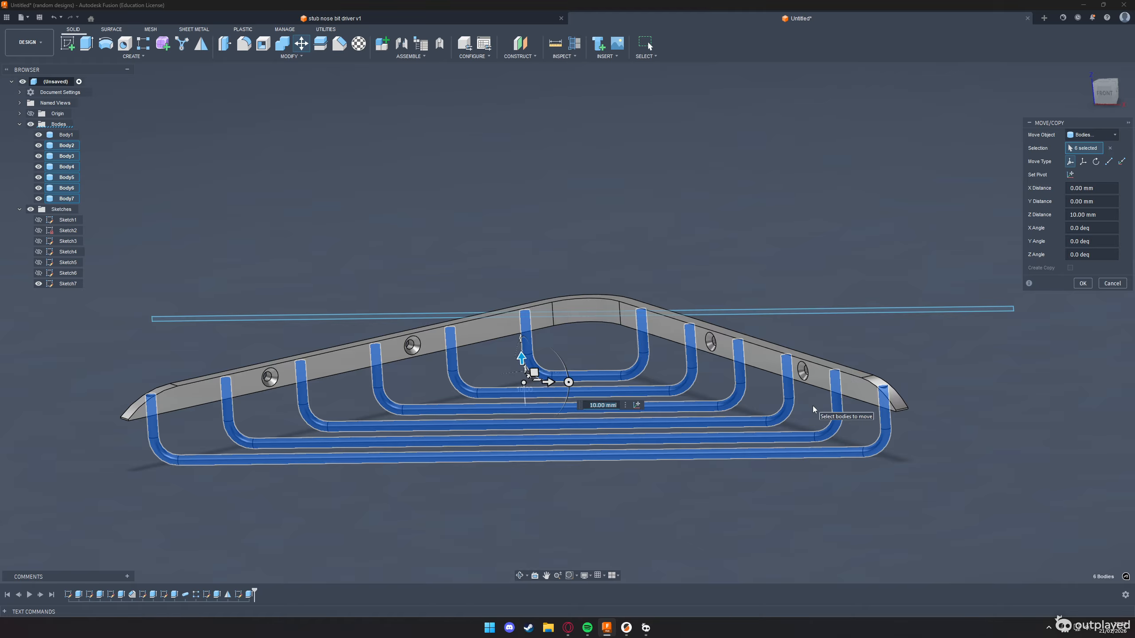
pyautogui.write('2')
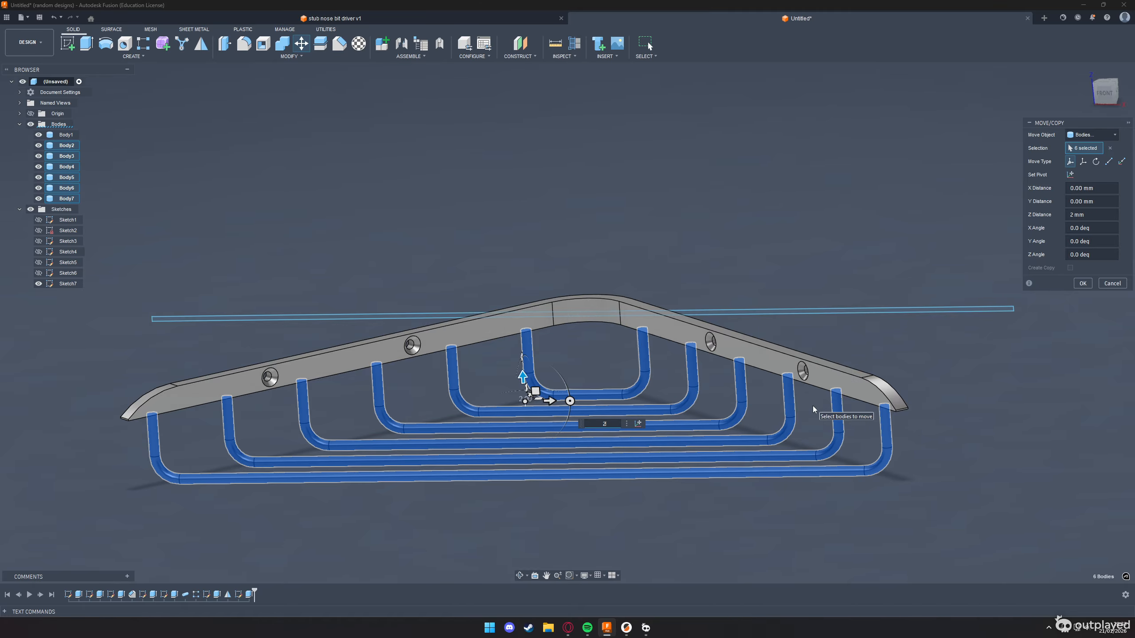
pyautogui.press('Return')
pyautogui.scroll(-5, 884, 324)
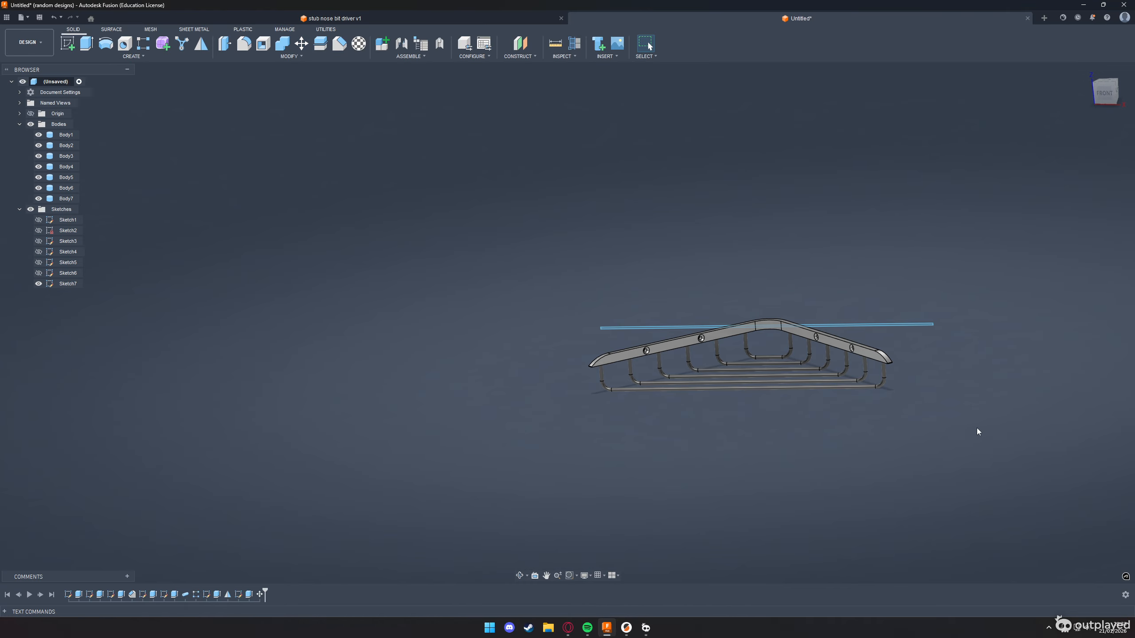
# Select the whole shelf and display its combined properties to copy the total mass
pyautogui.moveTo(977, 431); pyautogui.dragTo(587, 290)
pyautogui.rightClick(744, 333)
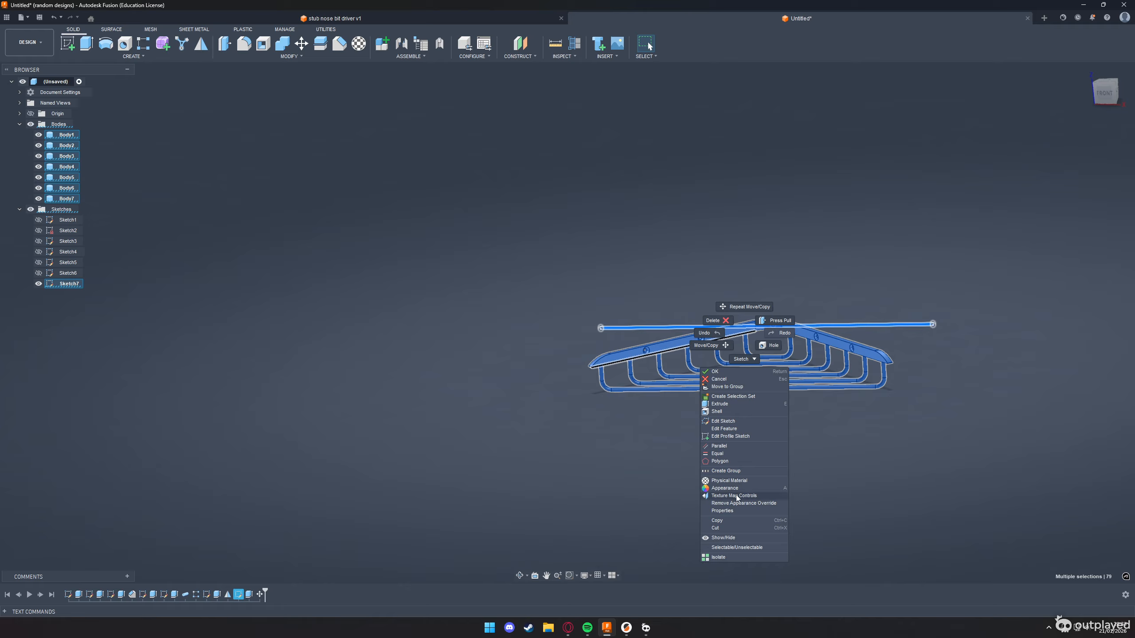
pyautogui.click(735, 511)
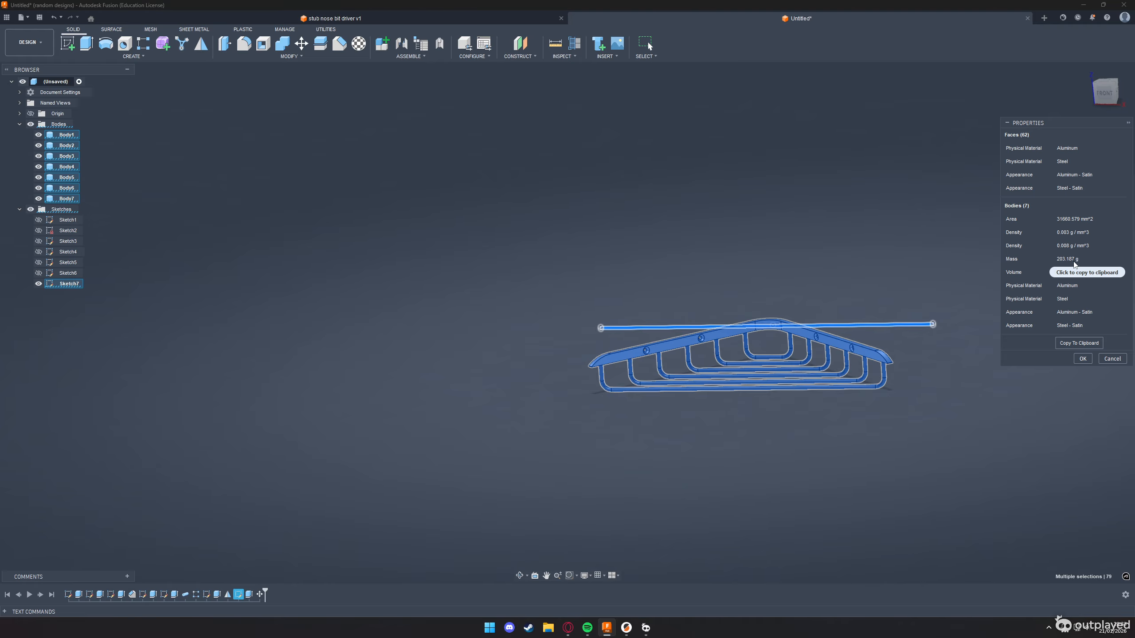
# Switch to the challenge page in the browser, dismiss the earlier result, and submit 203.187 g as the mass answer
pyautogui.hotkey('alt', 'Tab')
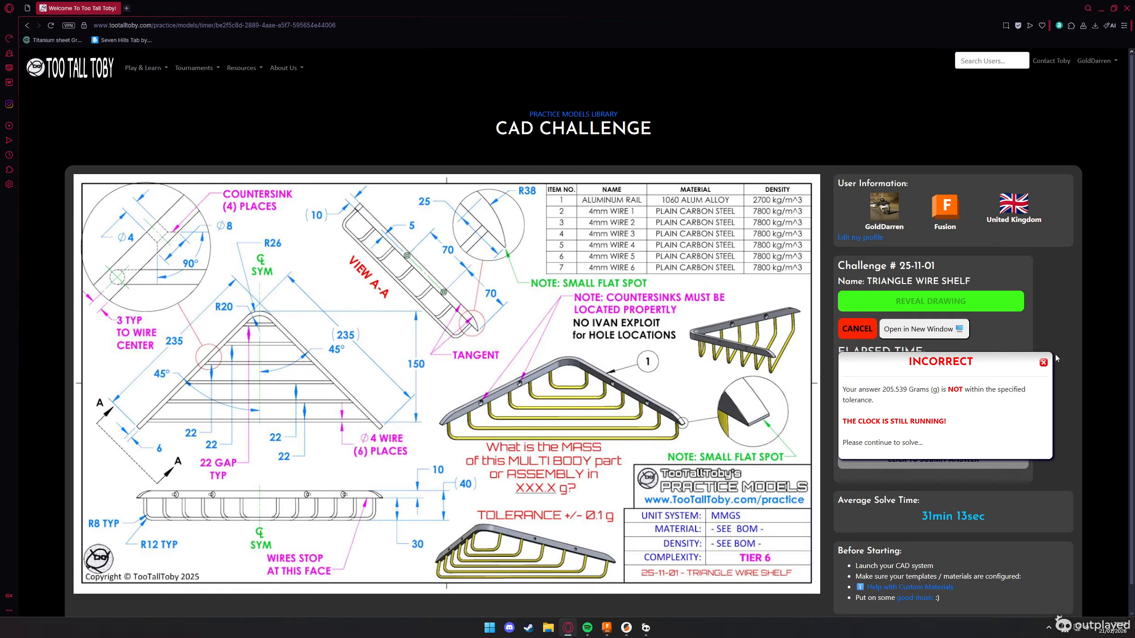
pyautogui.click(1043, 362)
pyautogui.moveTo(904, 424); pyautogui.dragTo(813, 421)
pyautogui.hotkey('ctrl', 'v')
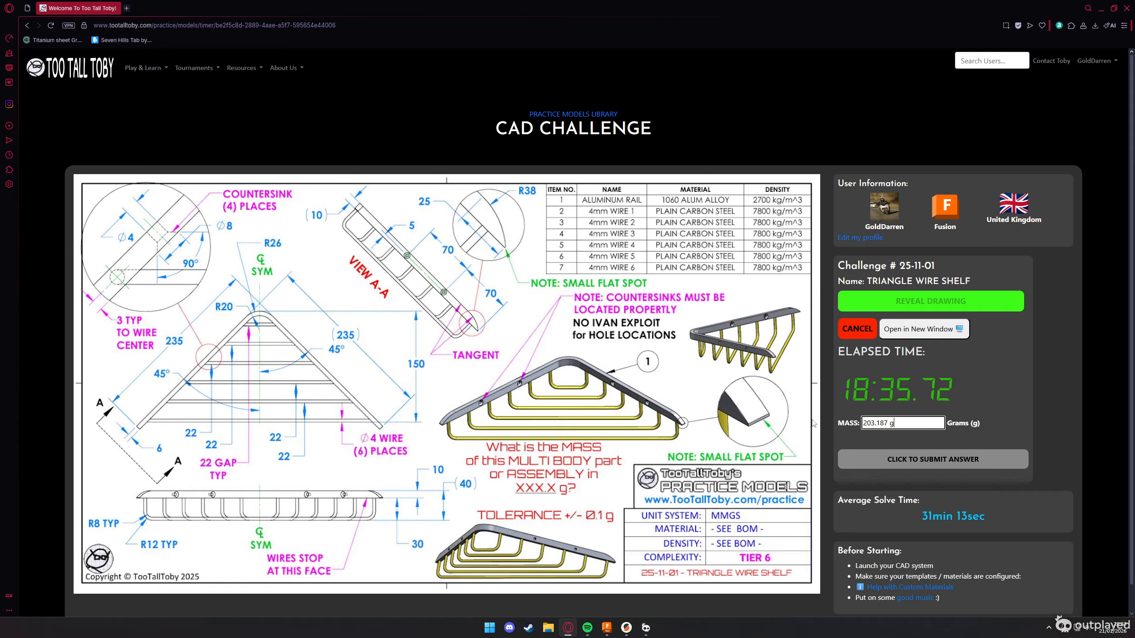
pyautogui.click(921, 459)
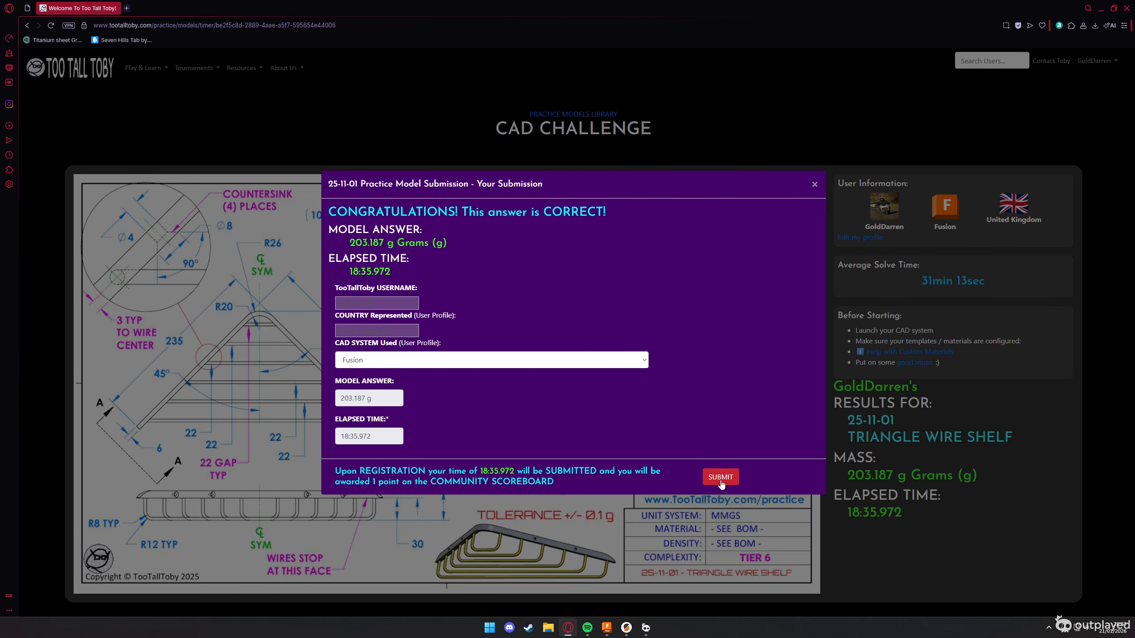
pyautogui.click(646, 628)
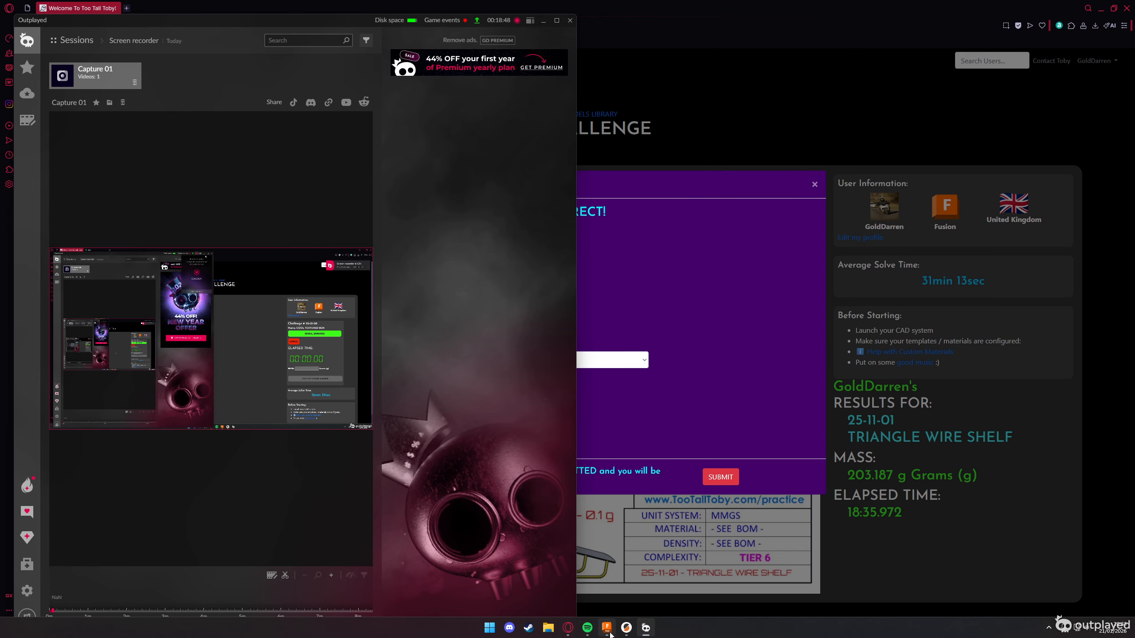